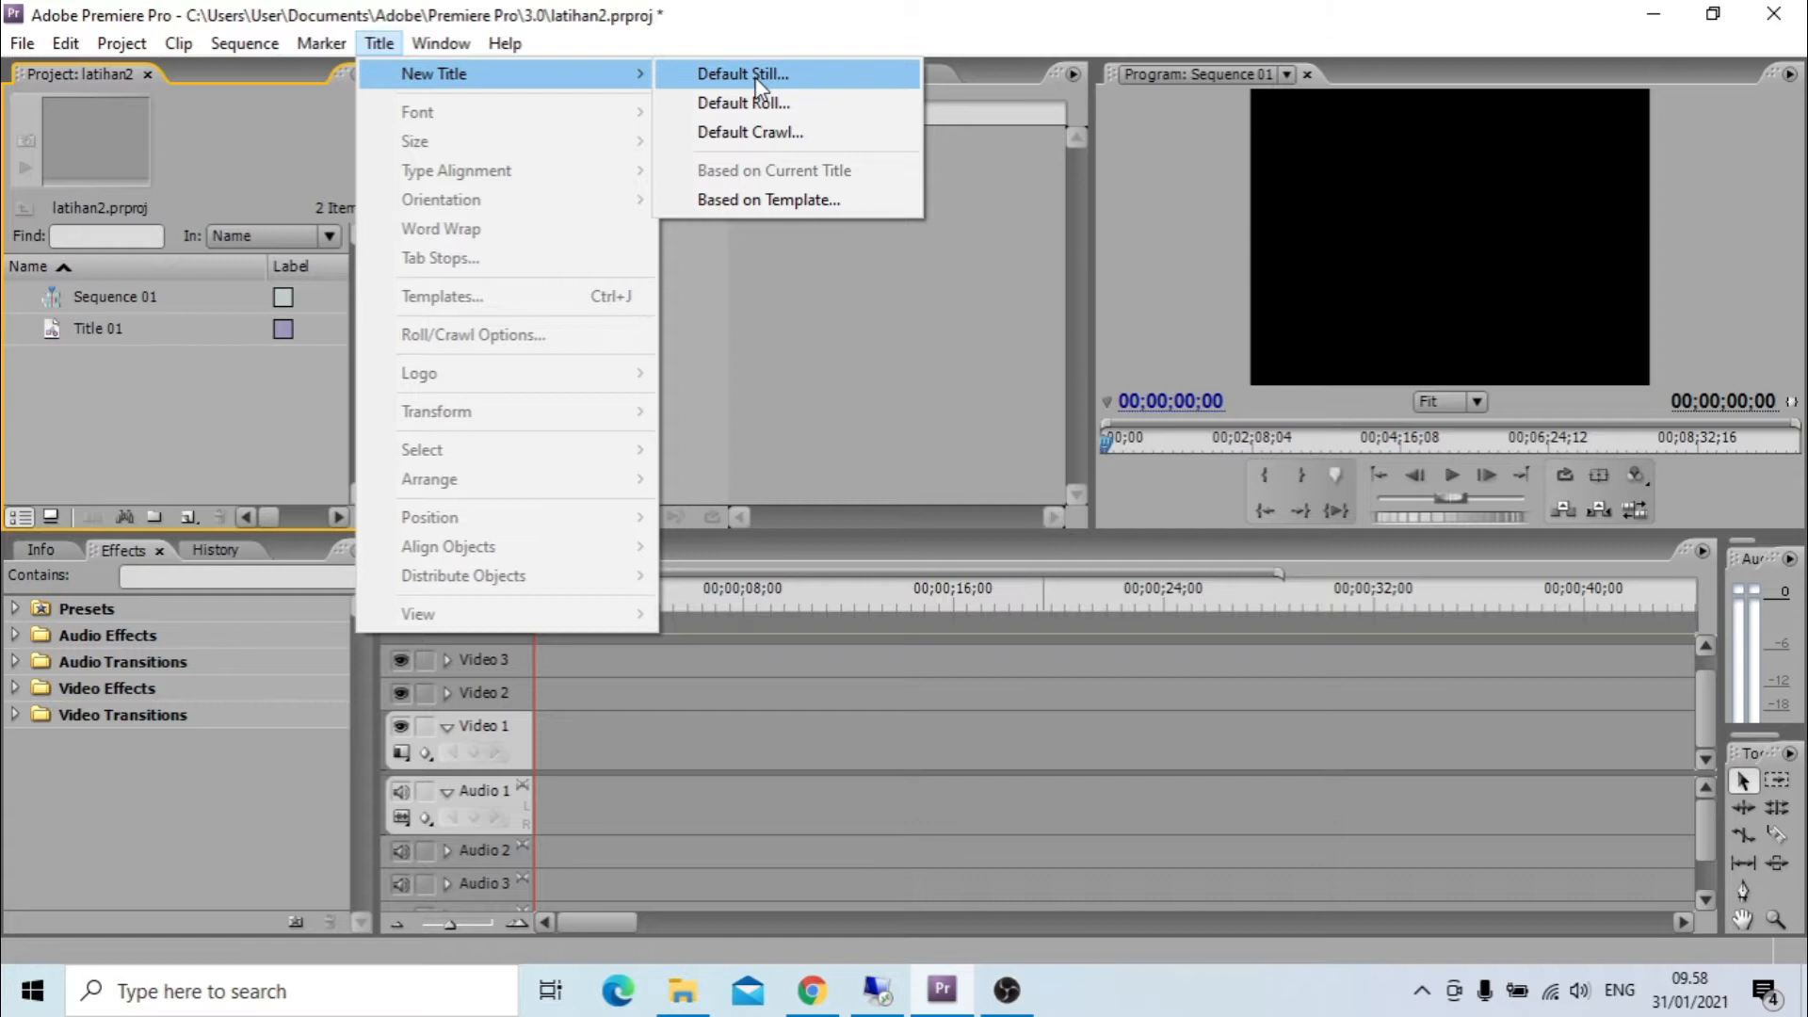
Create a new default still title named "teks 1".
left_click(756, 75)
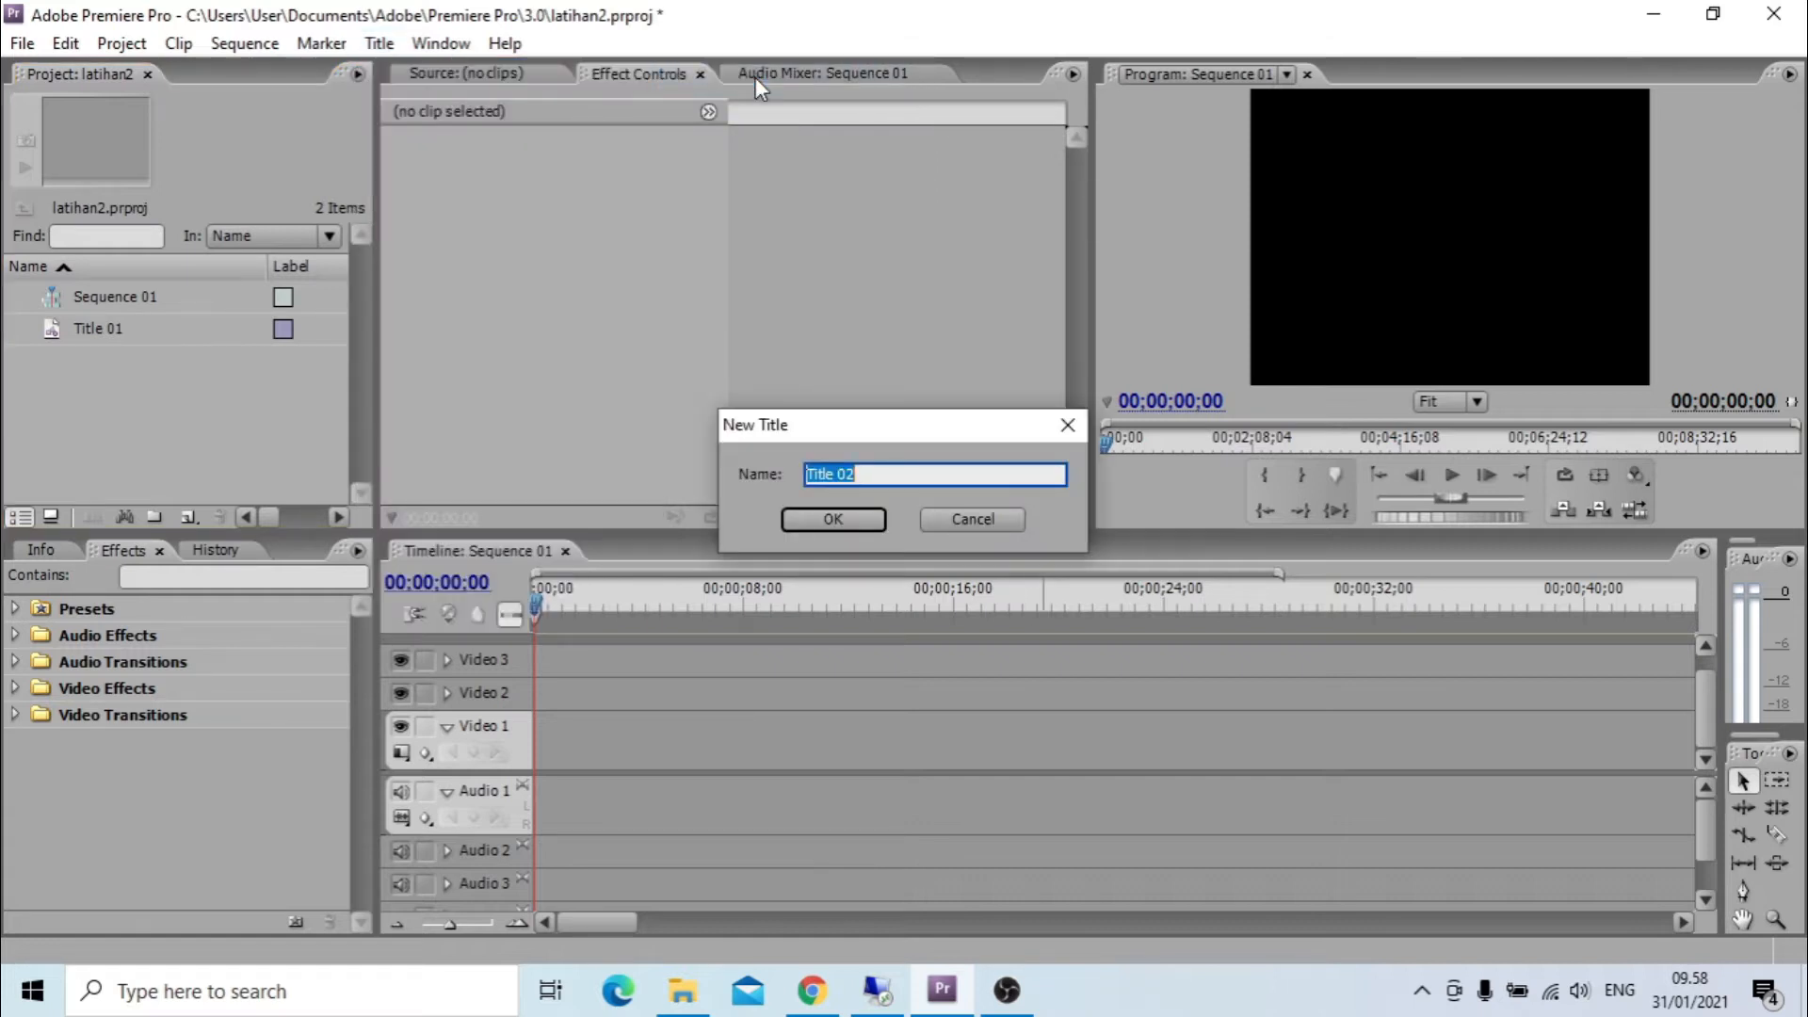
type("teks 1")
left_click(850, 517)
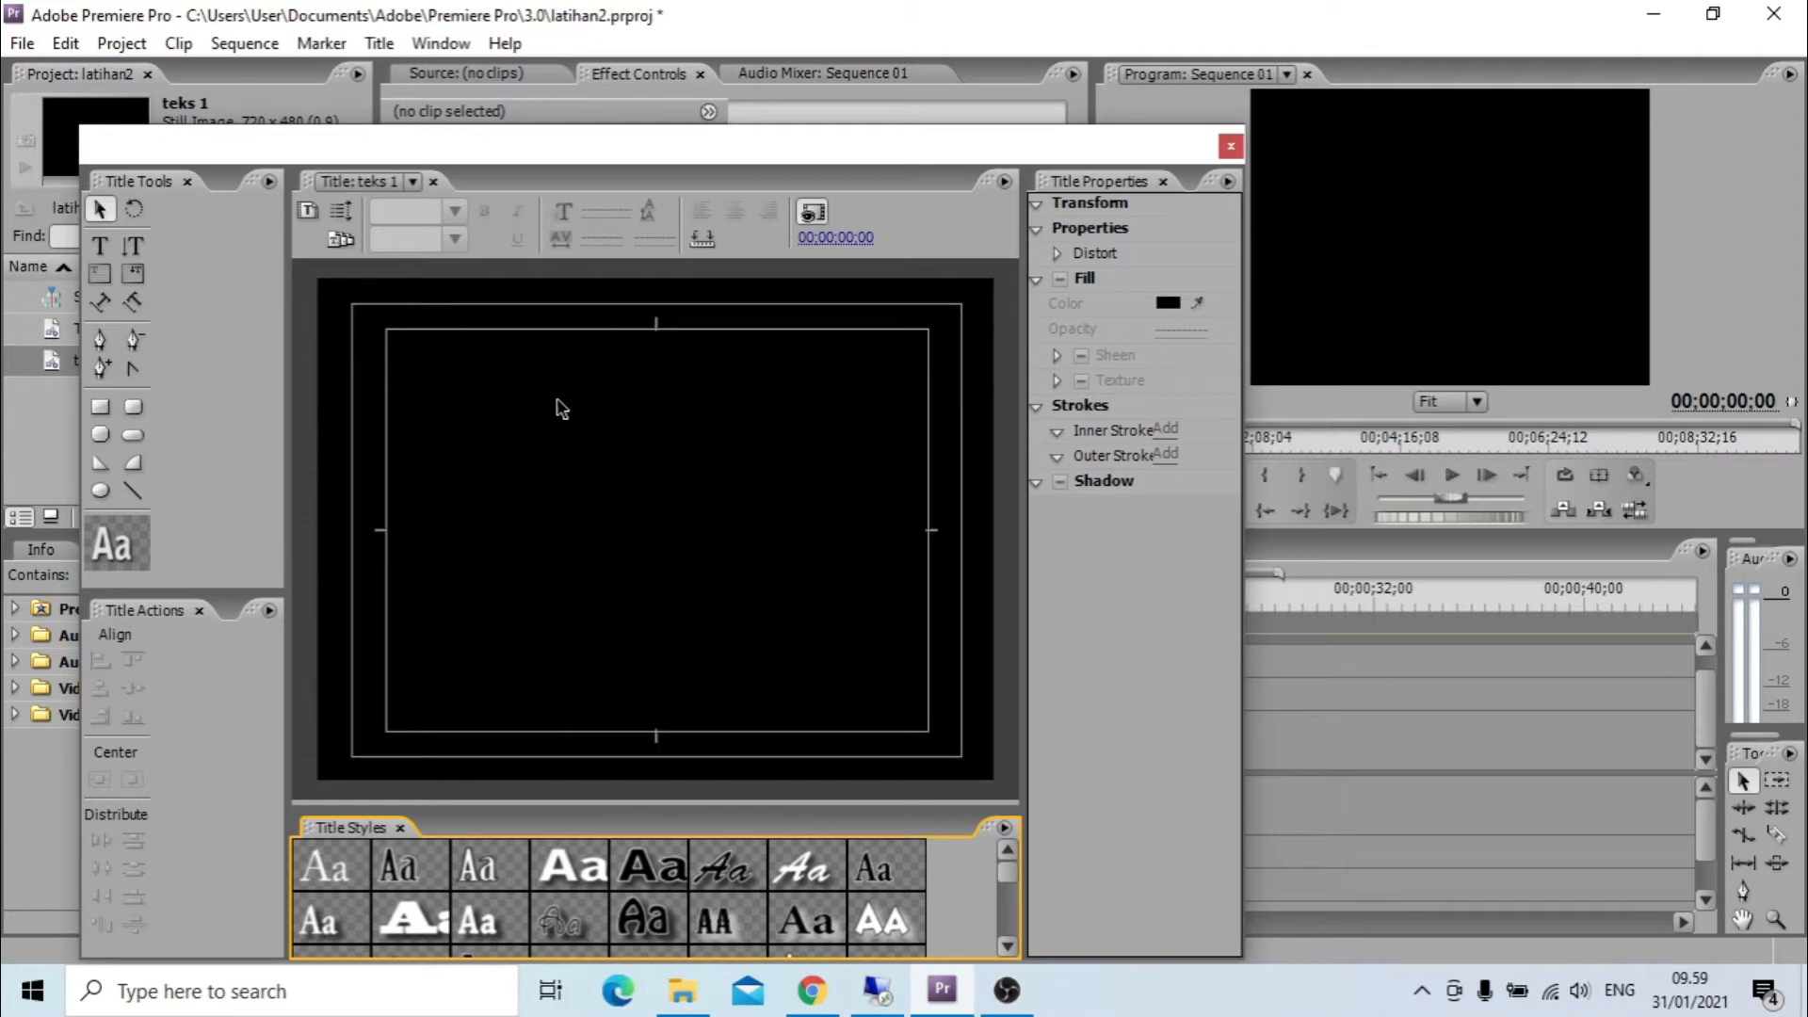
Add a horizontal text line with the creator's name followed by 98, and move it to the middle of the title frame.
left_click(138, 251)
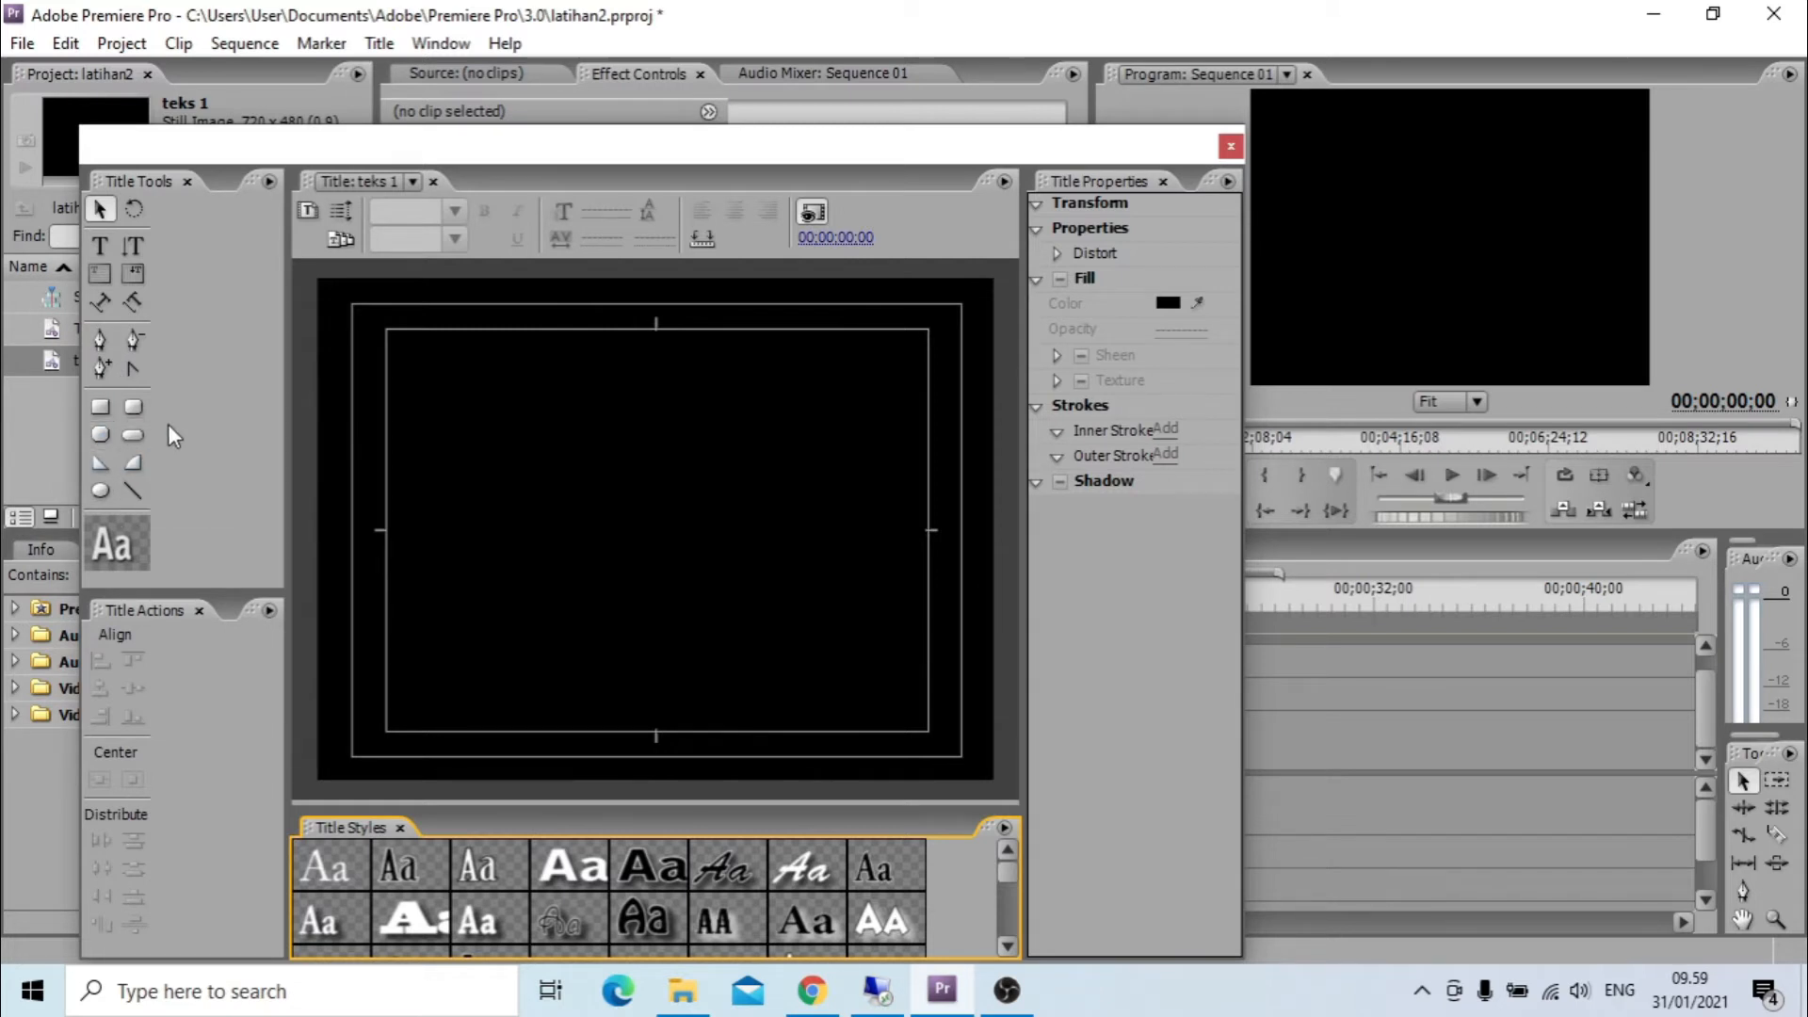
left_click(99, 249)
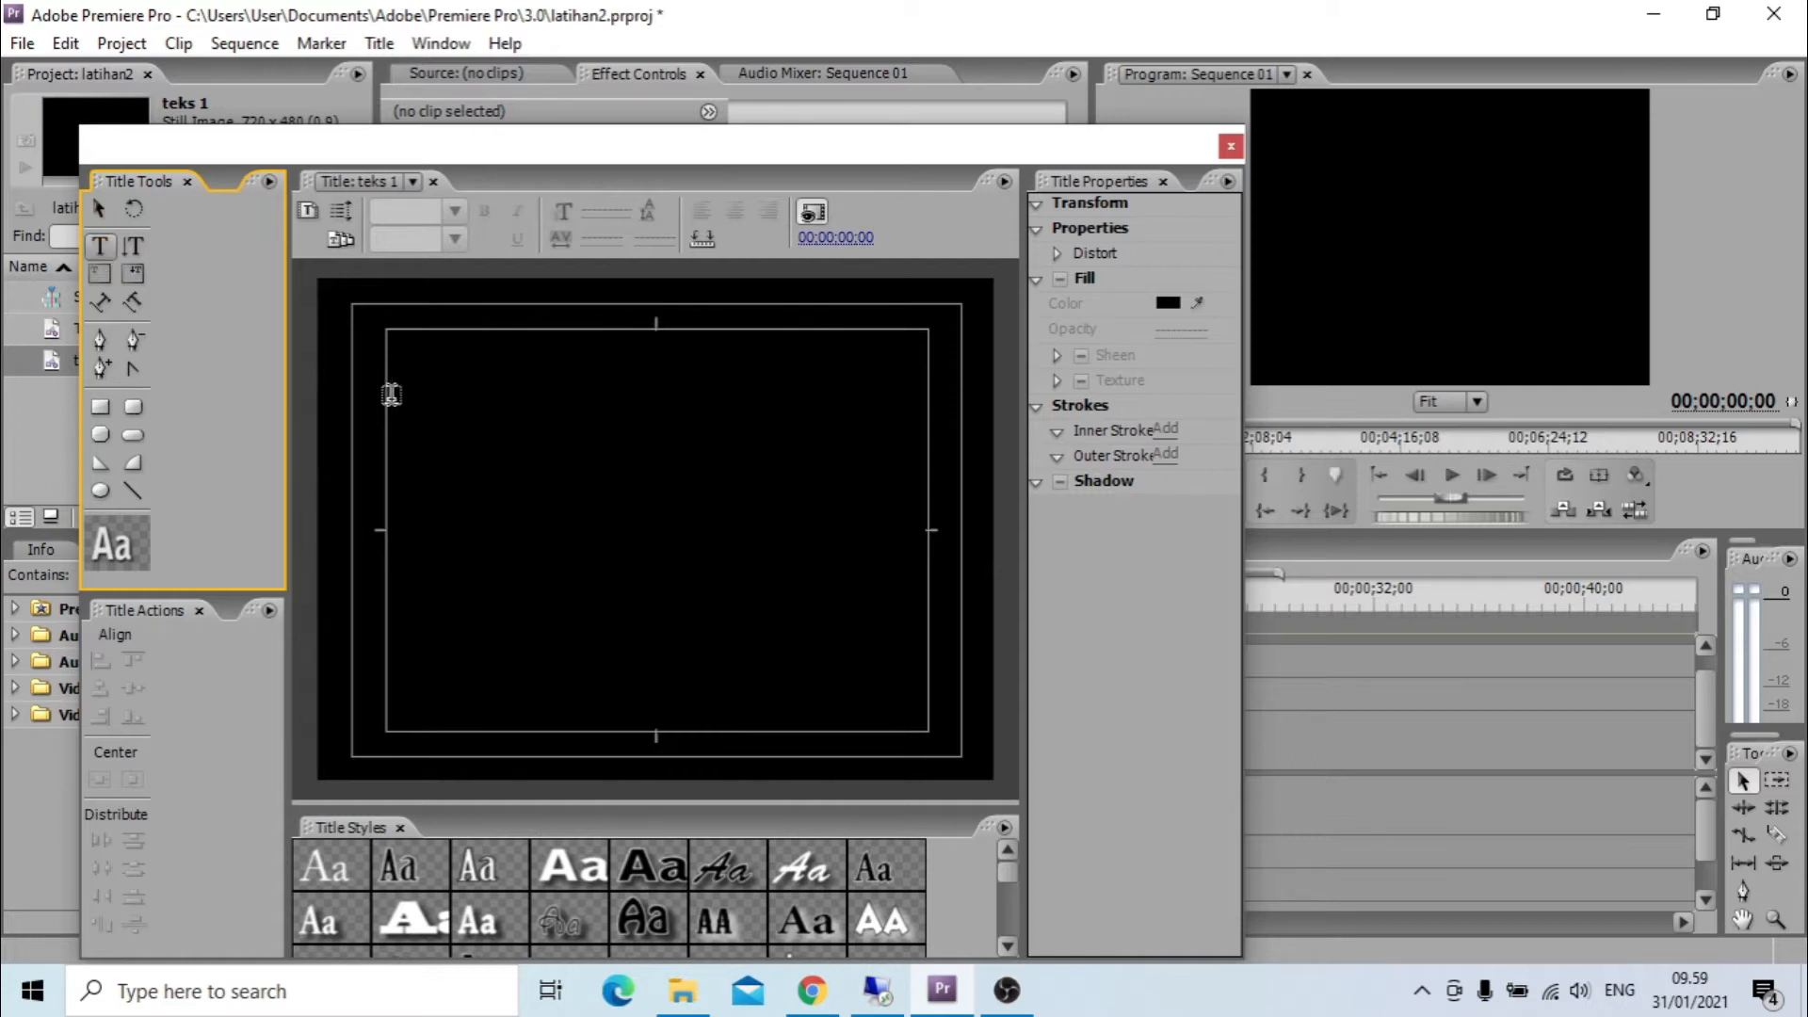
left_click(475, 495)
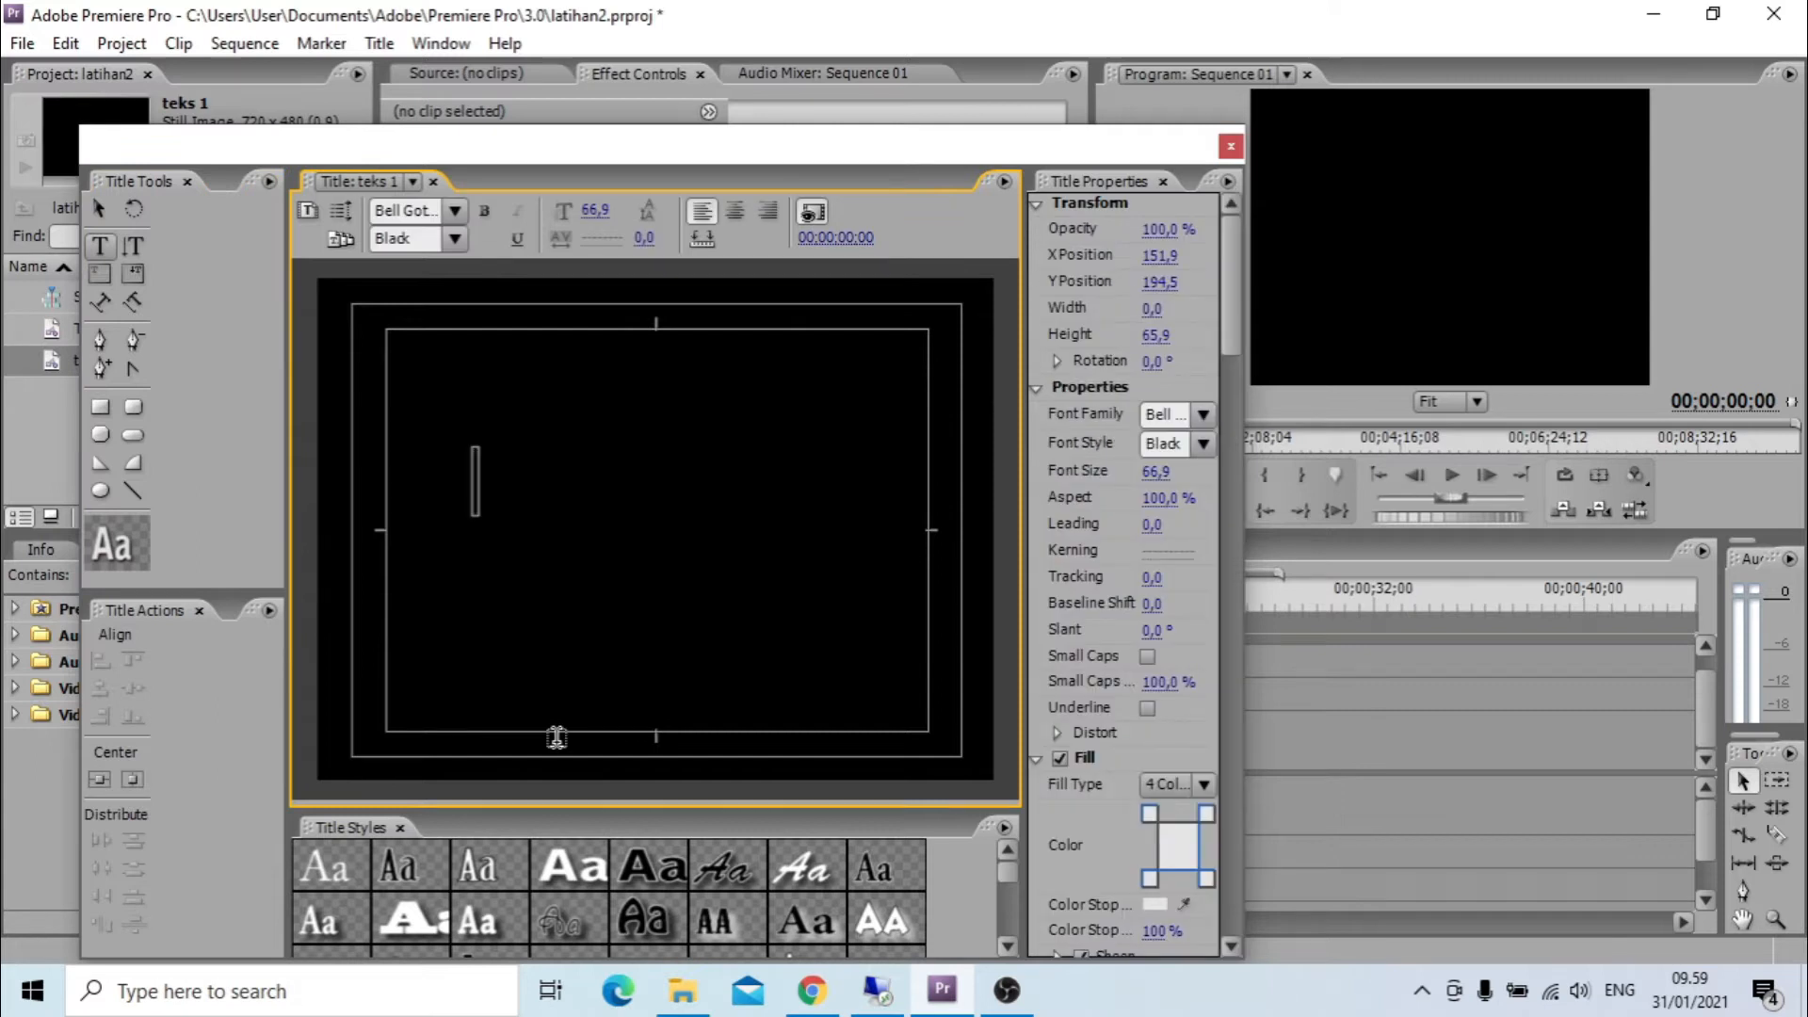
type("Az")
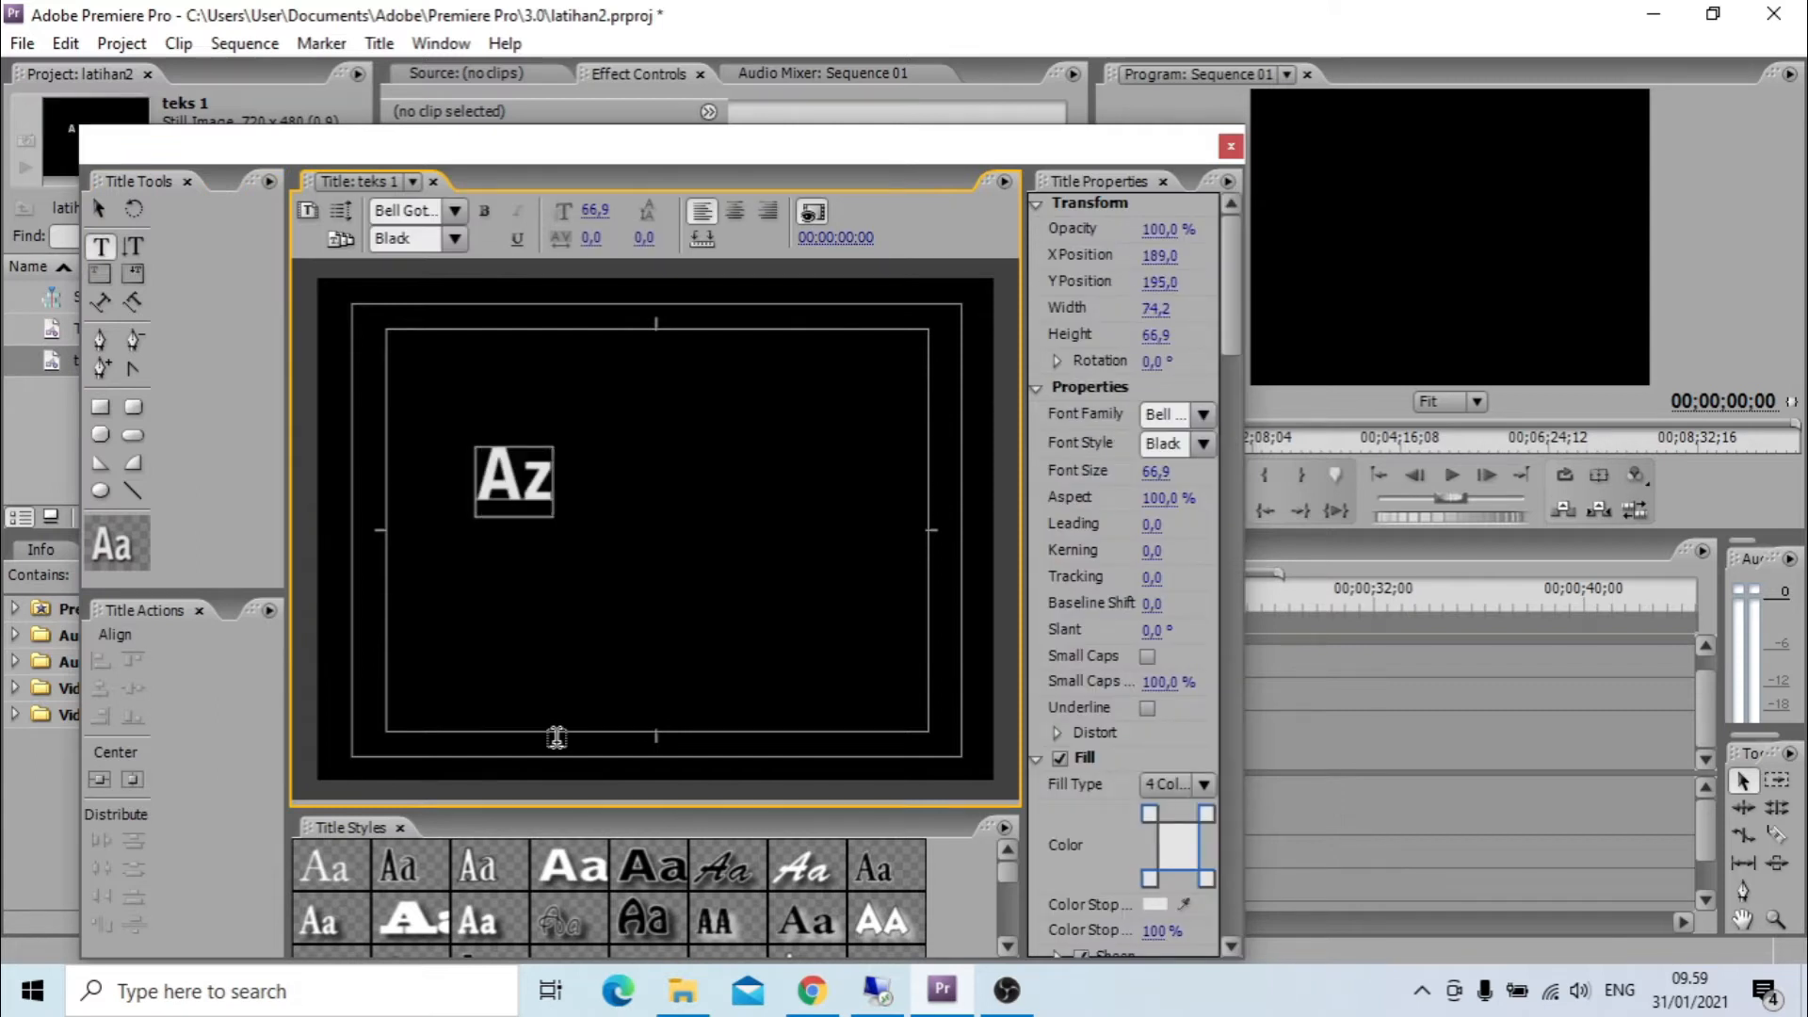
type("is Mau")
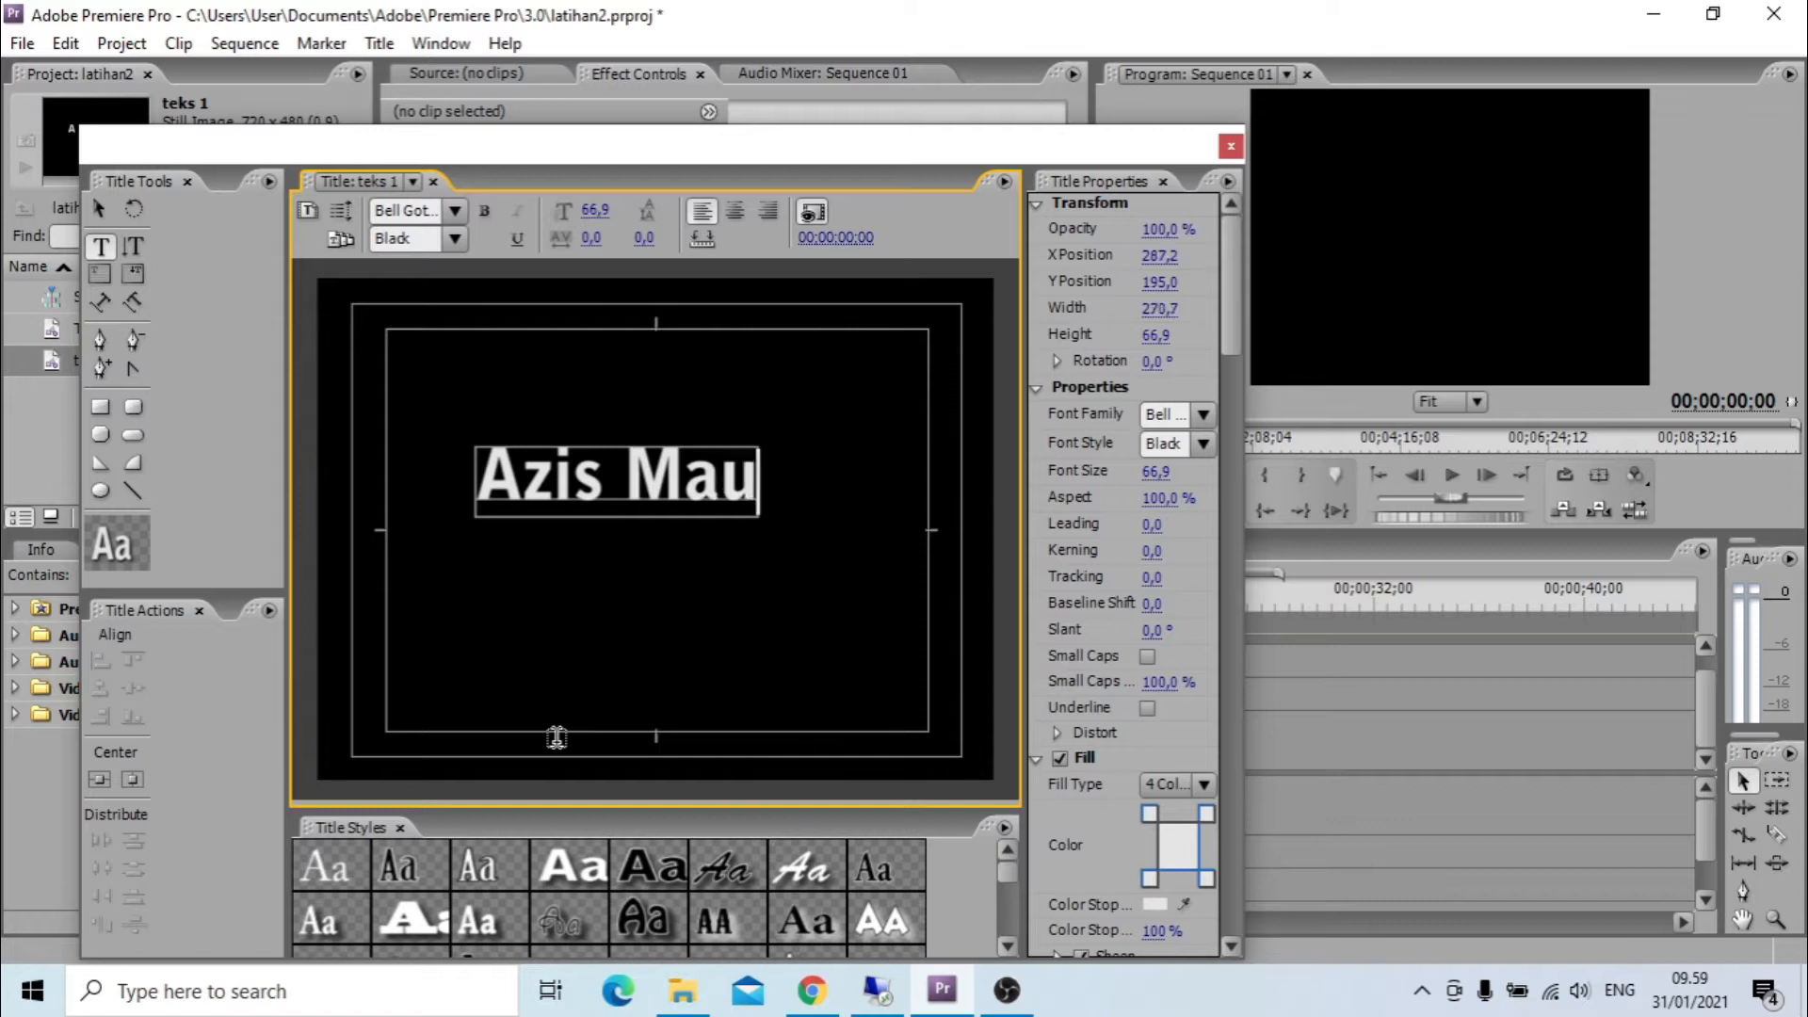
type("lana98")
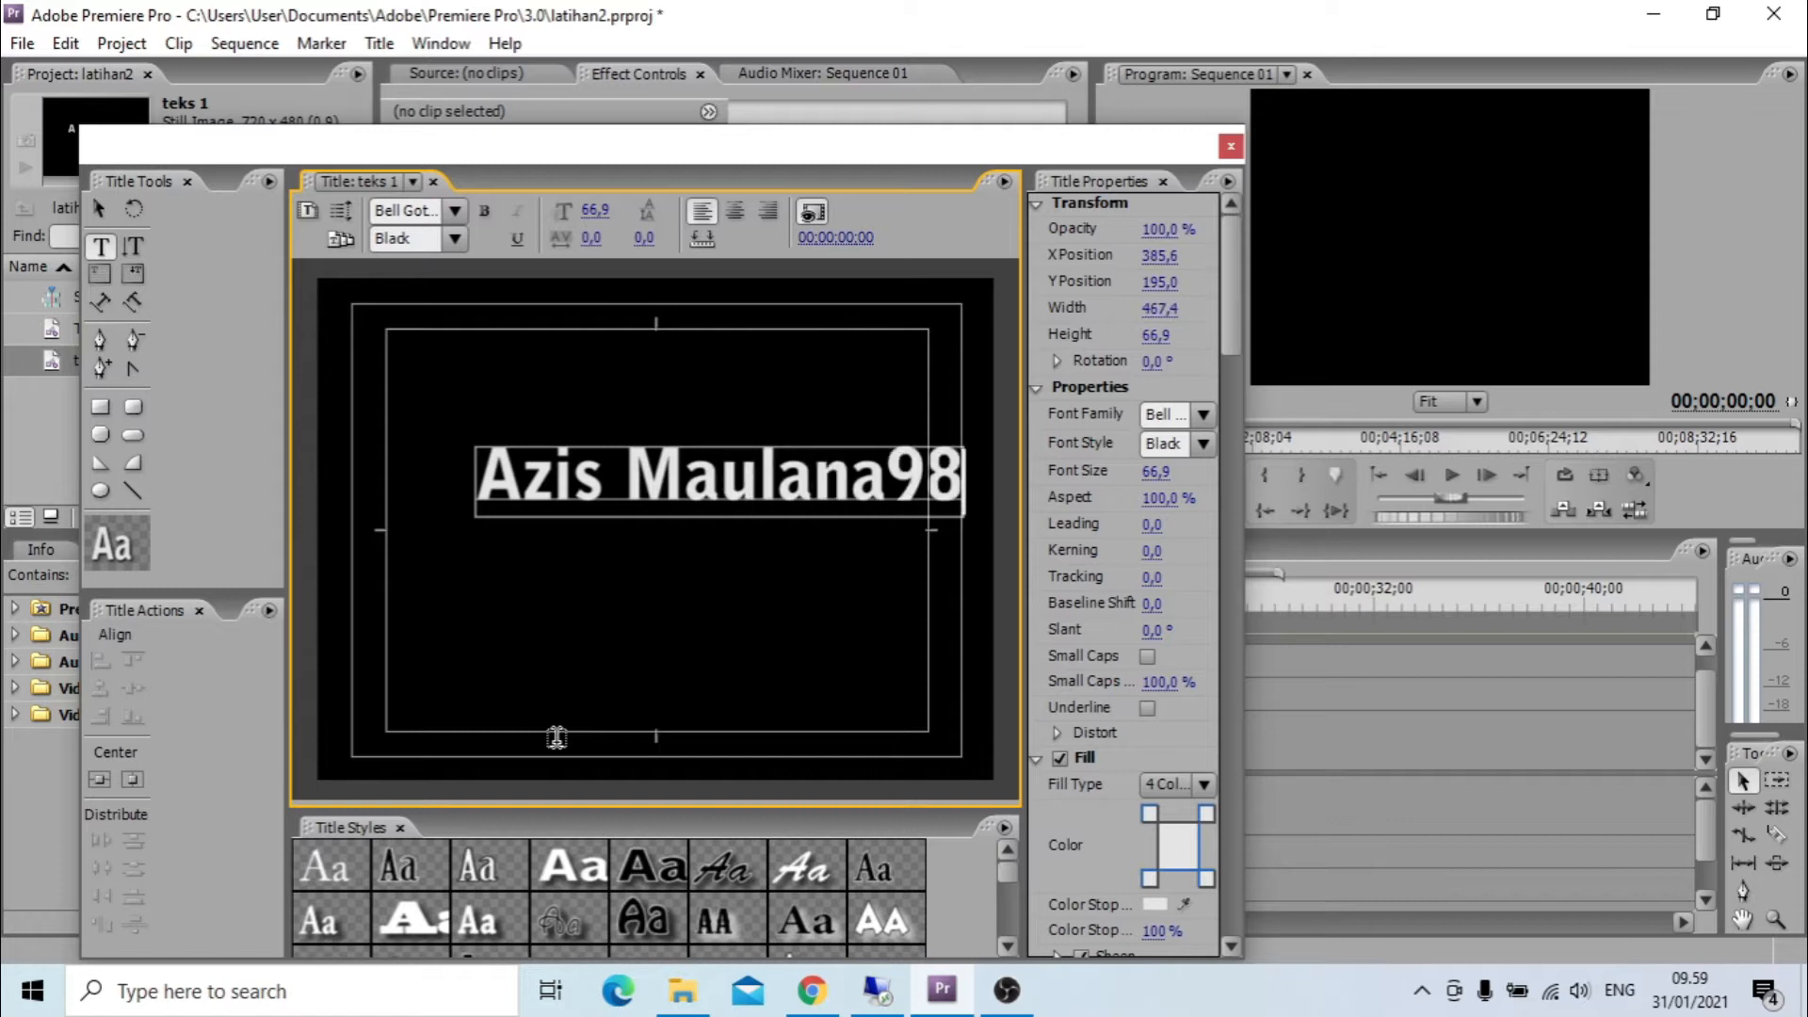
left_click(99, 208)
left_click_drag(839, 496, 774, 533)
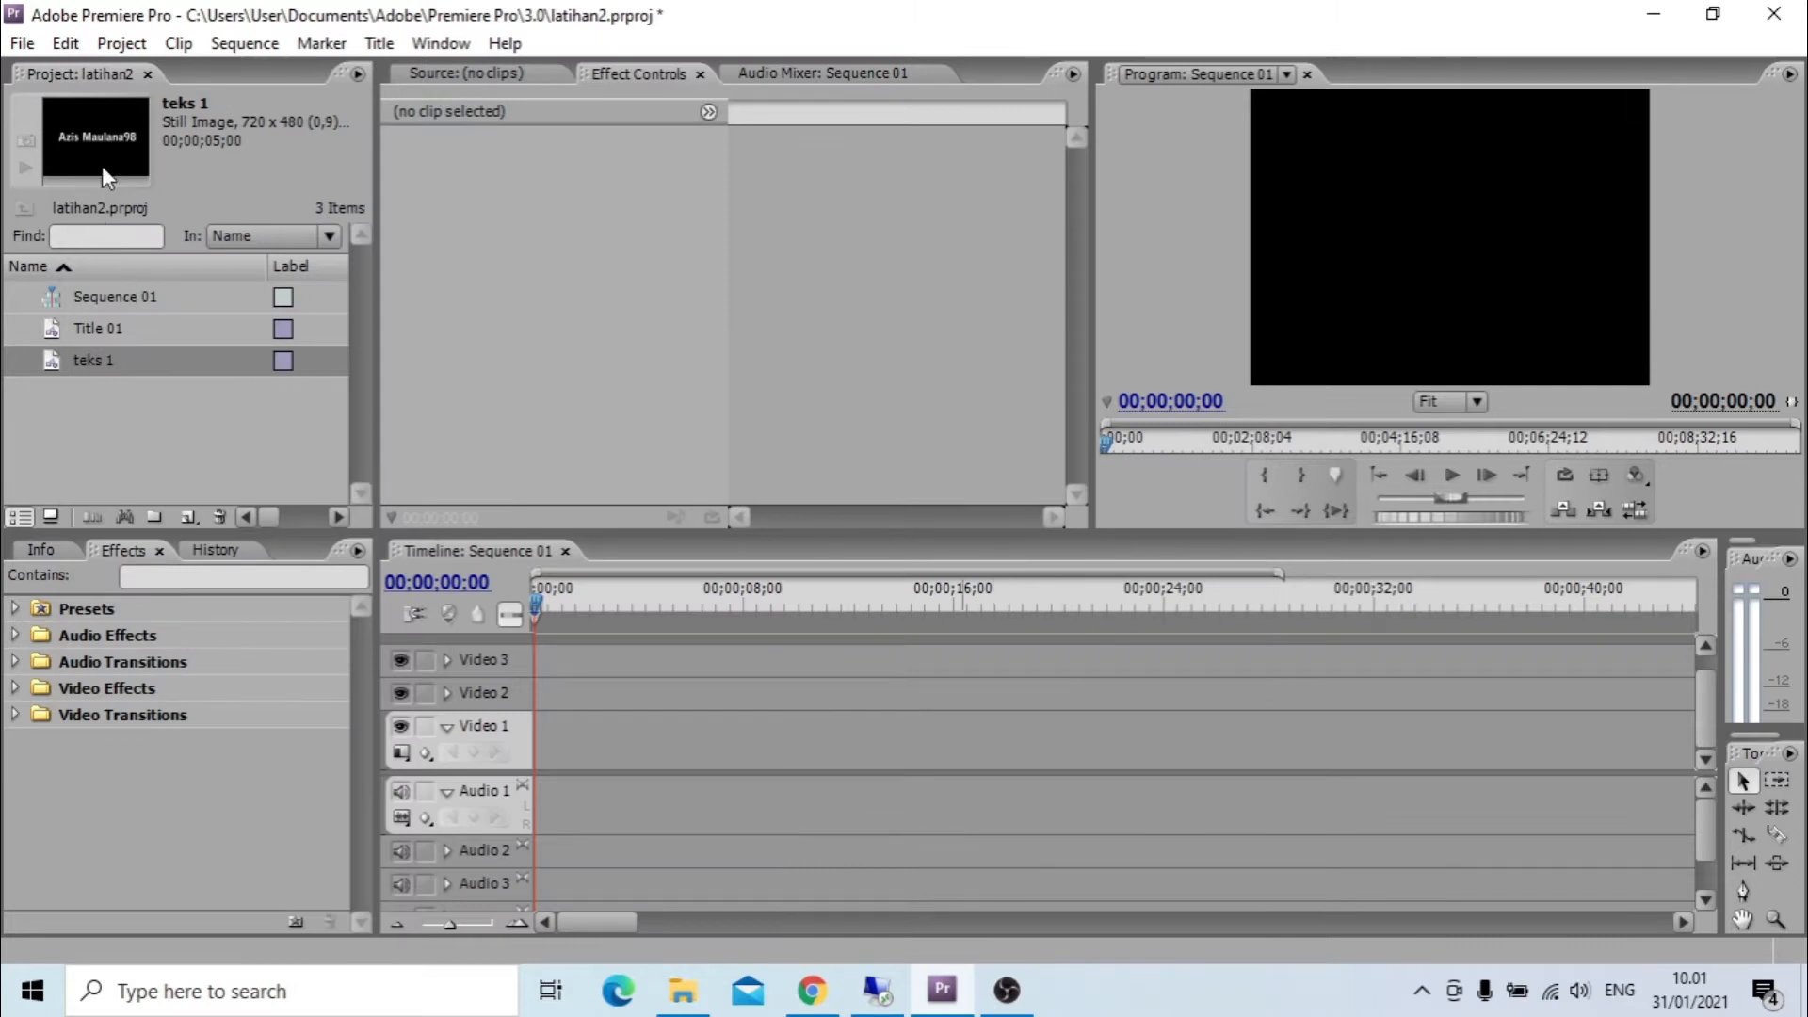
Place the teks 1 title on the Video 1 track at the very start of the sequence.
left_click(95, 380)
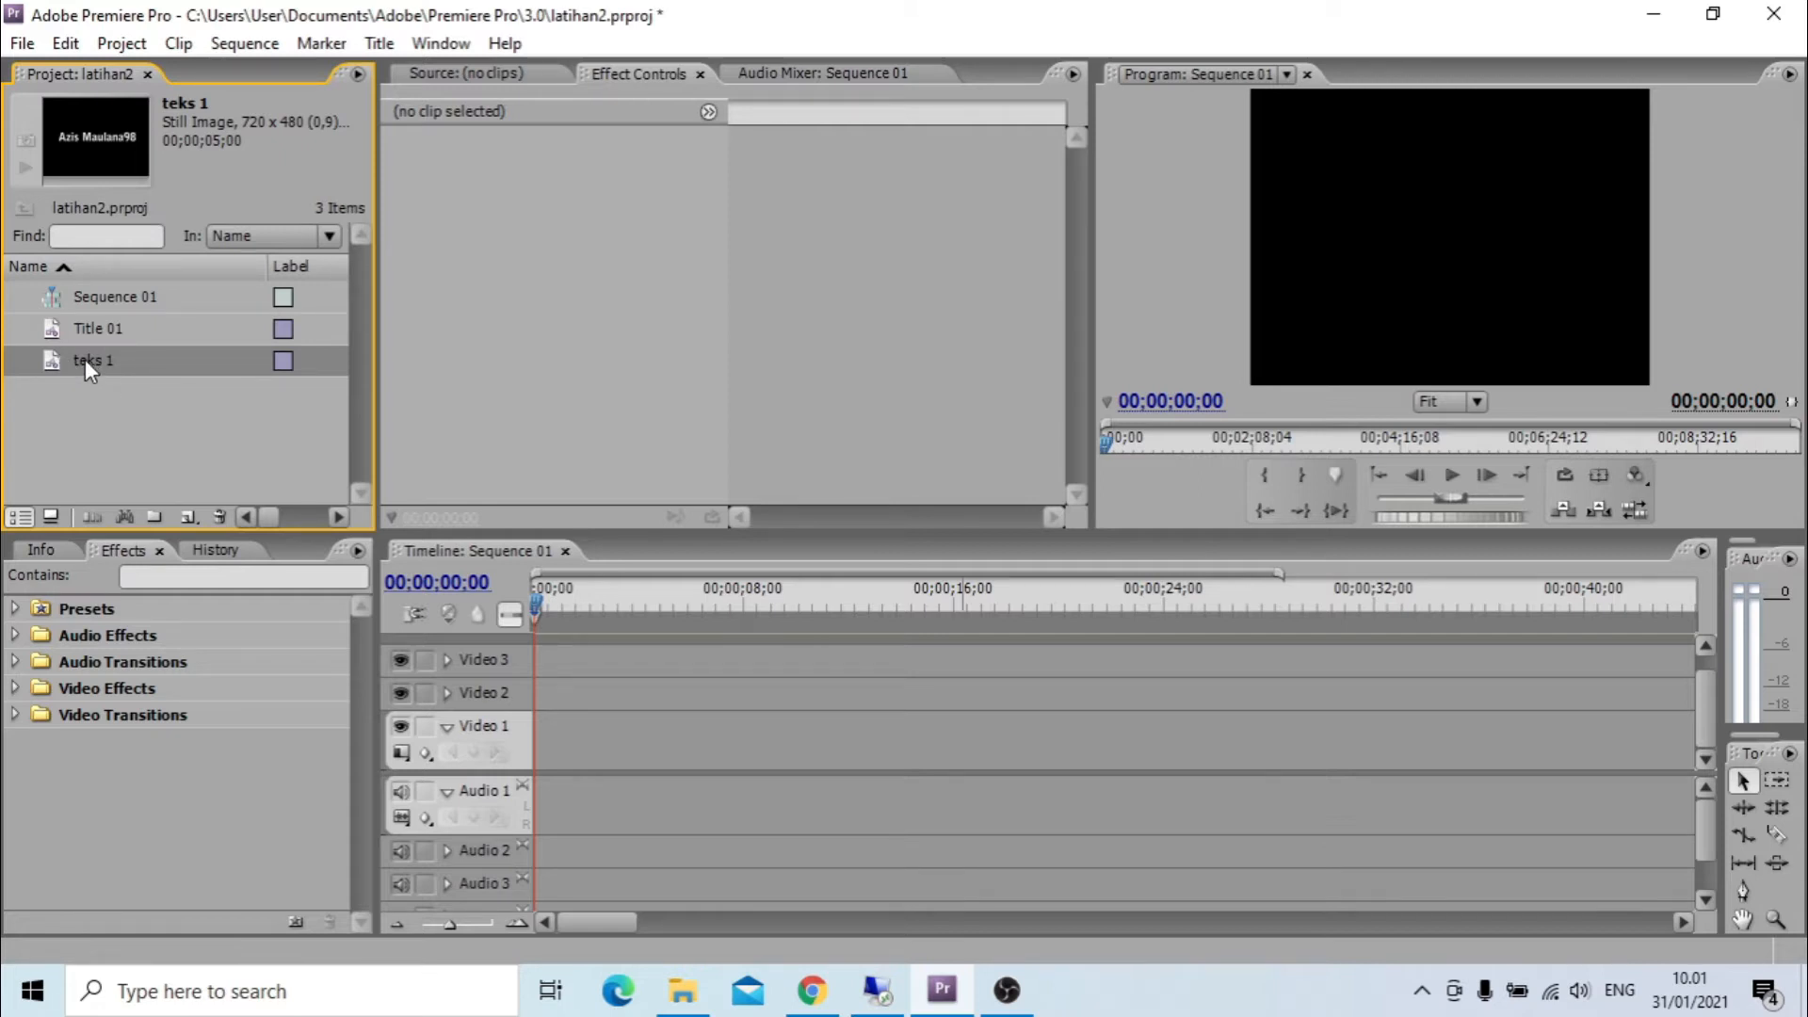
left_click_drag(375, 586, 533, 747)
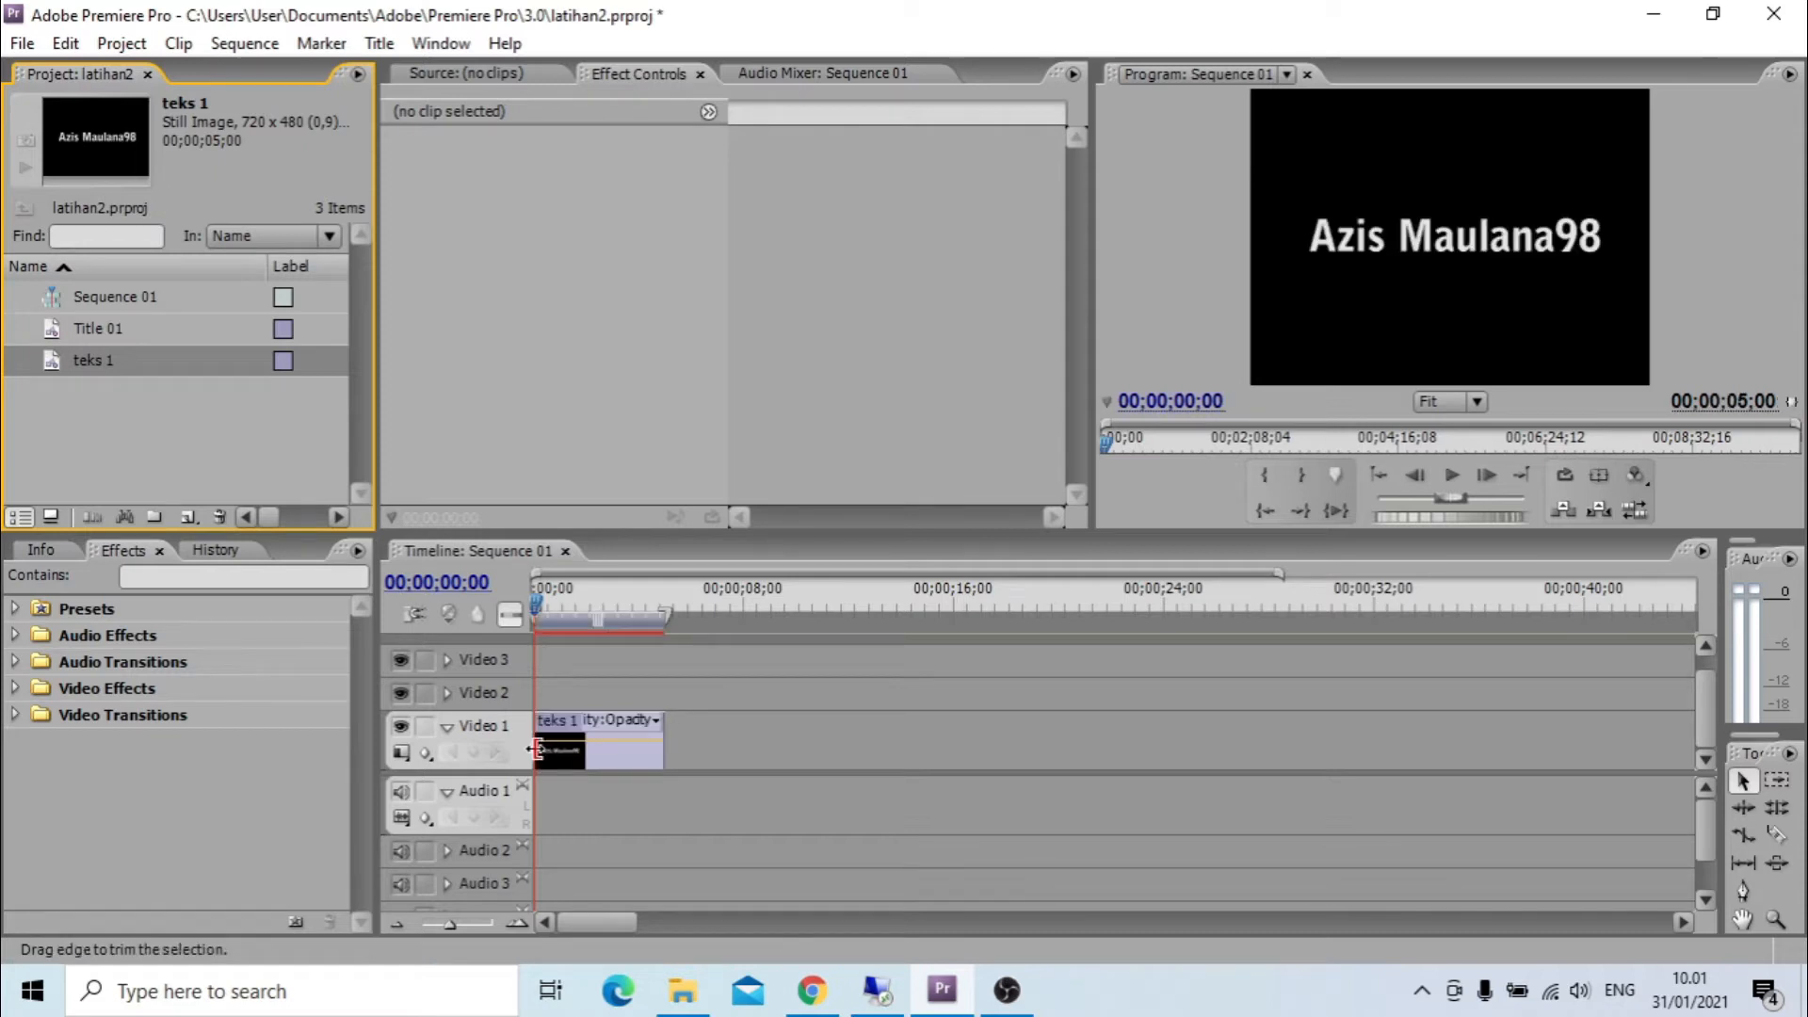
left_click(540, 607)
mouse_move(535, 603)
left_mouse_down()
mouse_move(629, 629)
mouse_move(532, 623)
left_mouse_up()
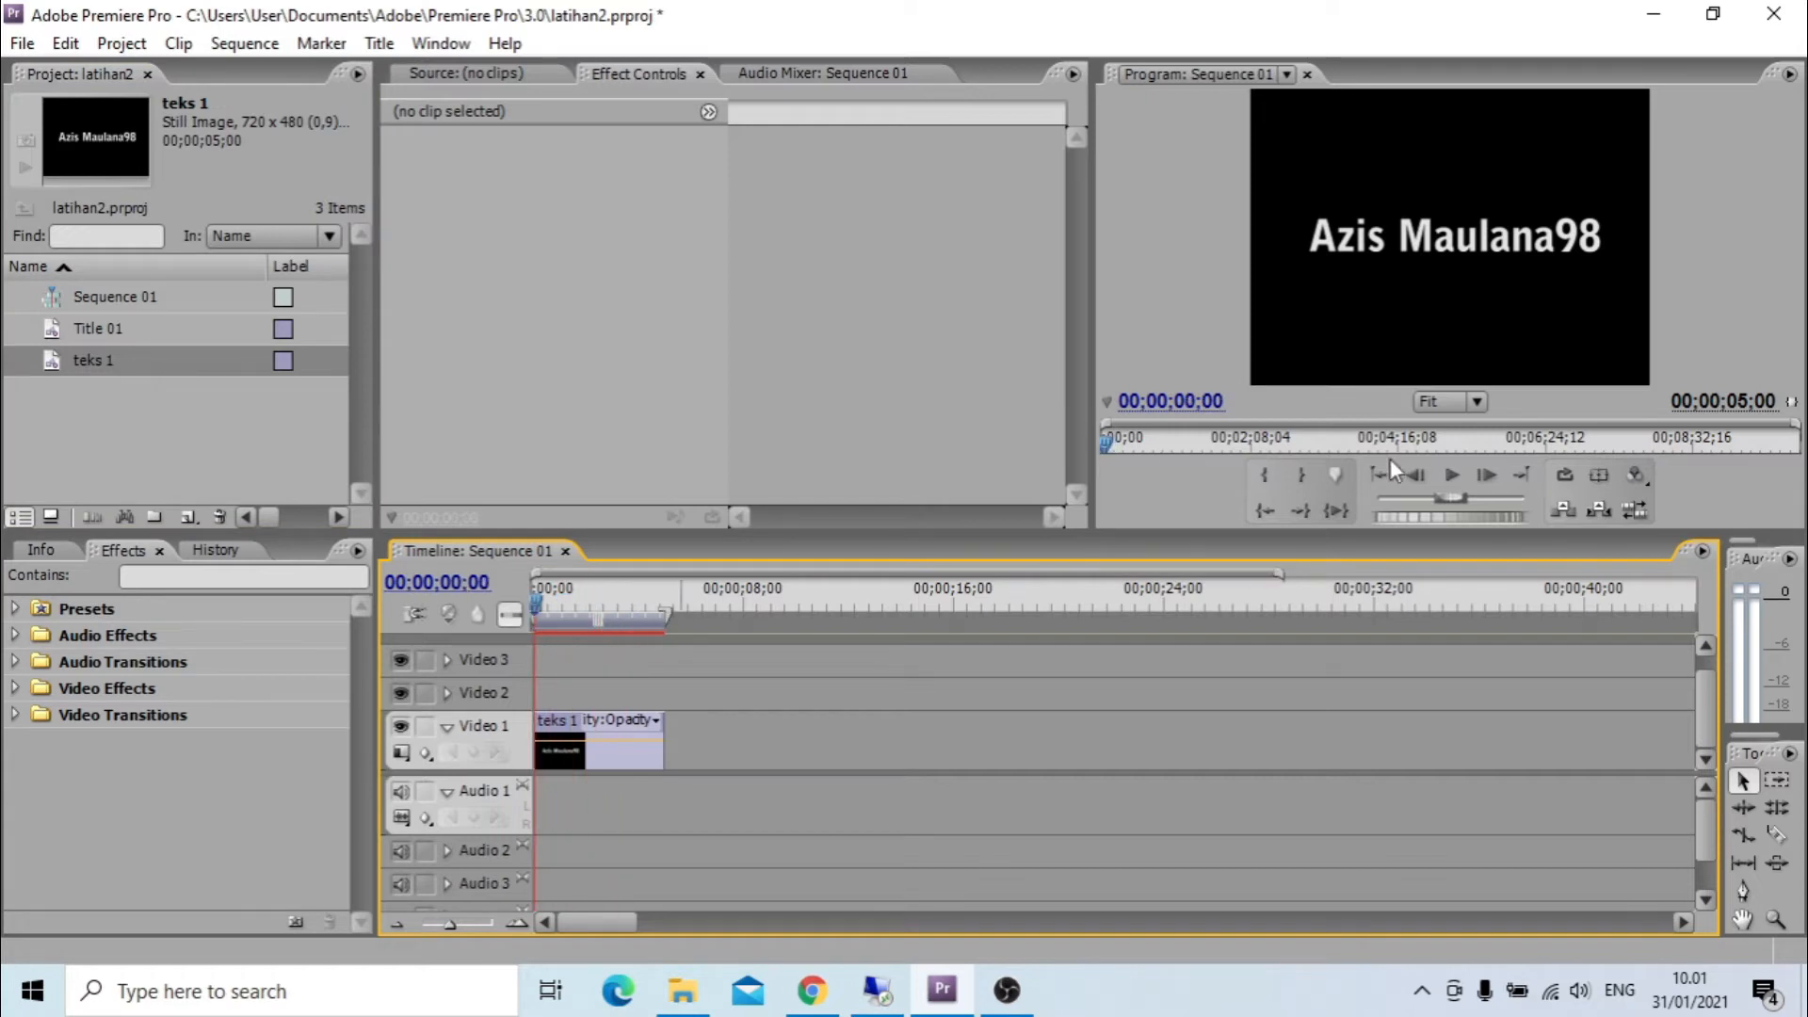
Play the sequence to preview the title, stop it, and return the playhead to 00;00;00;00.
left_click(1455, 472)
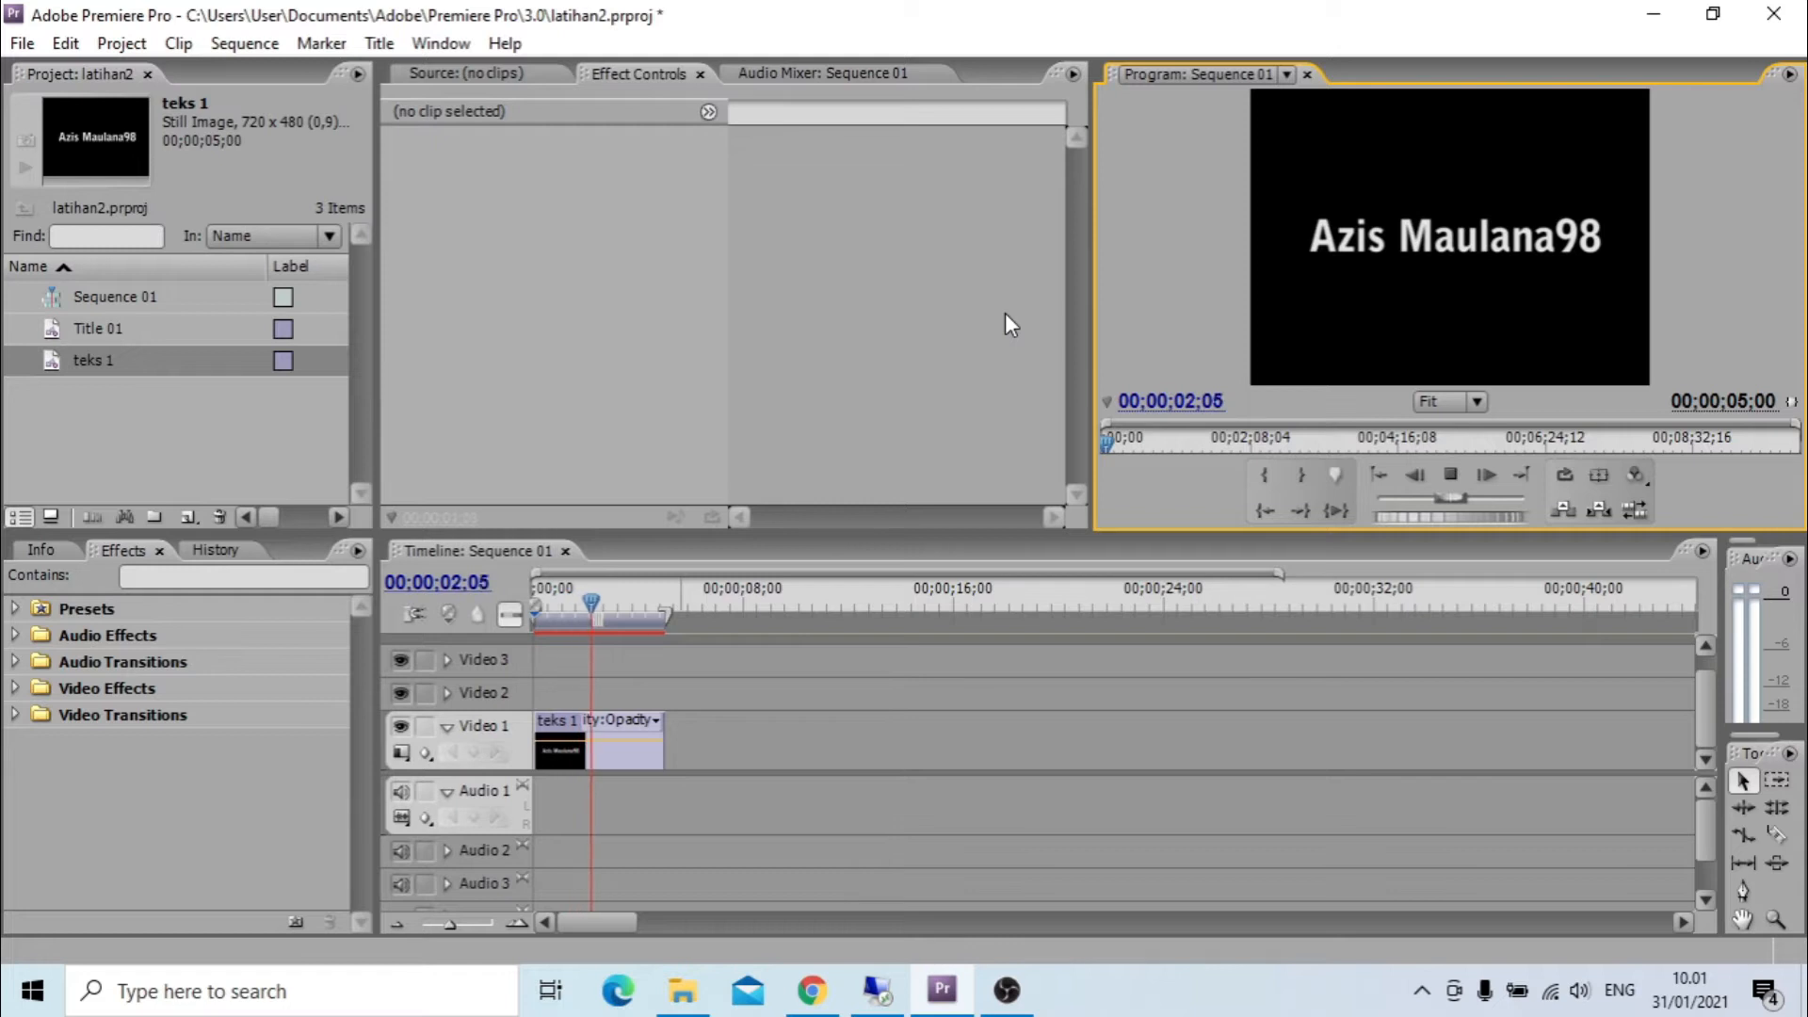
key("space")
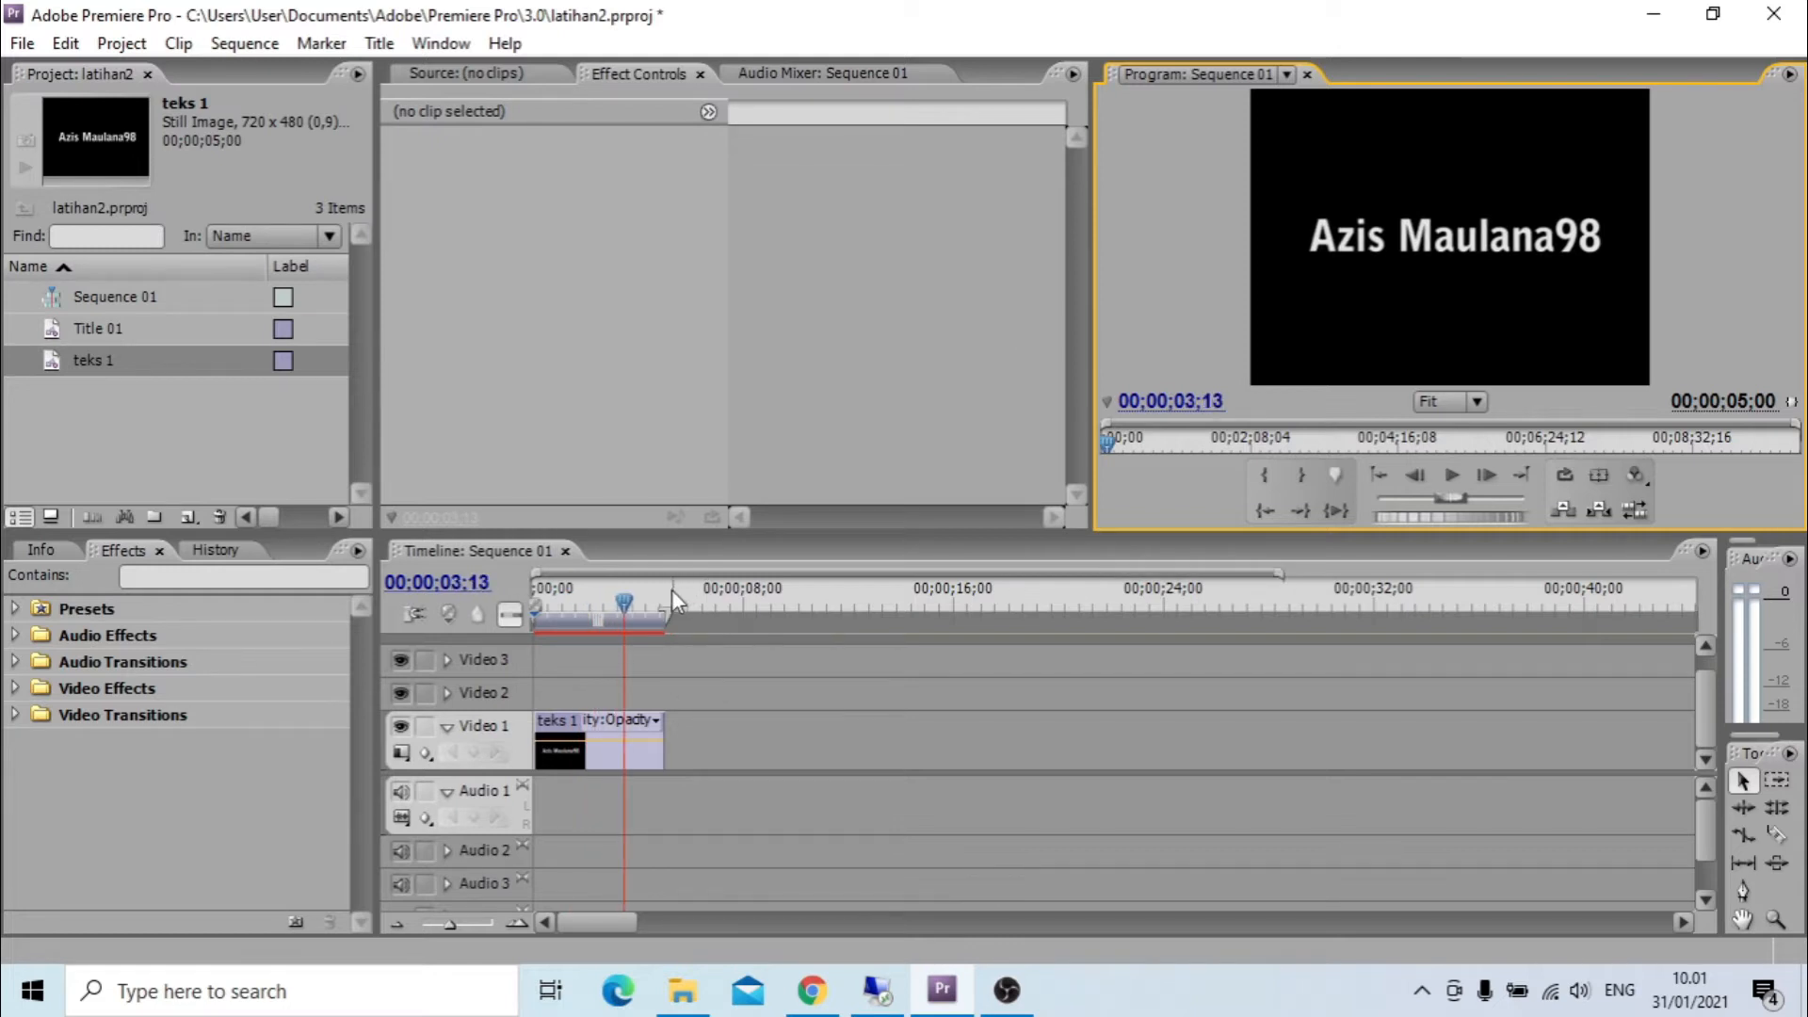
left_click(625, 597)
left_click_drag(625, 597, 501, 613)
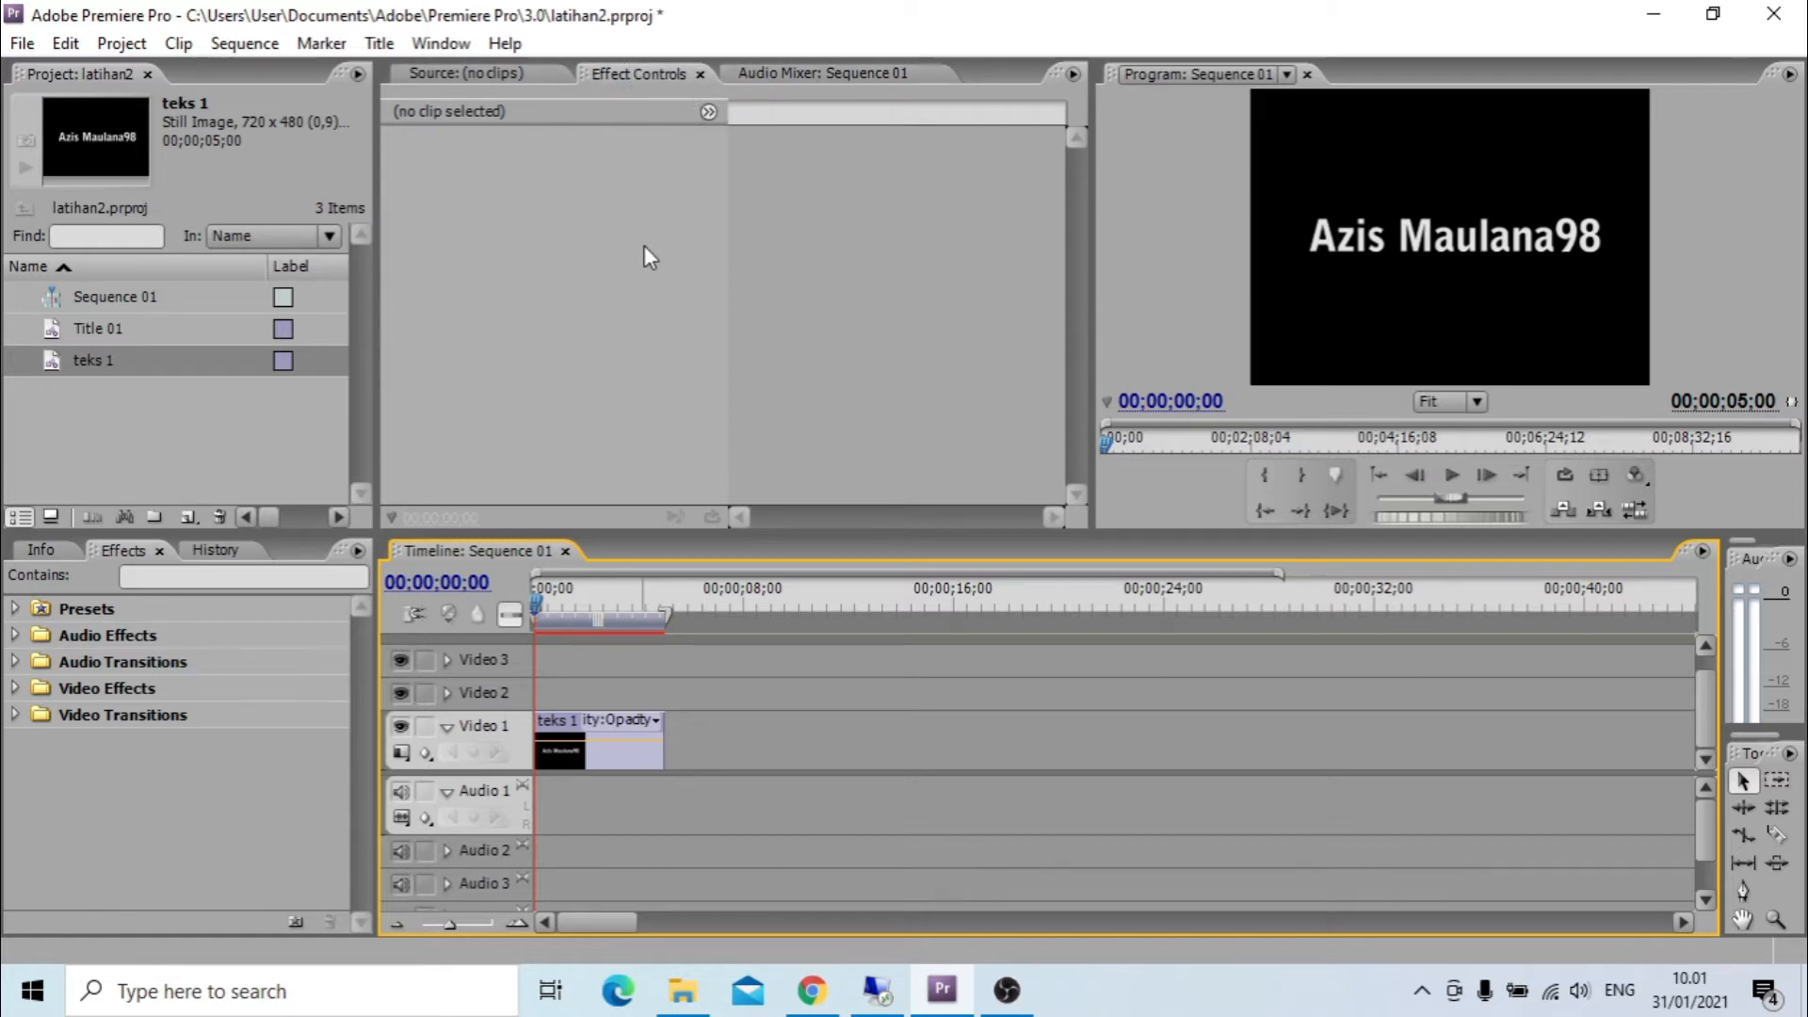
Select the teks 1 clip on Video 1 and expand its Motion properties in the effect controls.
left_click(591, 757)
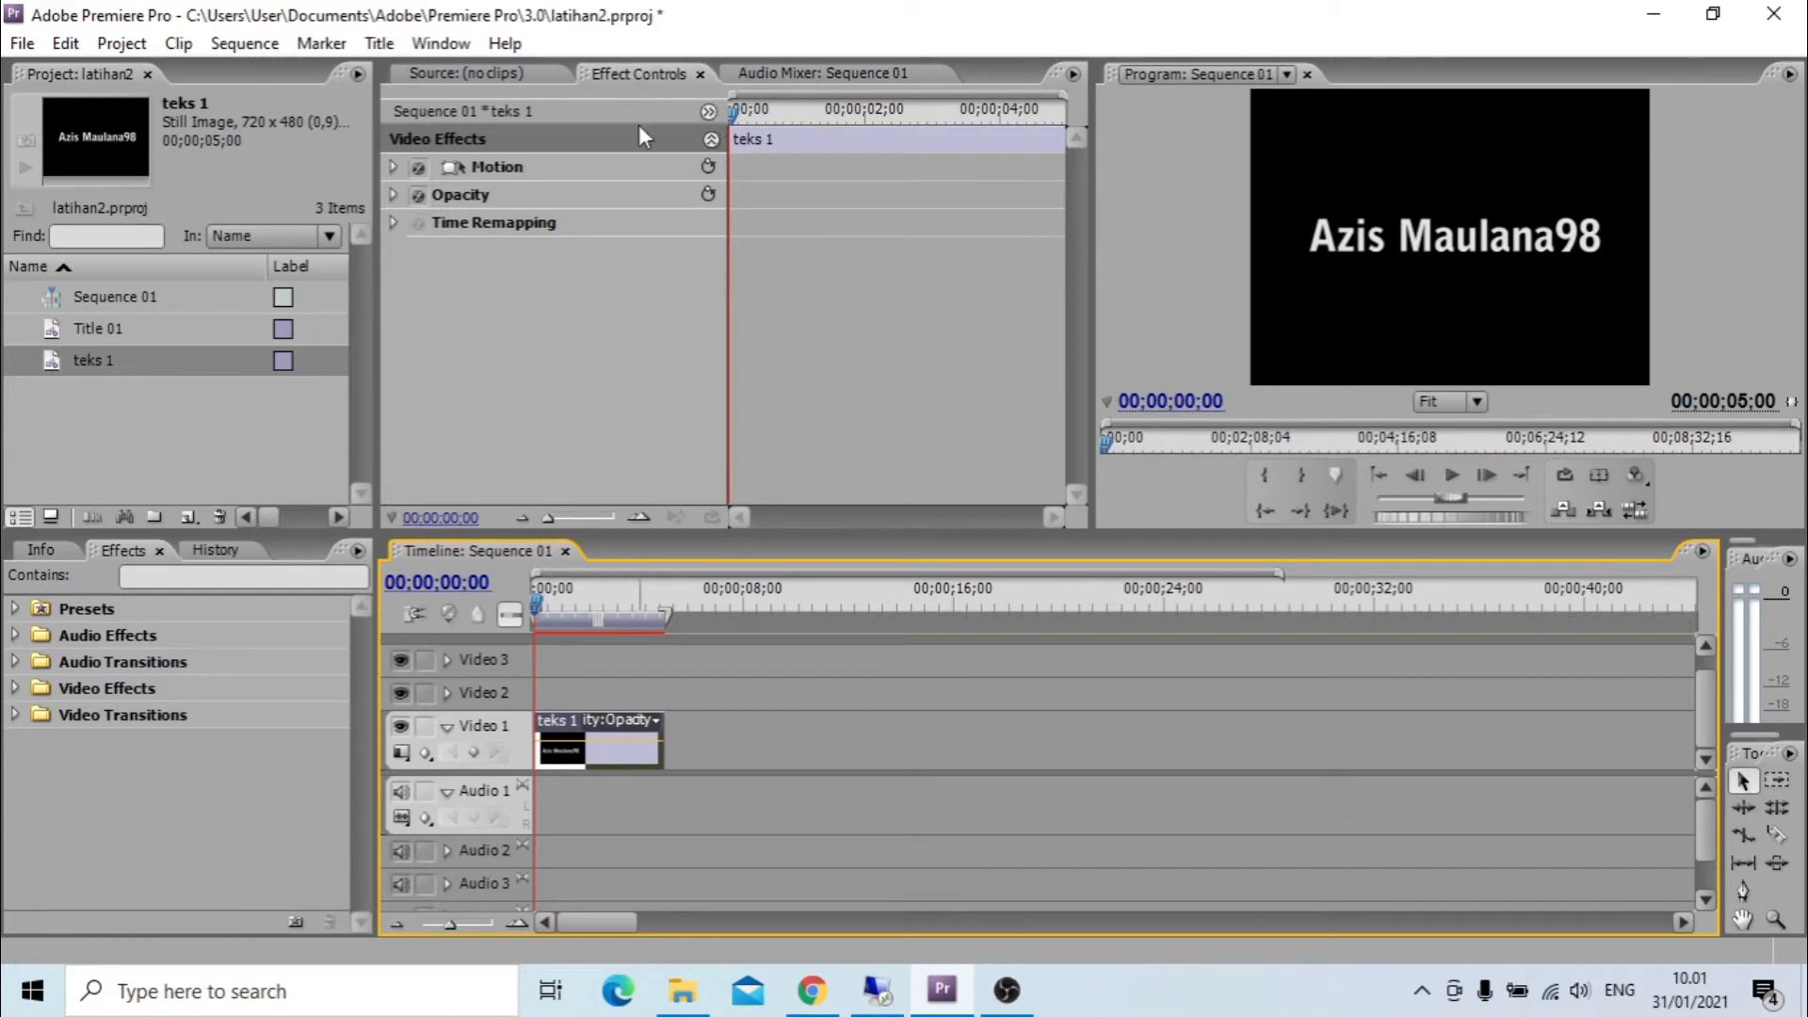
left_click(492, 165)
left_click(476, 196)
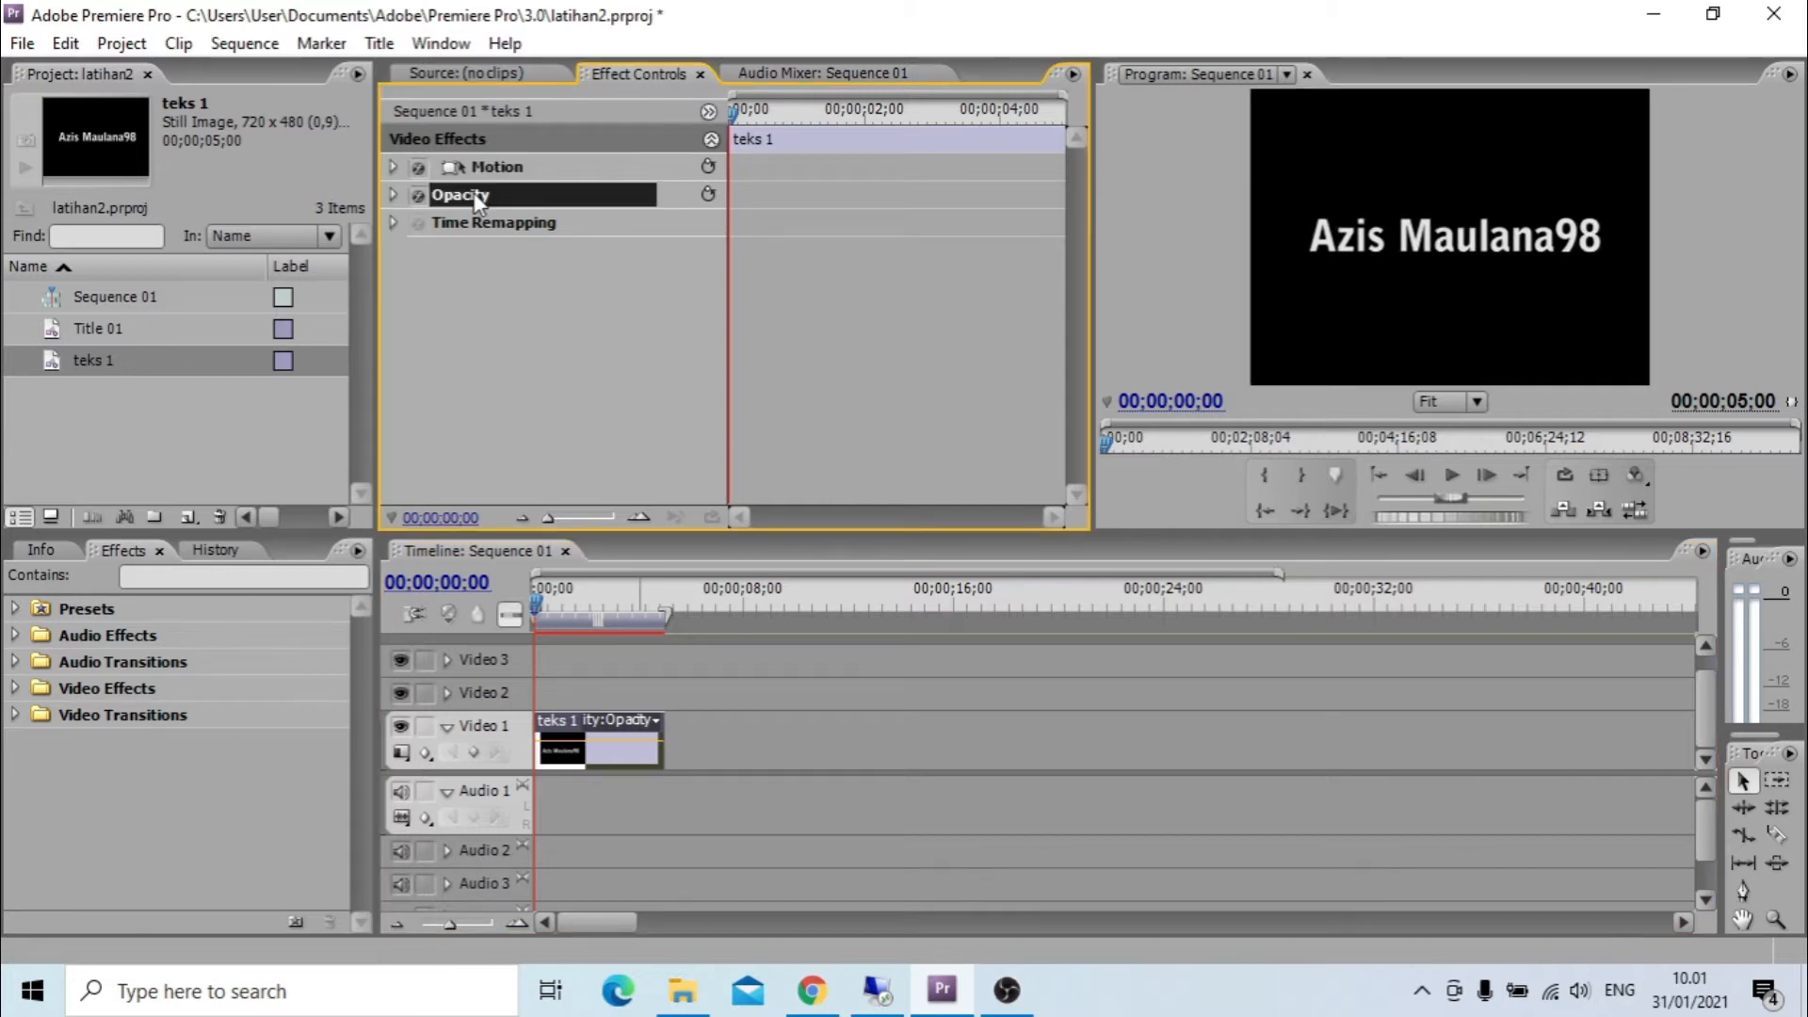
key("Down")
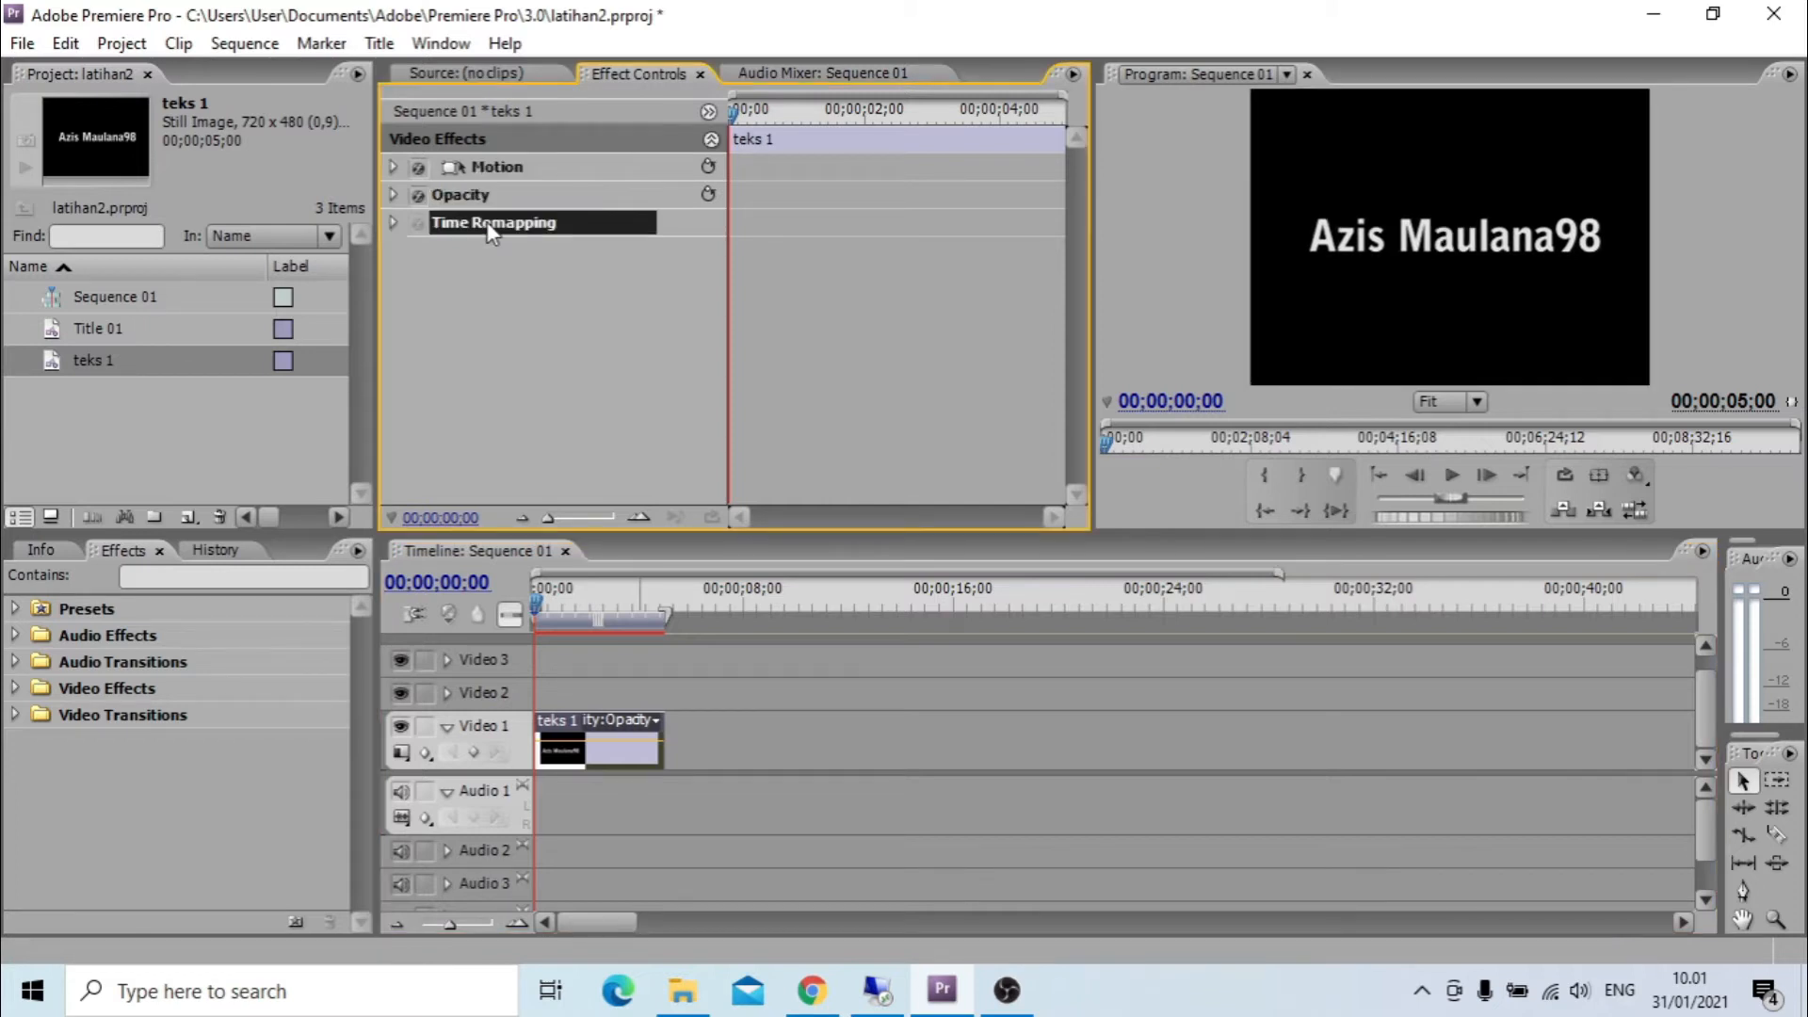
left_click(506, 173)
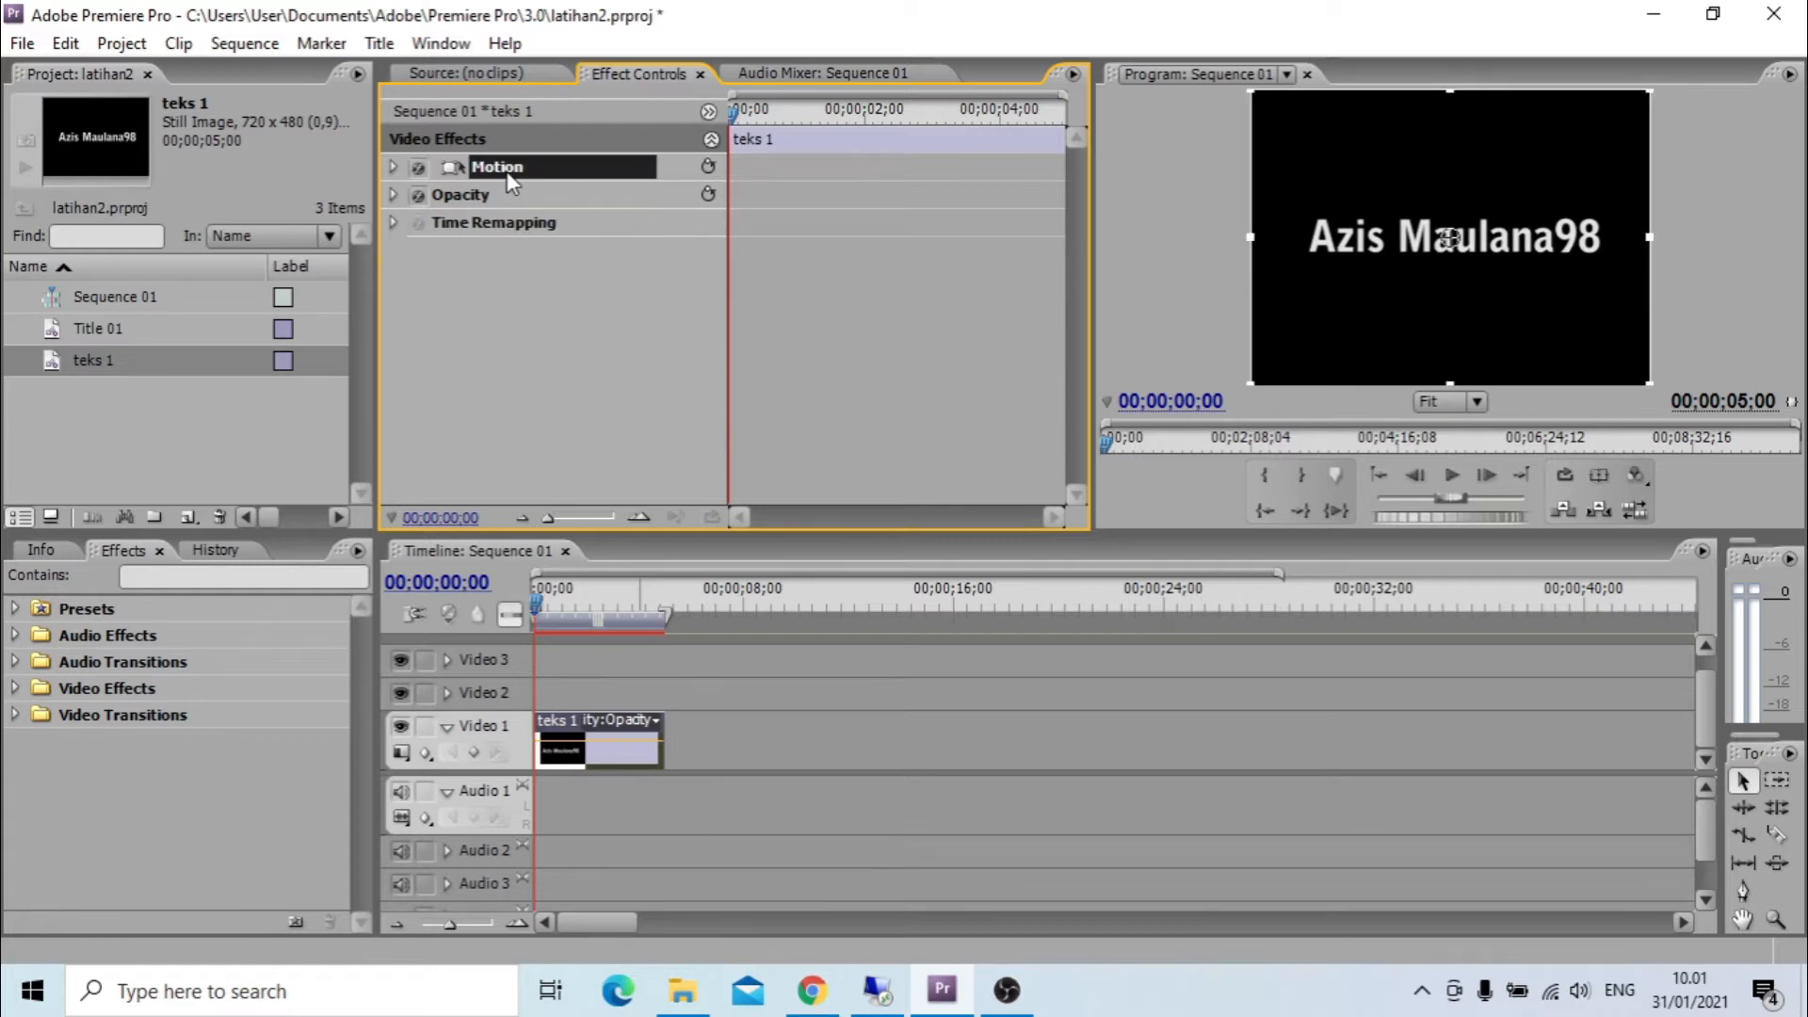
left_click(395, 168)
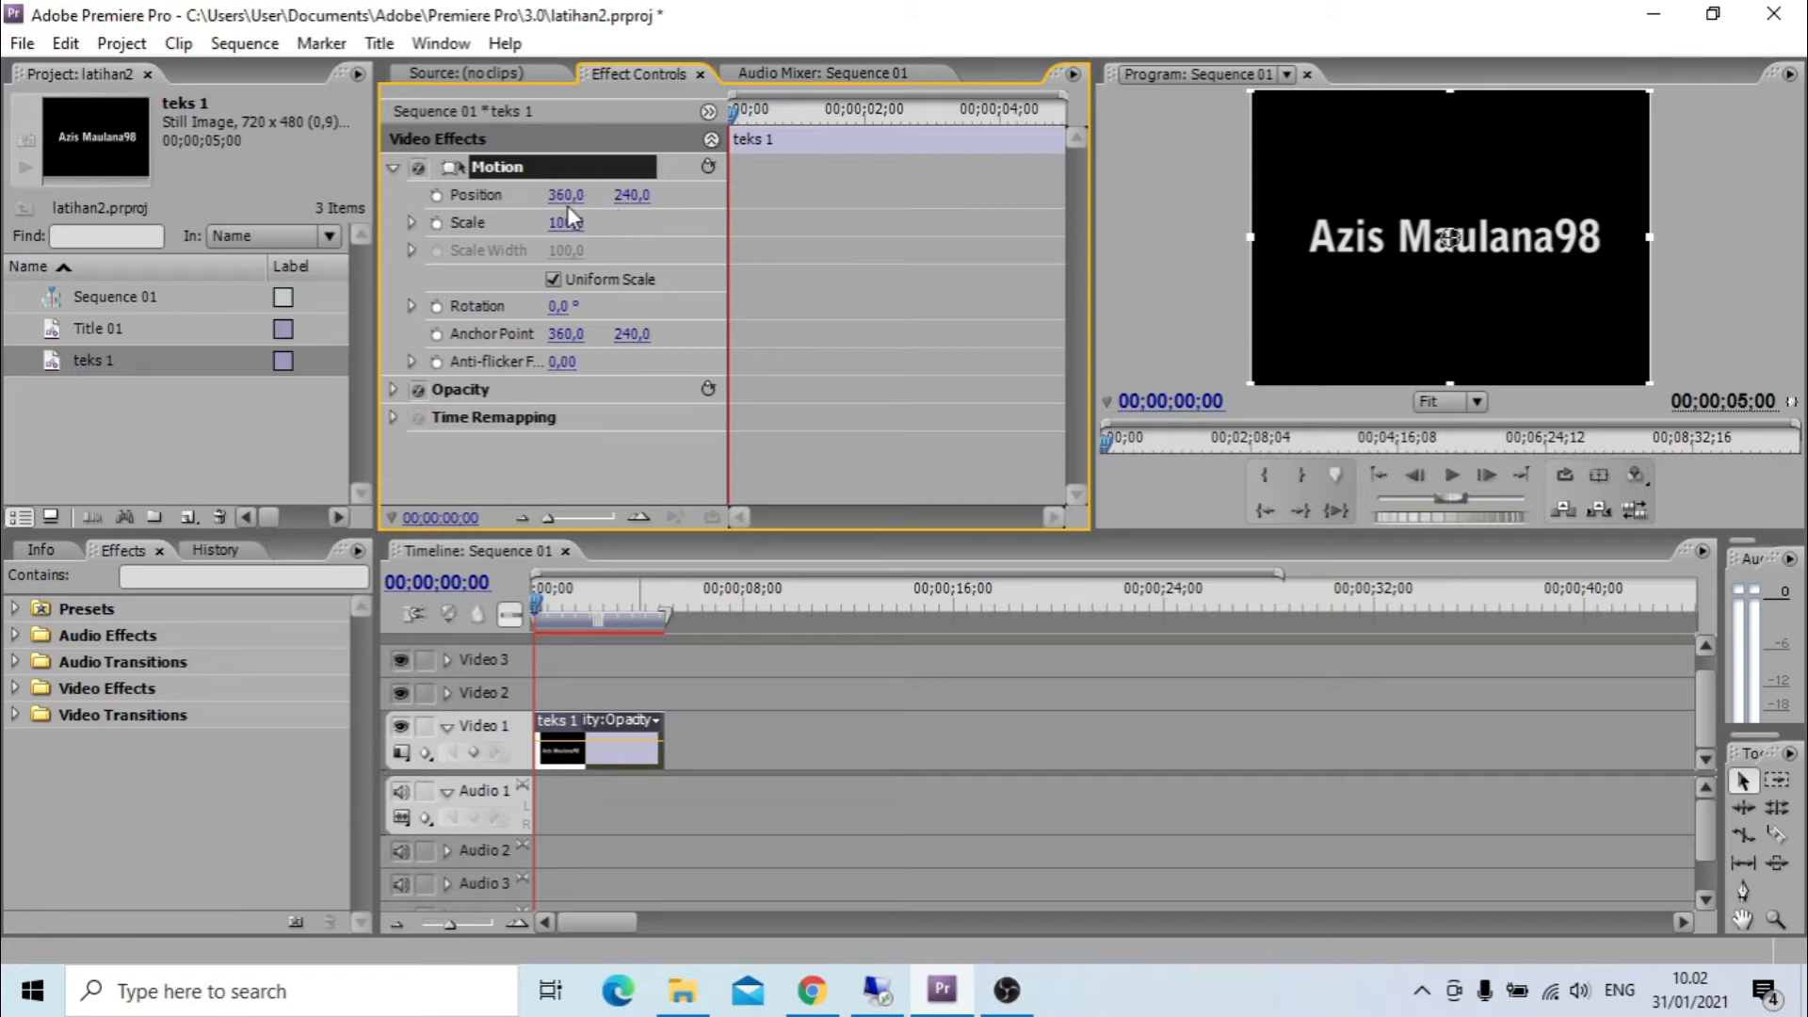
Set the clip's Motion position to 359, 239 and its scale to 97.
left_click_drag(565, 195, 571, 195)
left_click_drag(1452, 238, 1450, 237)
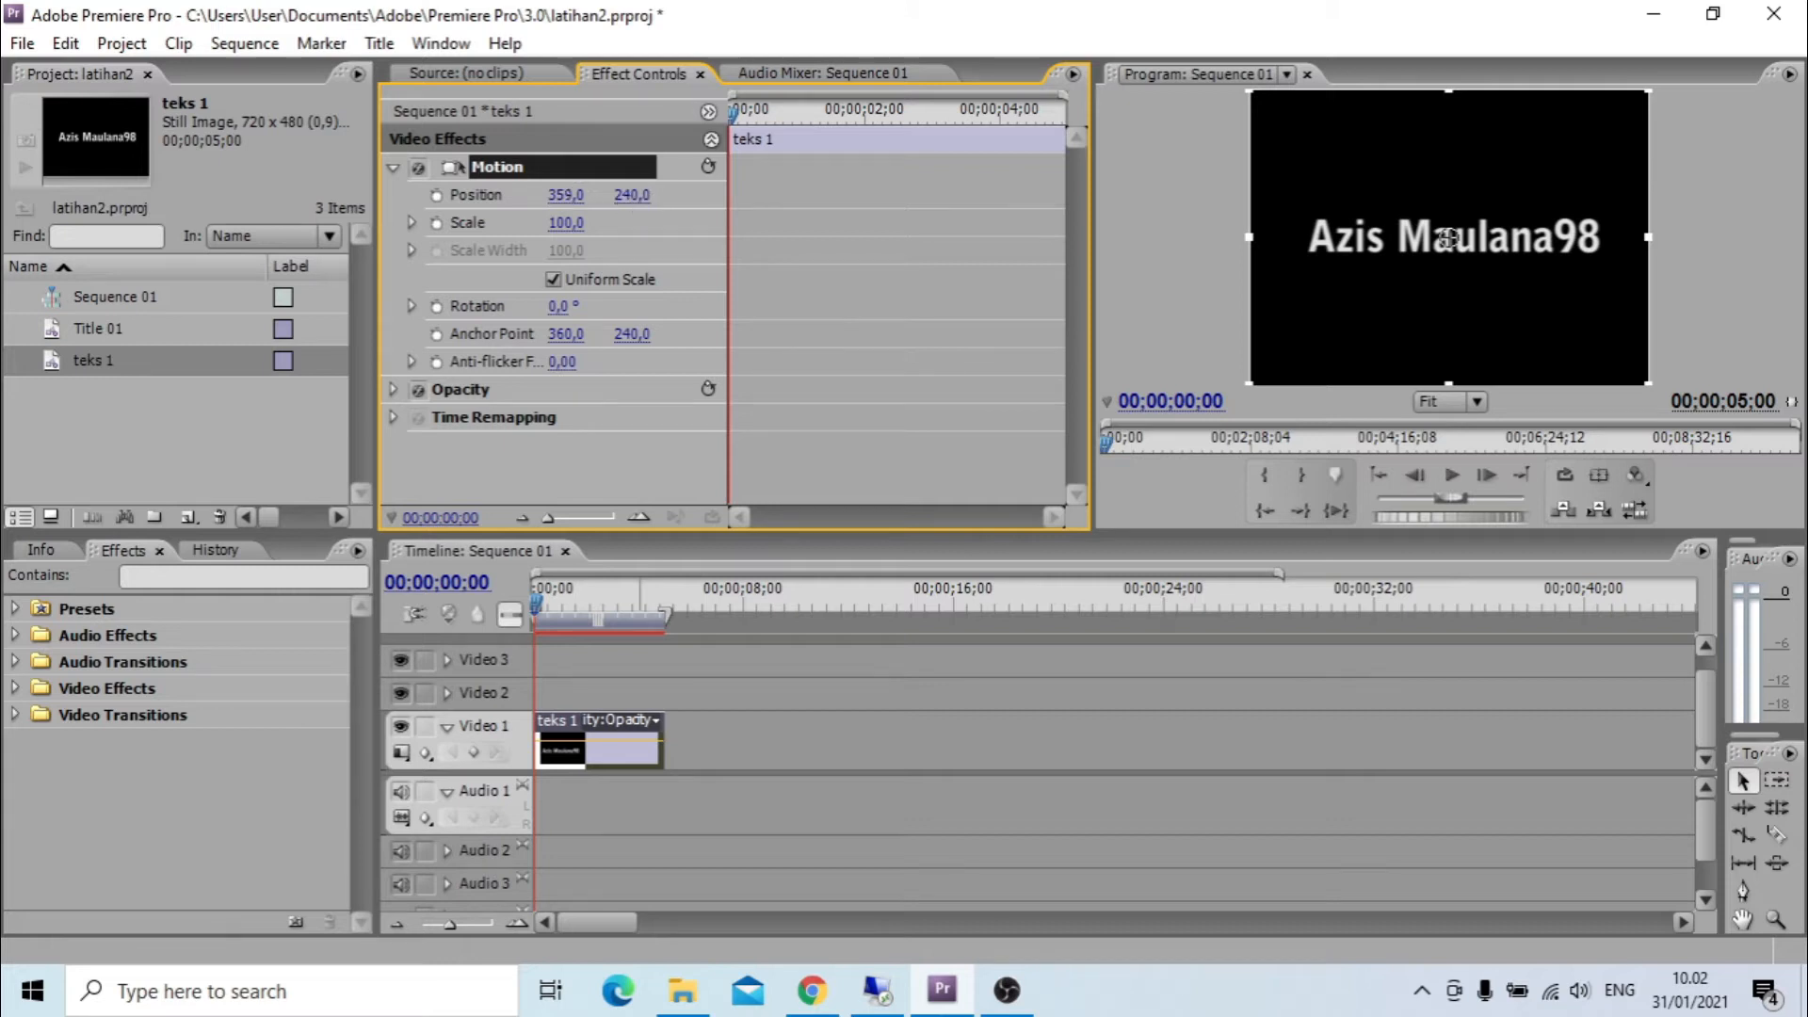
left_click_drag(1448, 237, 1448, 235)
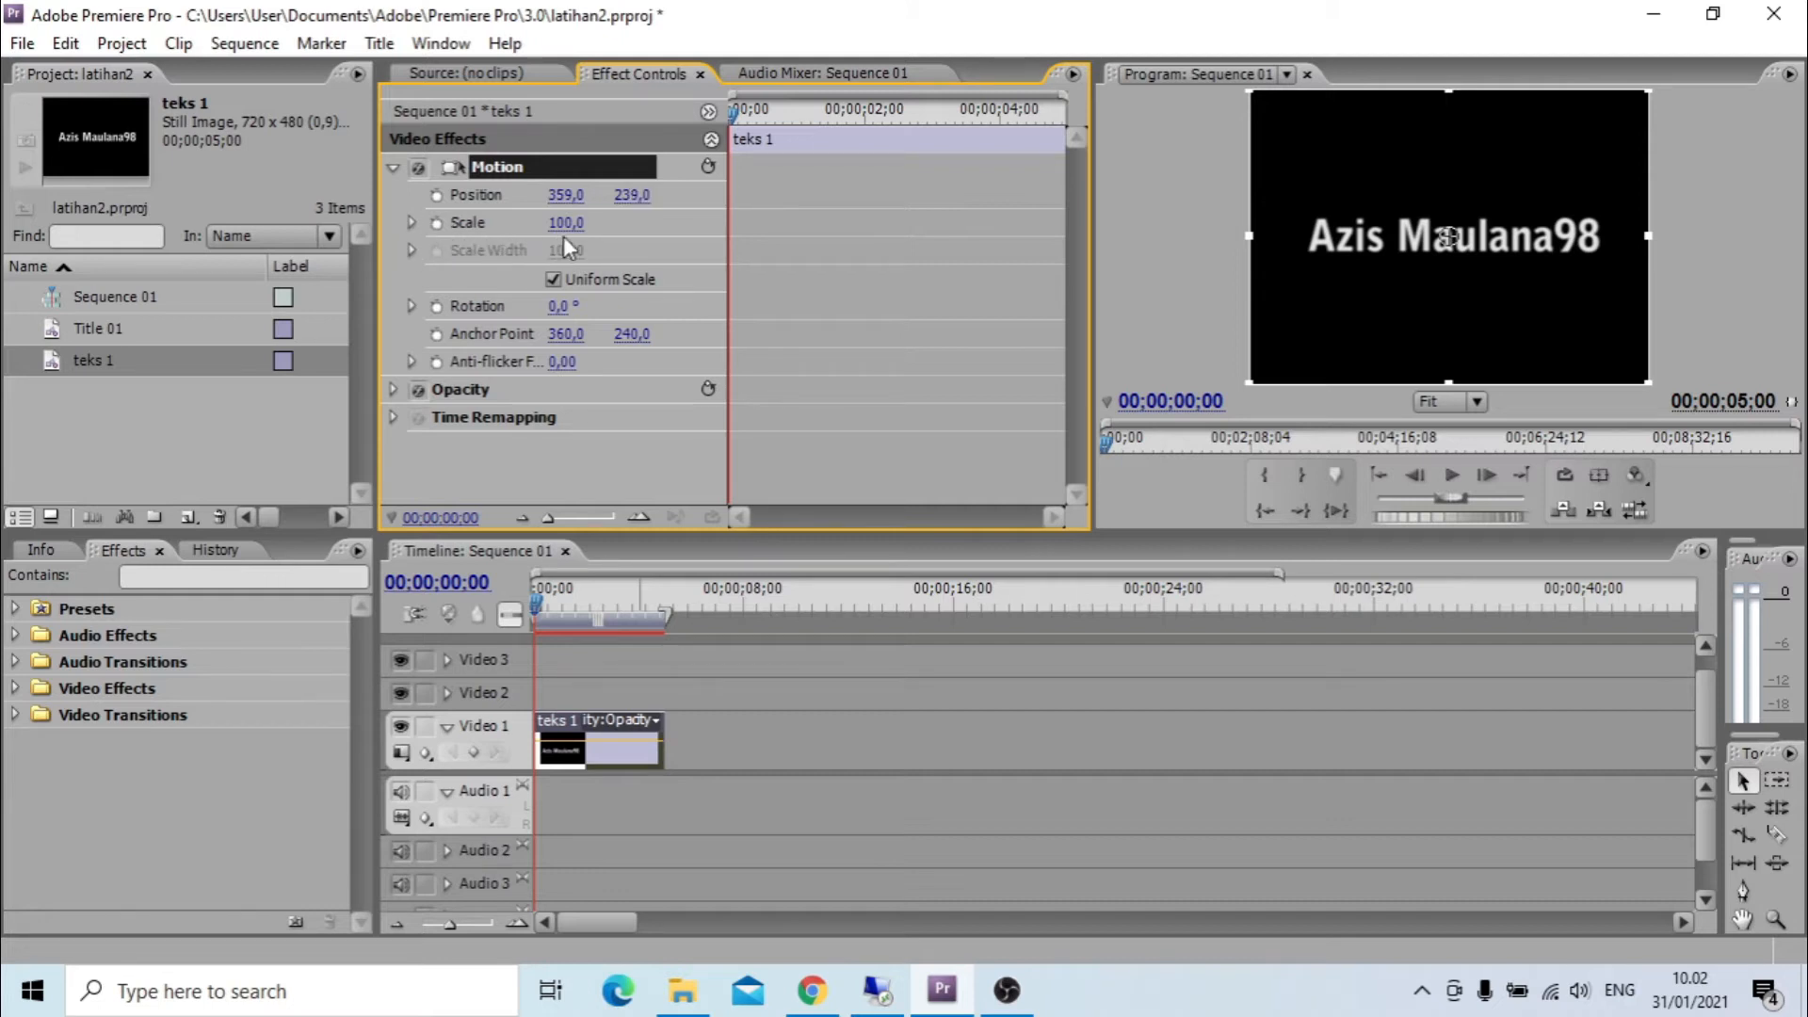
mouse_move(570, 236)
left_mouse_down()
mouse_move(584, 236)
mouse_move(567, 235)
left_mouse_up()
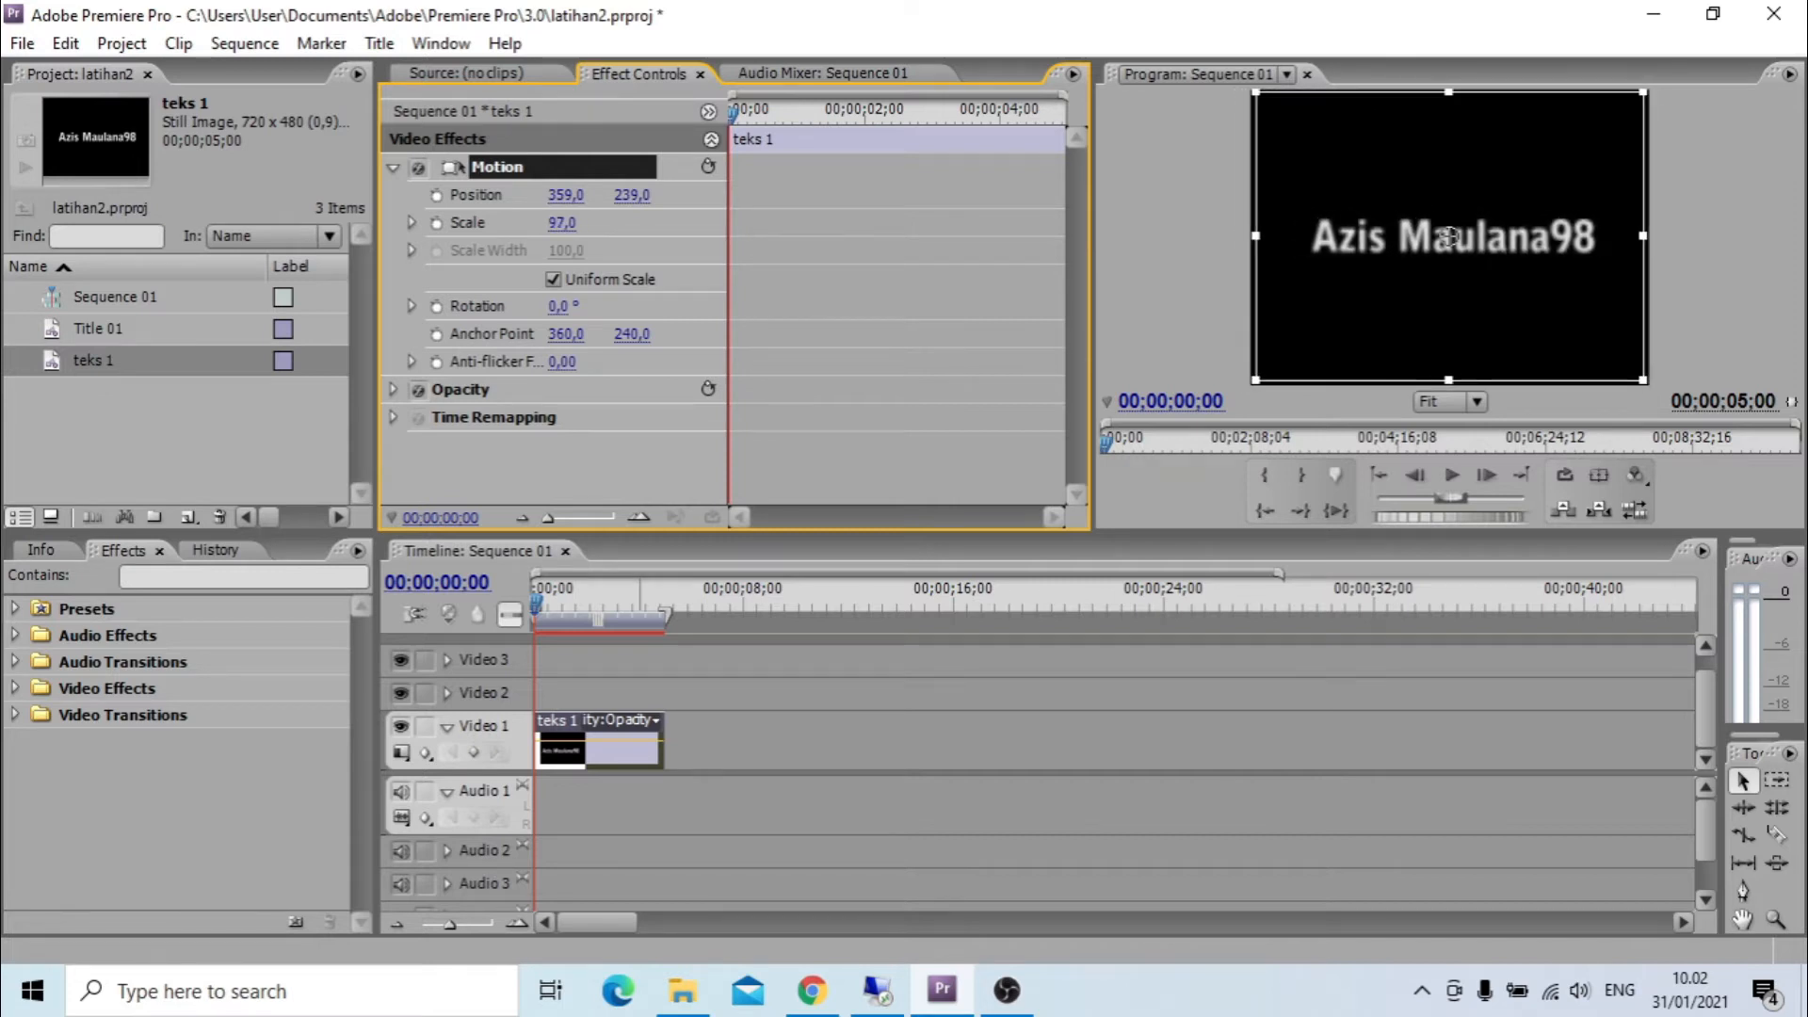
Try rotating the title clip by 4° and reset its rotation to 0°.
left_click_drag(561, 308, 565, 308)
left_click(582, 306)
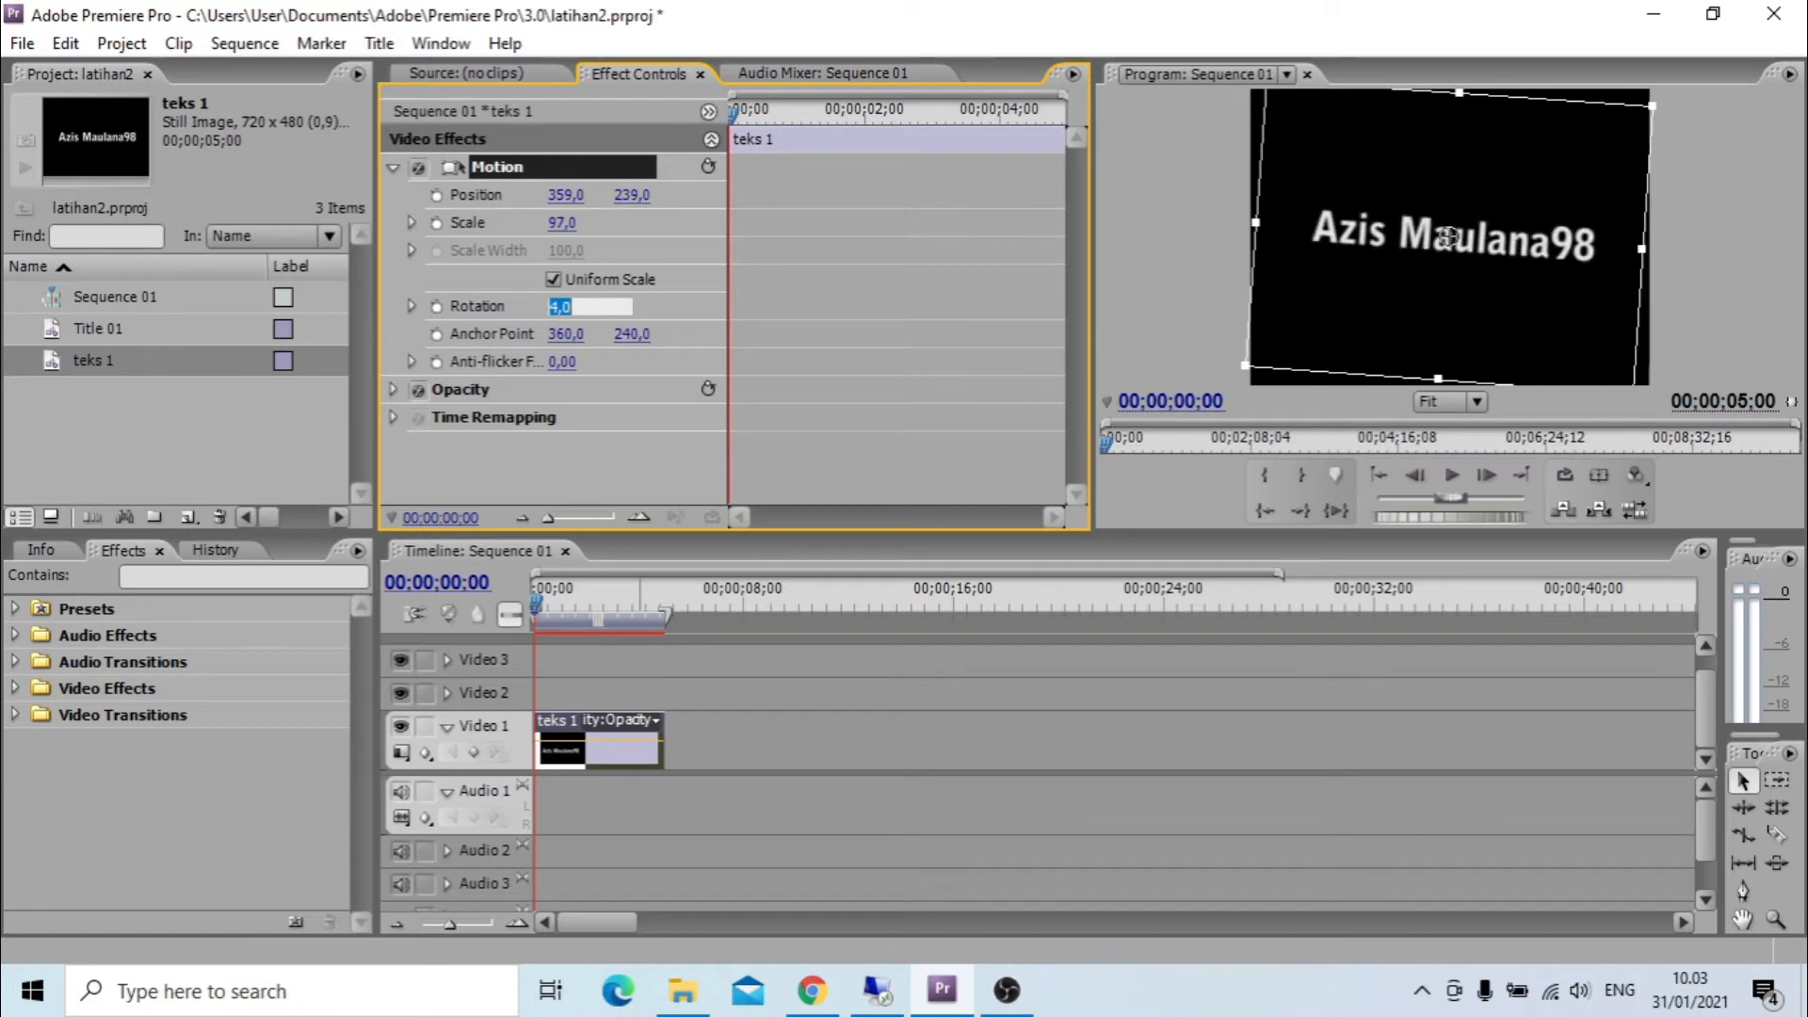
type("0")
key("Return")
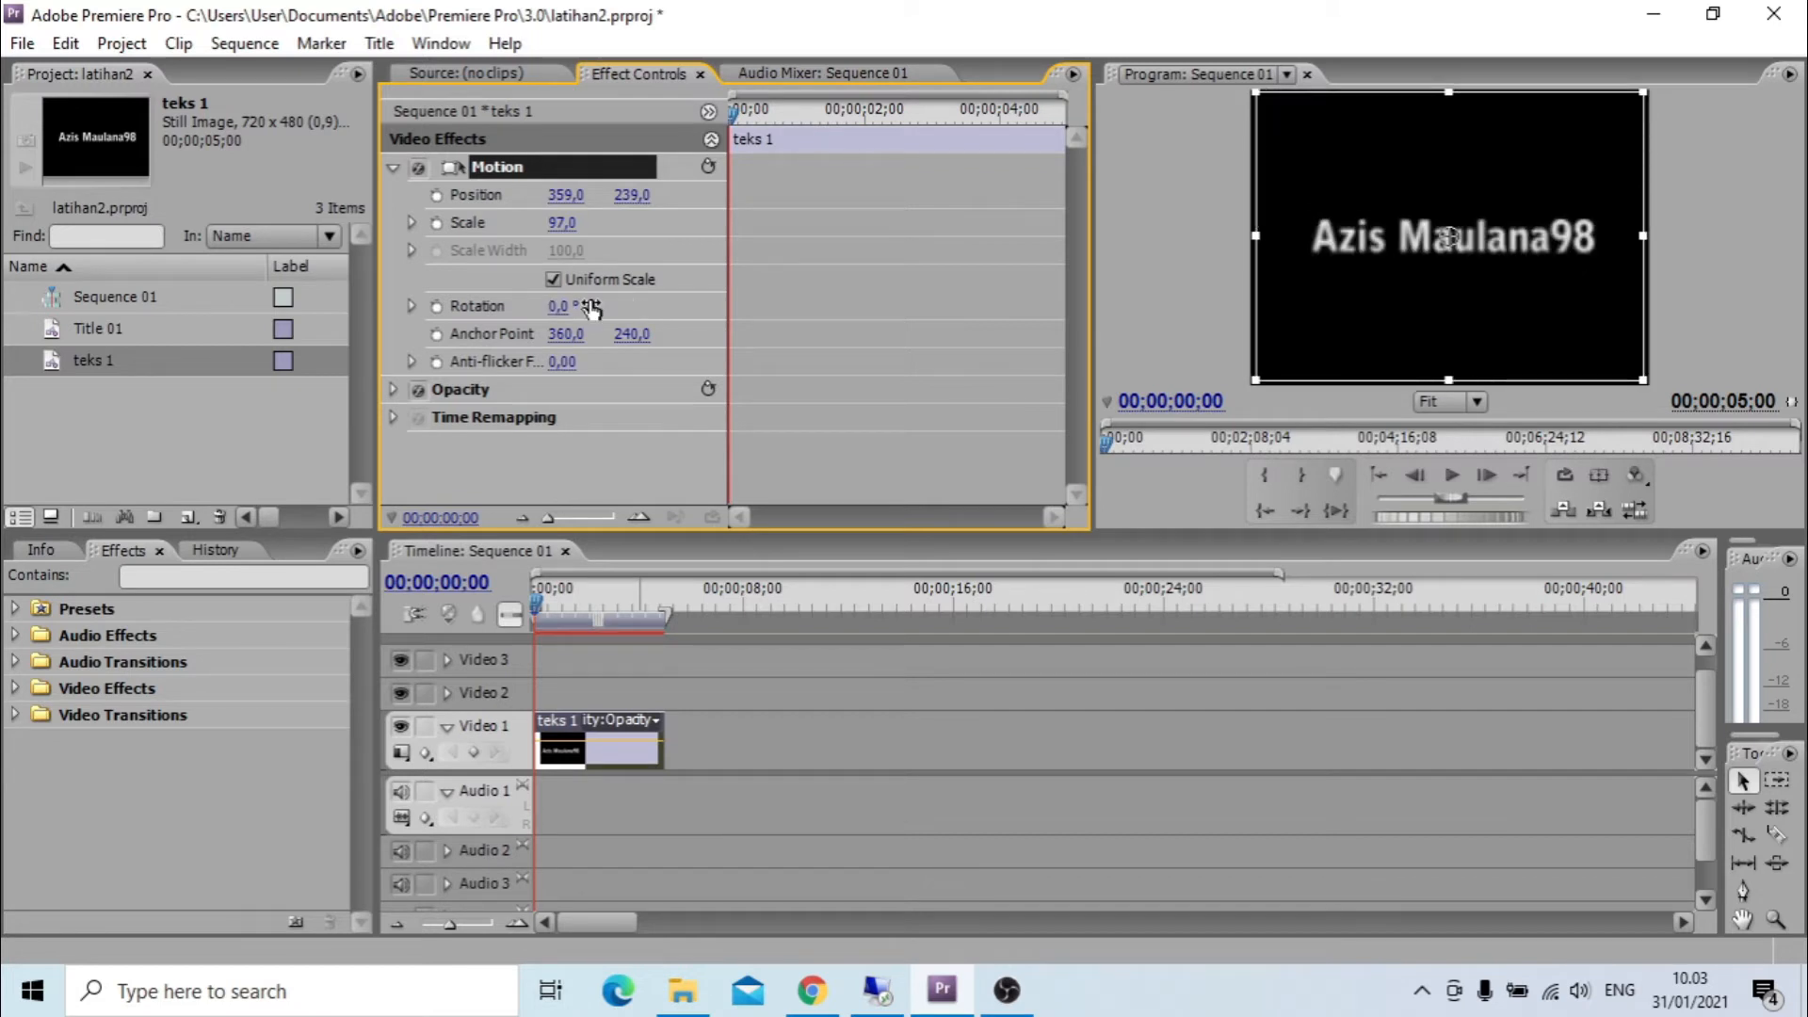
Try the clip's opacity at 77% and 0%, and restore it to 100%.
left_click(391, 390)
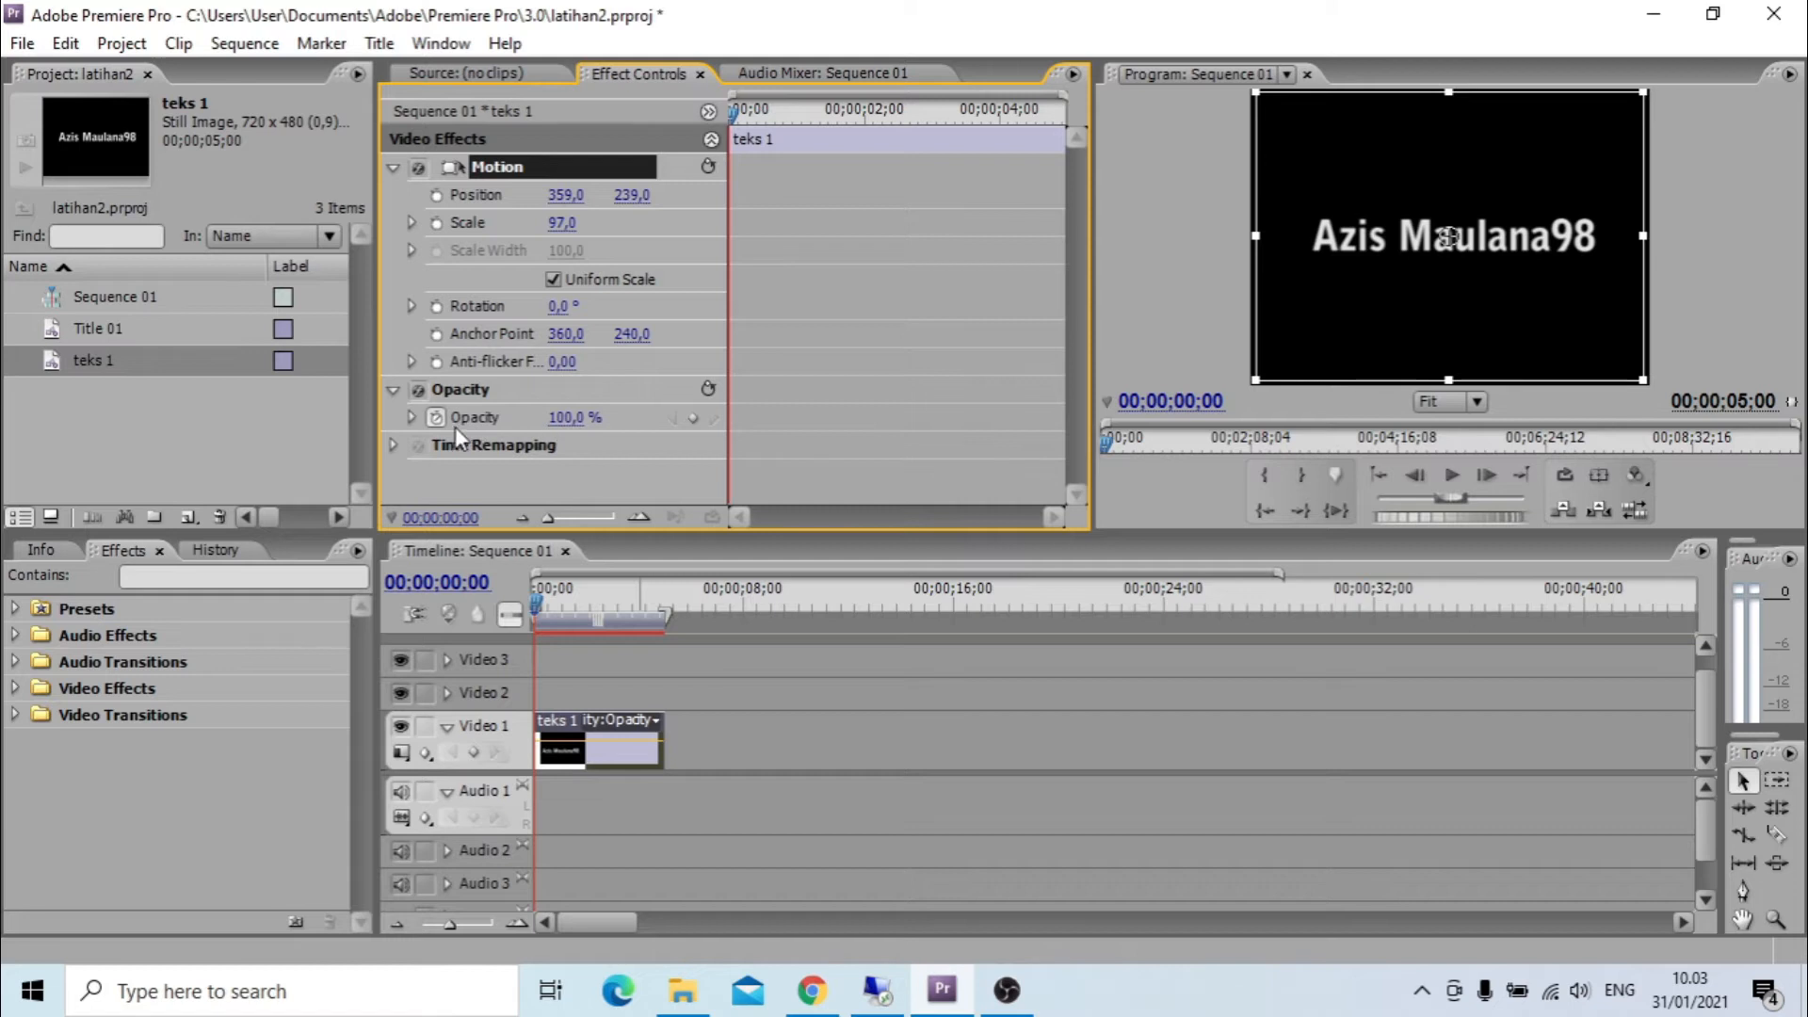
mouse_move(578, 433)
left_mouse_down()
mouse_move(565, 418)
mouse_move(590, 411)
left_mouse_up()
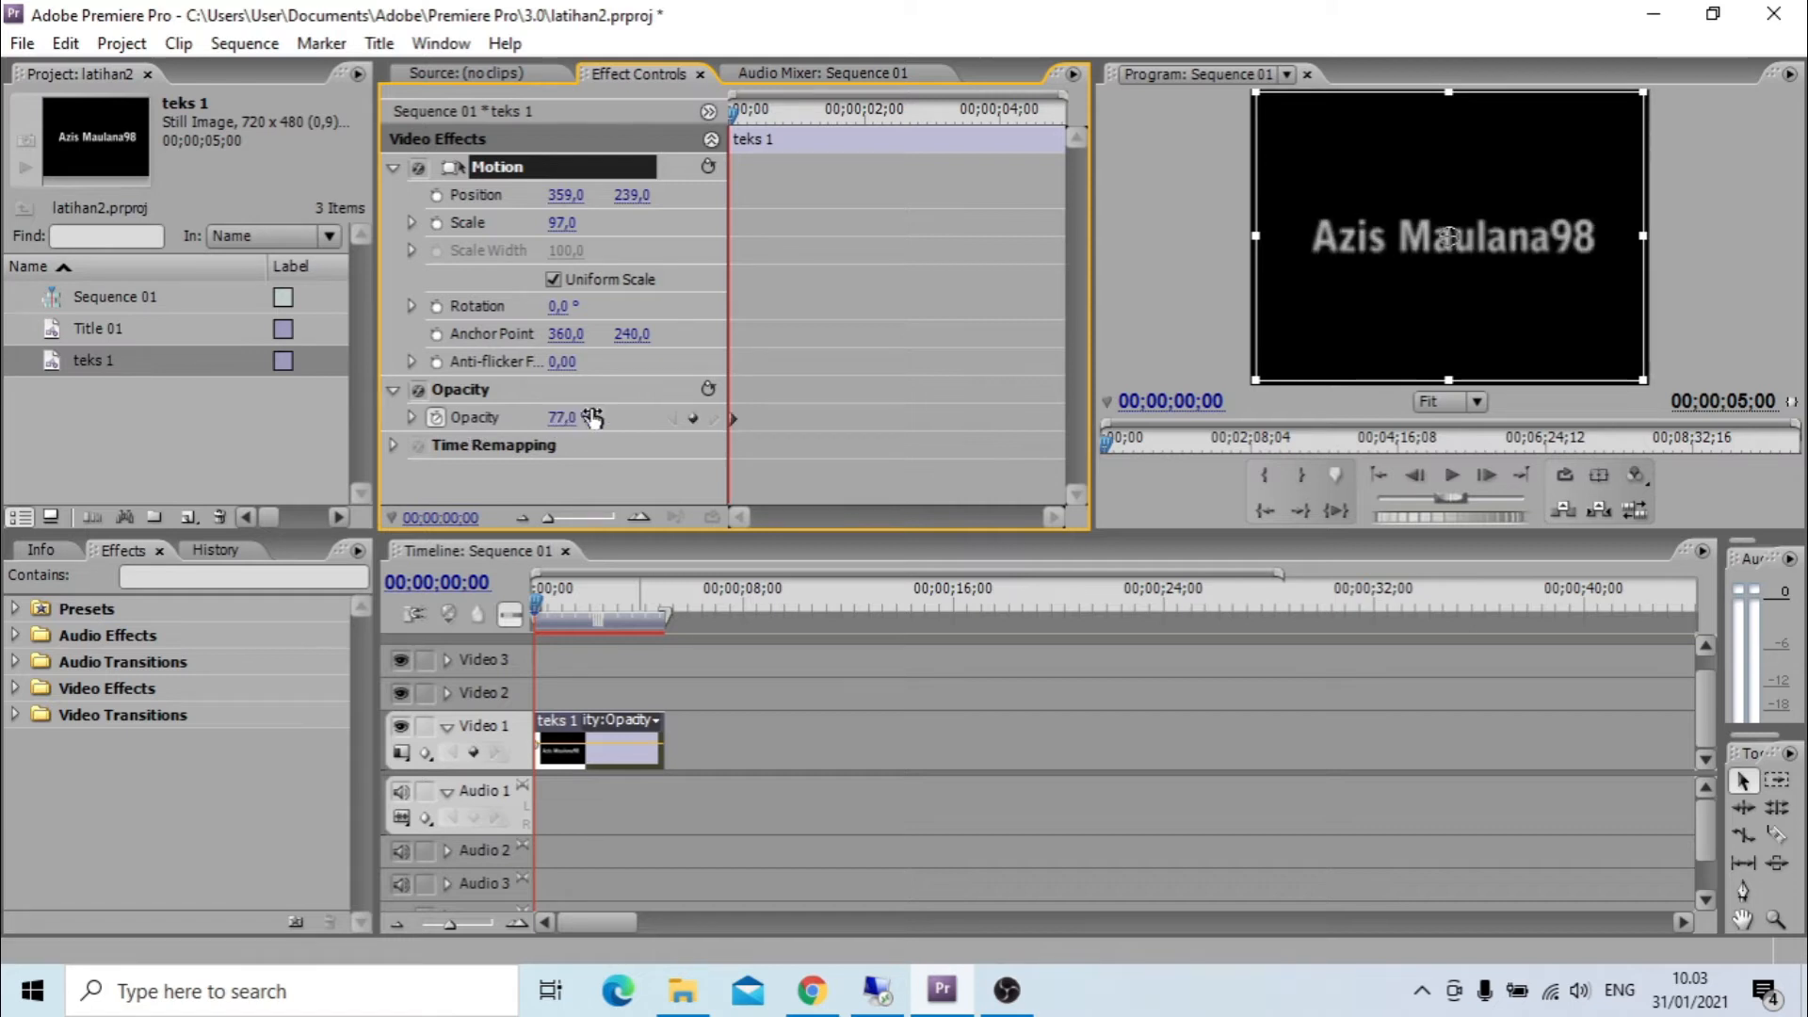
left_click(569, 417)
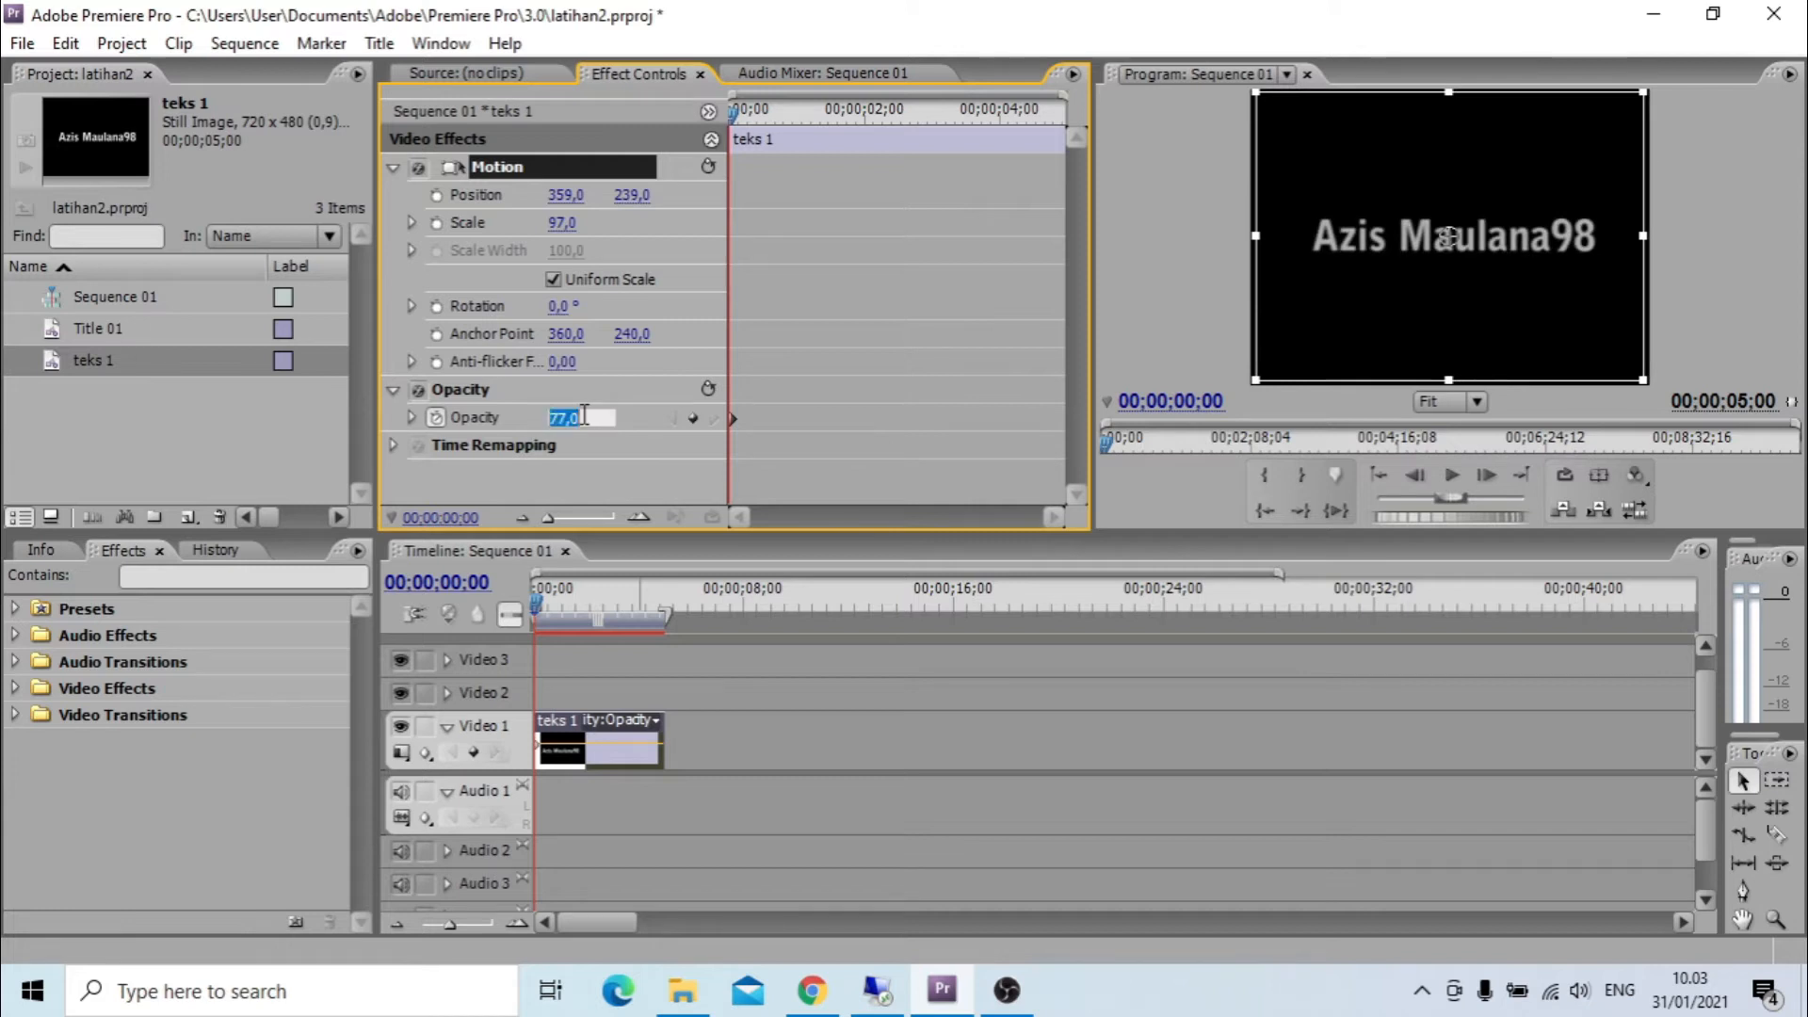
type("0")
key("Return")
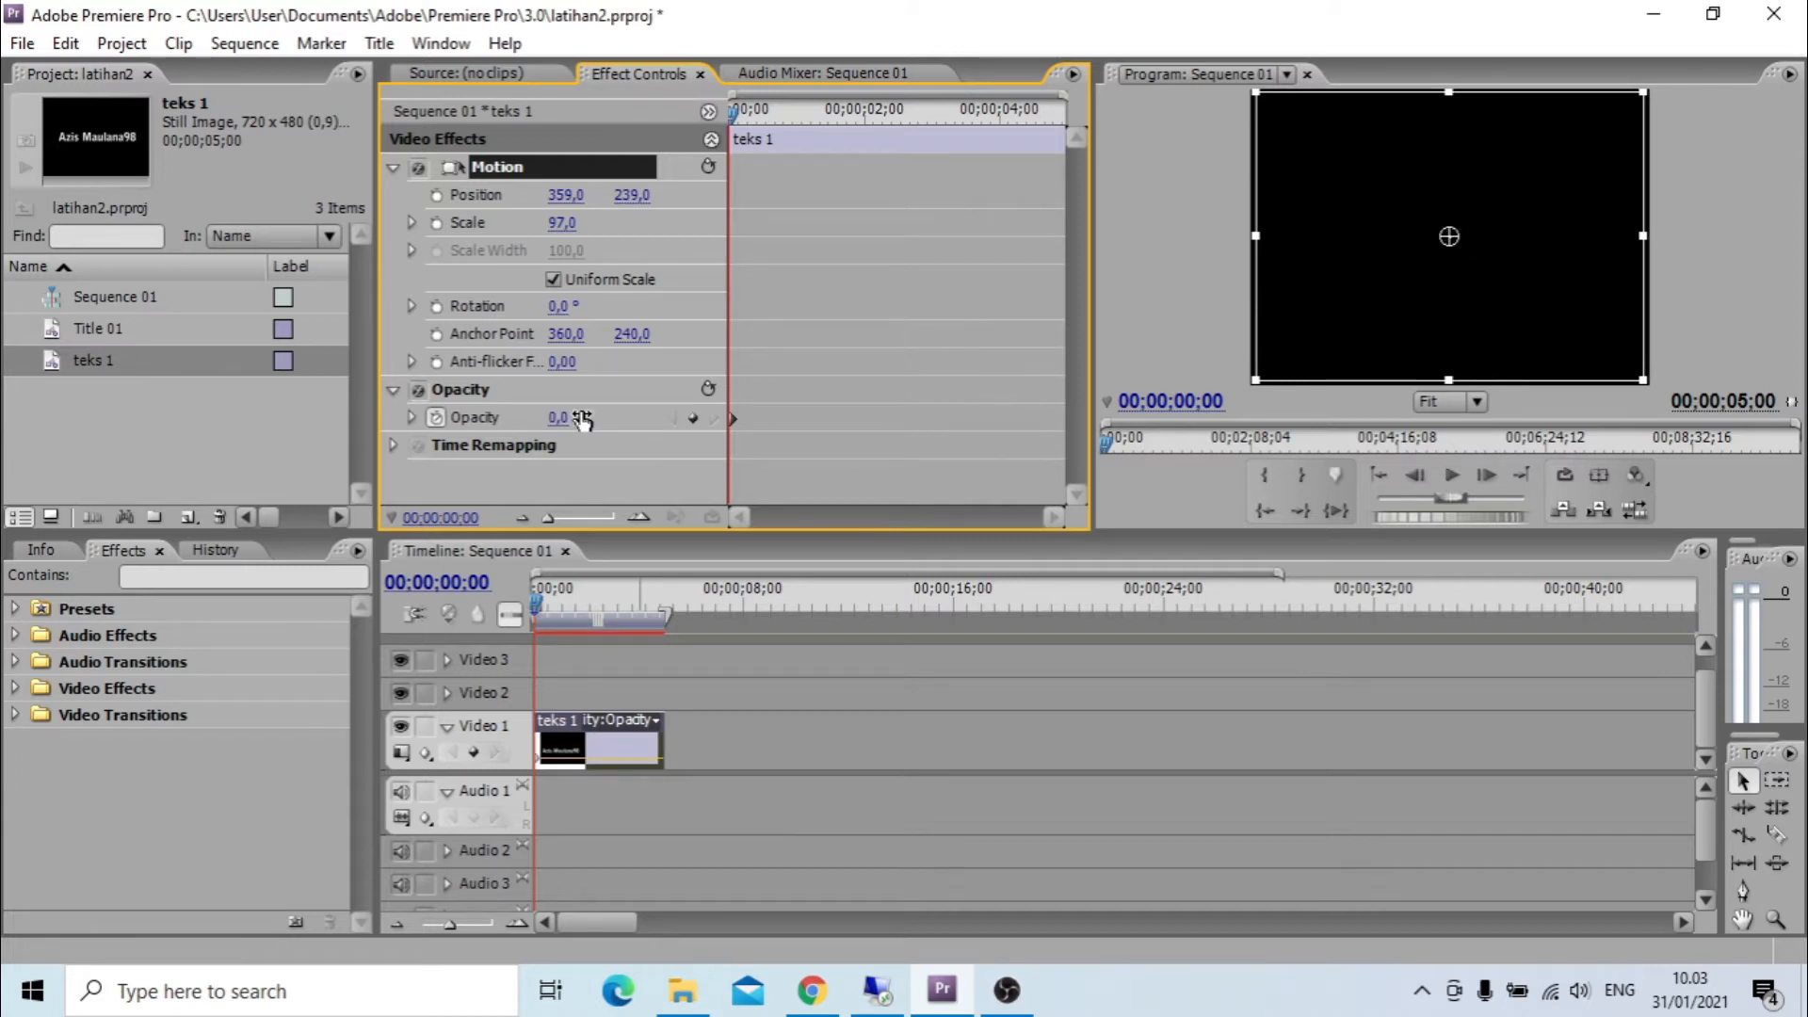
left_click(563, 417)
type("100")
key("Return")
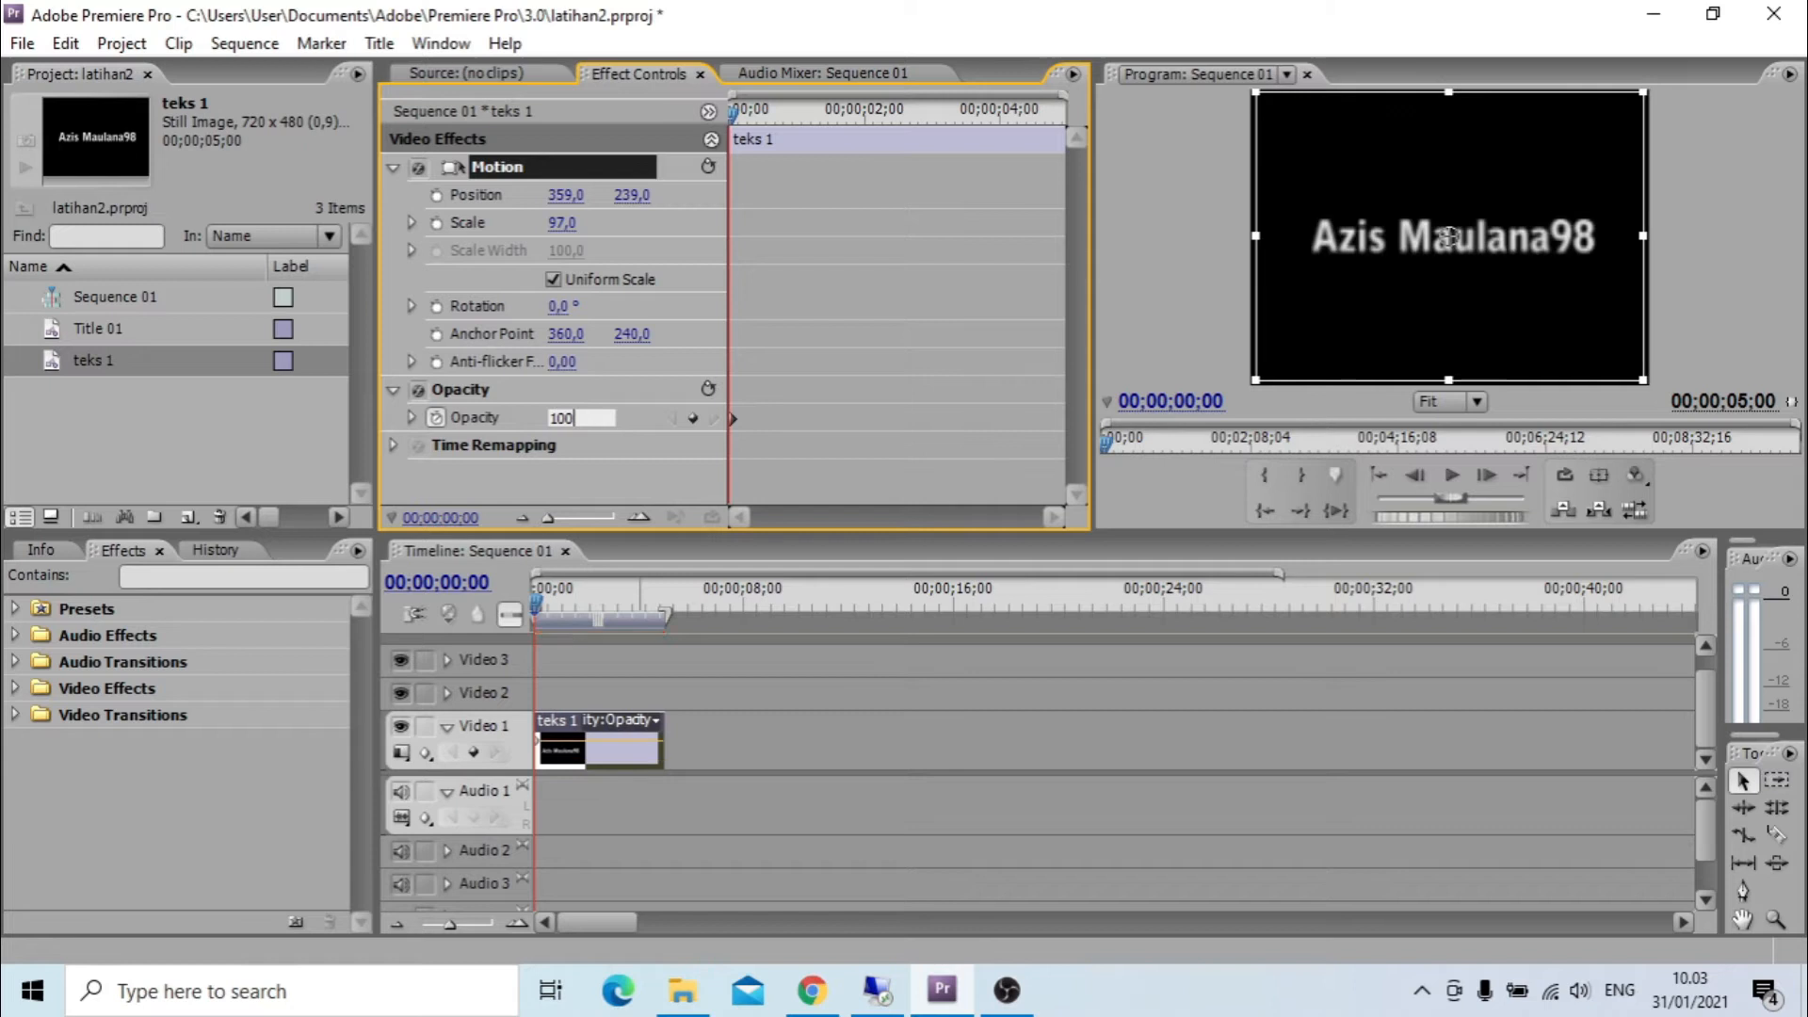
left_click(580, 450)
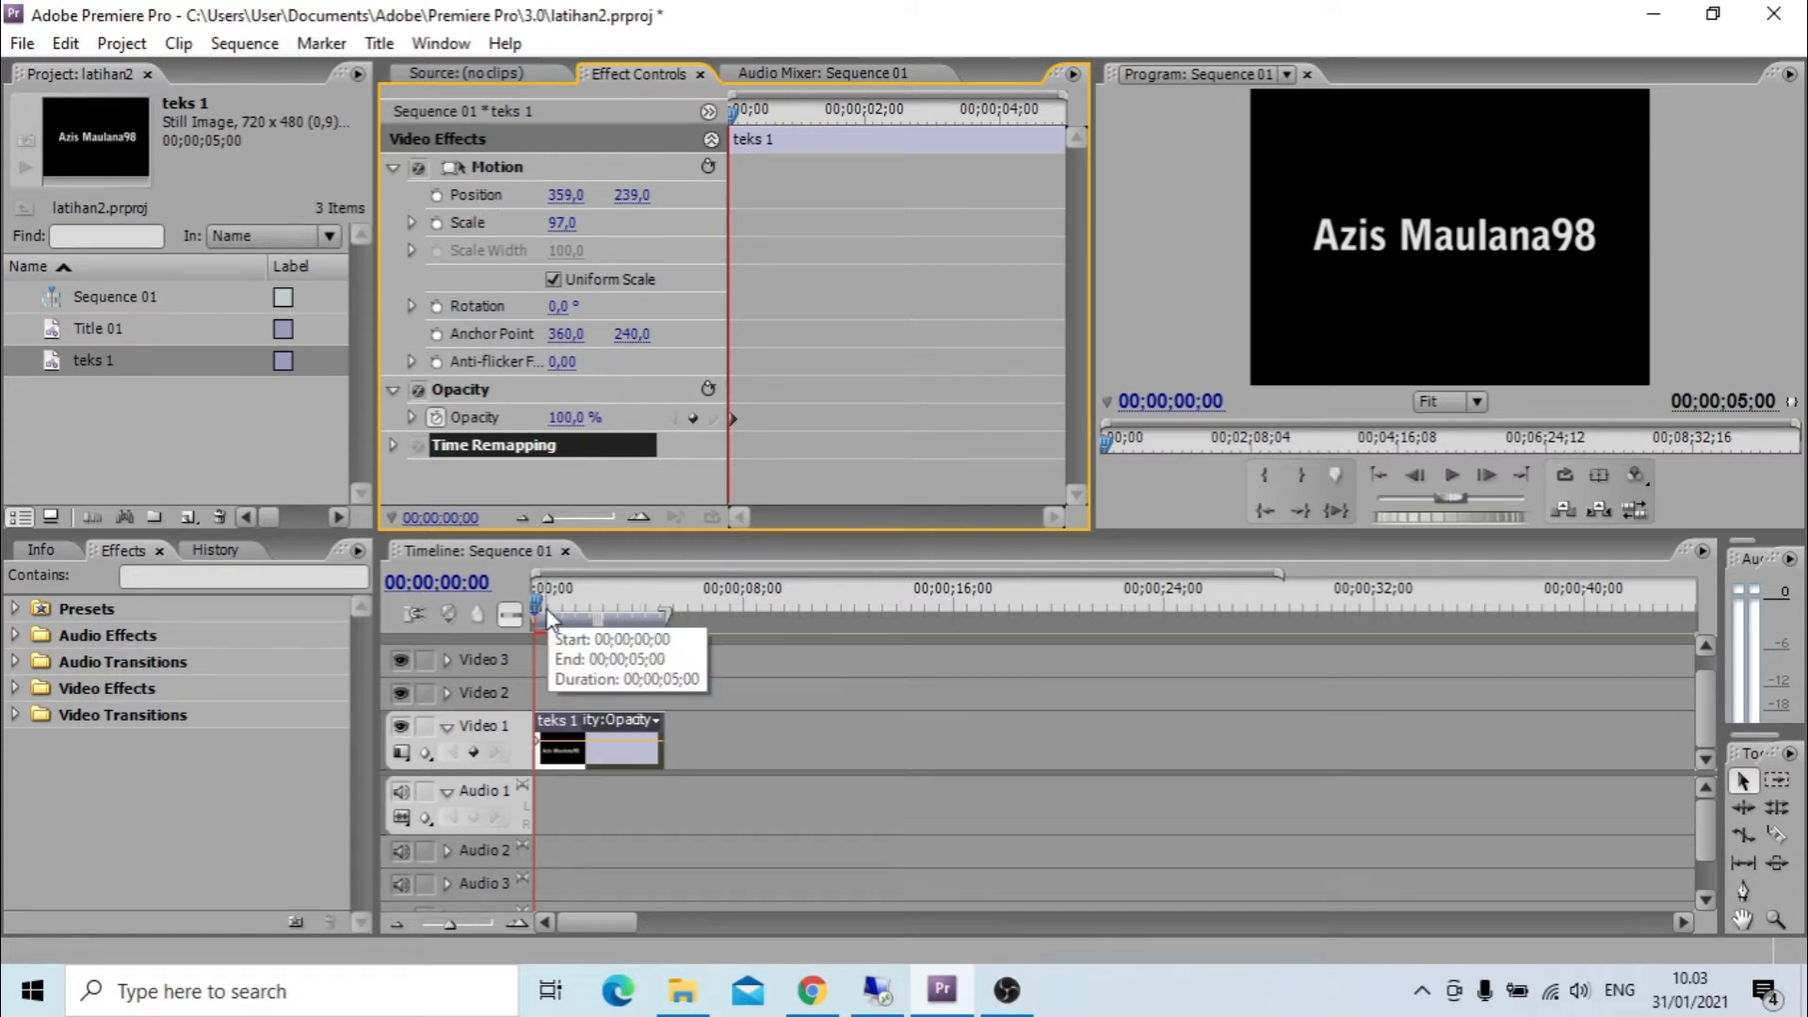
Scrub through the teks 1 clip and bring the playhead back to its start.
left_click_drag(534, 601, 585, 651)
left_click(825, 118)
left_click_drag(825, 118, 710, 125)
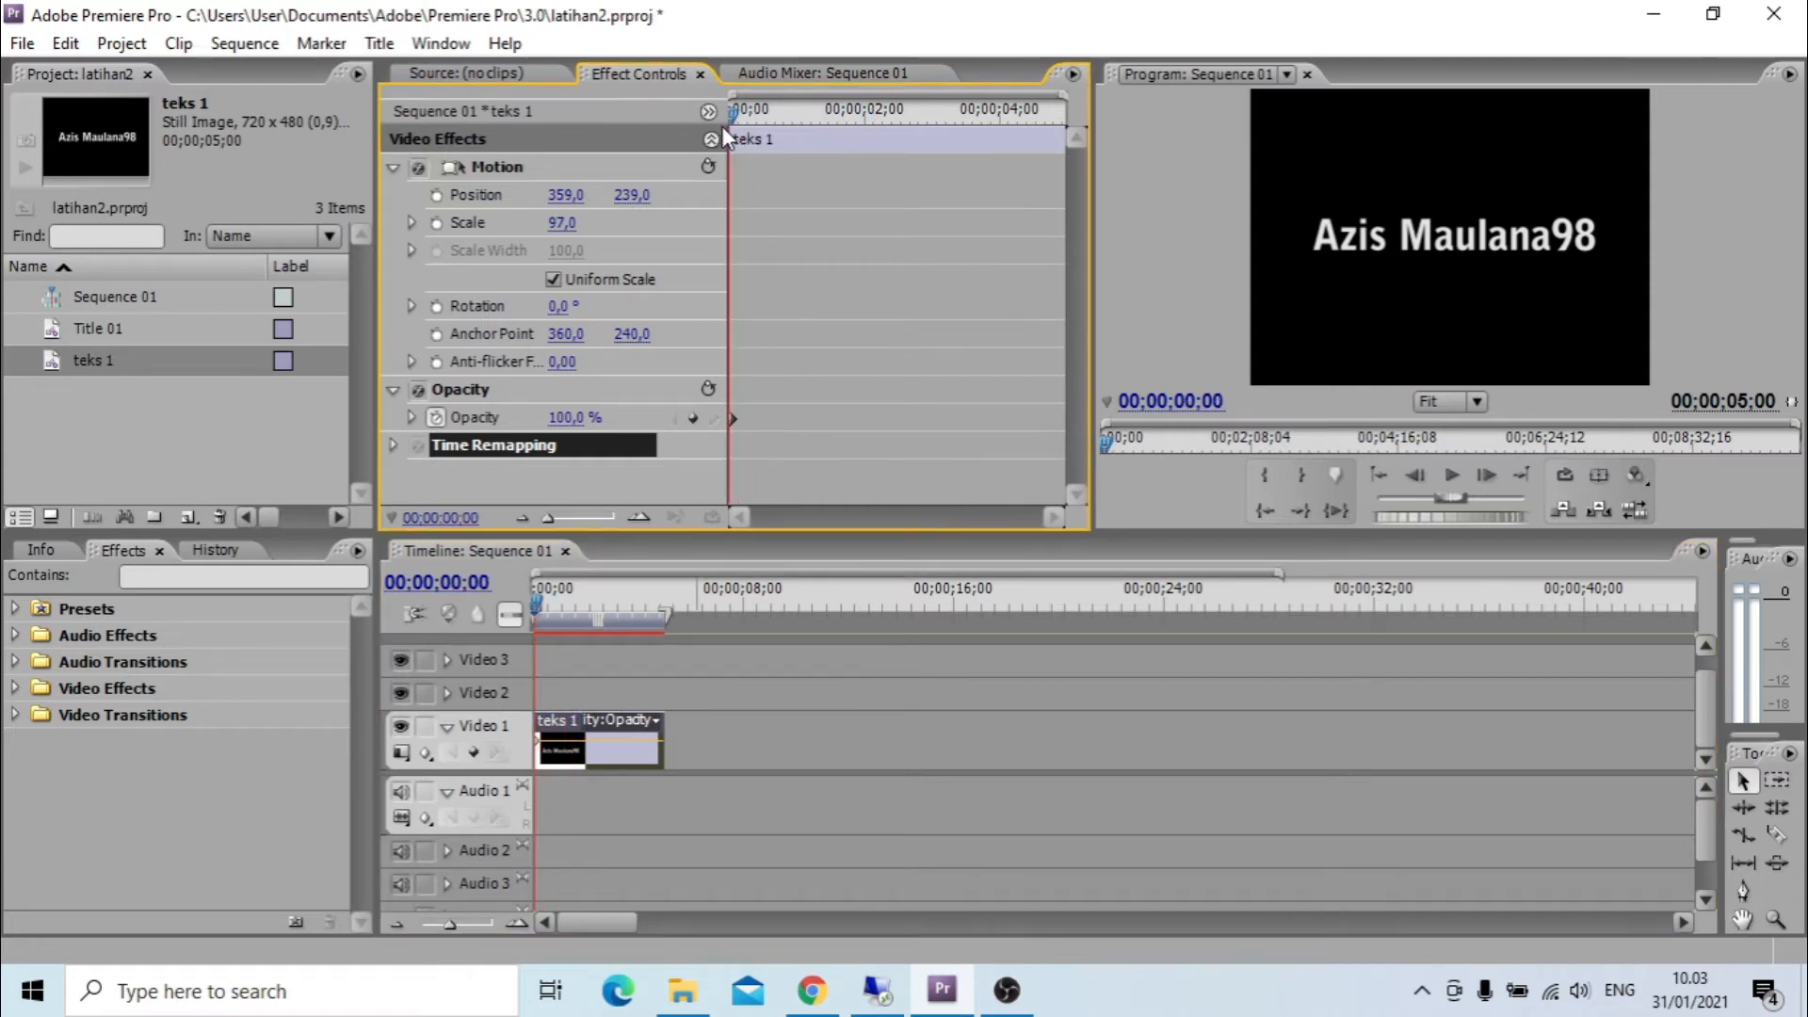
Start position keyframing at 00;00;00;00 and move the title out of the left side of the frame to position -269, 239.
left_click(437, 196)
left_click(566, 195)
type("342")
key("Return")
left_click_drag(566, 195, 516, 197)
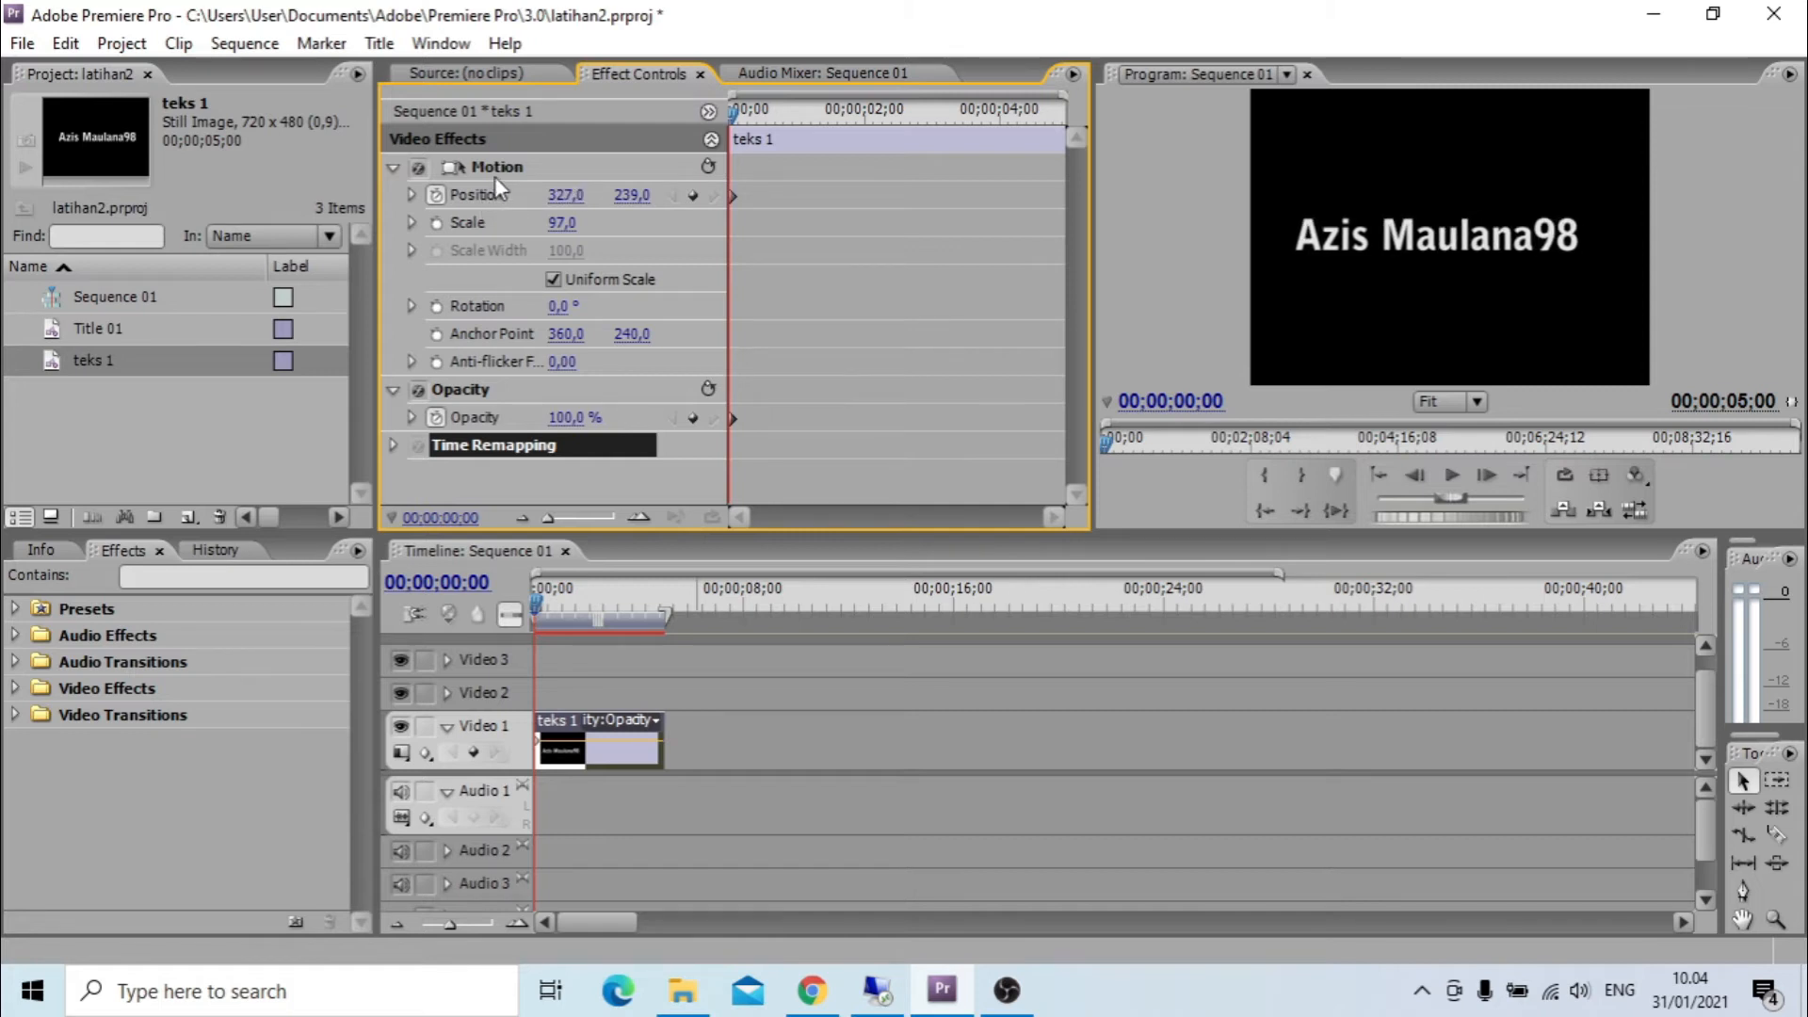
left_click(495, 173)
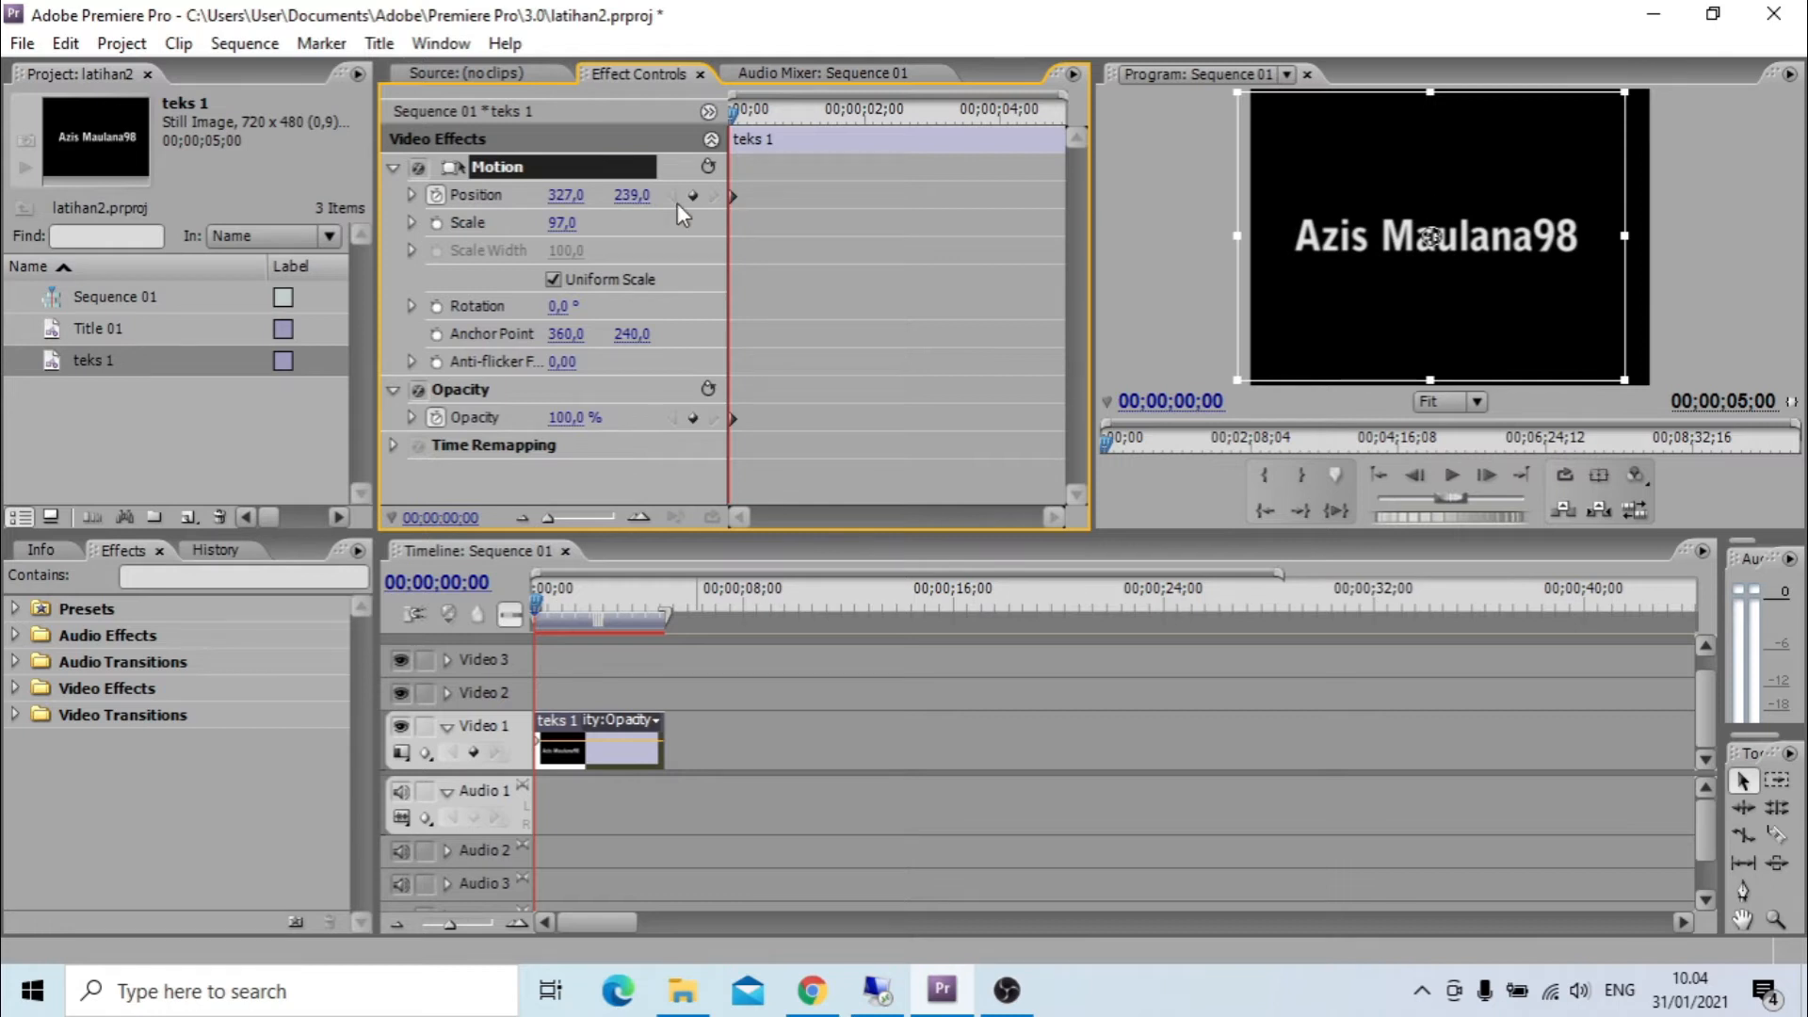
left_click_drag(1516, 245, 1184, 244)
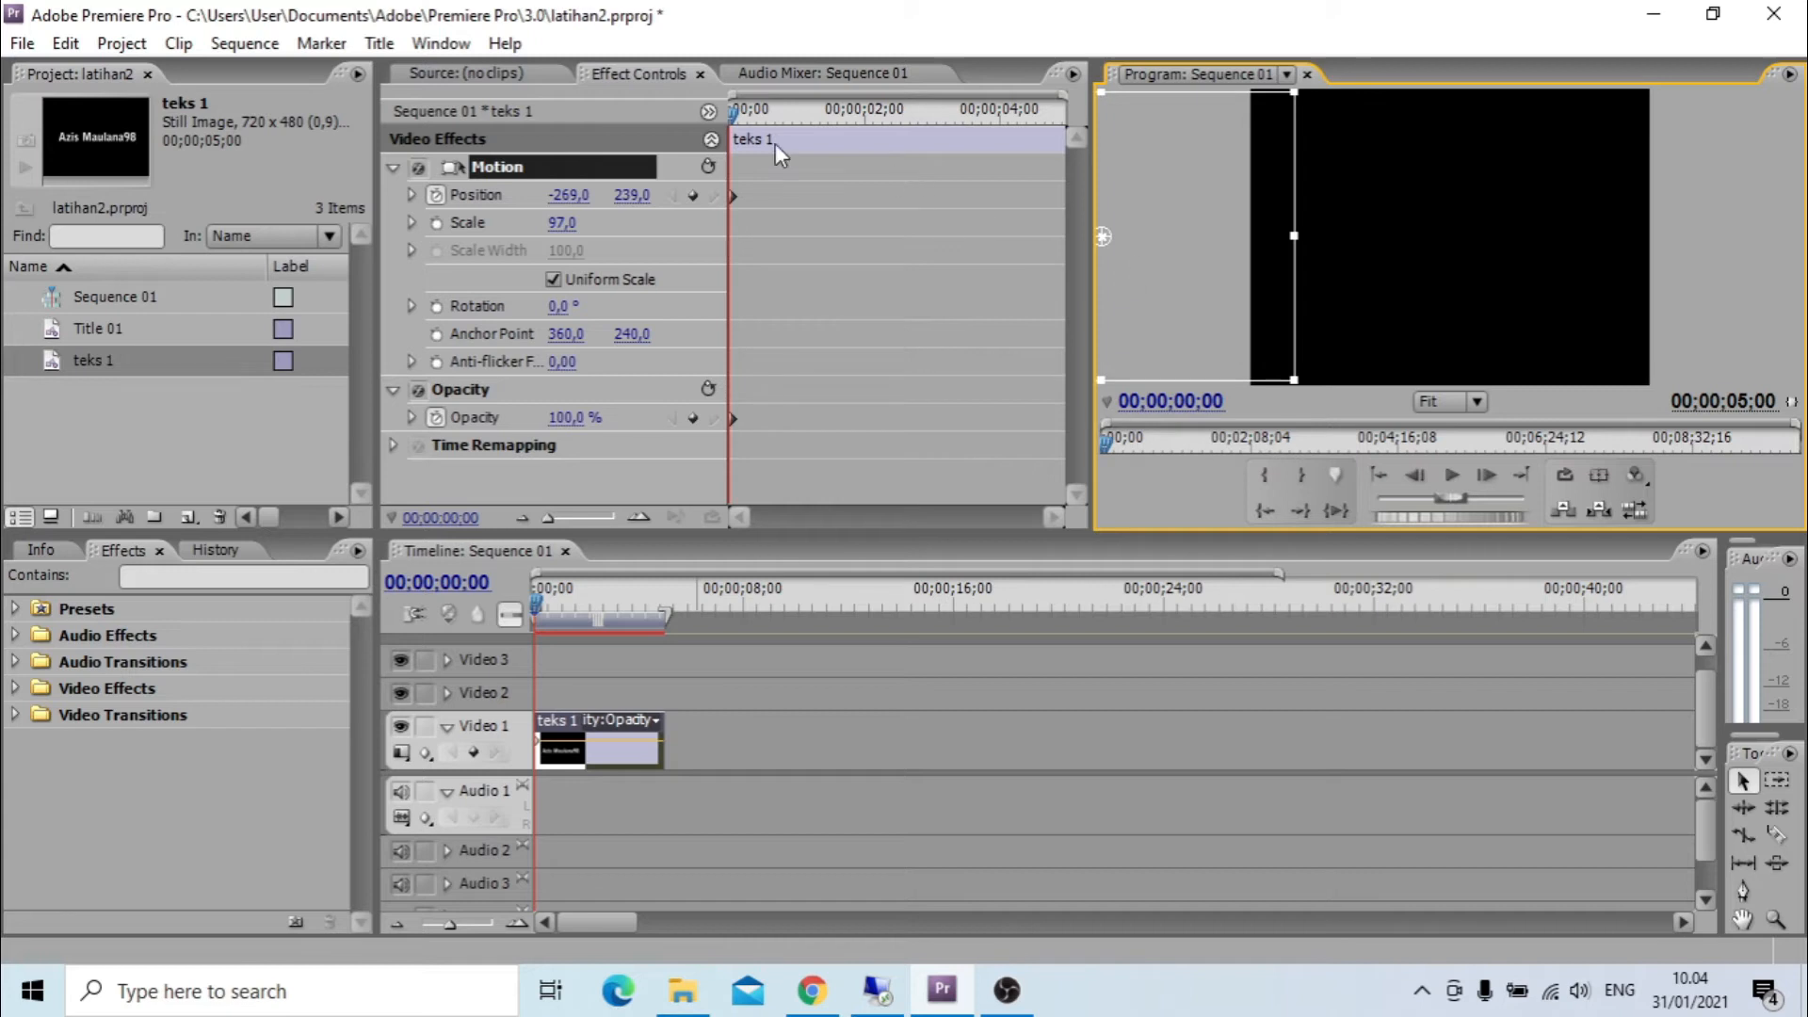
Move the title into the centre of the frame at 00;00;02;16, keyframing its position at 353.2, 239.
left_click_drag(534, 597, 601, 608)
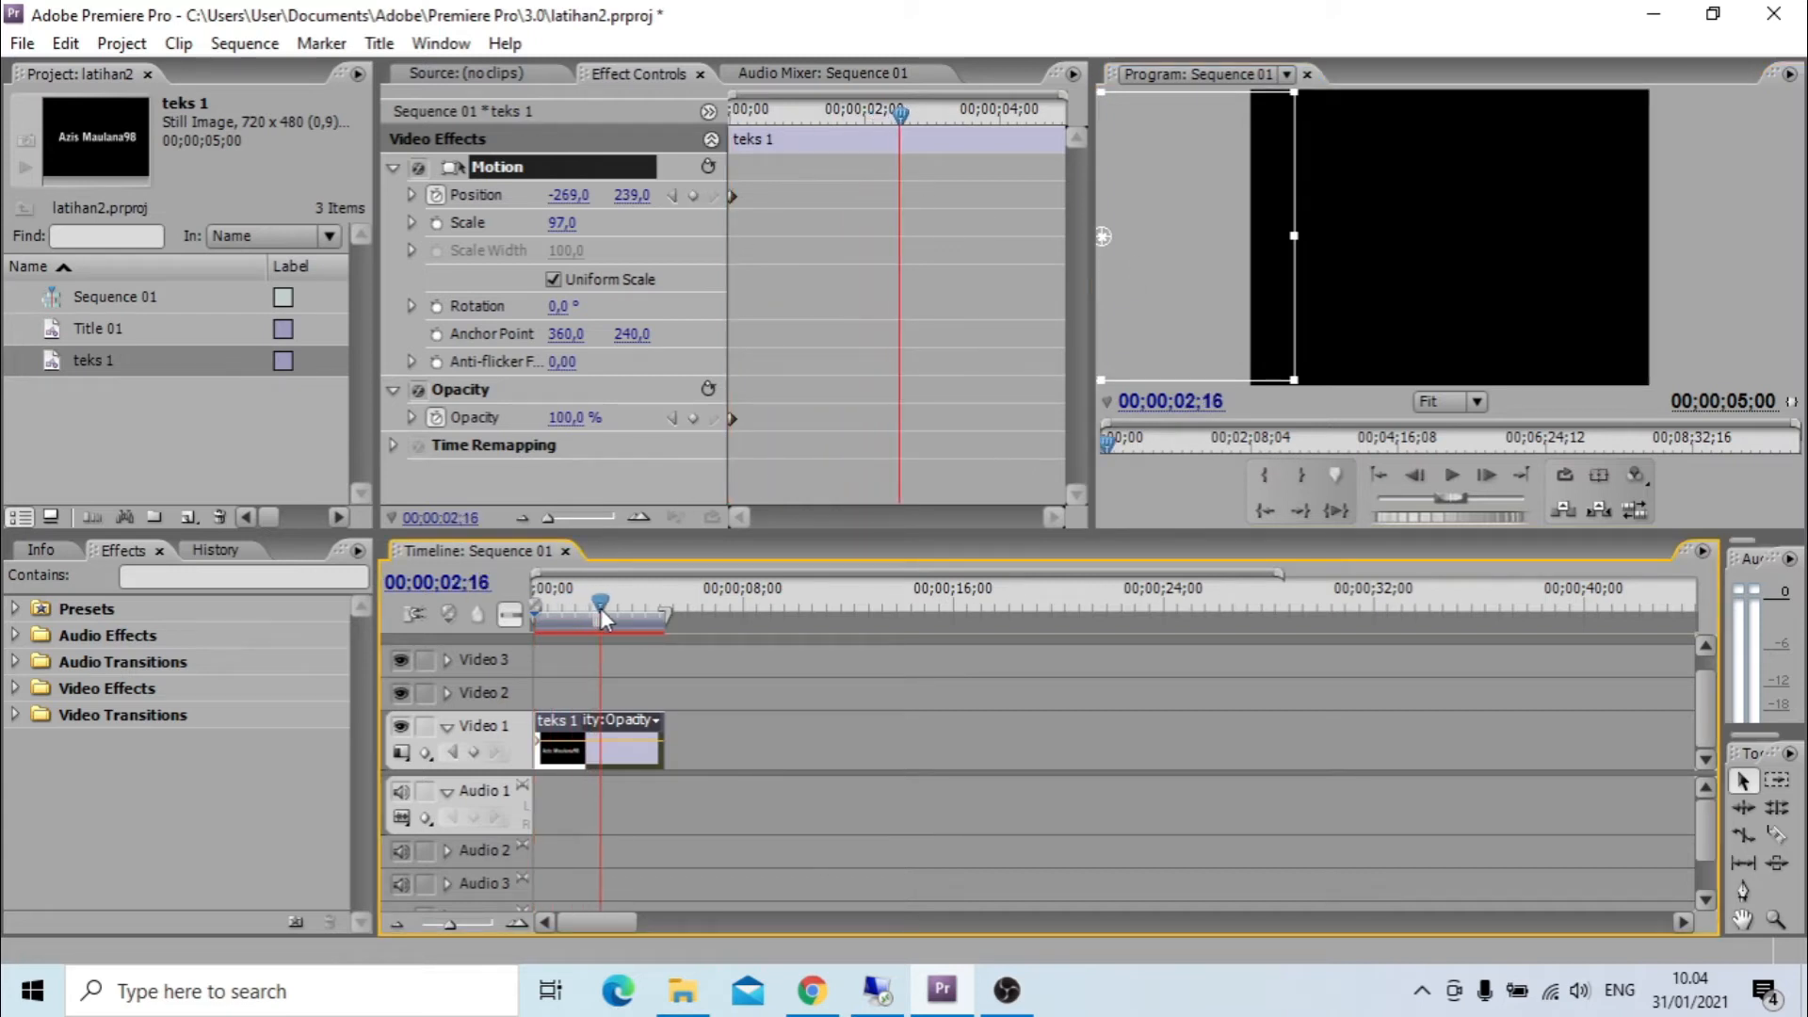
left_click(1139, 286)
left_click_drag(1139, 286, 1483, 285)
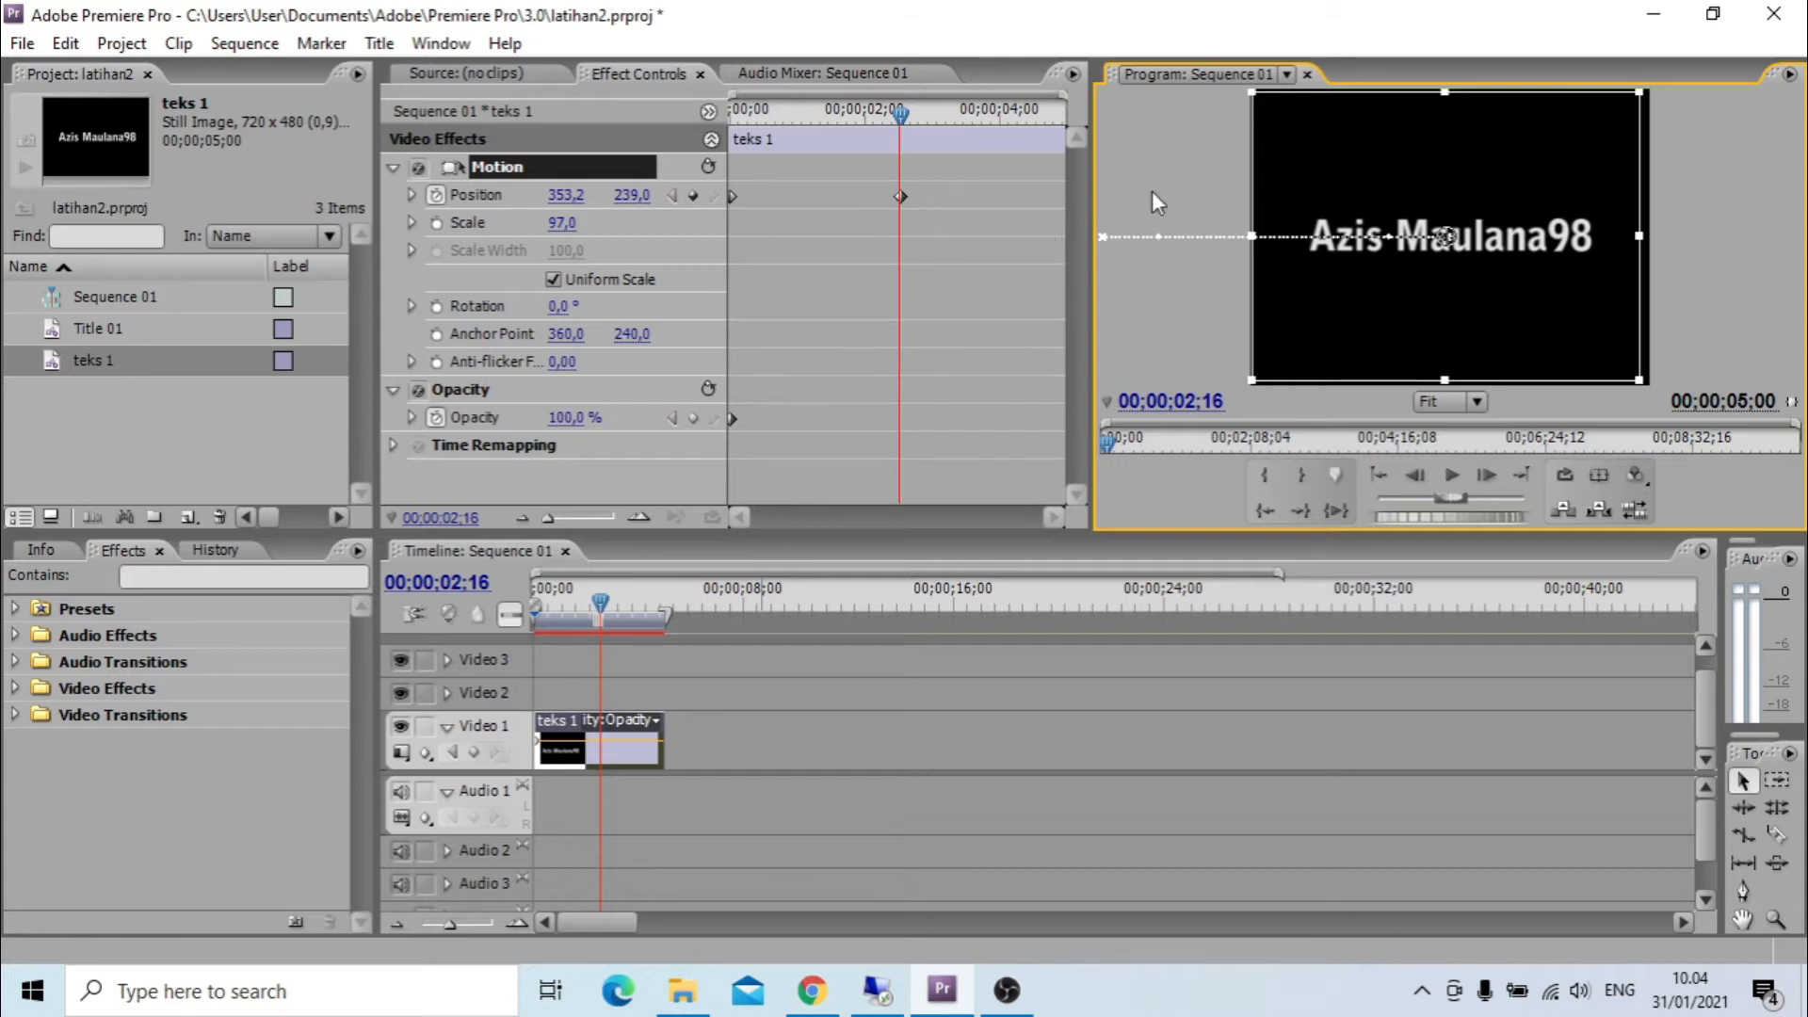
Play the sequence from its start to check the title's slide-in animation.
left_click_drag(902, 116, 636, 138)
key("space")
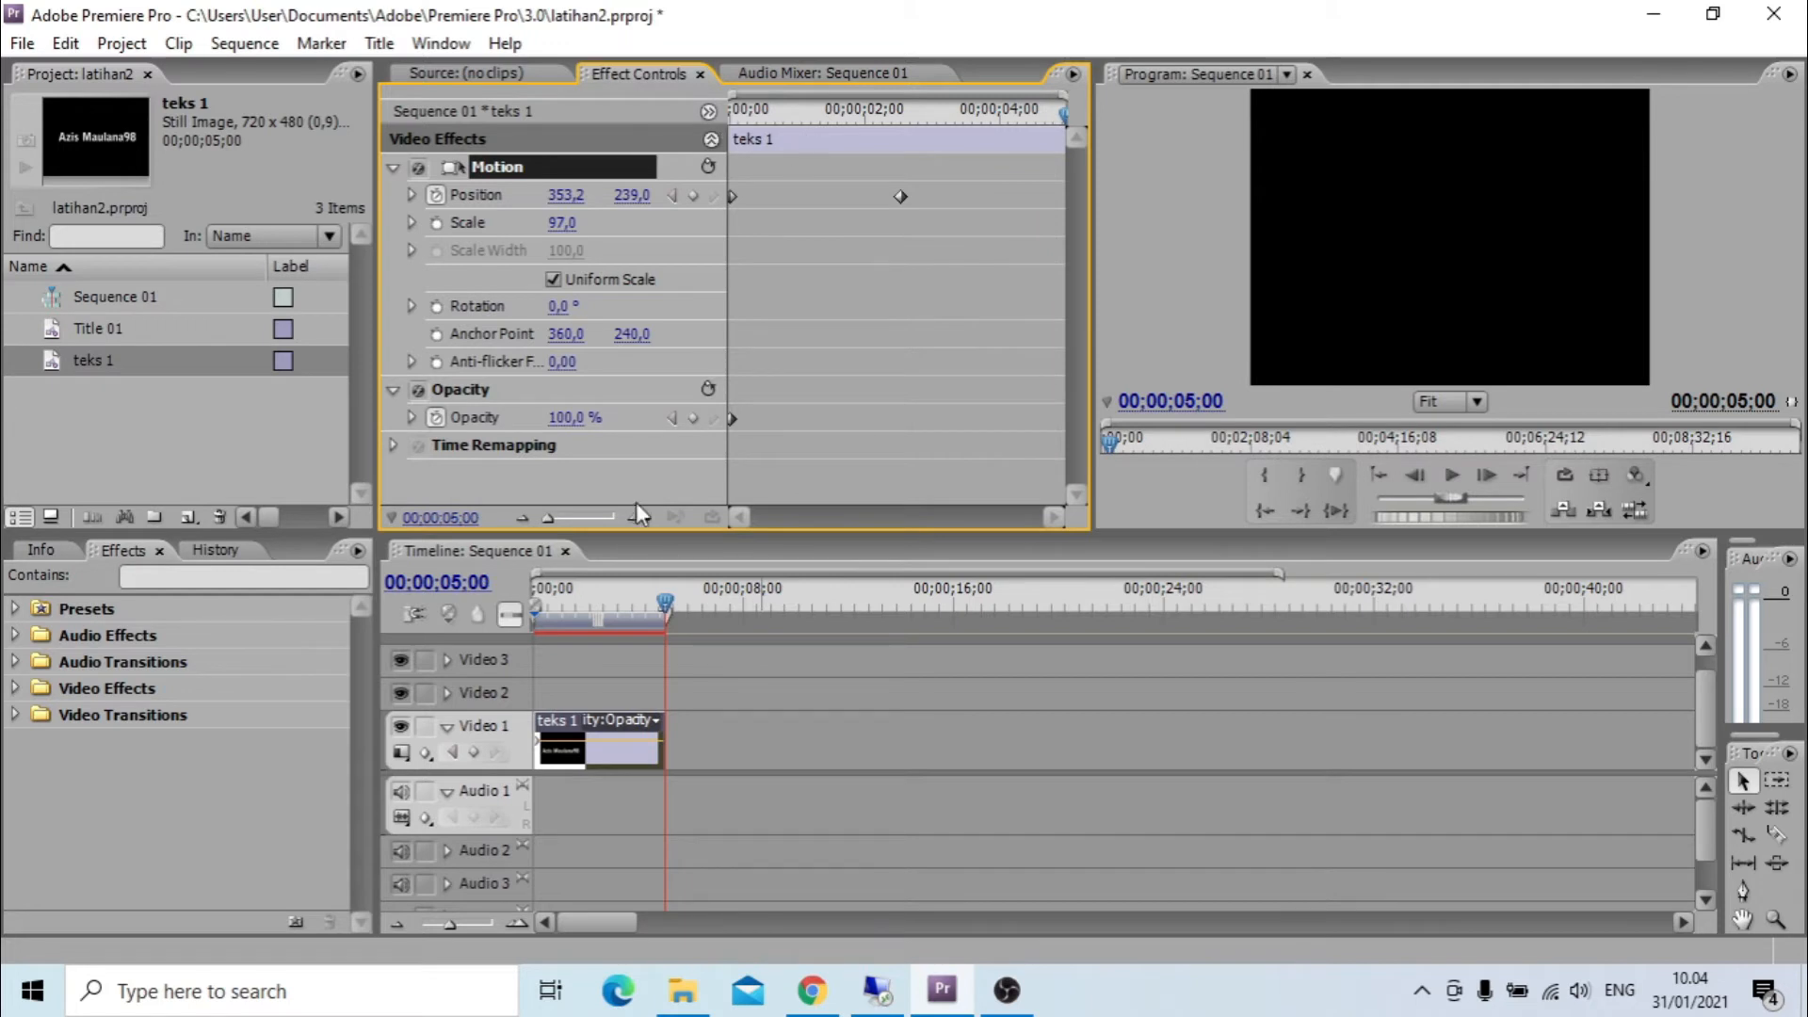
left_click_drag(663, 595, 499, 608)
key("space")
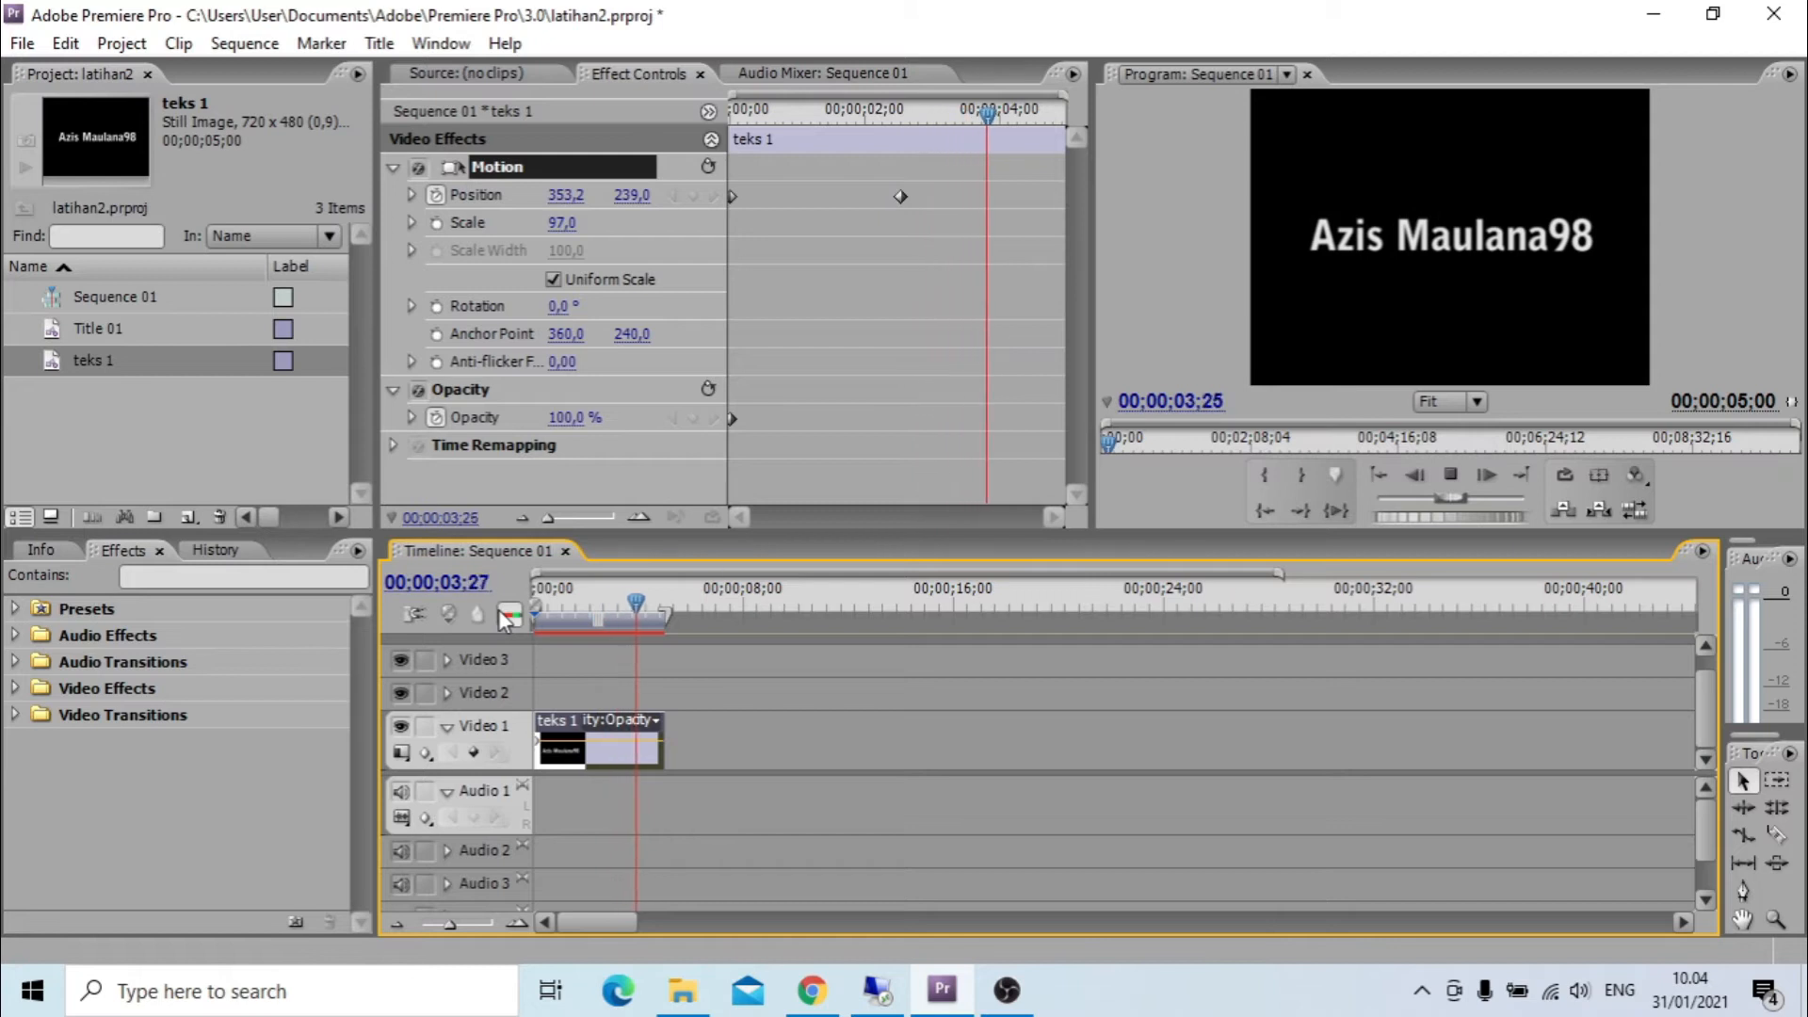
key("space")
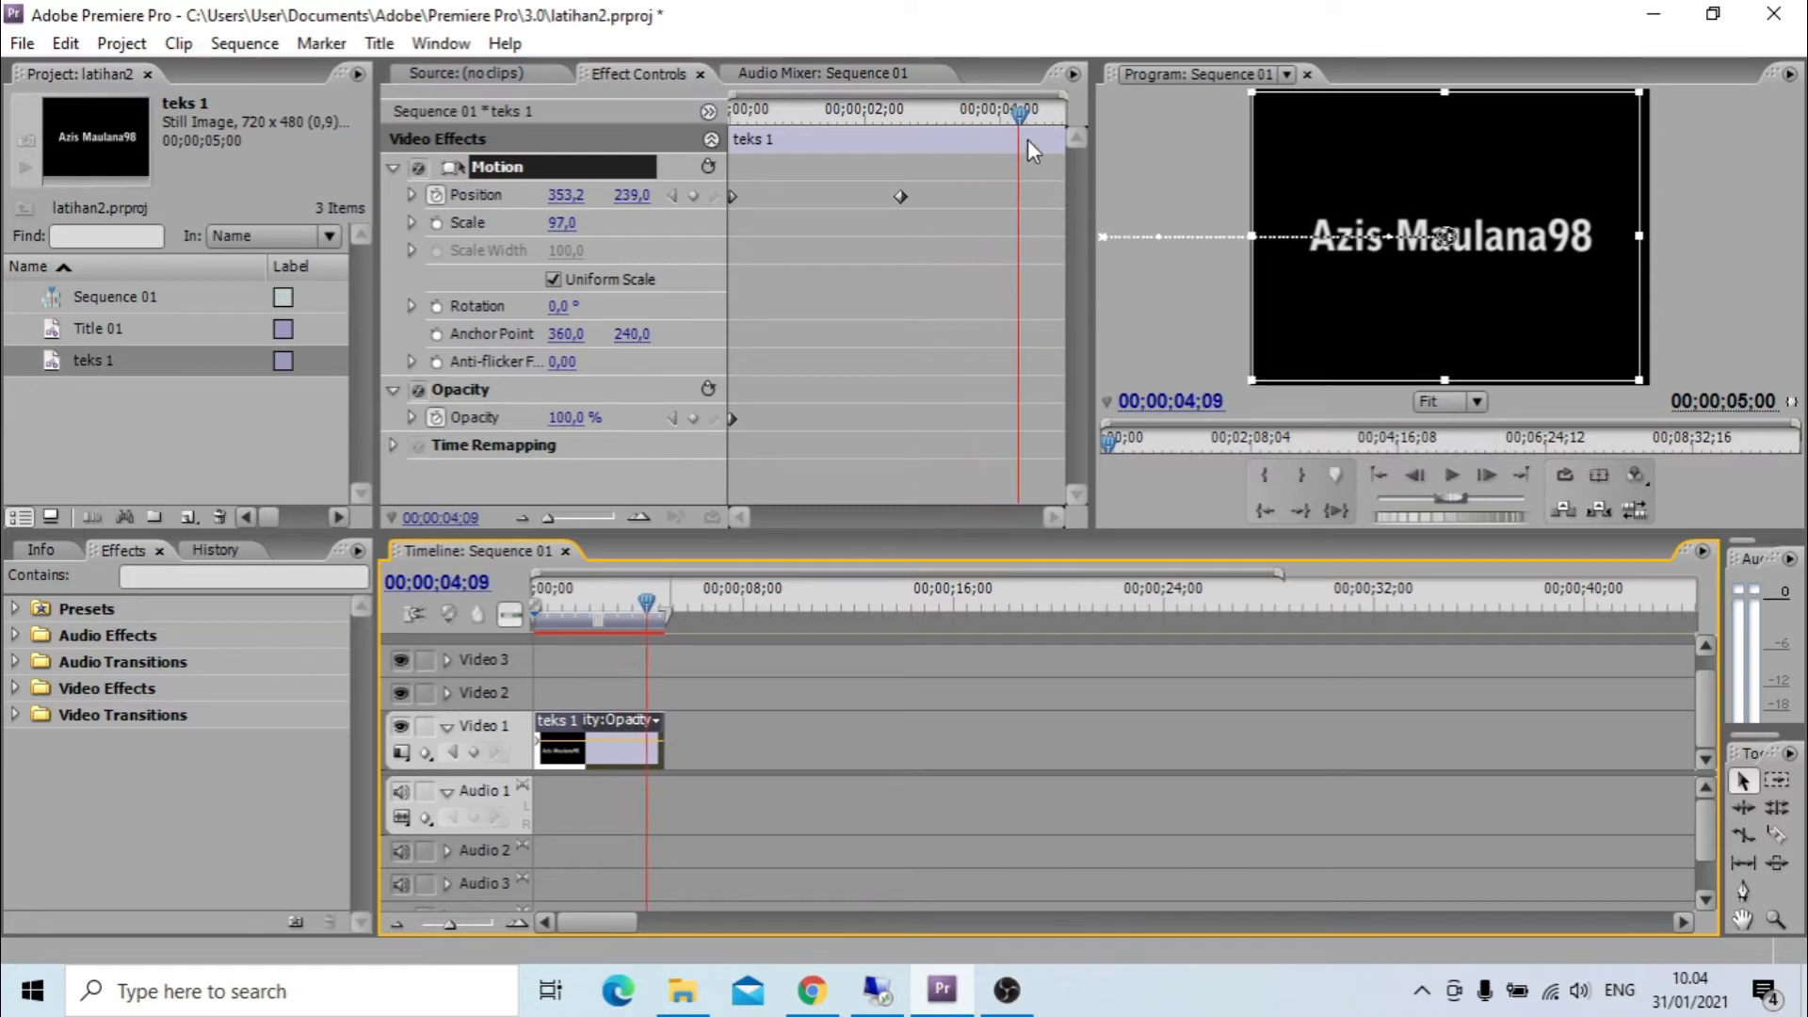
Add a hold position keyframe at 00;00;03;09, keeping the title at 353.2, 239.
left_click_drag(1024, 113, 957, 153)
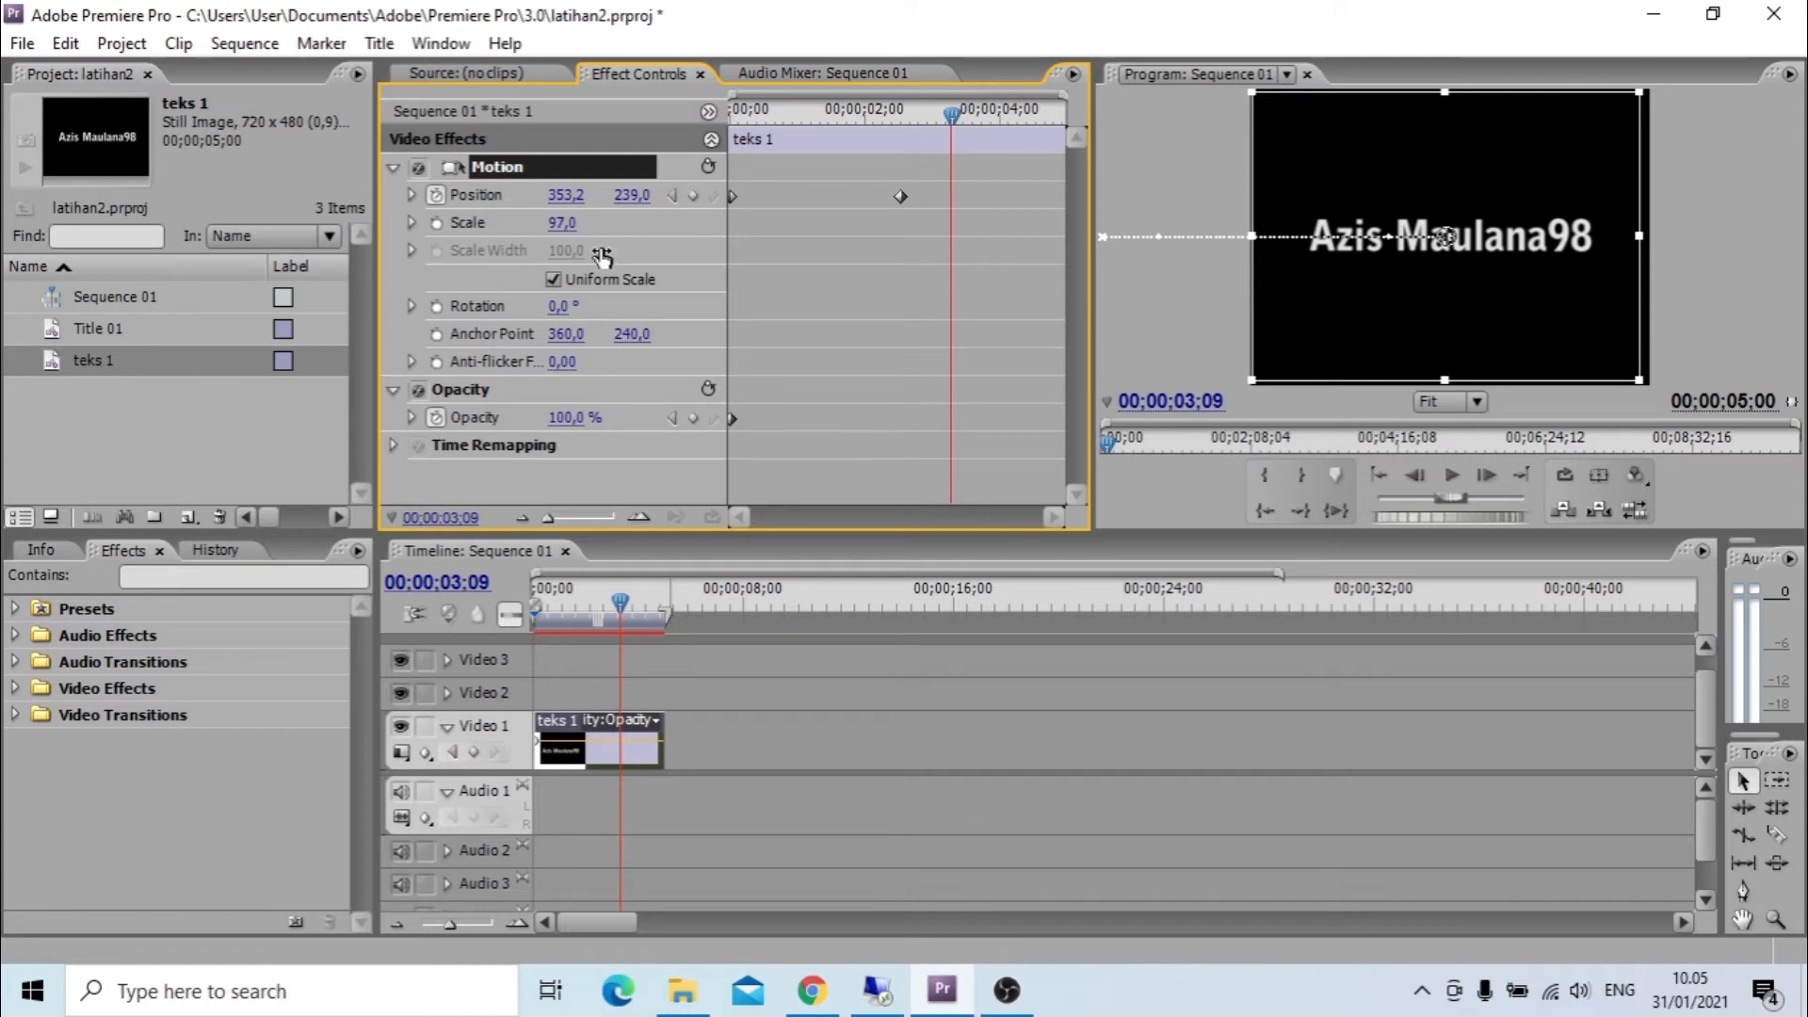
left_click(574, 196)
key("Return")
Keyframe the title's exit at 00;00;04;28 by moving it out of the right side of the frame to position 982.6, 236.9.
left_click_drag(955, 111, 1064, 119)
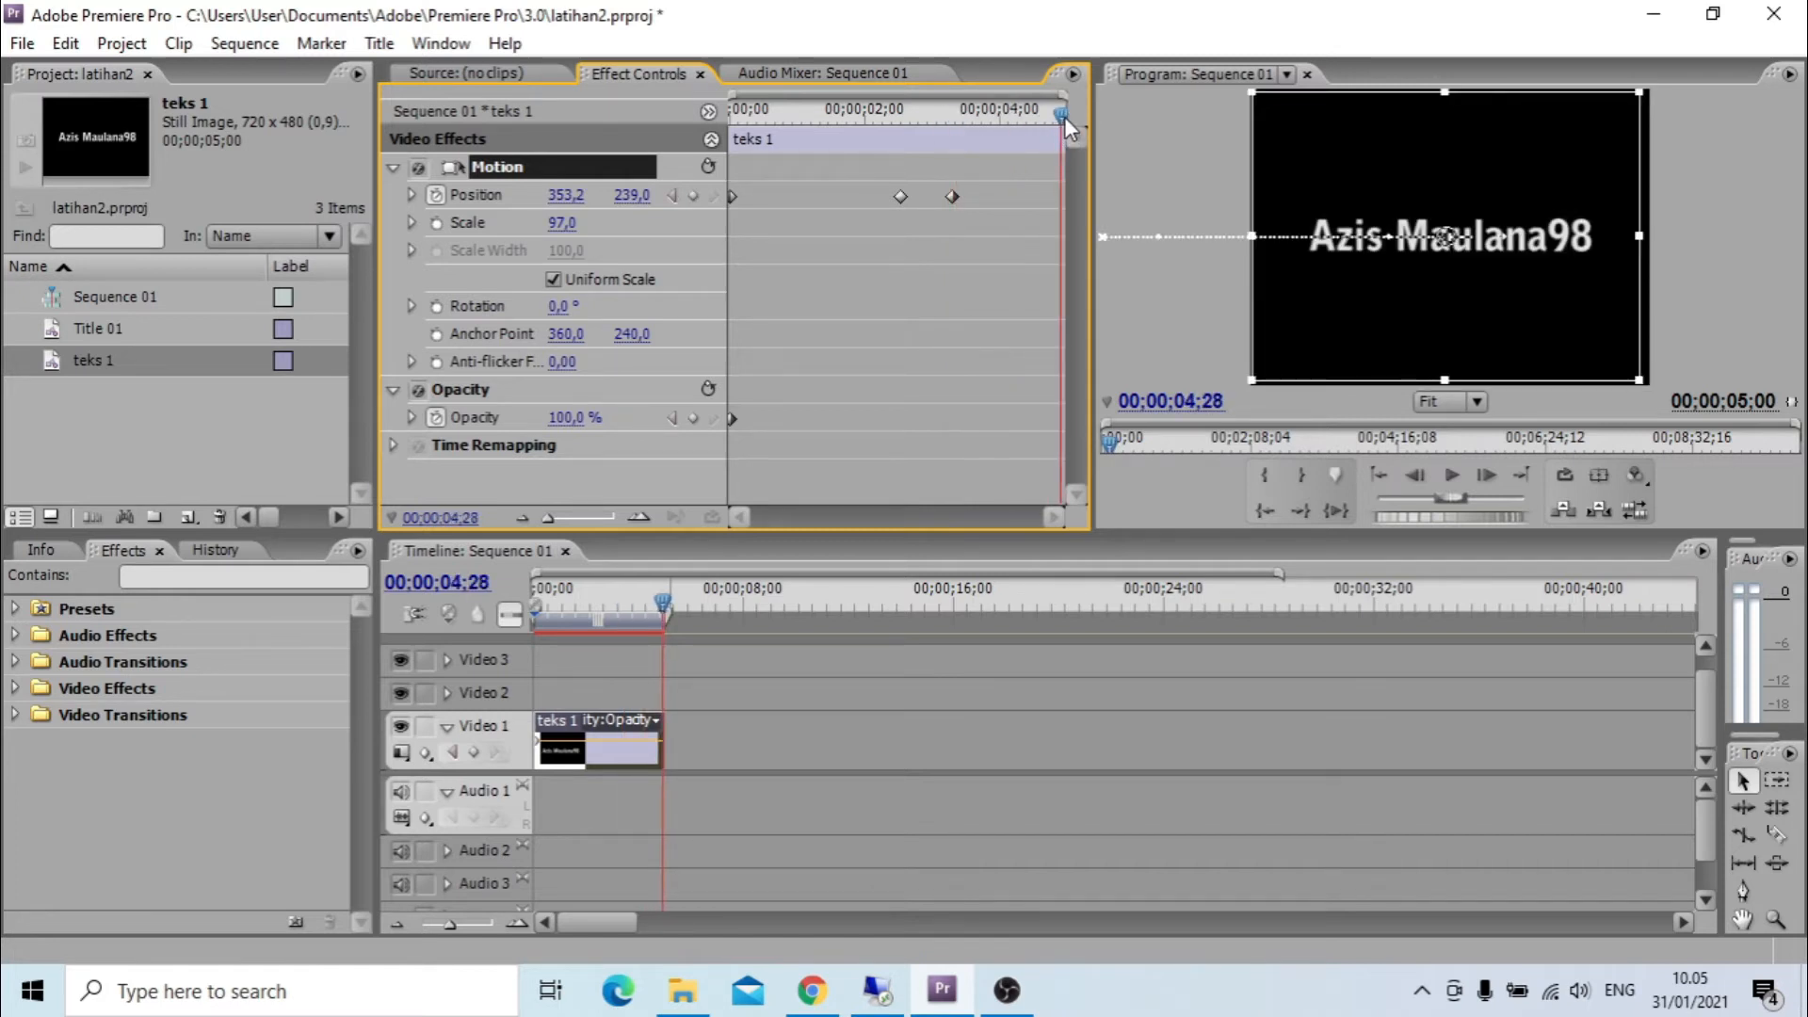
left_click(1386, 243)
left_click_drag(1386, 243, 1736, 246)
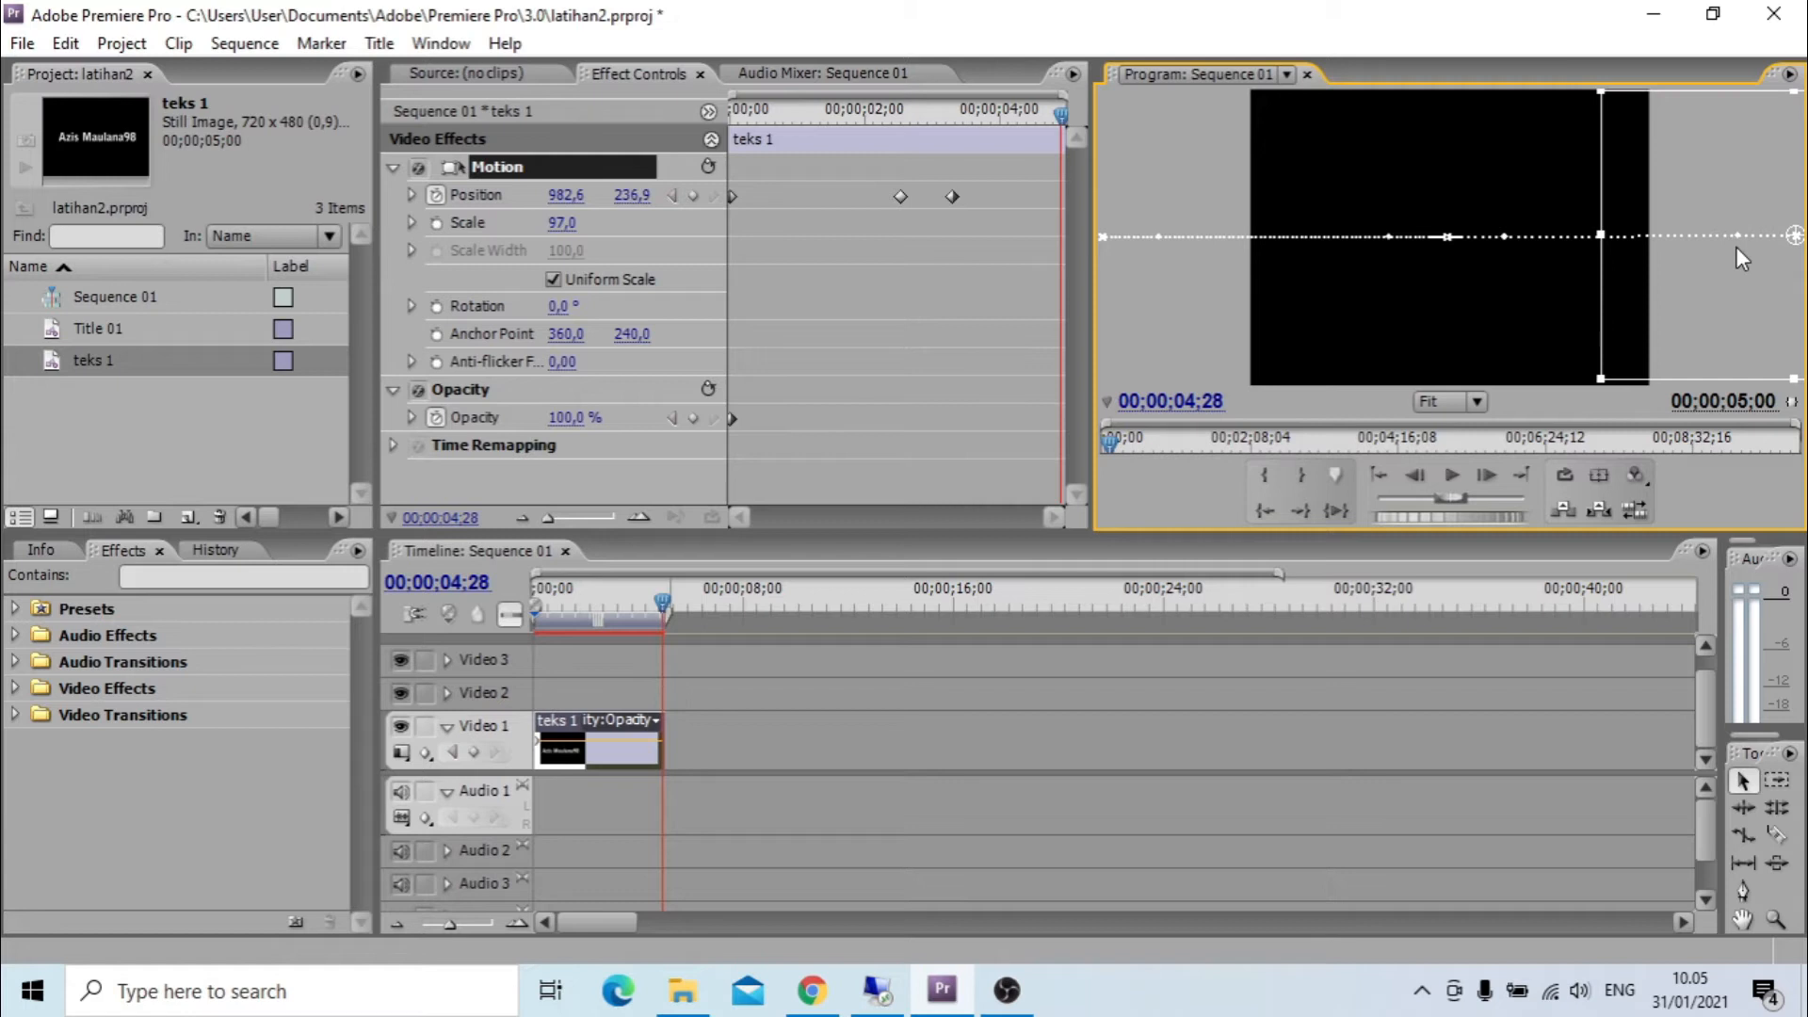
Play the complete slide-in and slide-out animation from the start and return the playhead to 00;00;00;00.
left_click_drag(664, 607, 501, 618)
key("space")
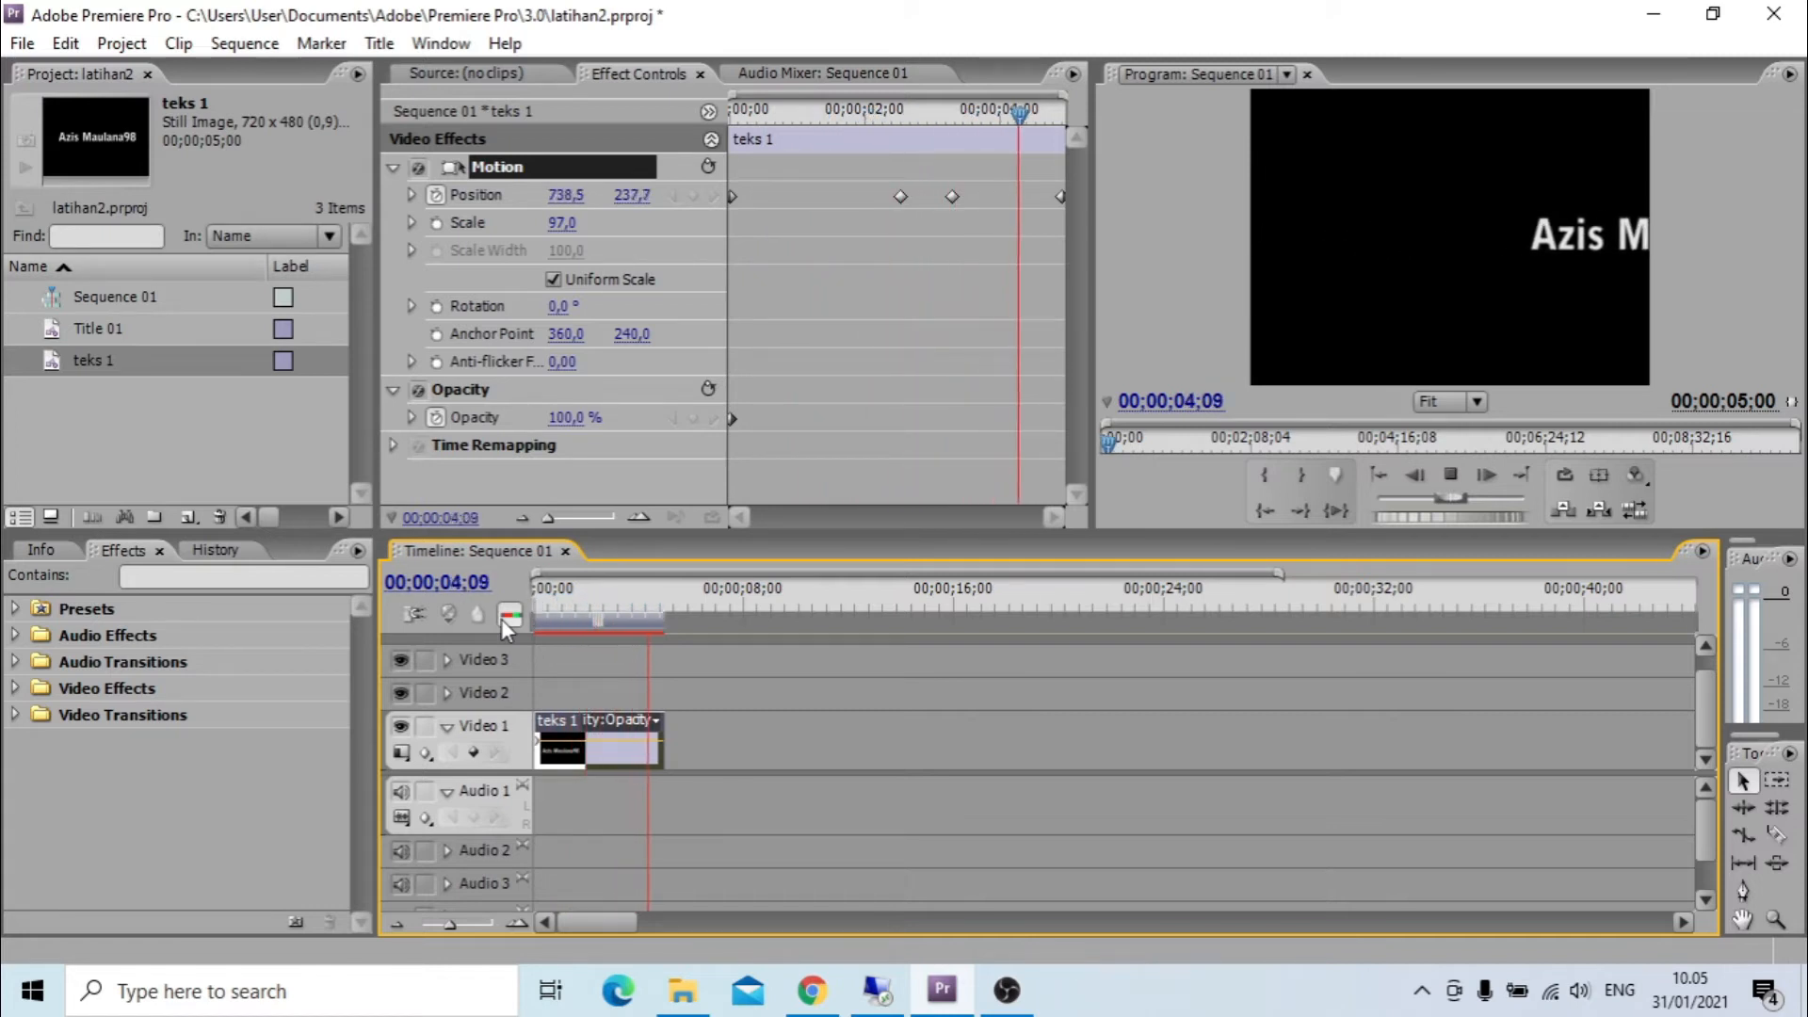
left_click_drag(620, 608, 525, 614)
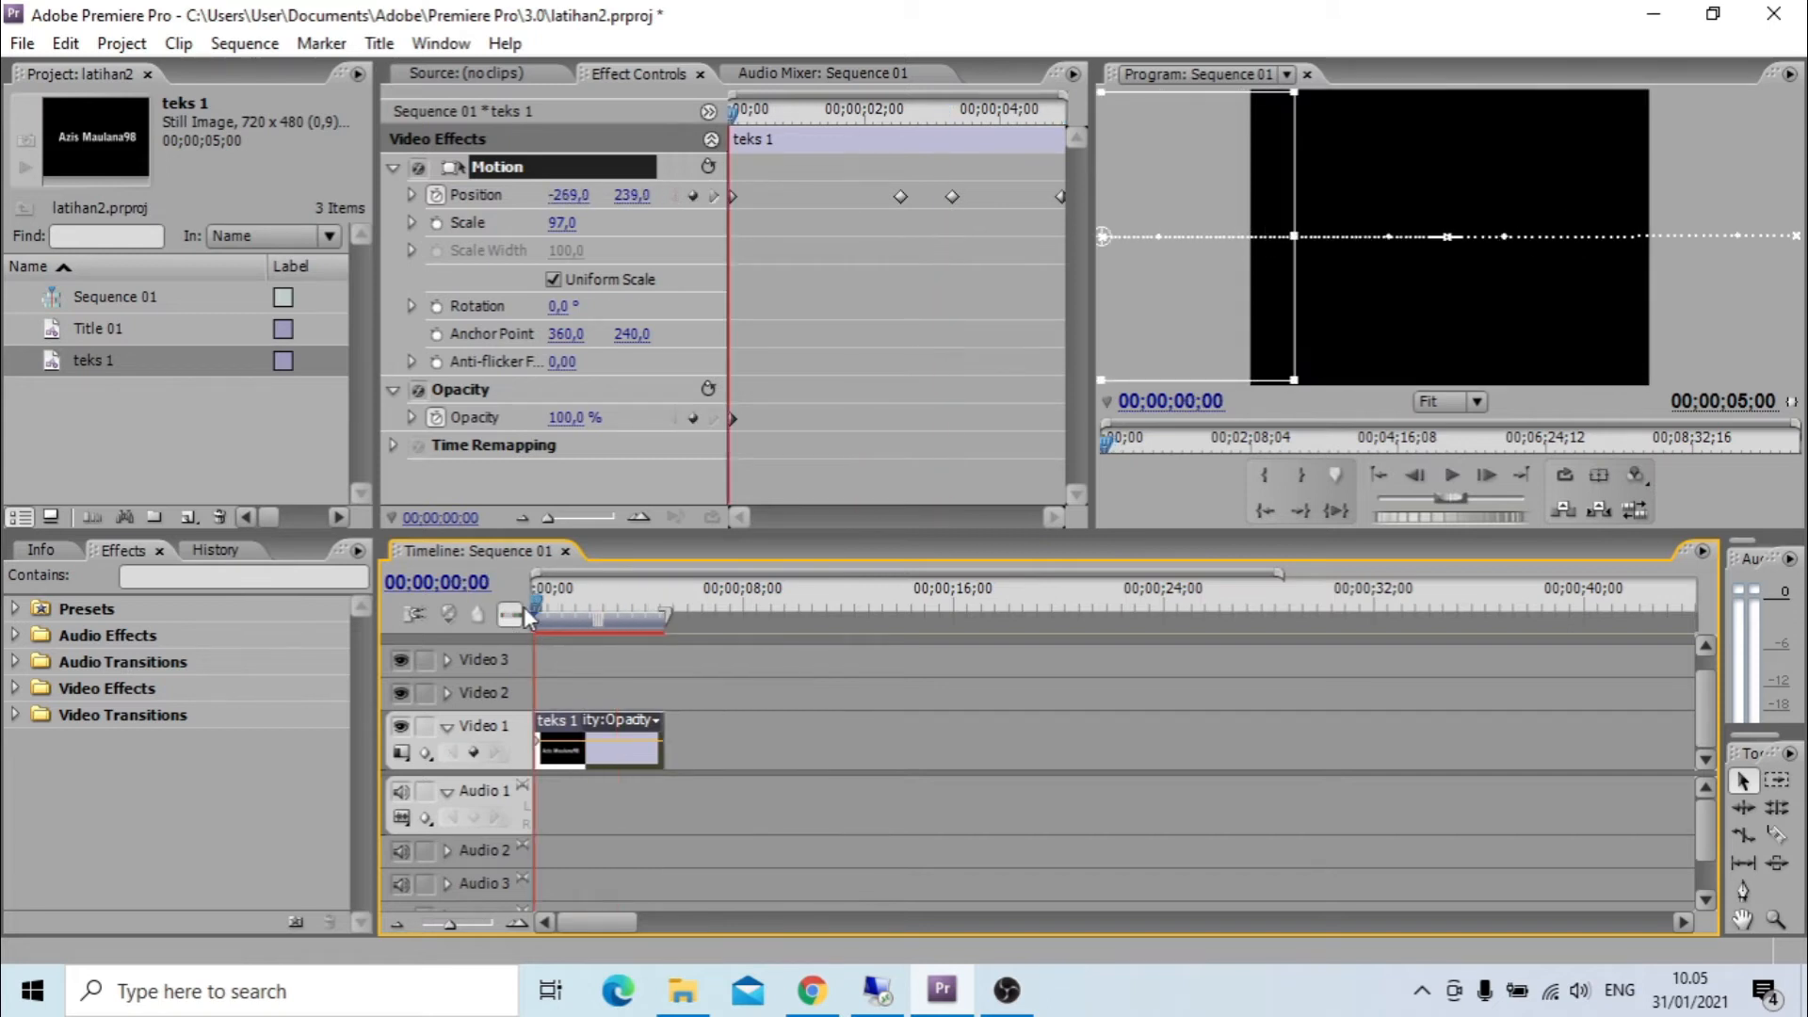
key("space")
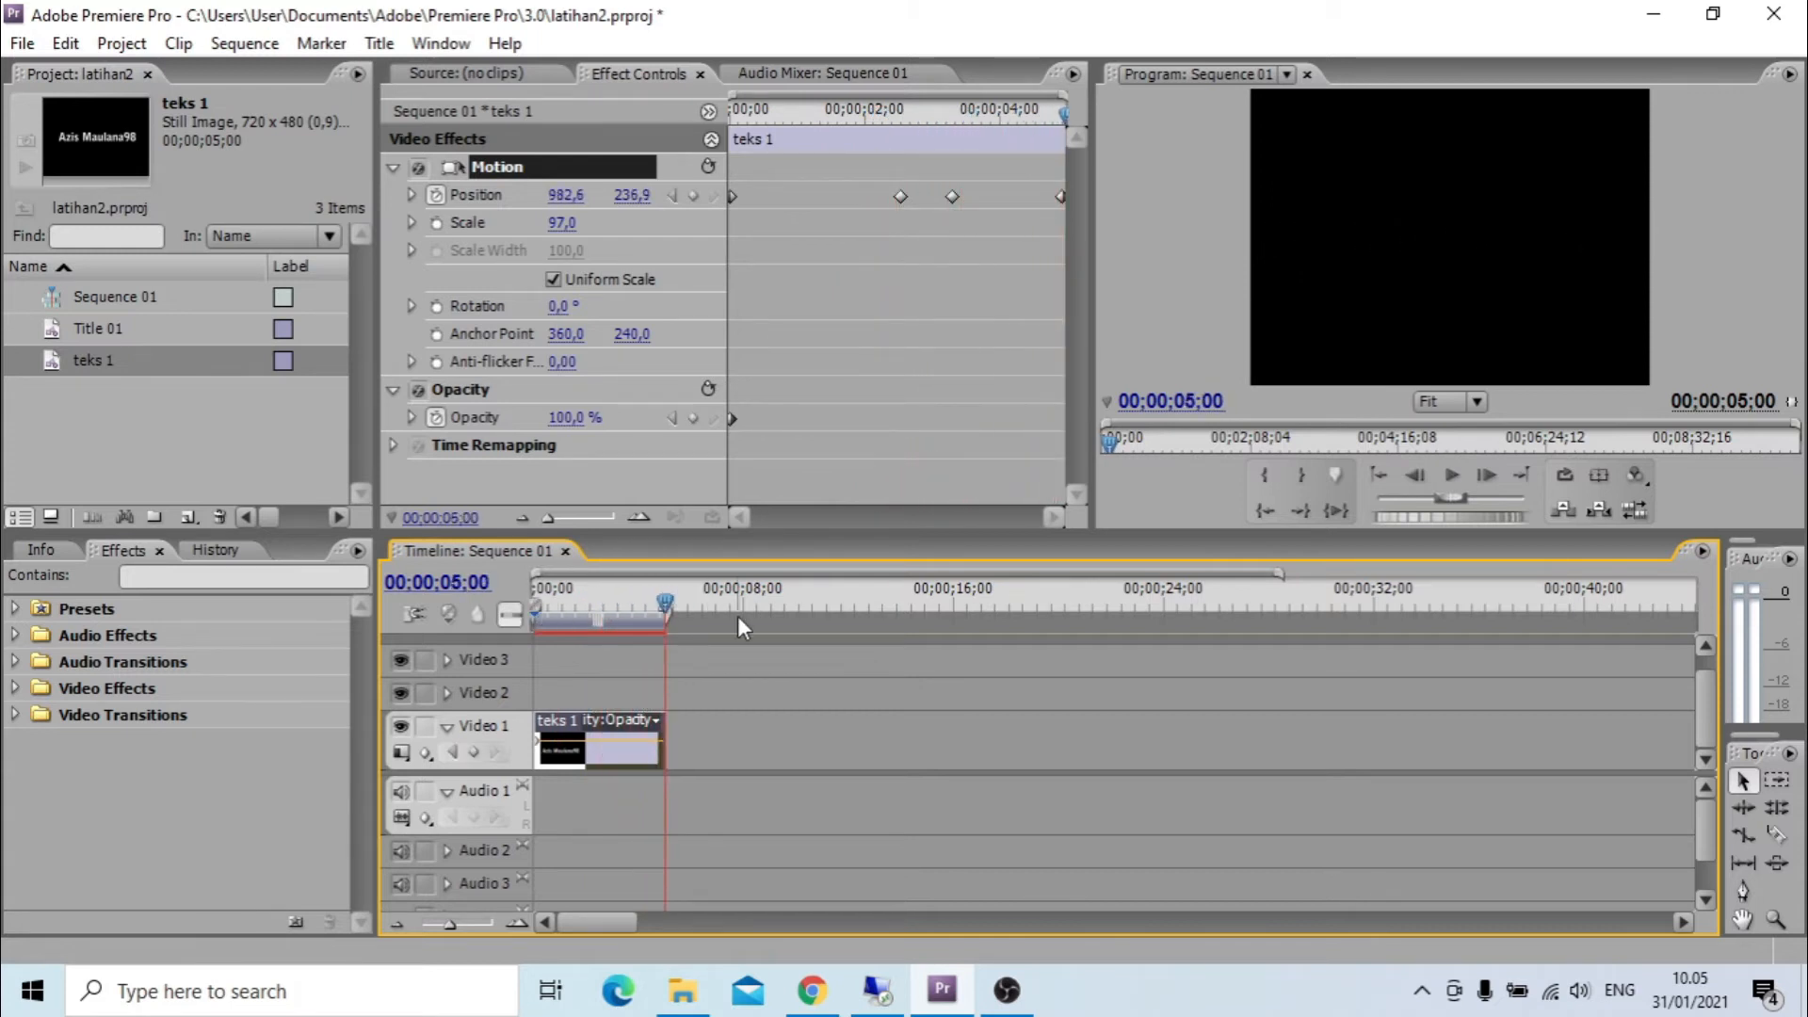
left_click_drag(659, 599, 527, 629)
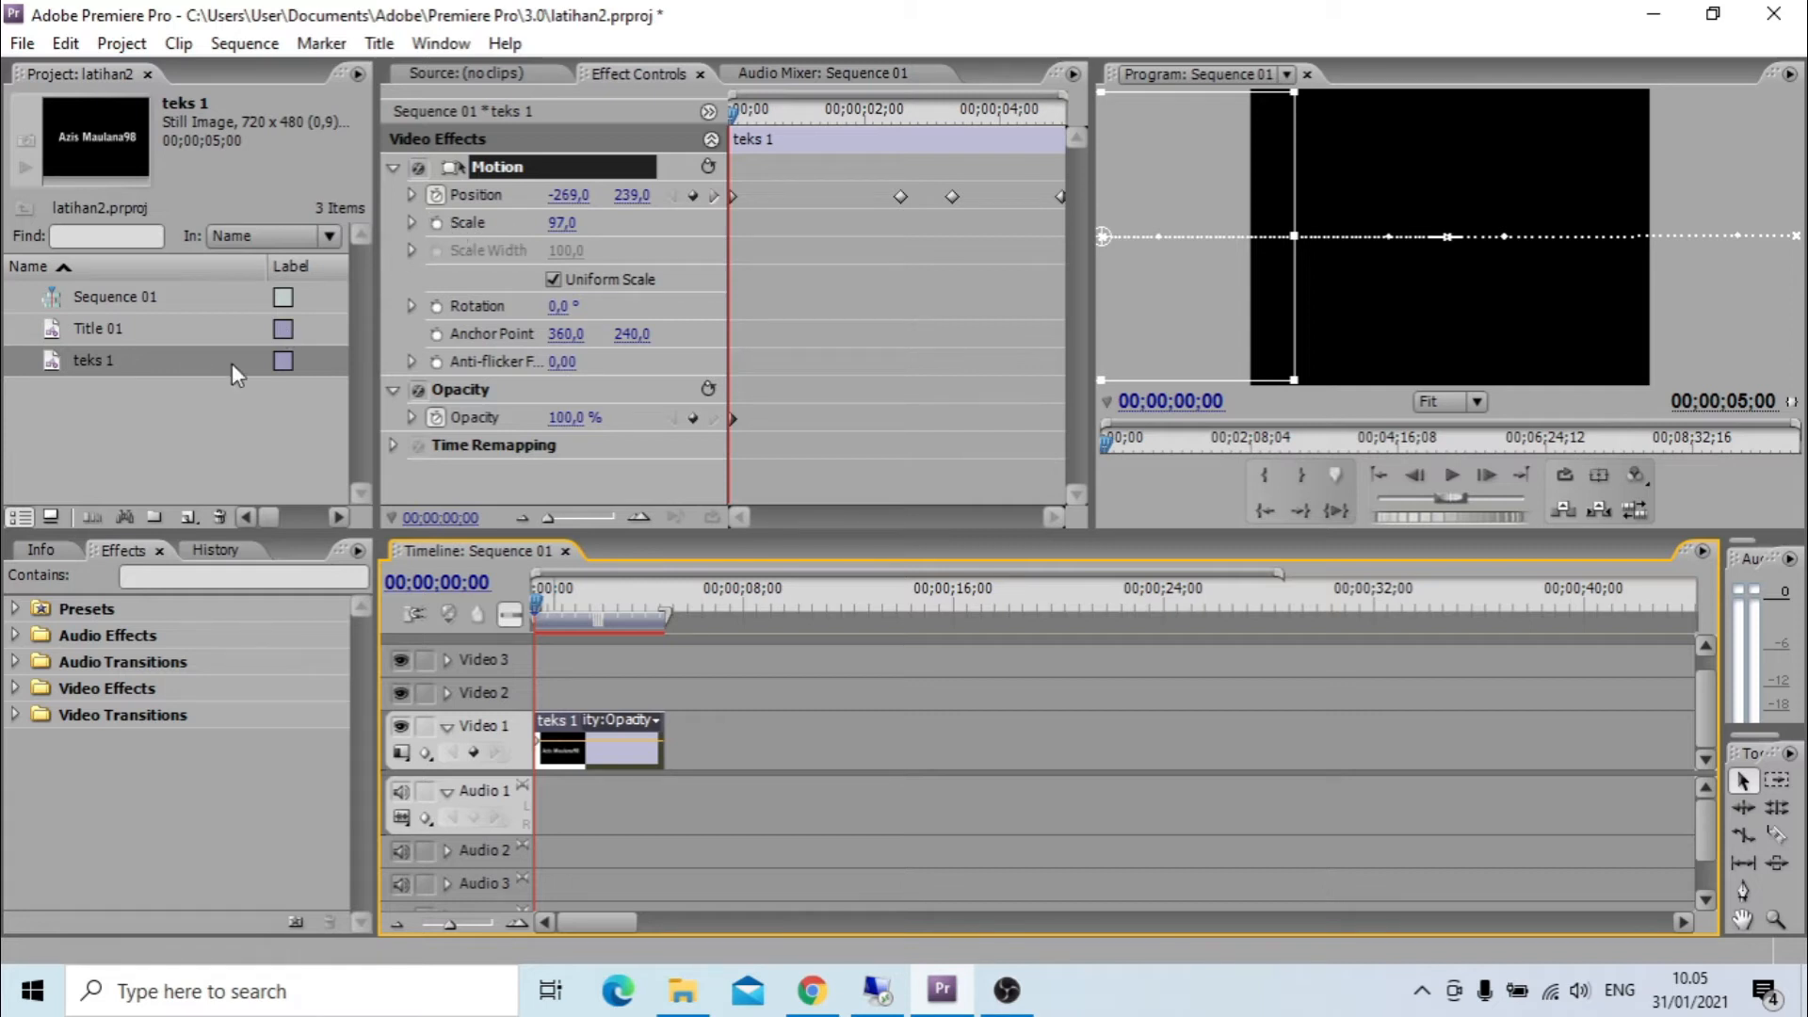
Duplicate the teks 1 title within the project by copying and pasting it.
right_click(71, 361)
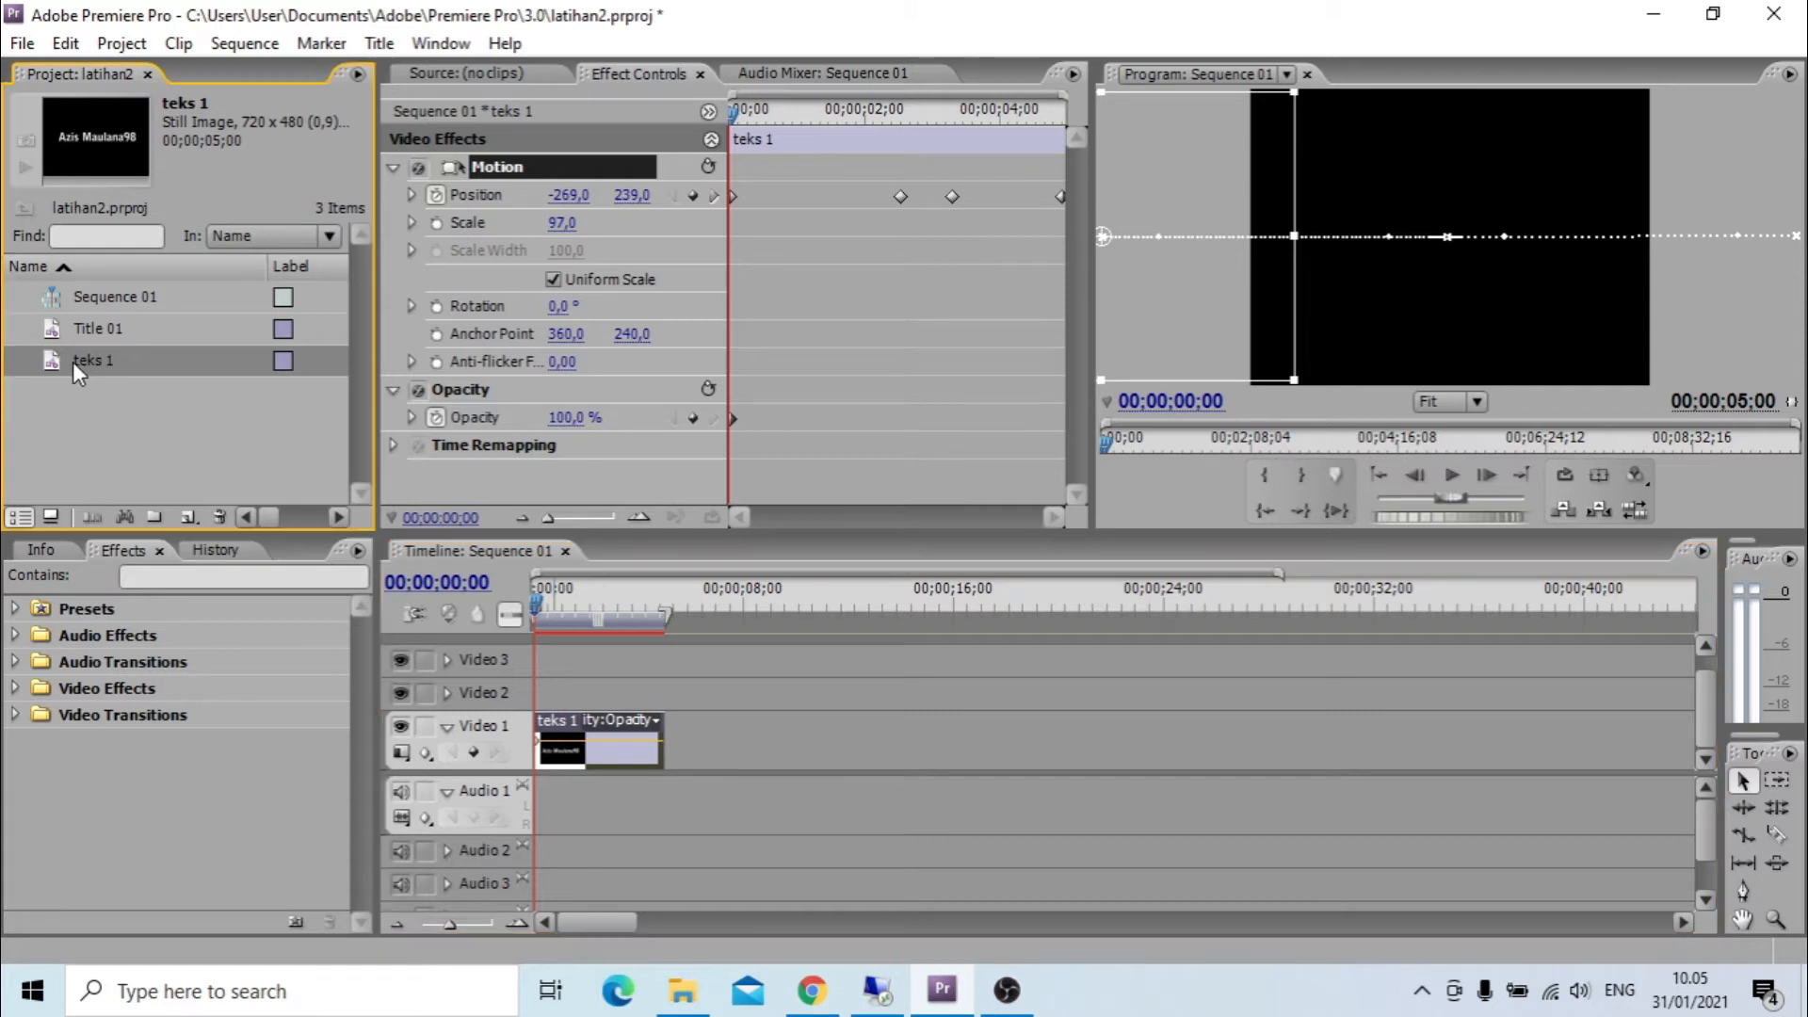
left_click(147, 344)
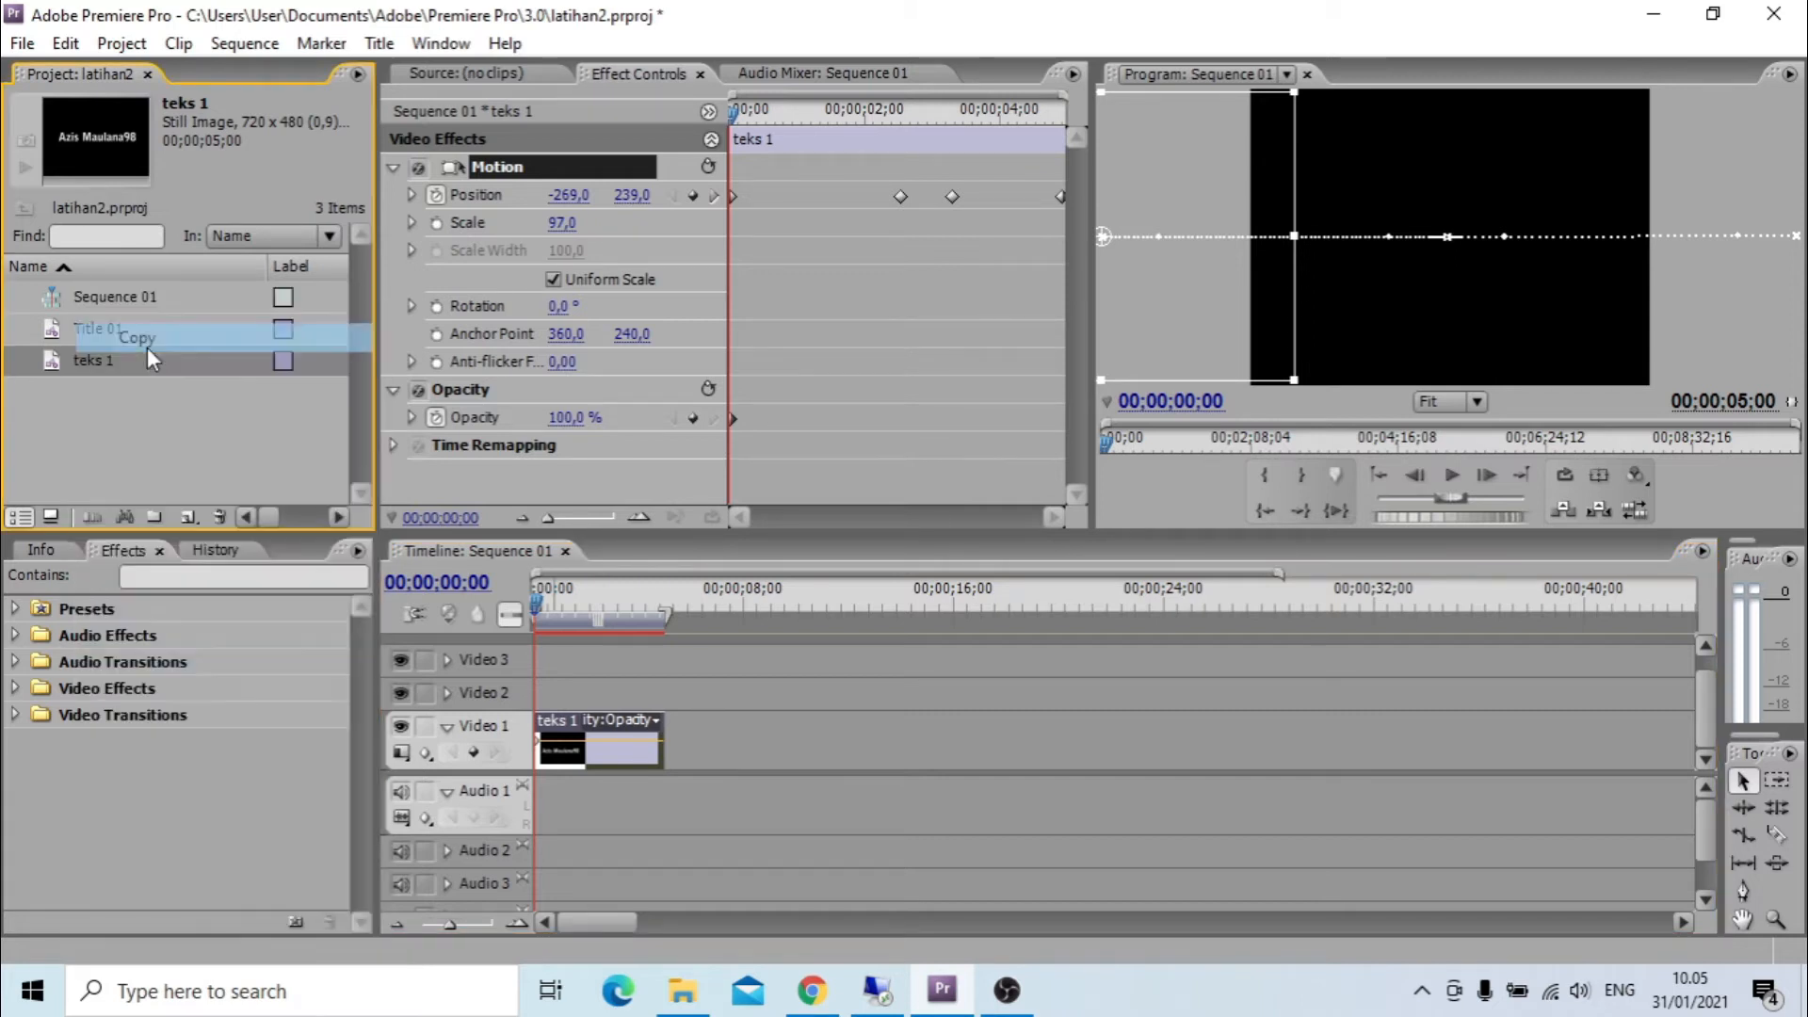
right_click(94, 466)
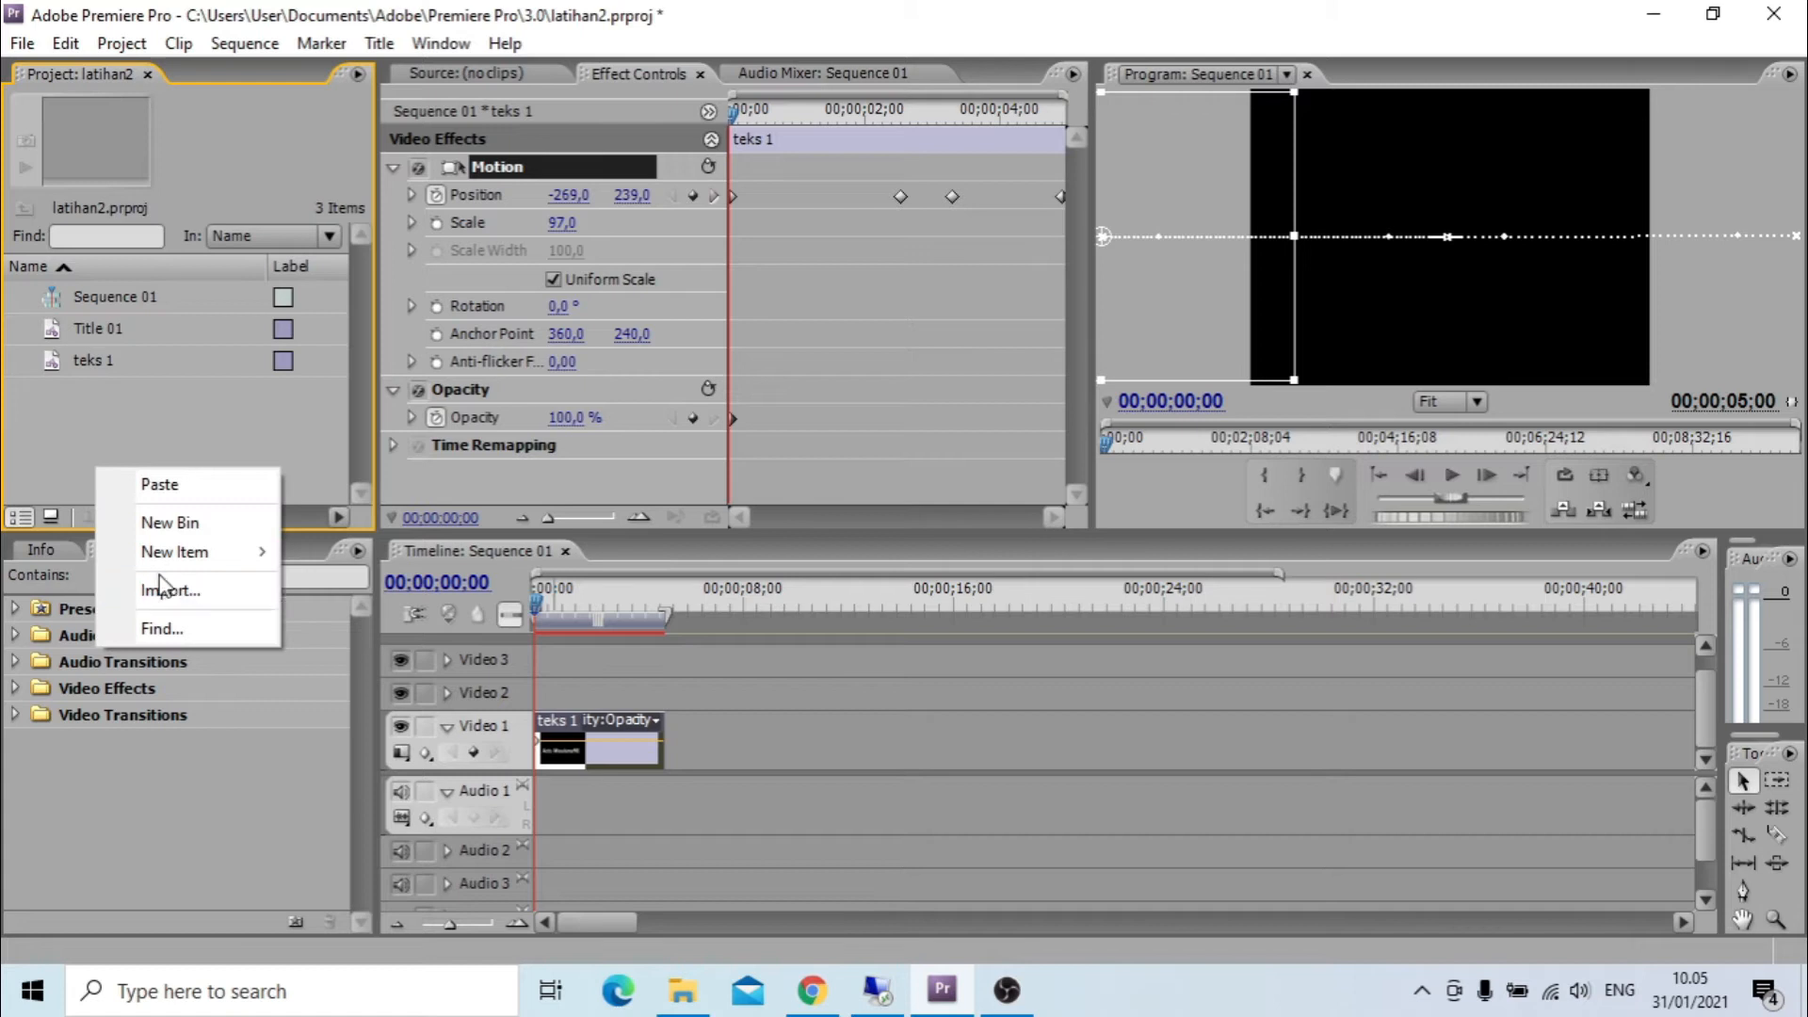
left_click(156, 486)
Rename the pasted copy of the title as teks 2.
left_click(115, 416)
left_click(89, 388)
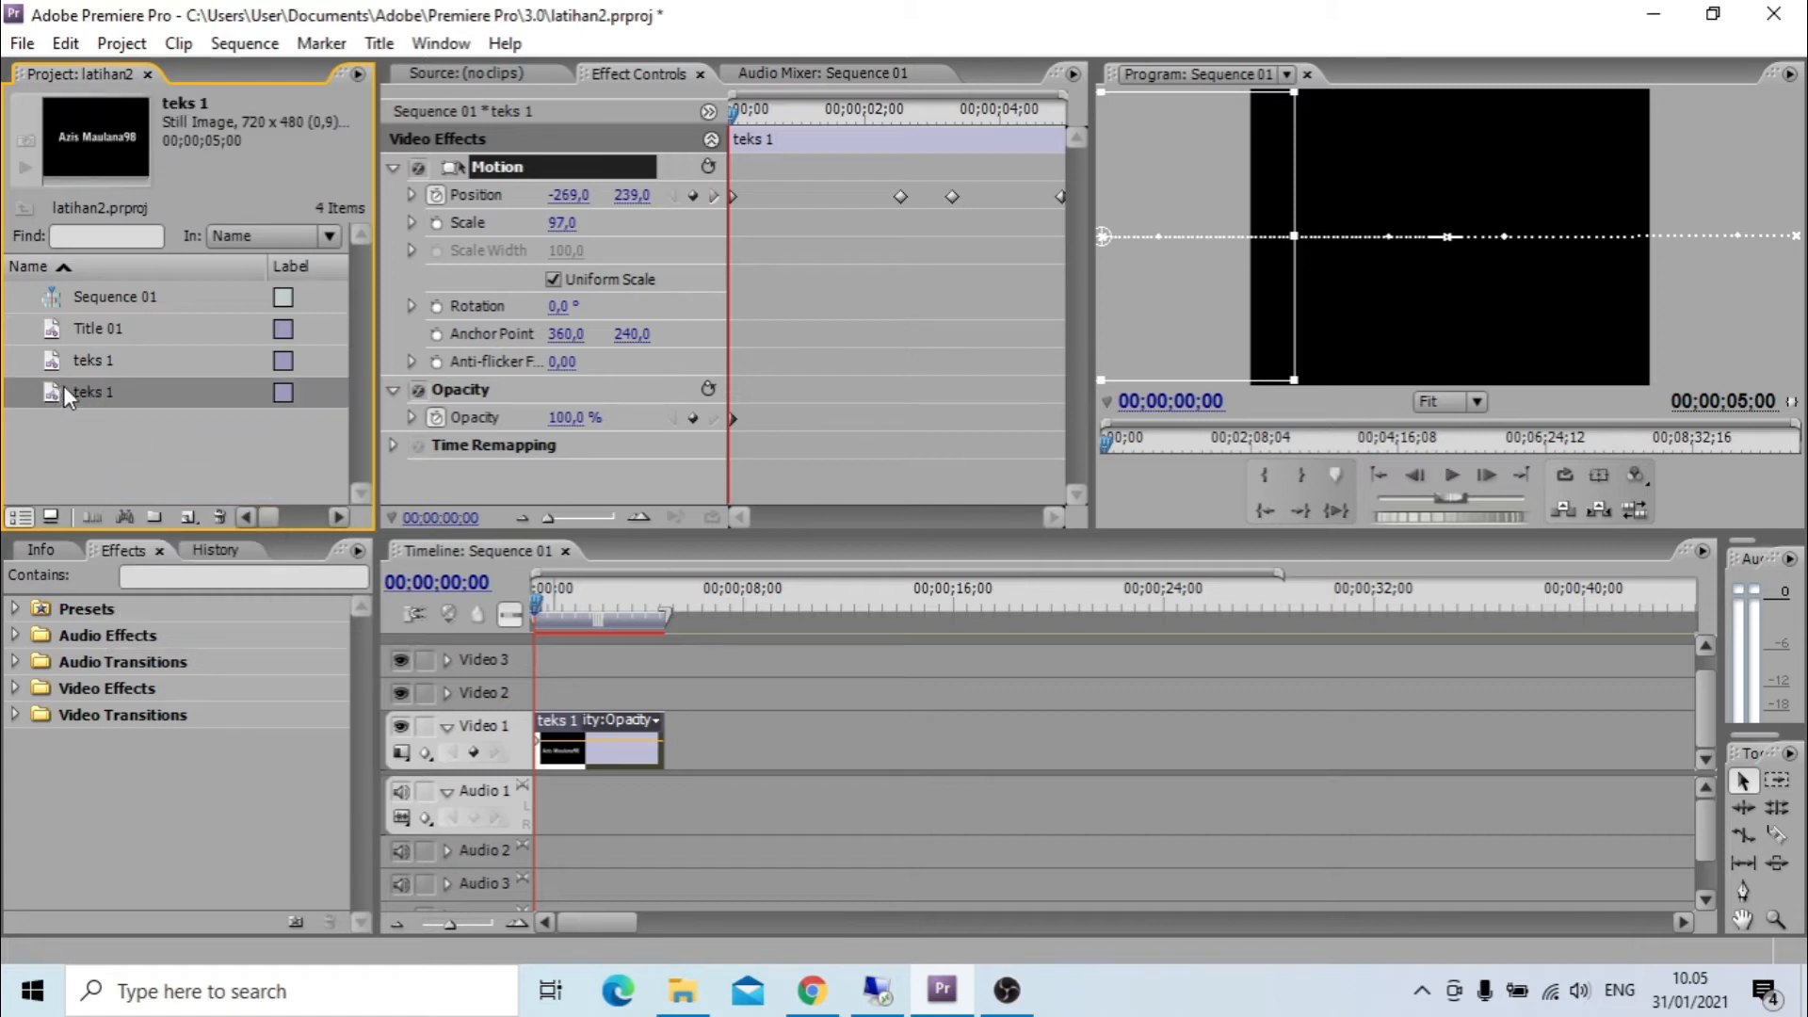
left_click(87, 388)
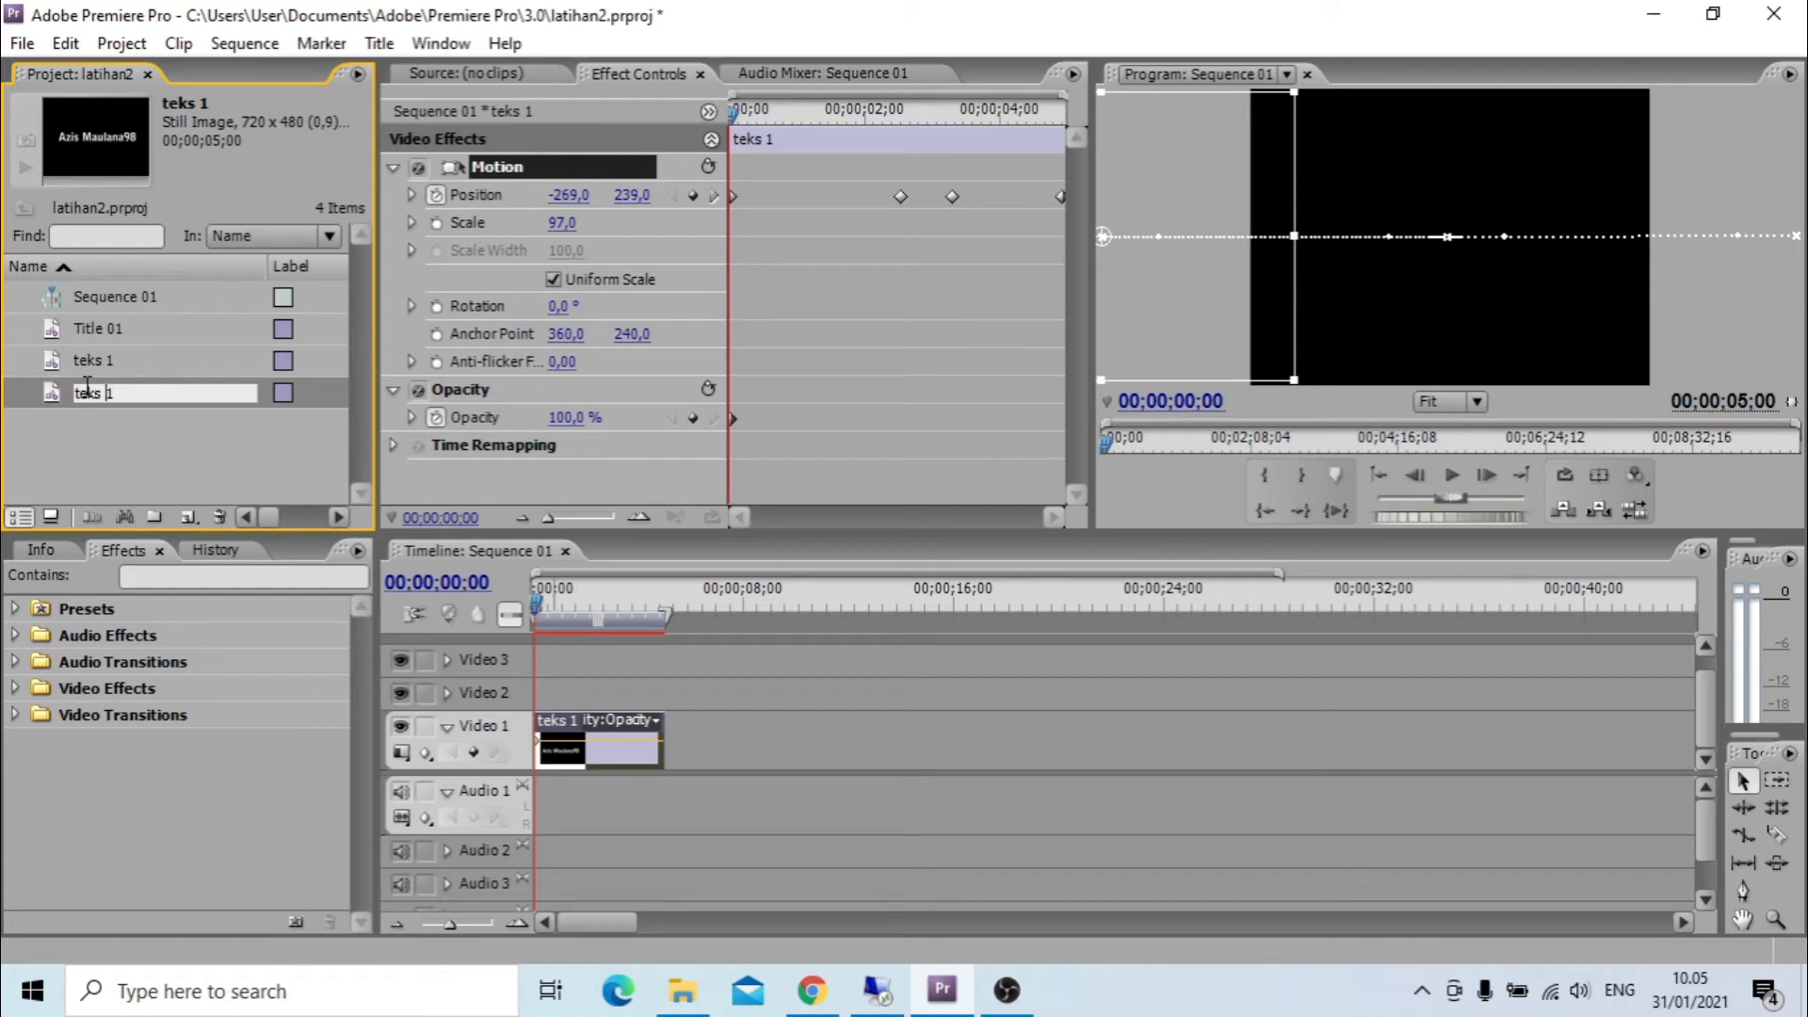
key("BackSpace")
type("2")
key("Return")
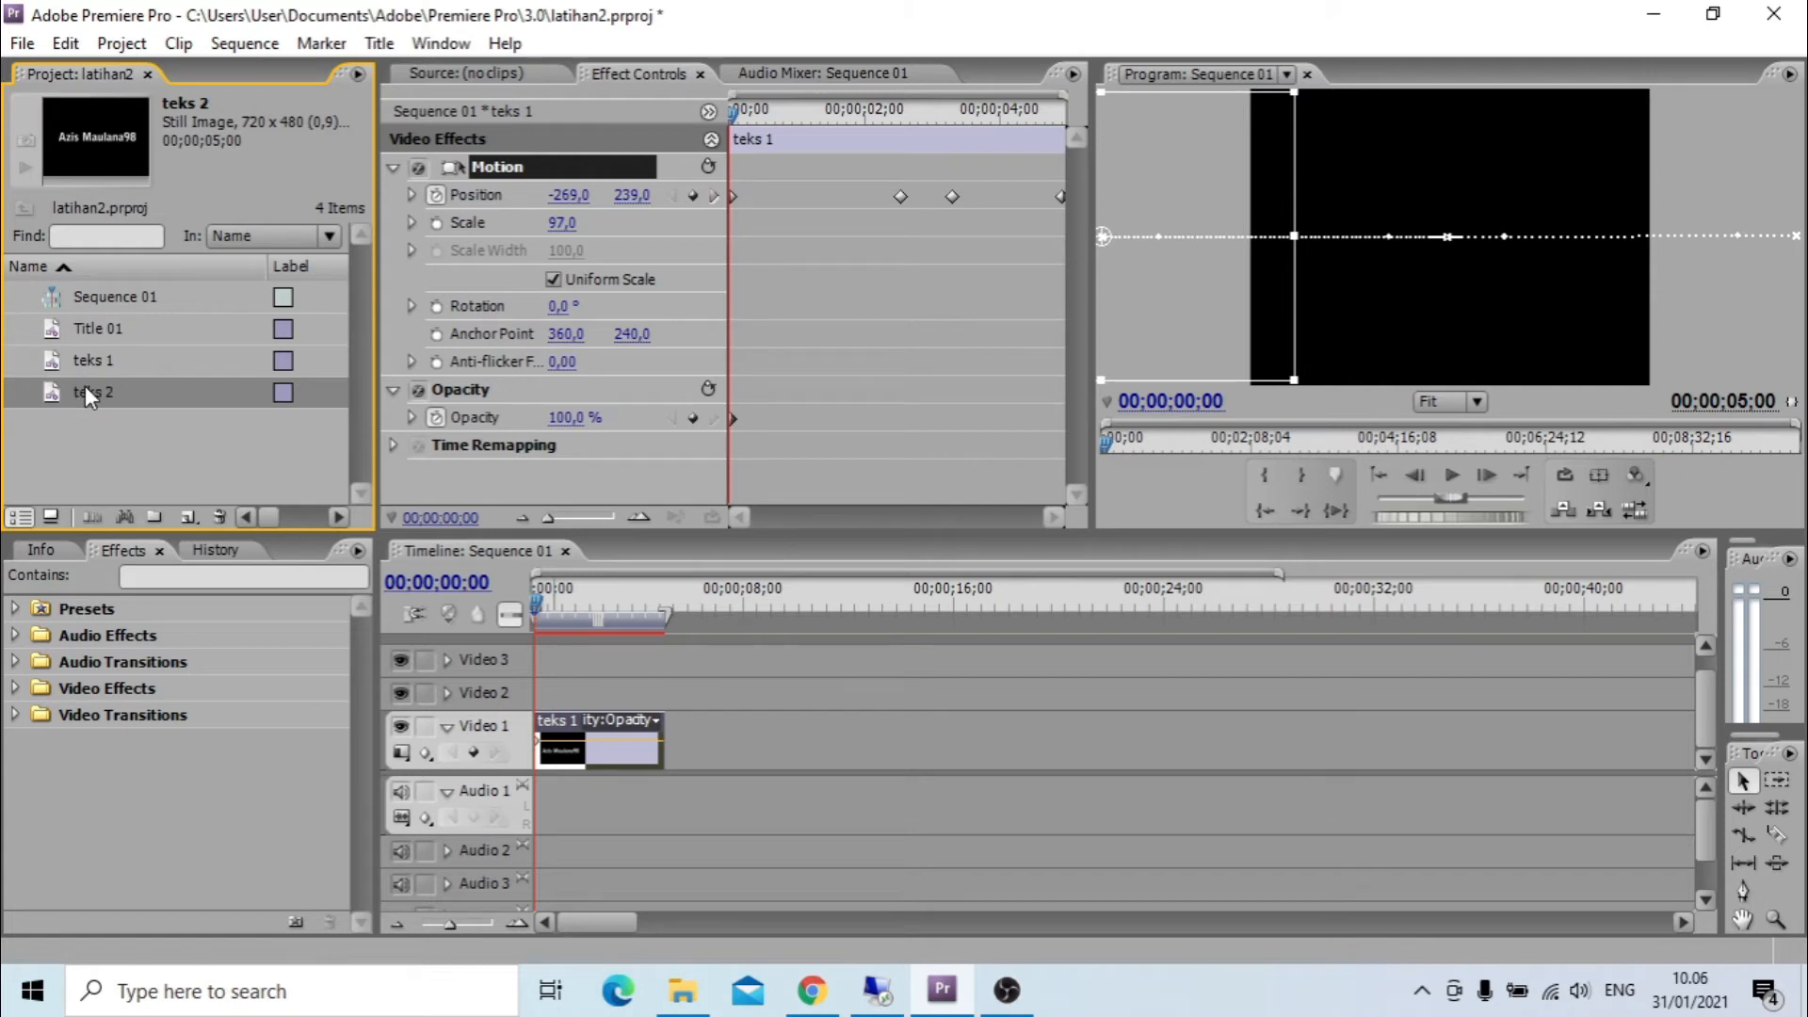
Place teks 2 on Video 1 at 00;00;11;02, leaving a gap after teks 1, and compare both clips in the preview.
left_click_drag(75, 393, 824, 729)
left_click(834, 622)
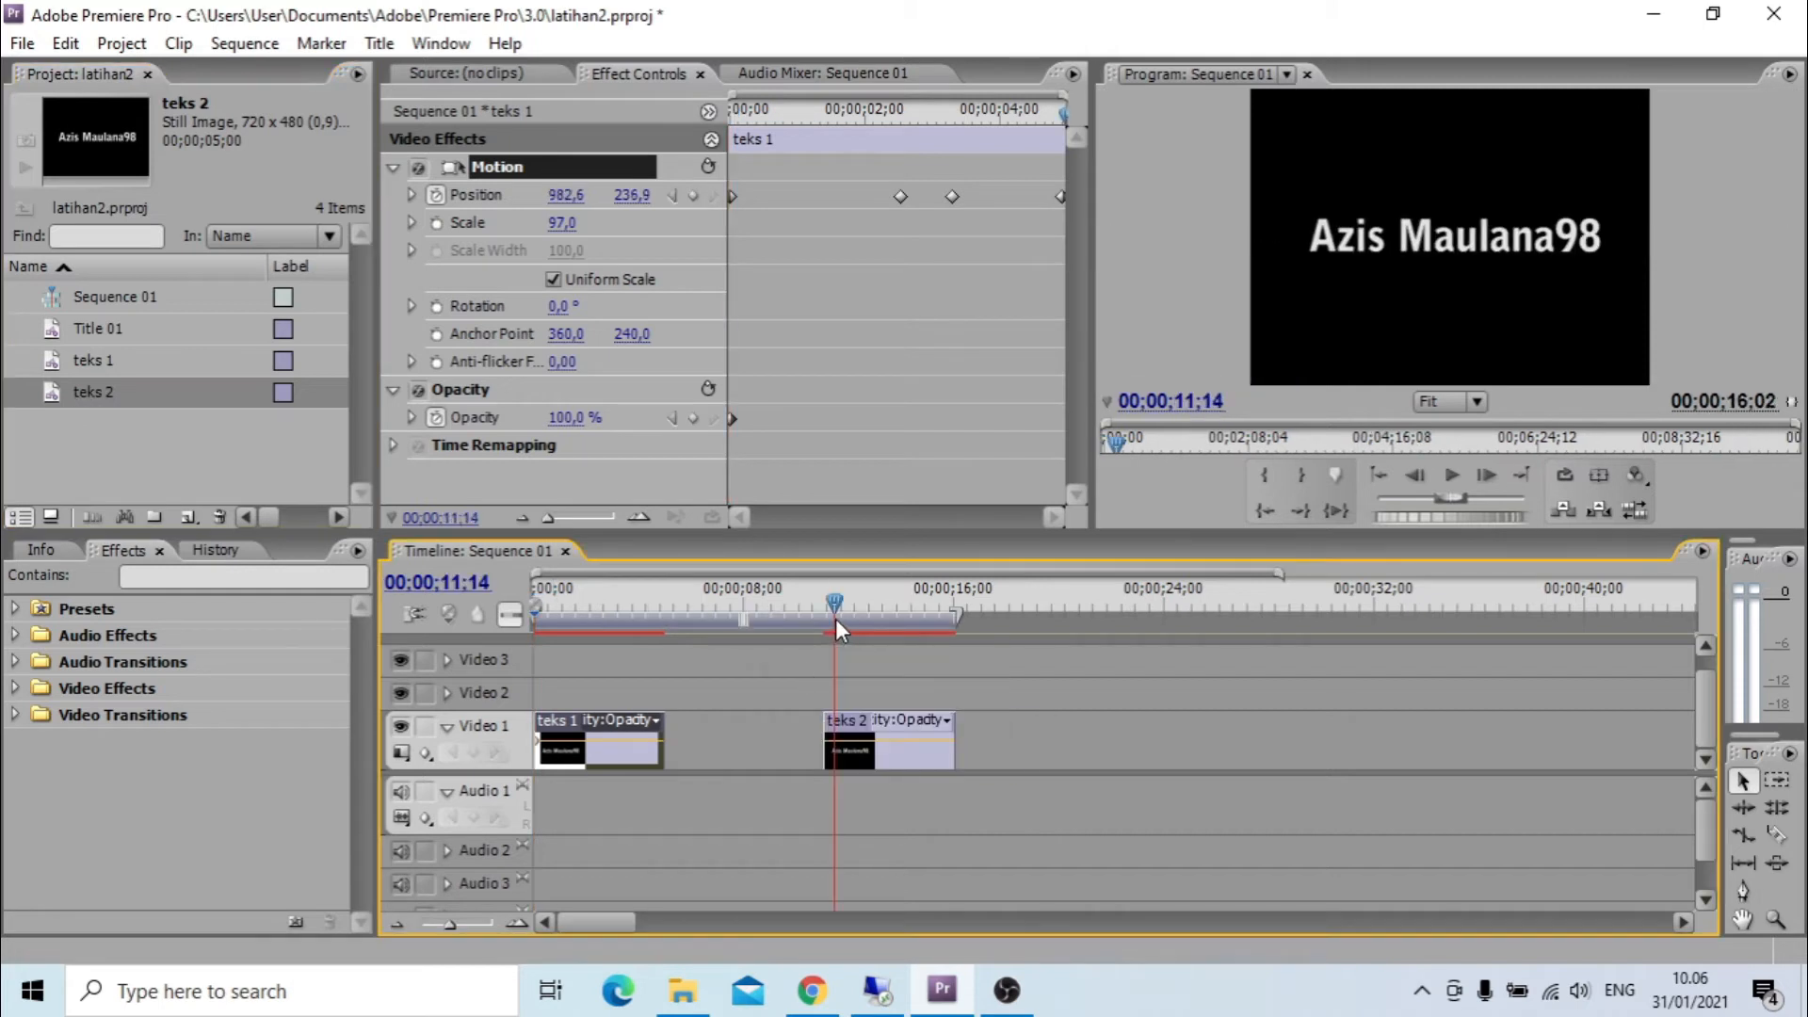
left_click(583, 618)
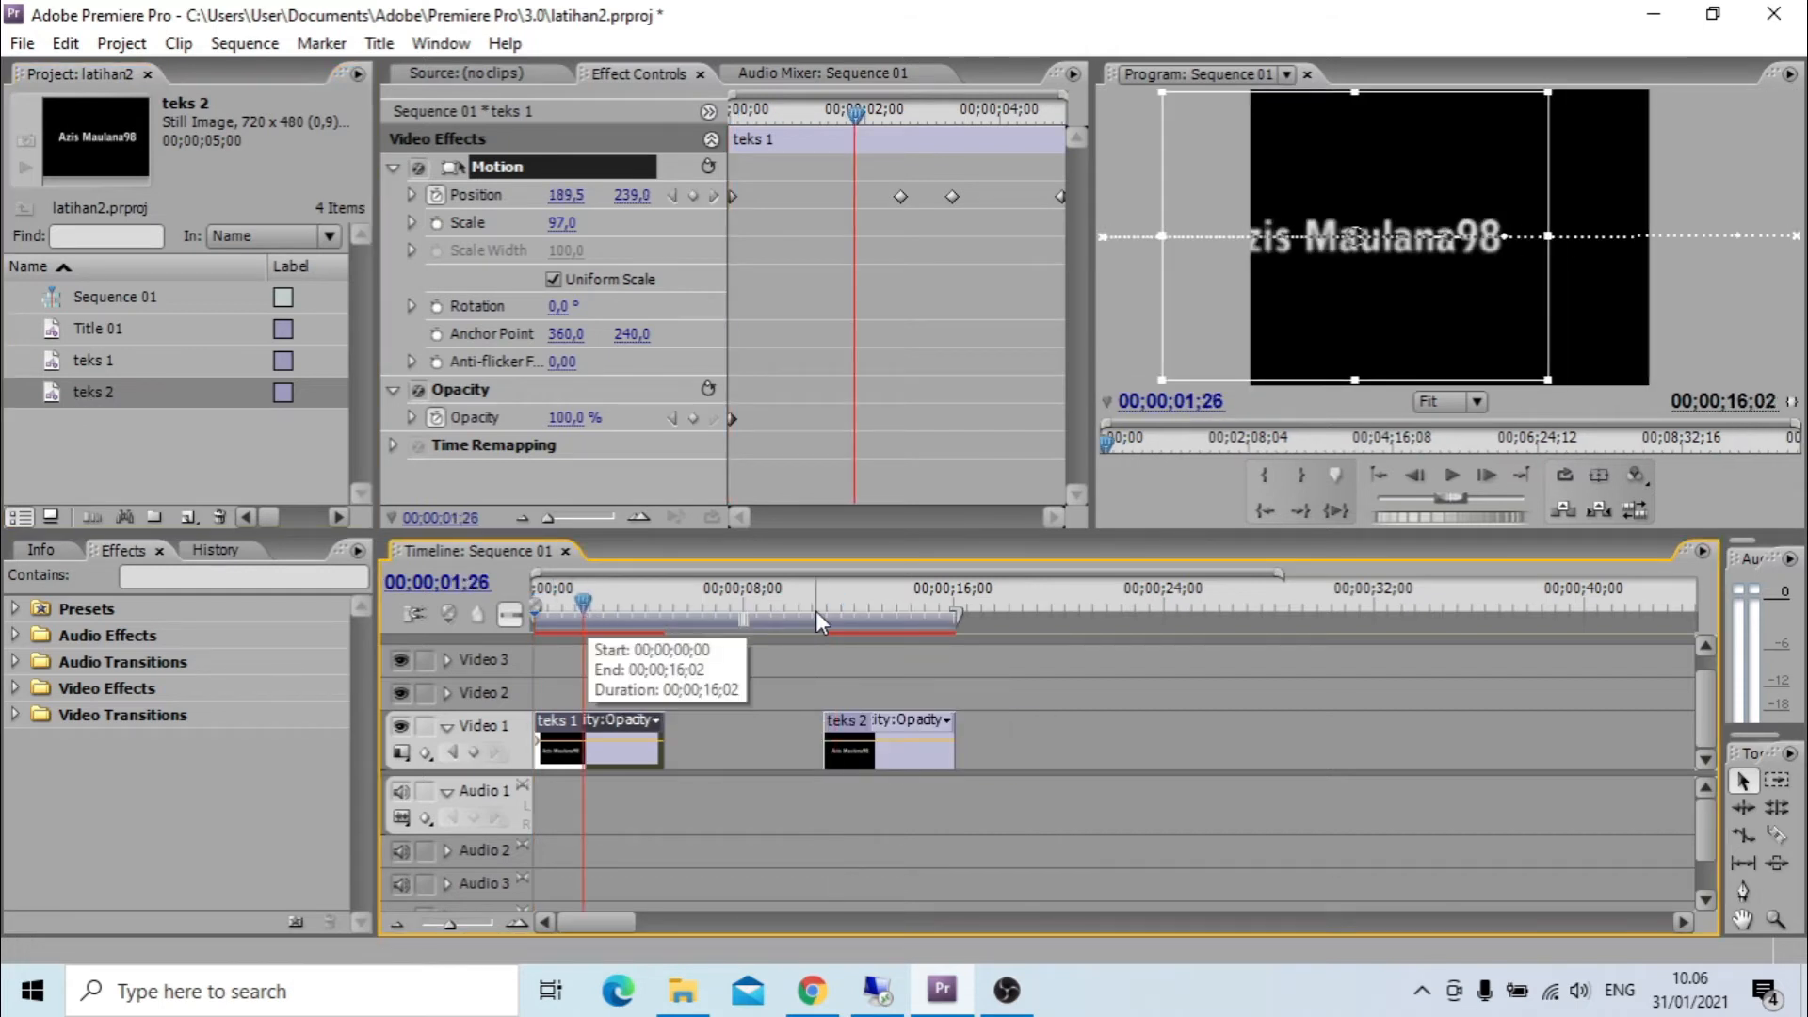
left_click(844, 610)
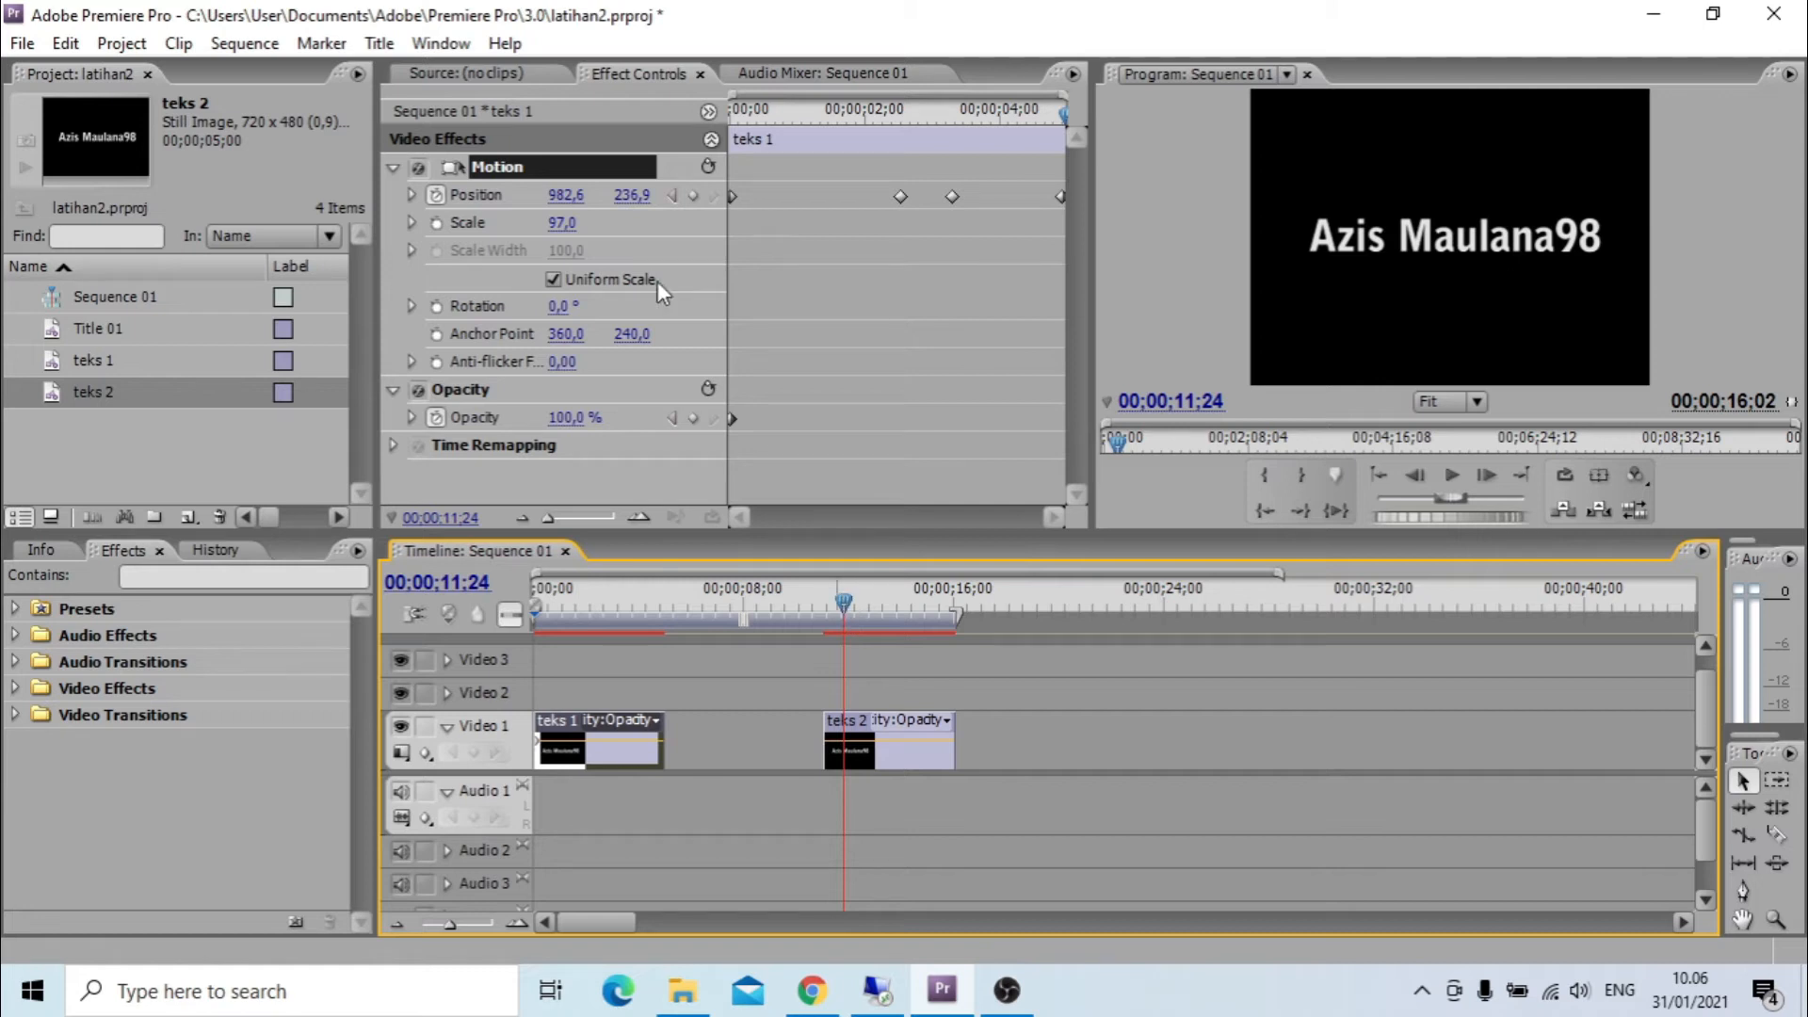
Delete the teks 1 clip from the timeline, undo the deletion, and select the clip again.
key("Delete")
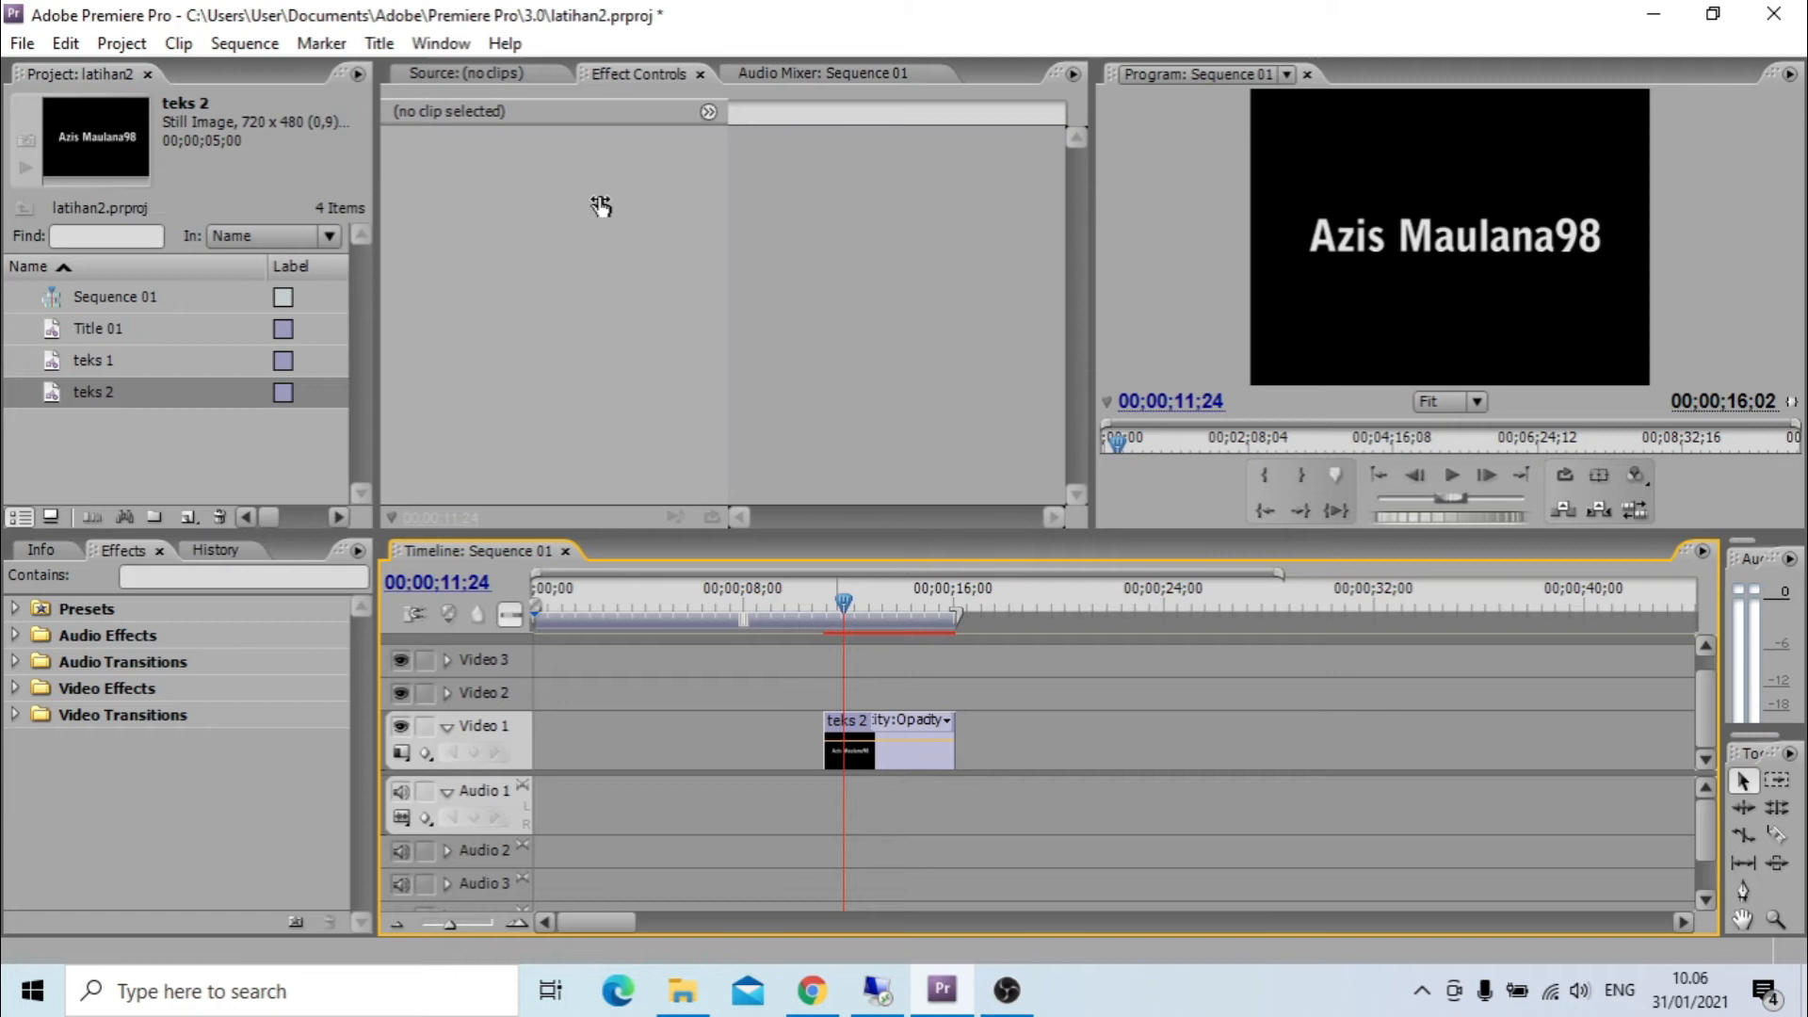
key("ctrl+z")
left_click(637, 593)
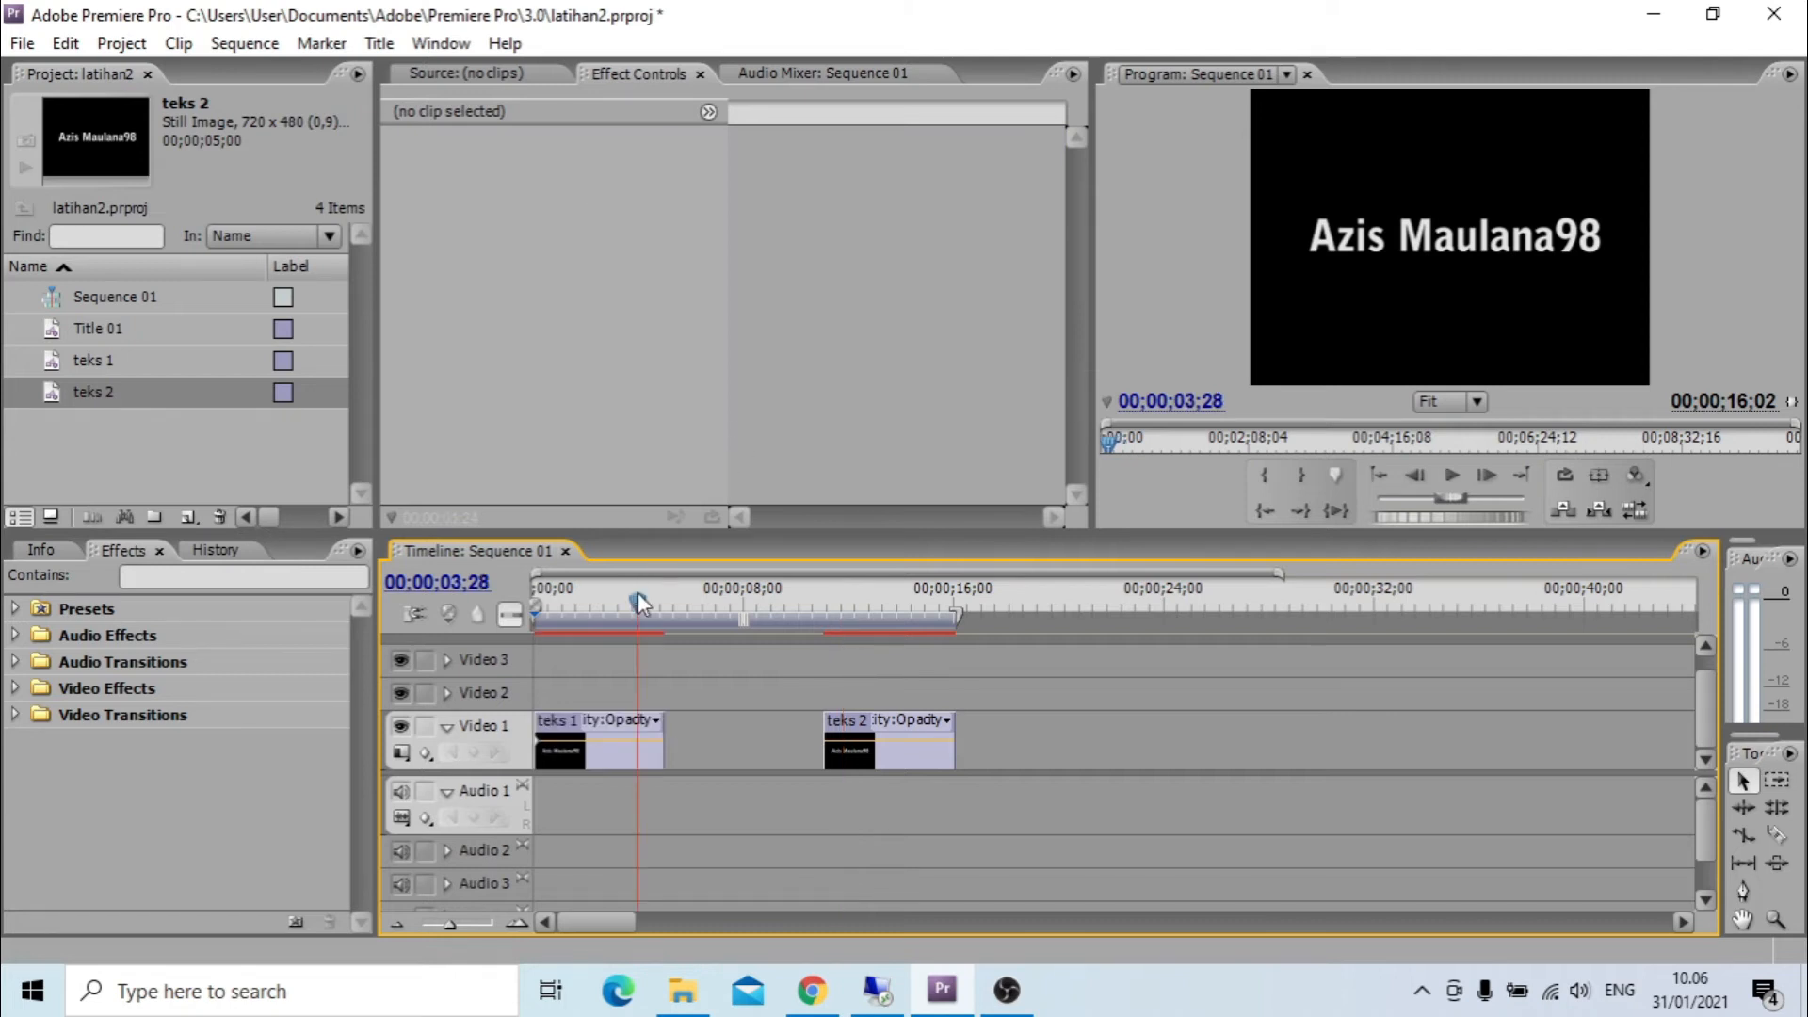
left_click(599, 753)
Select the teks 2 clip, bring the playhead to its start at 00;00;11;02, and expand its Motion properties.
left_click(894, 620)
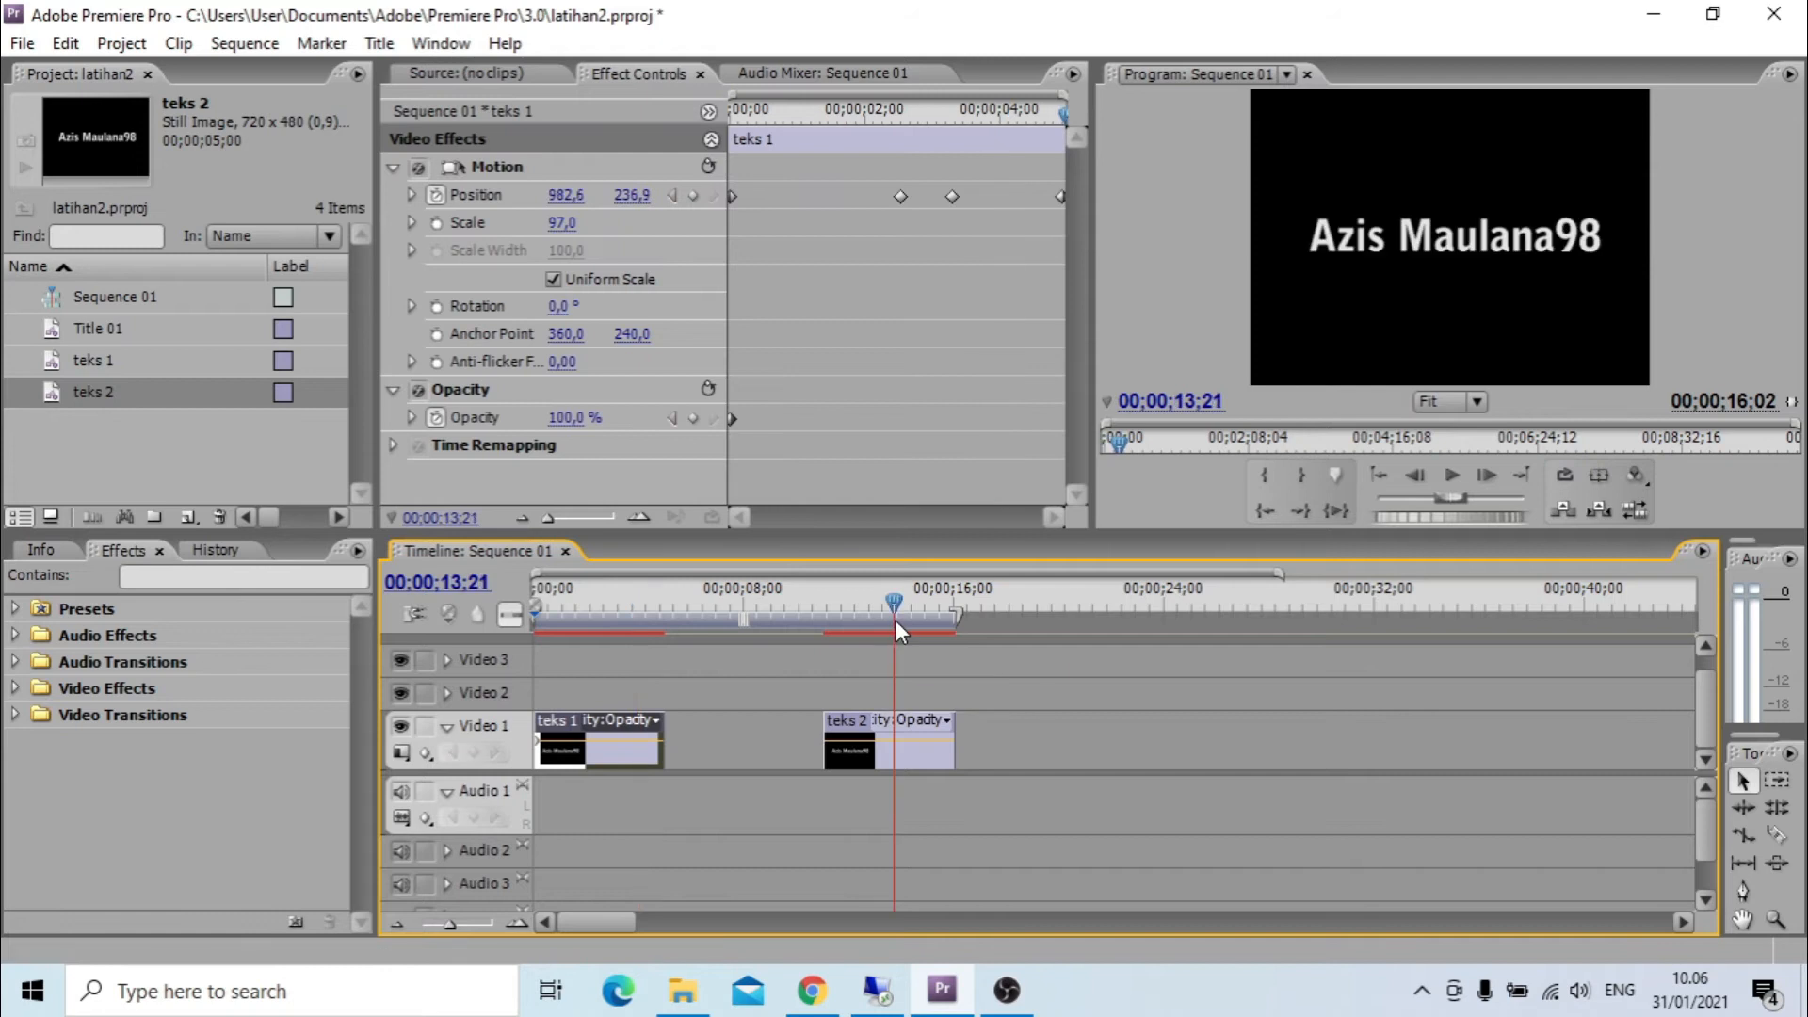
left_click(873, 720)
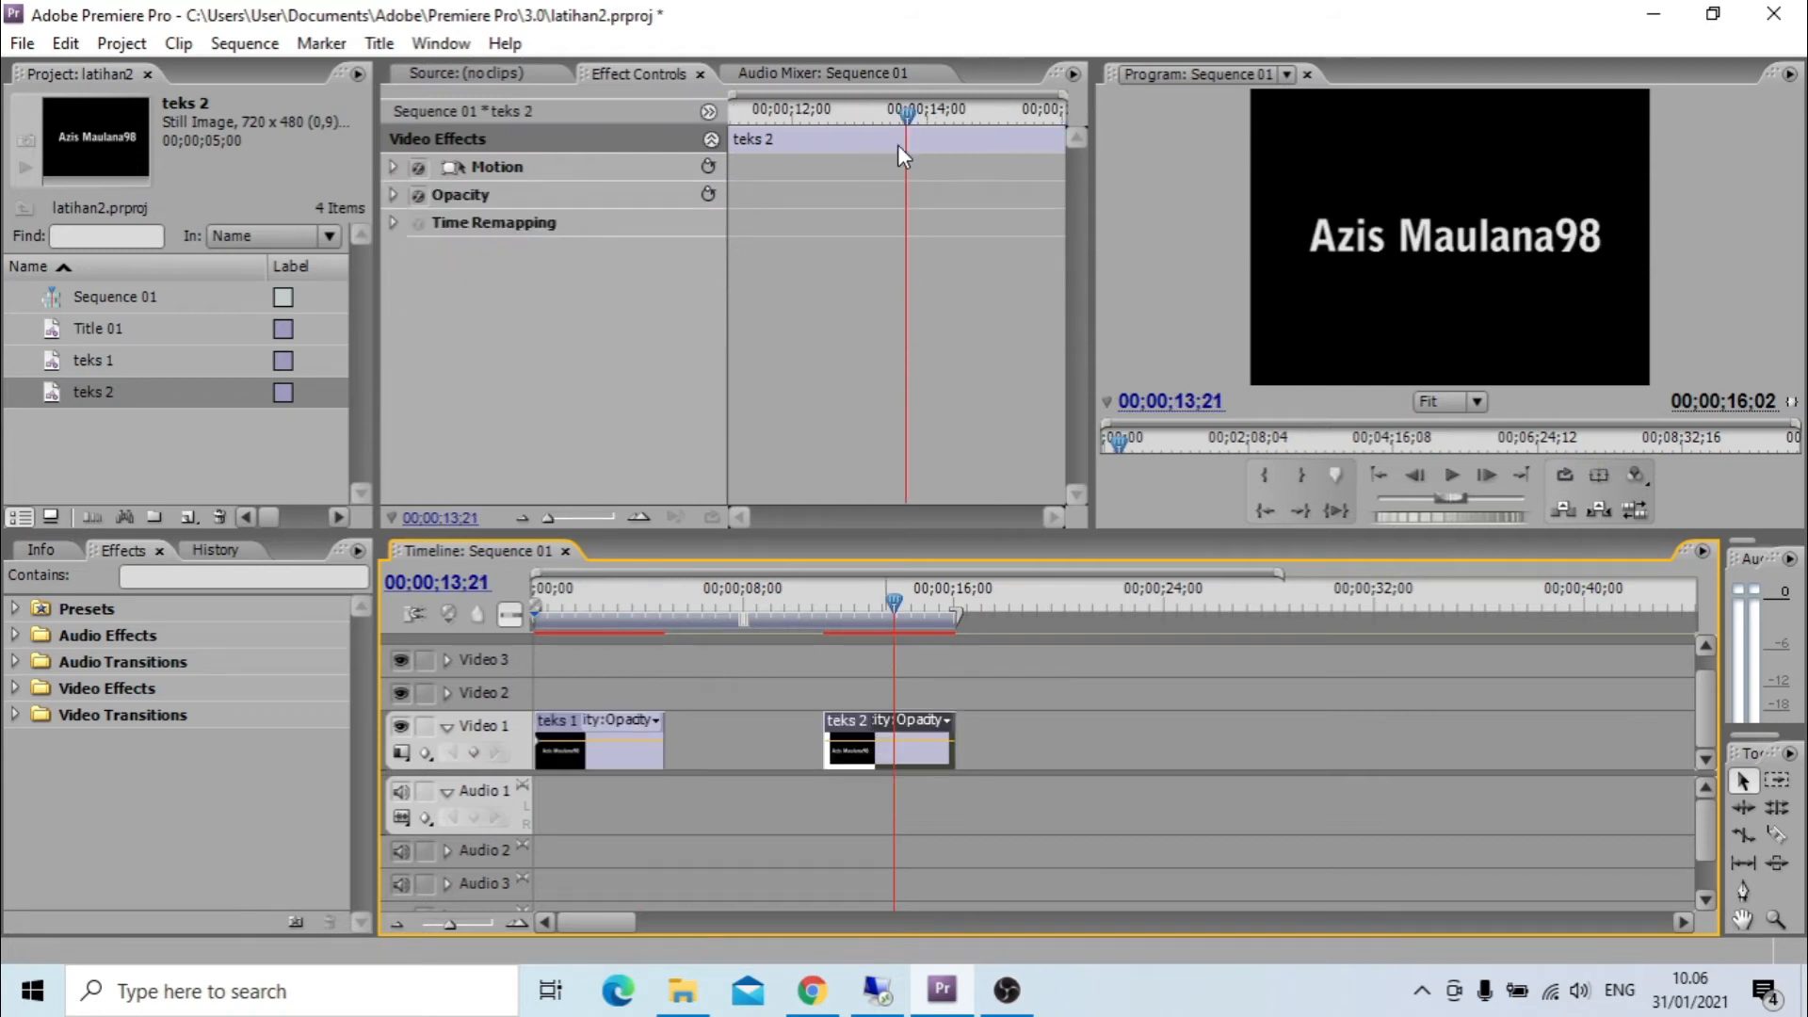
left_click_drag(904, 117, 523, 195)
left_click(525, 173)
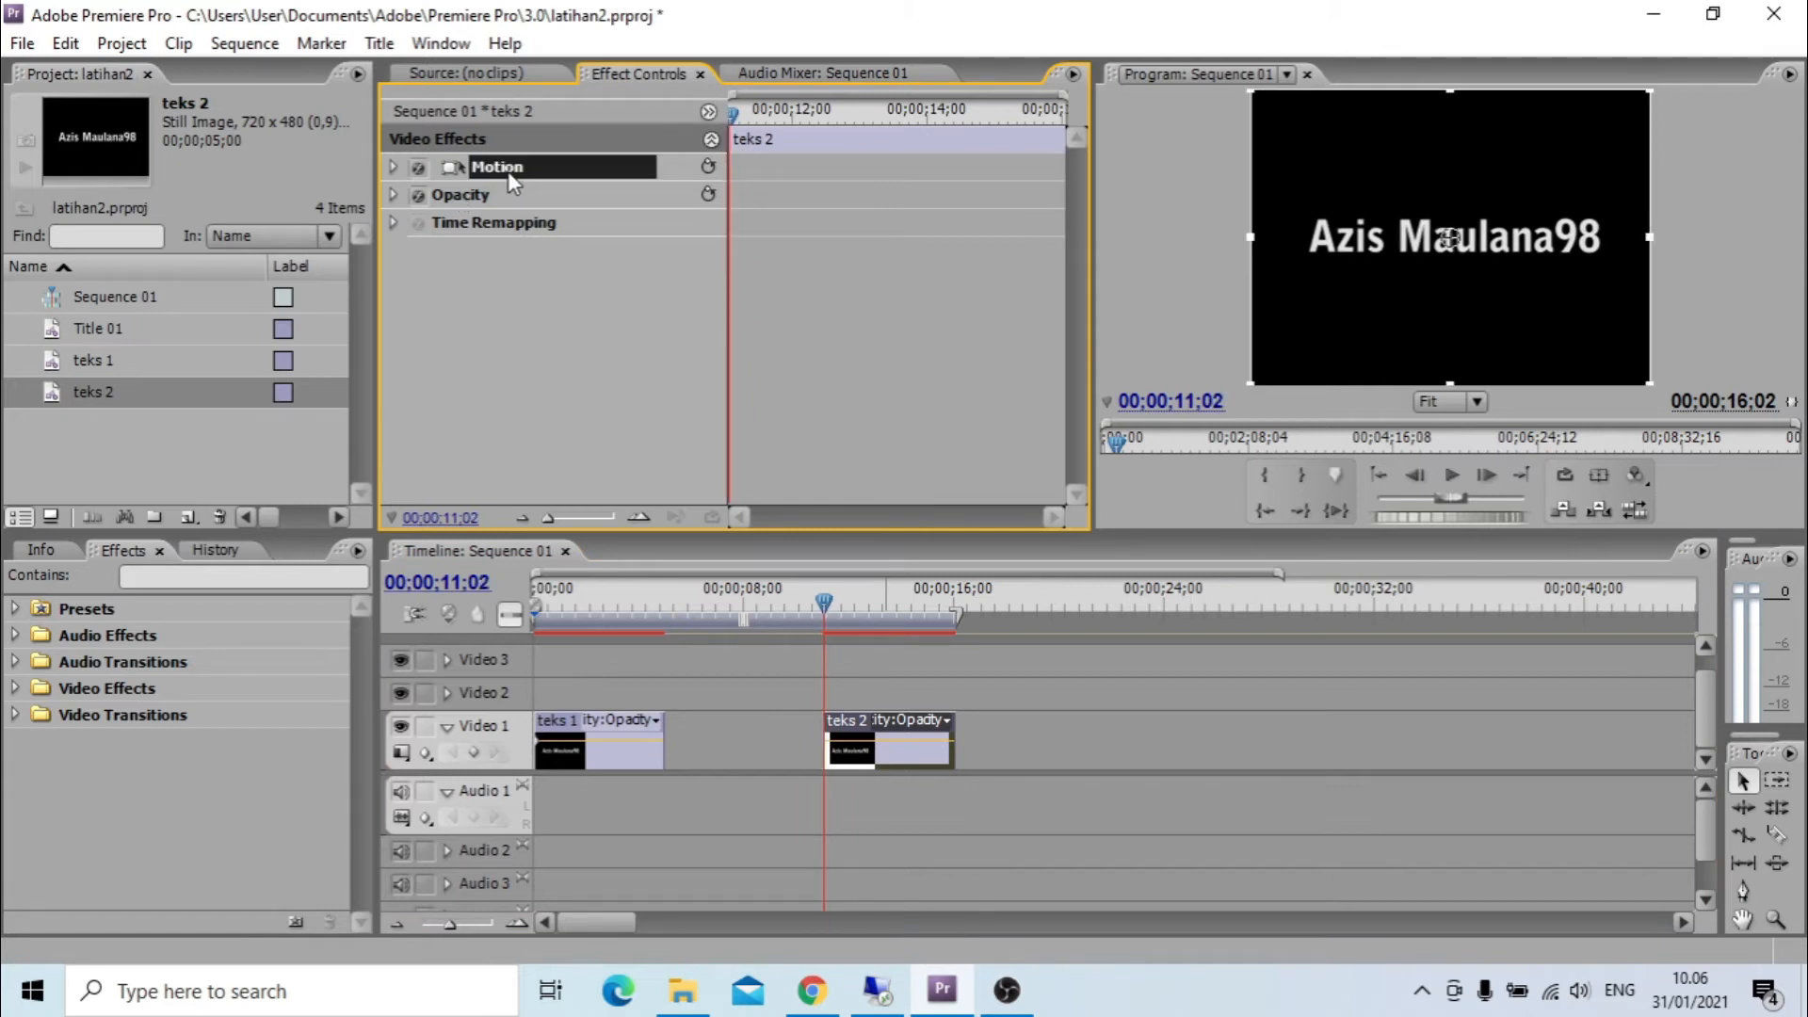
left_click(393, 167)
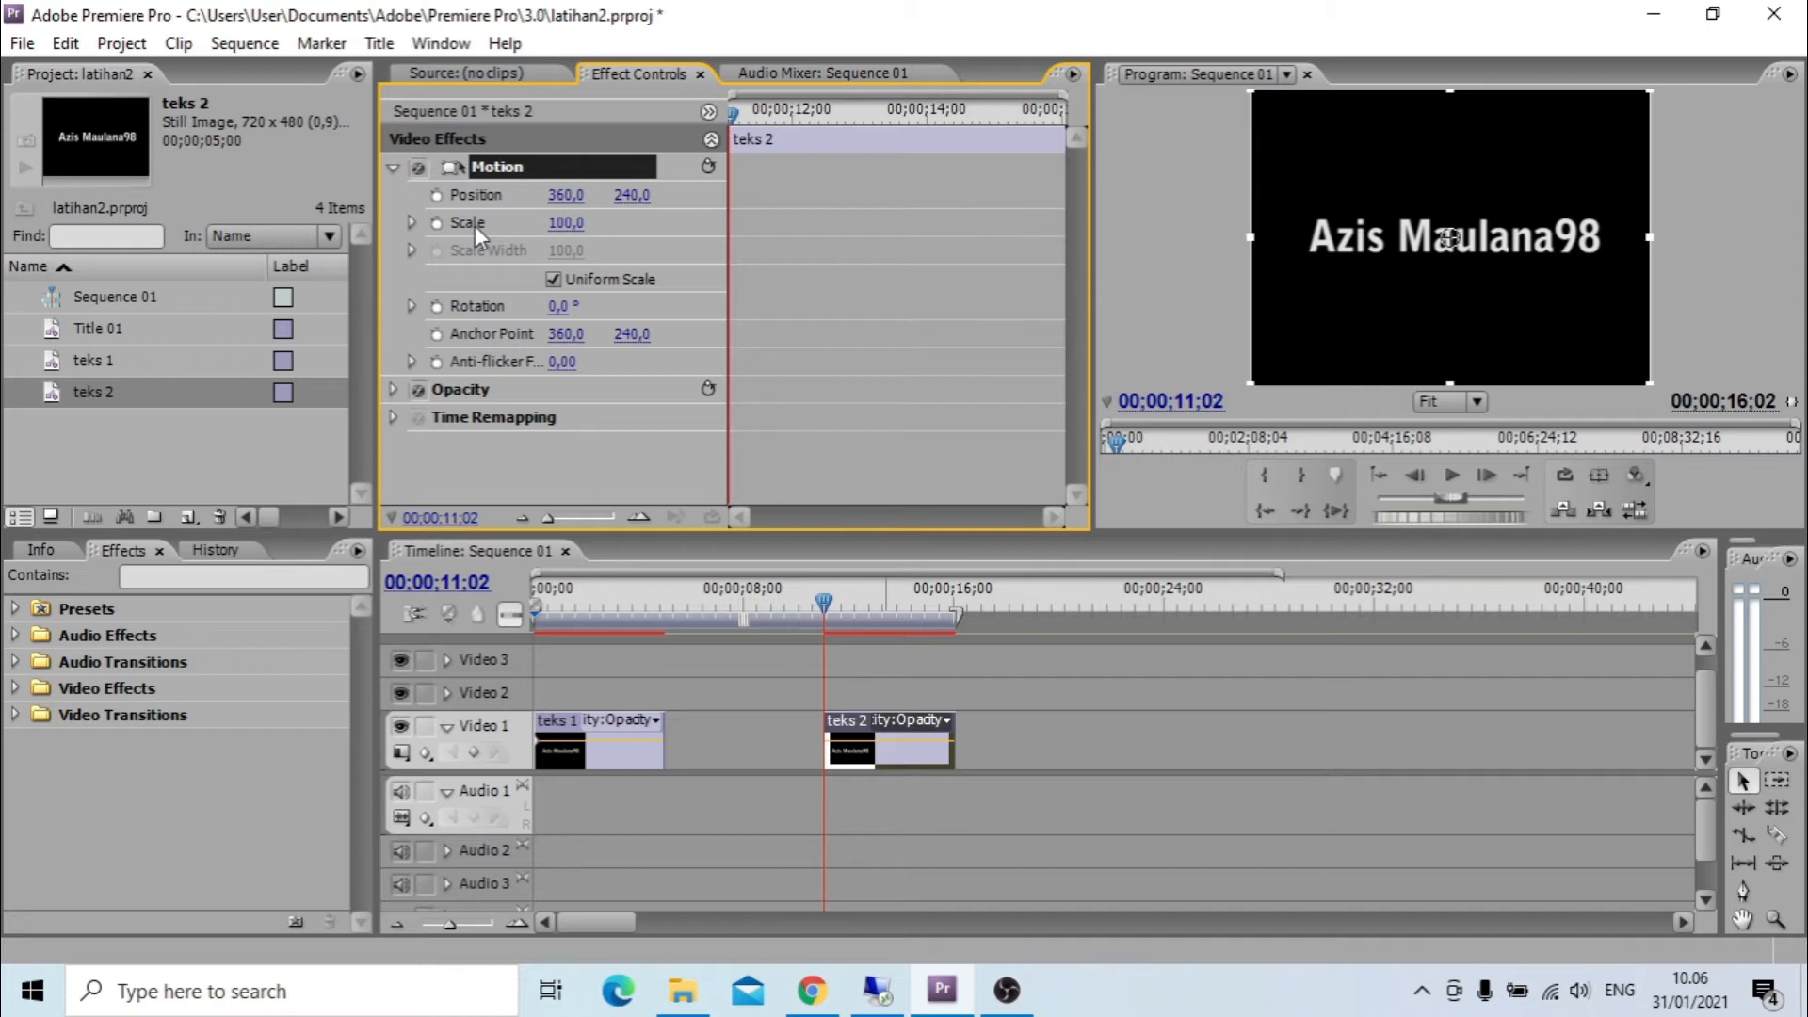
Start scale keyframing on teks 2 at 00;00;11;02 with the scale set to 0.
left_click_drag(565, 229, 571, 229)
key("ctrl+z")
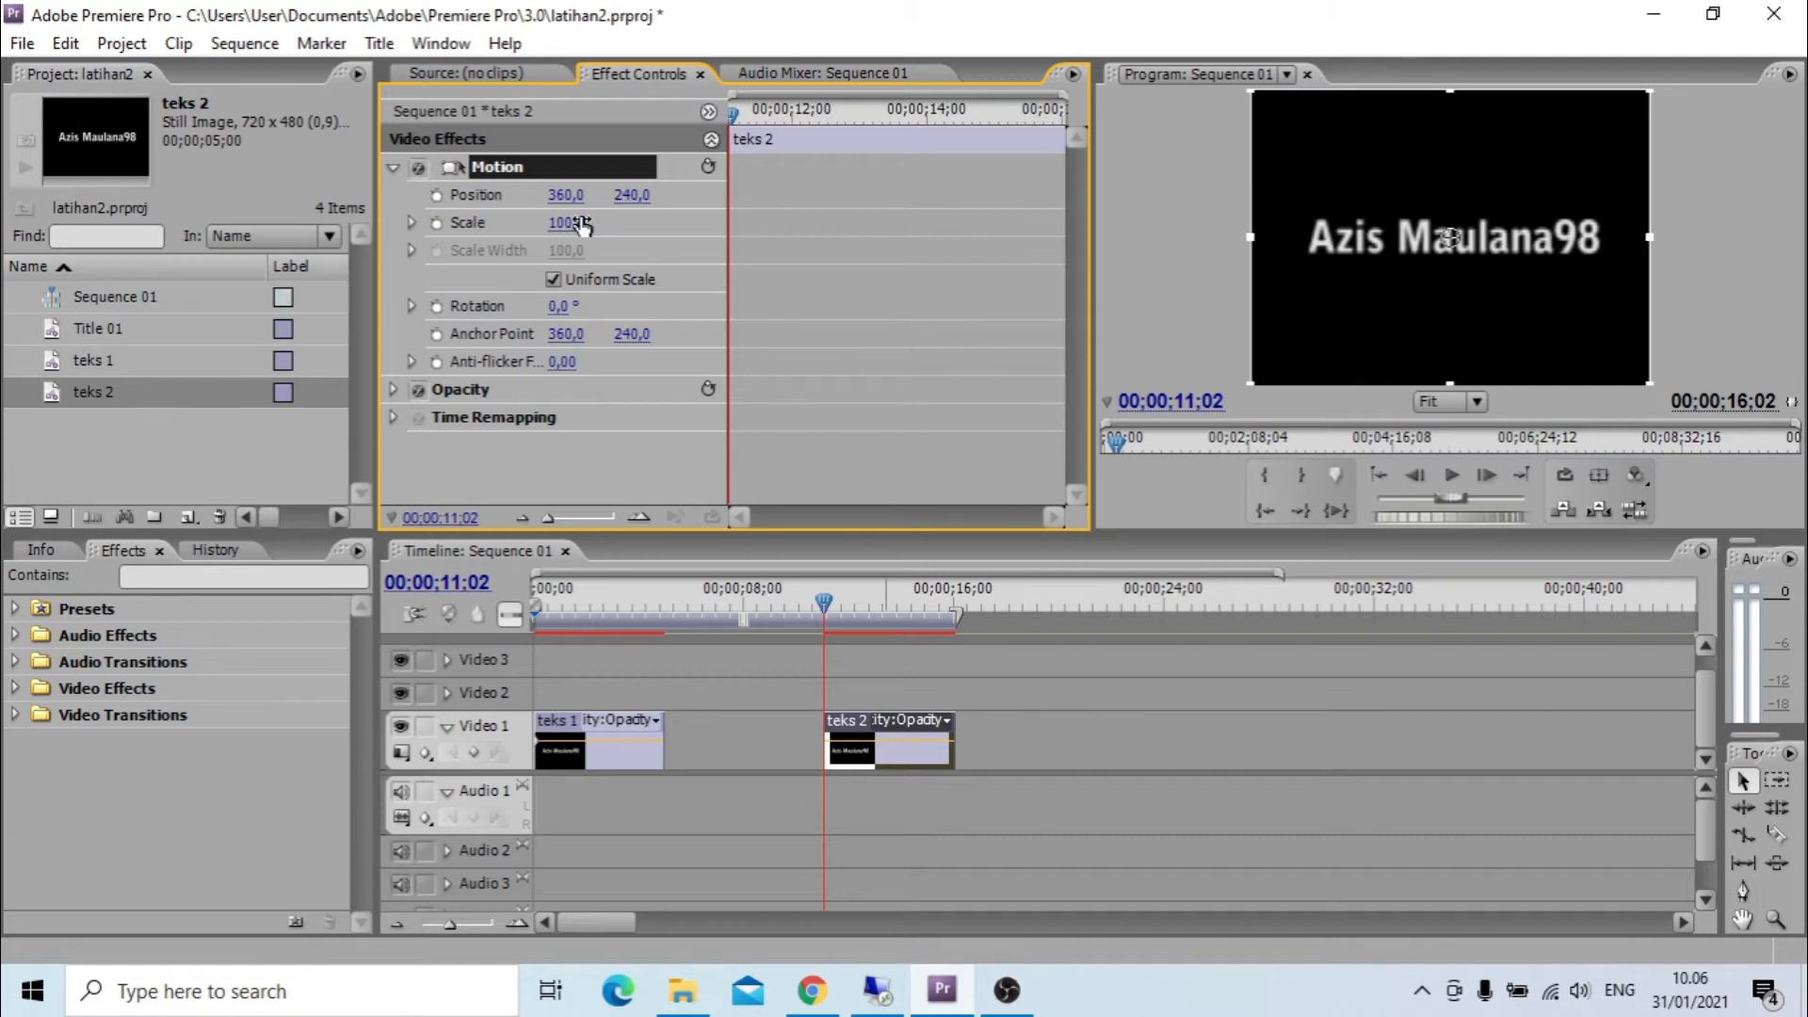
left_click(411, 224)
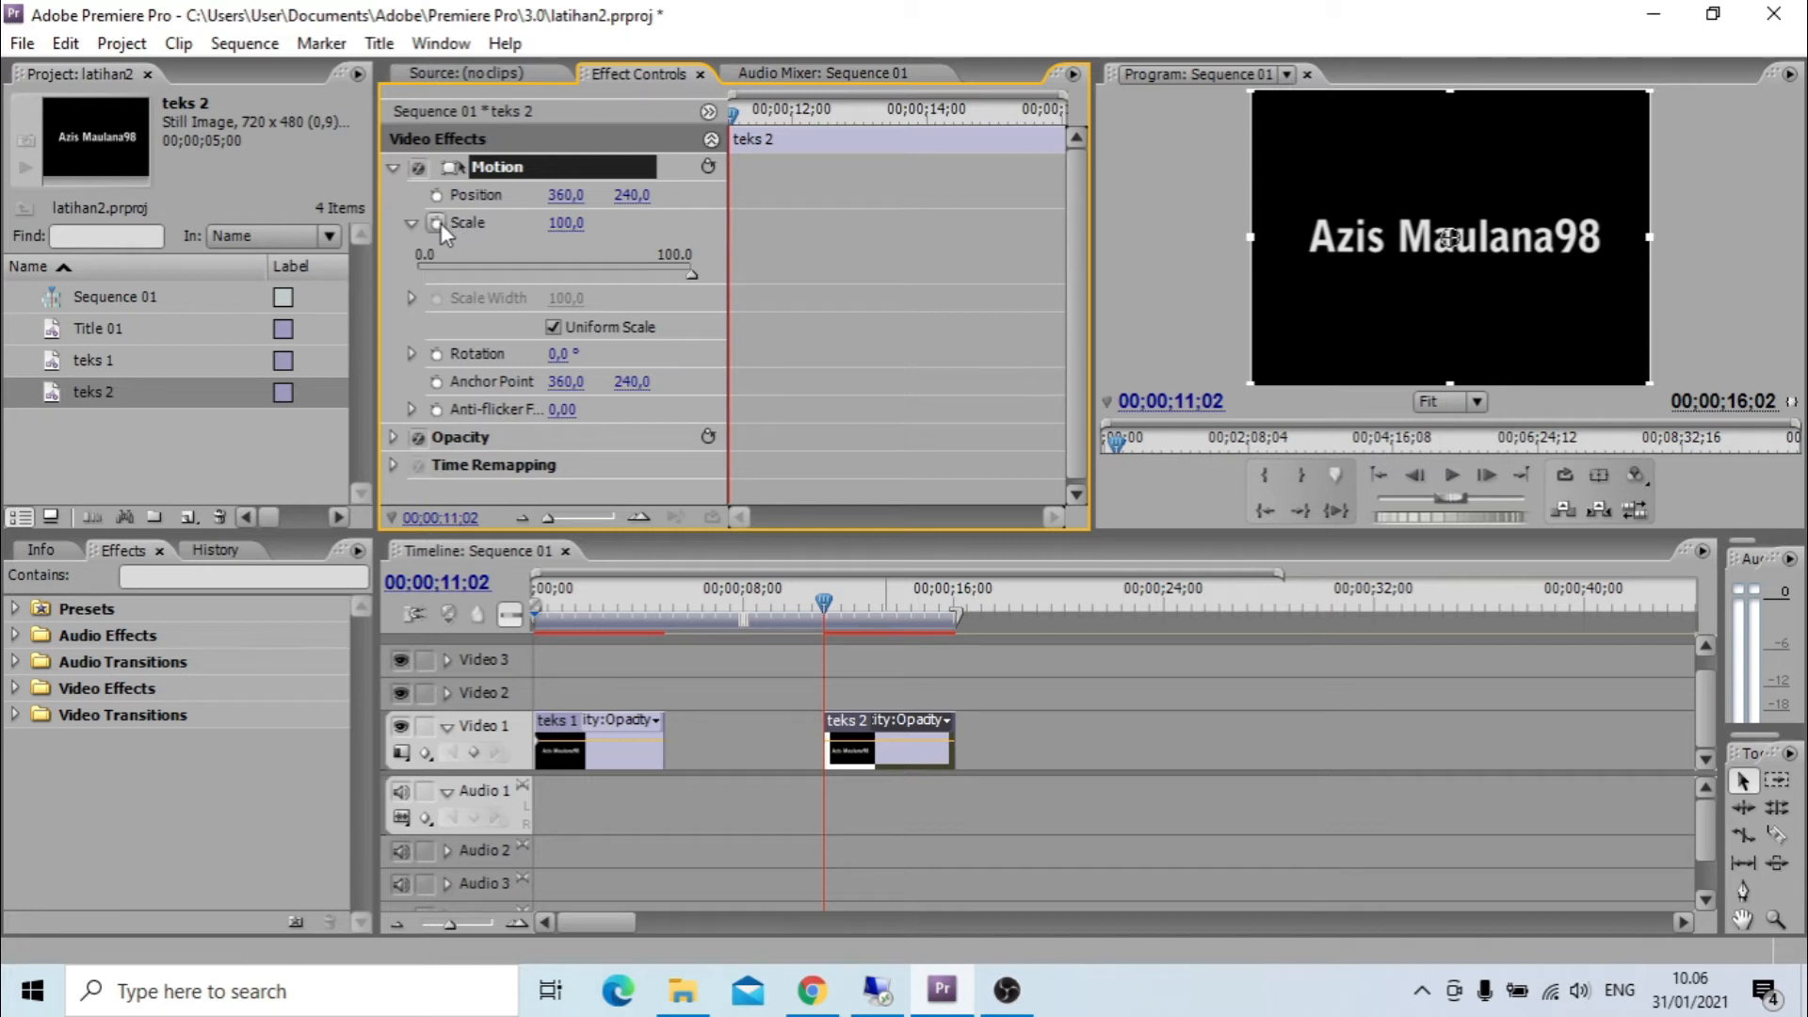
left_click(436, 223)
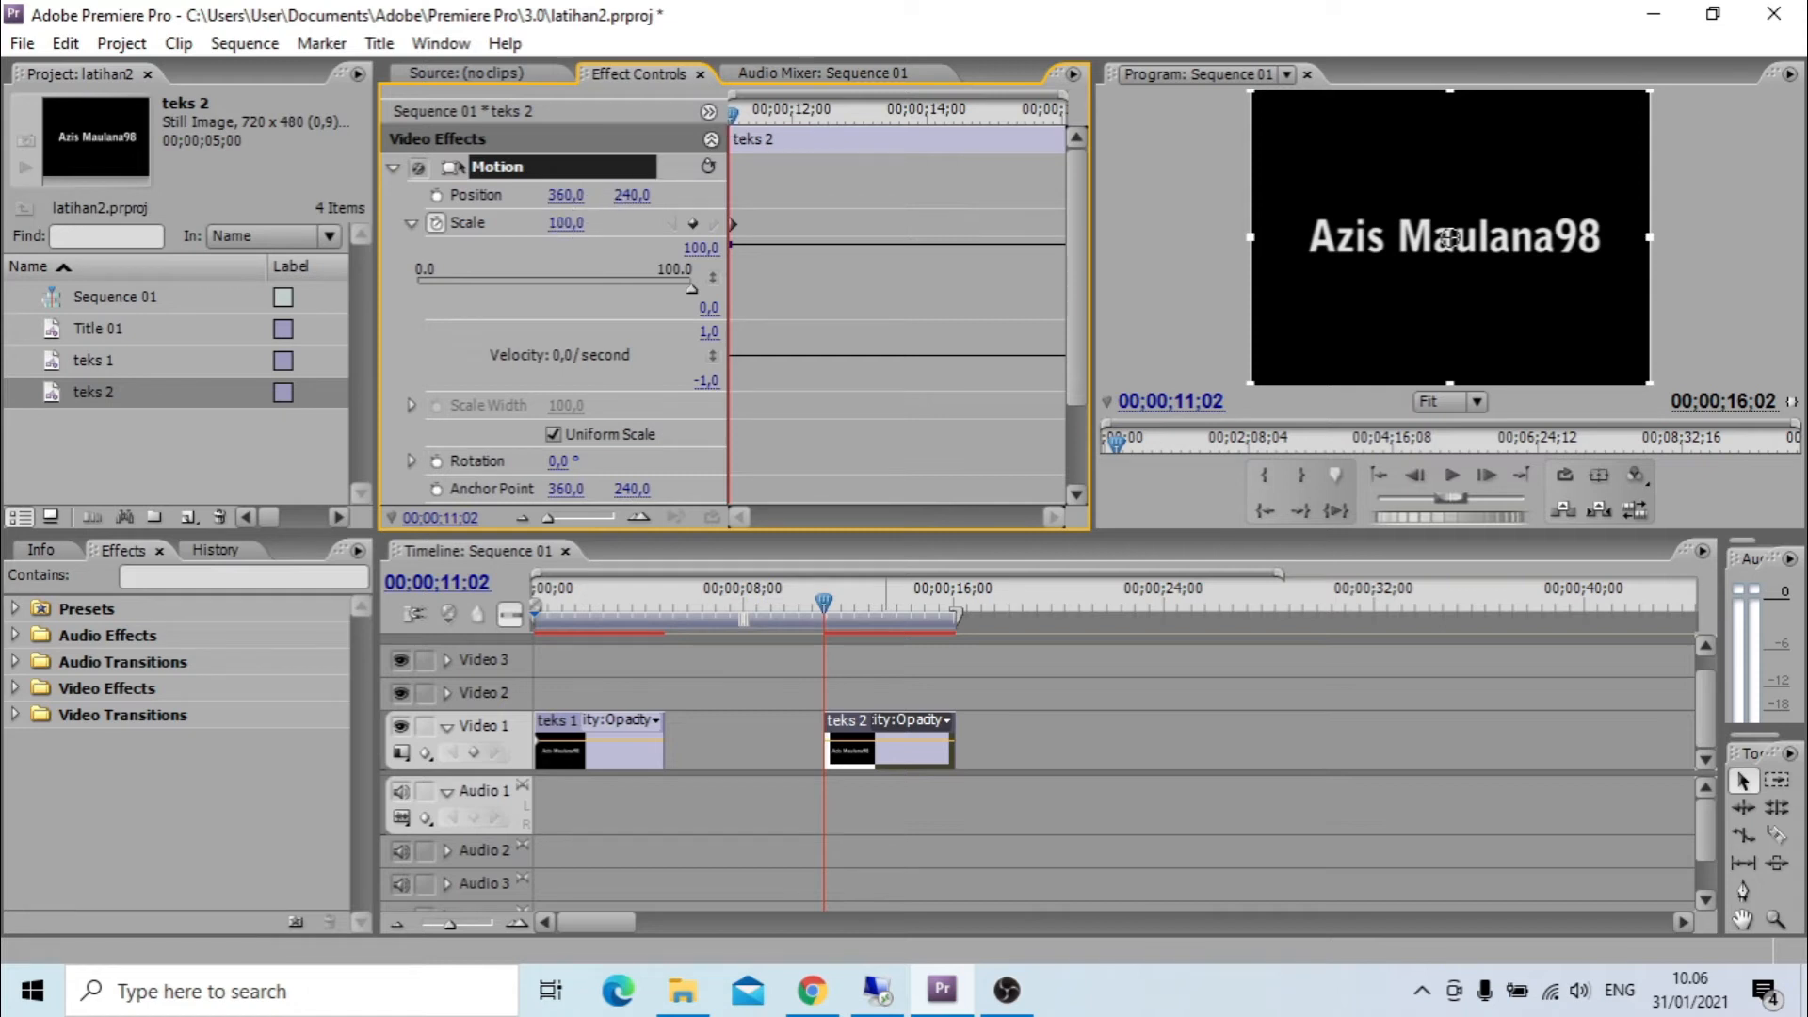
type("0")
key("Return")
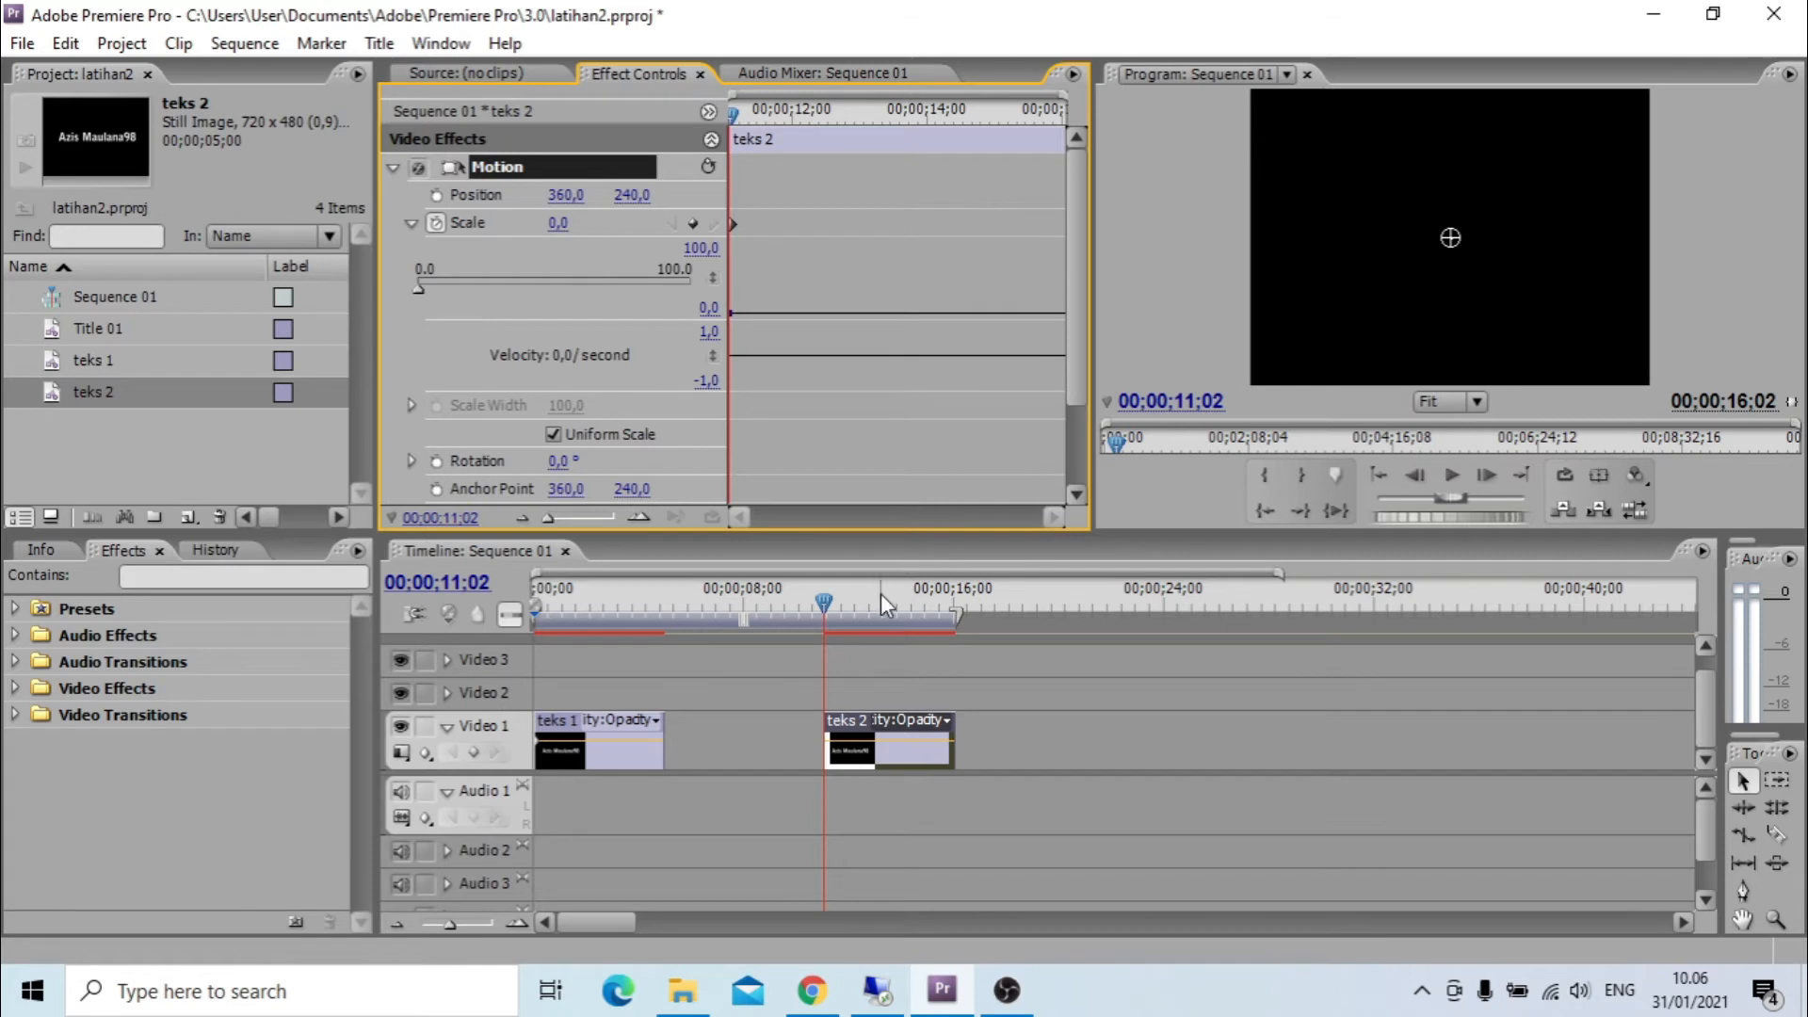
Add a scale keyframe of 100 at 00;00;13;16 and play the teks 2 zoom-in from the clip's start.
left_click_drag(836, 602, 895, 606)
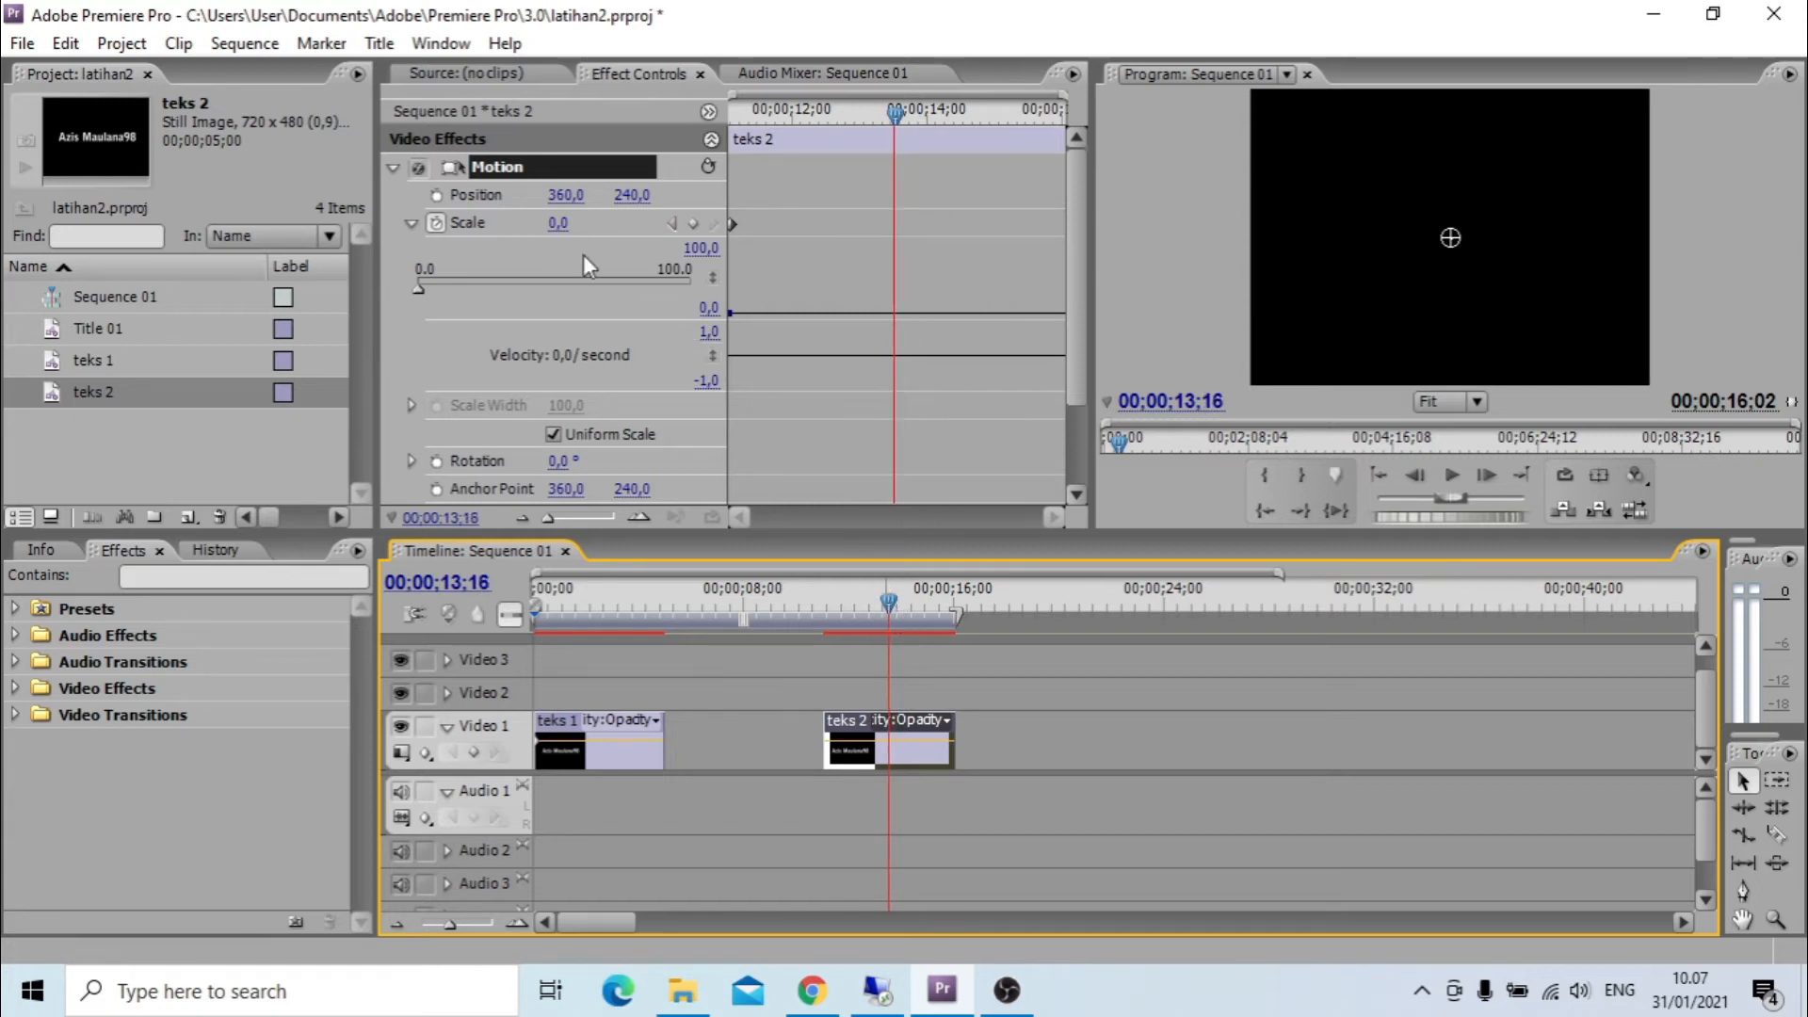
left_click(559, 224)
type("100")
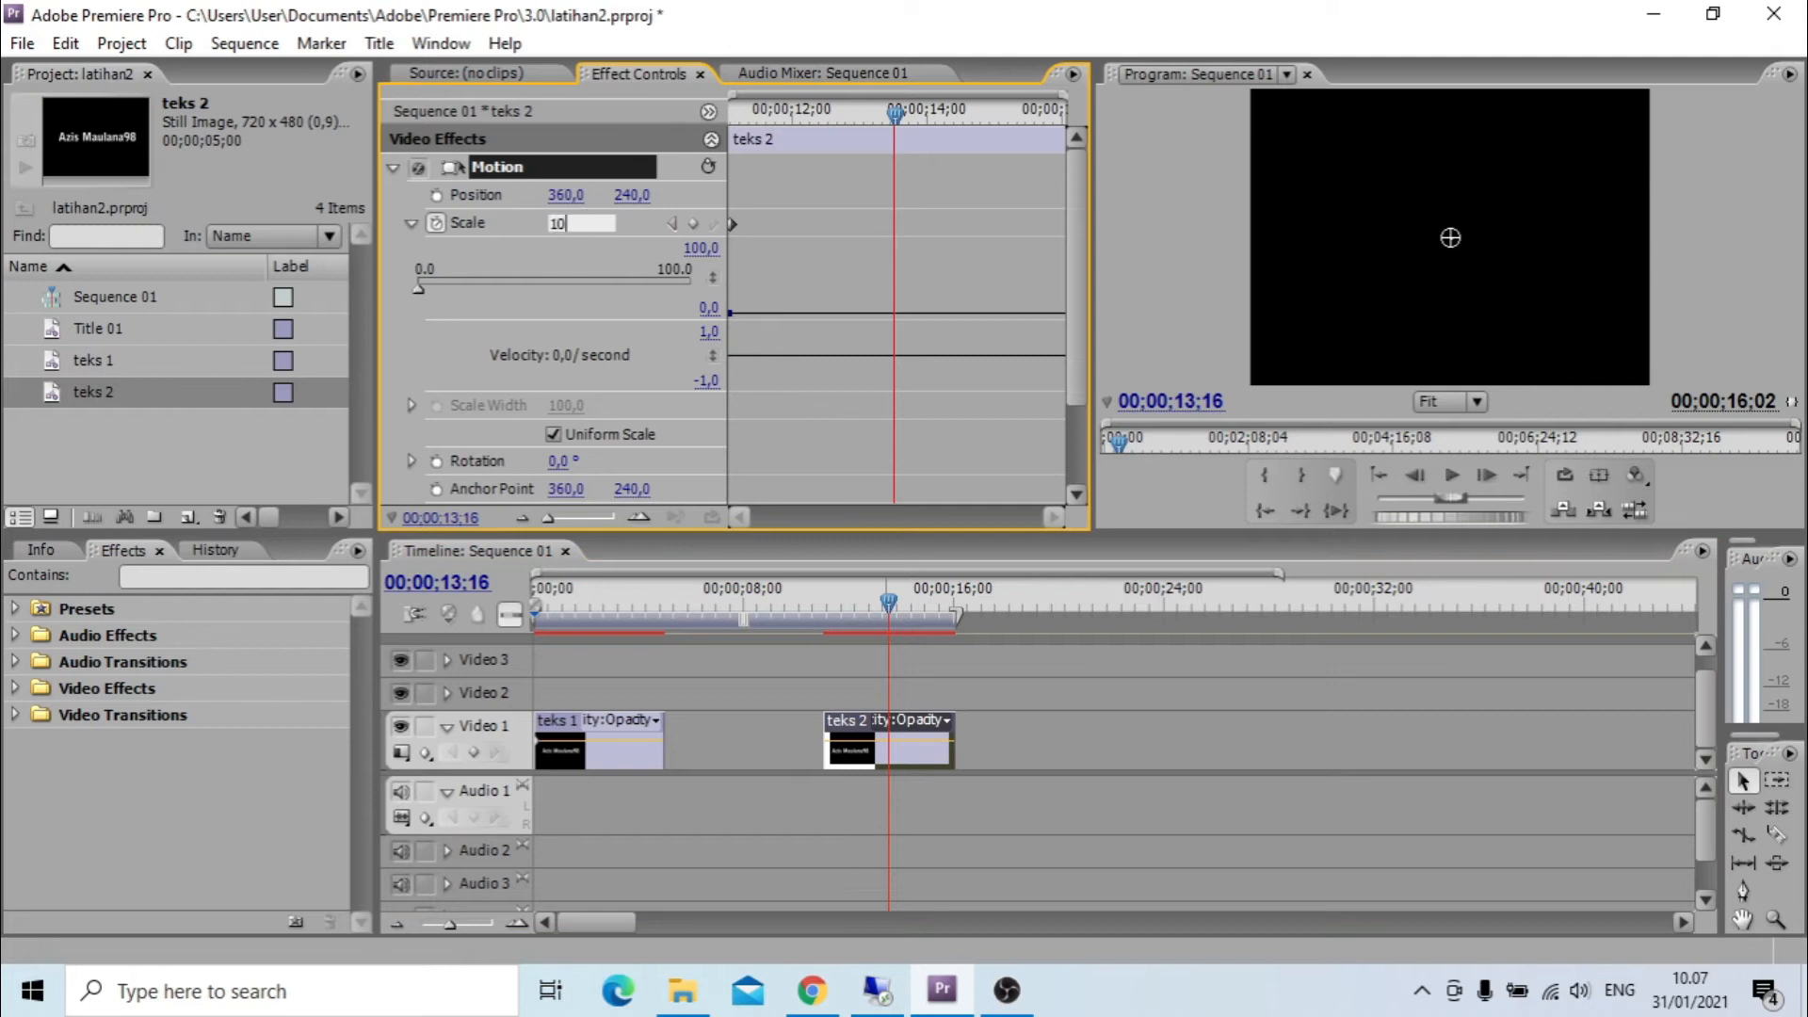
key("Return")
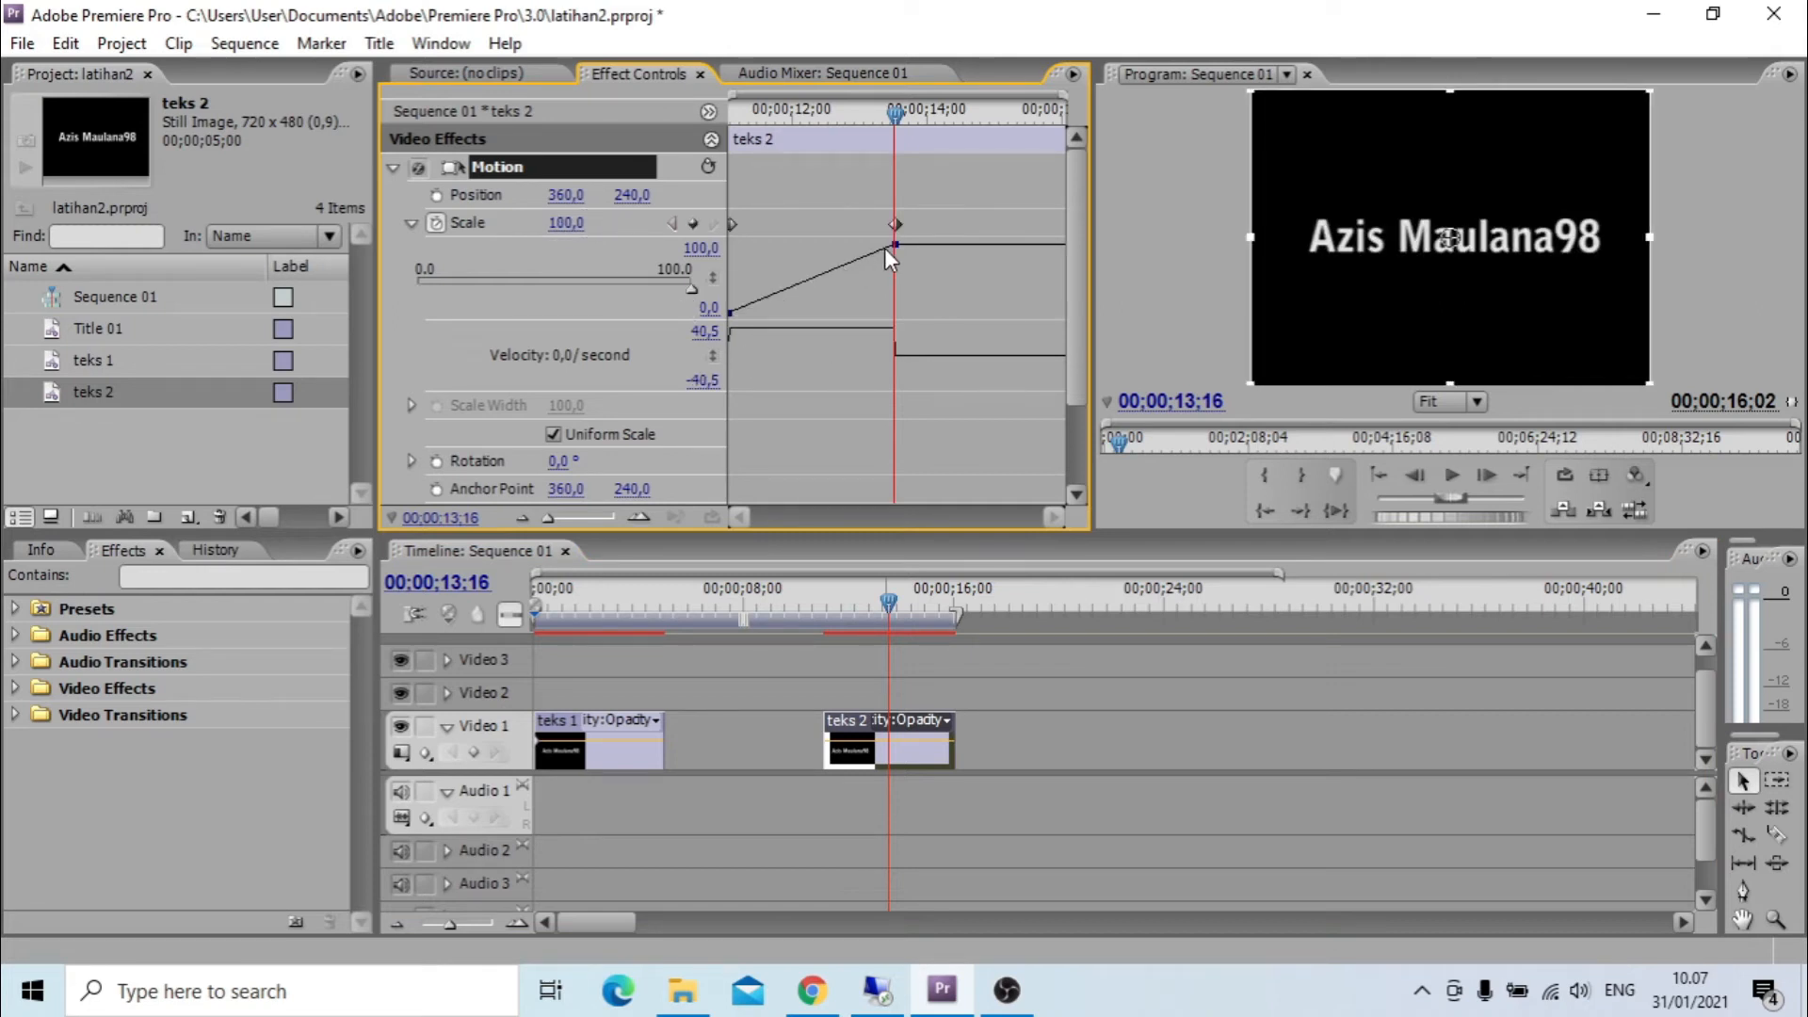
left_click_drag(902, 111, 723, 149)
key("space")
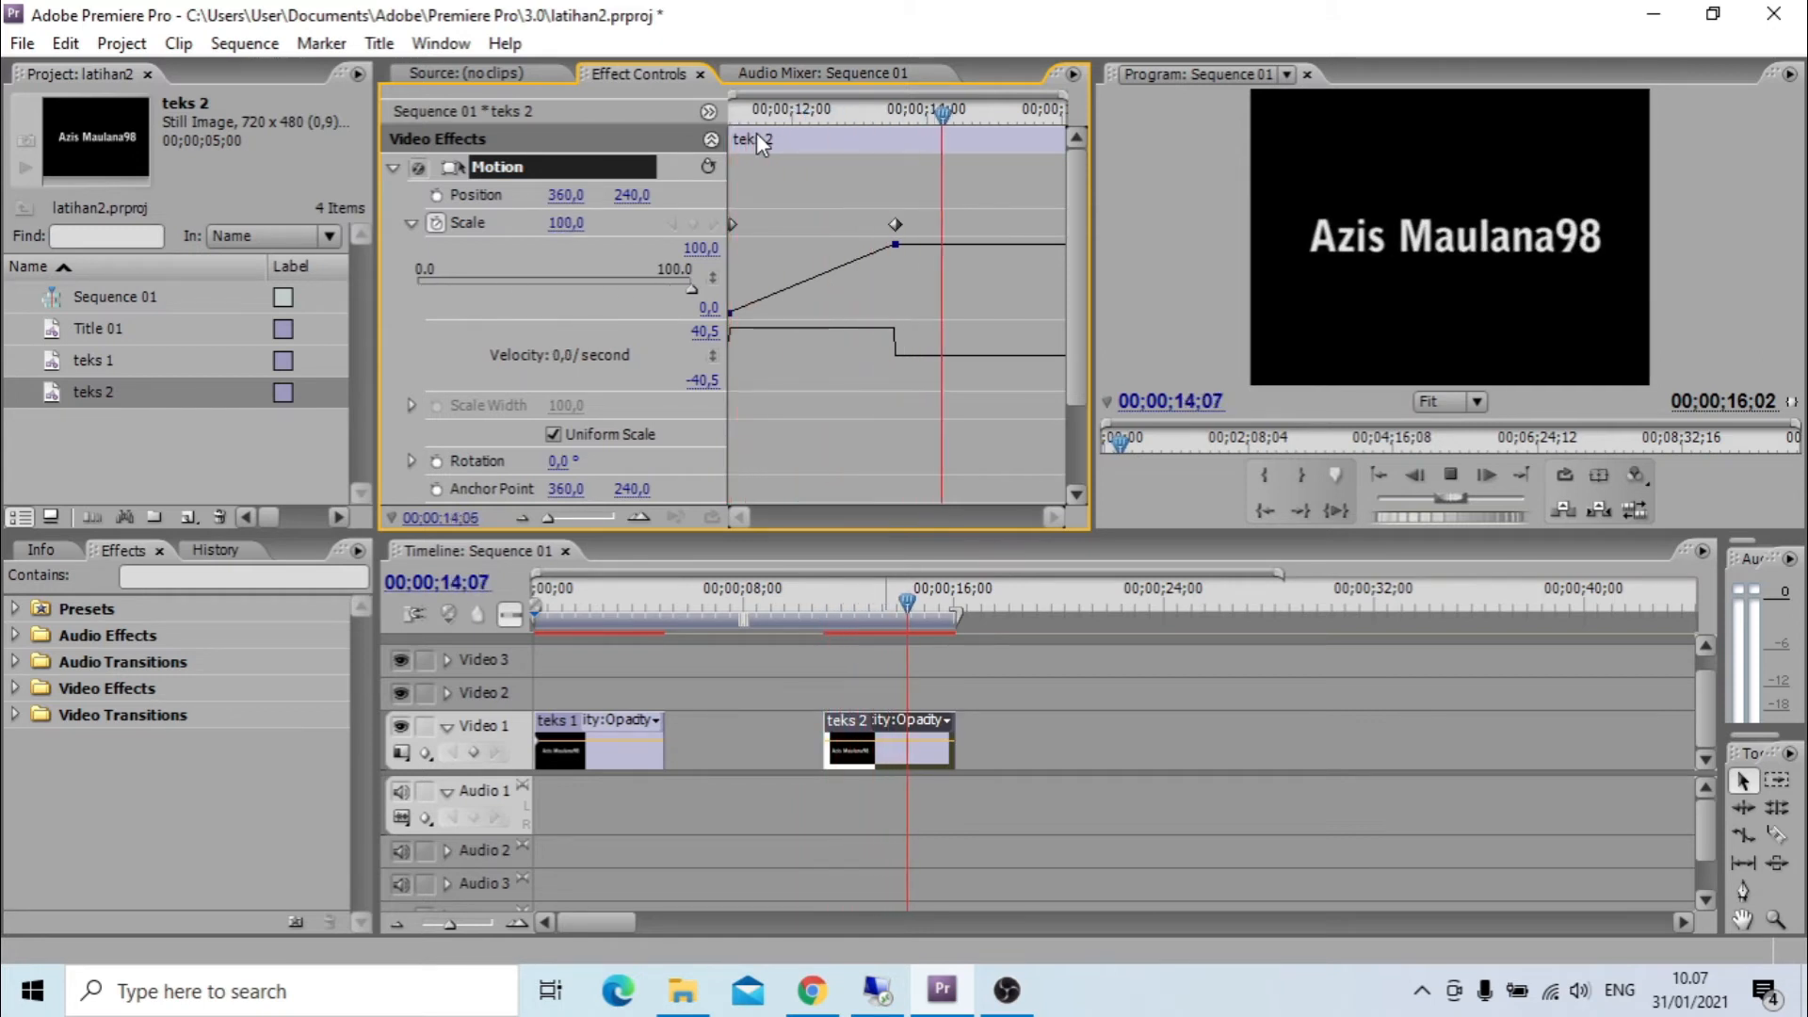
Stop playback and add a scale keyframe of 100 on teks 2 at 00;00;14;06.
key("space")
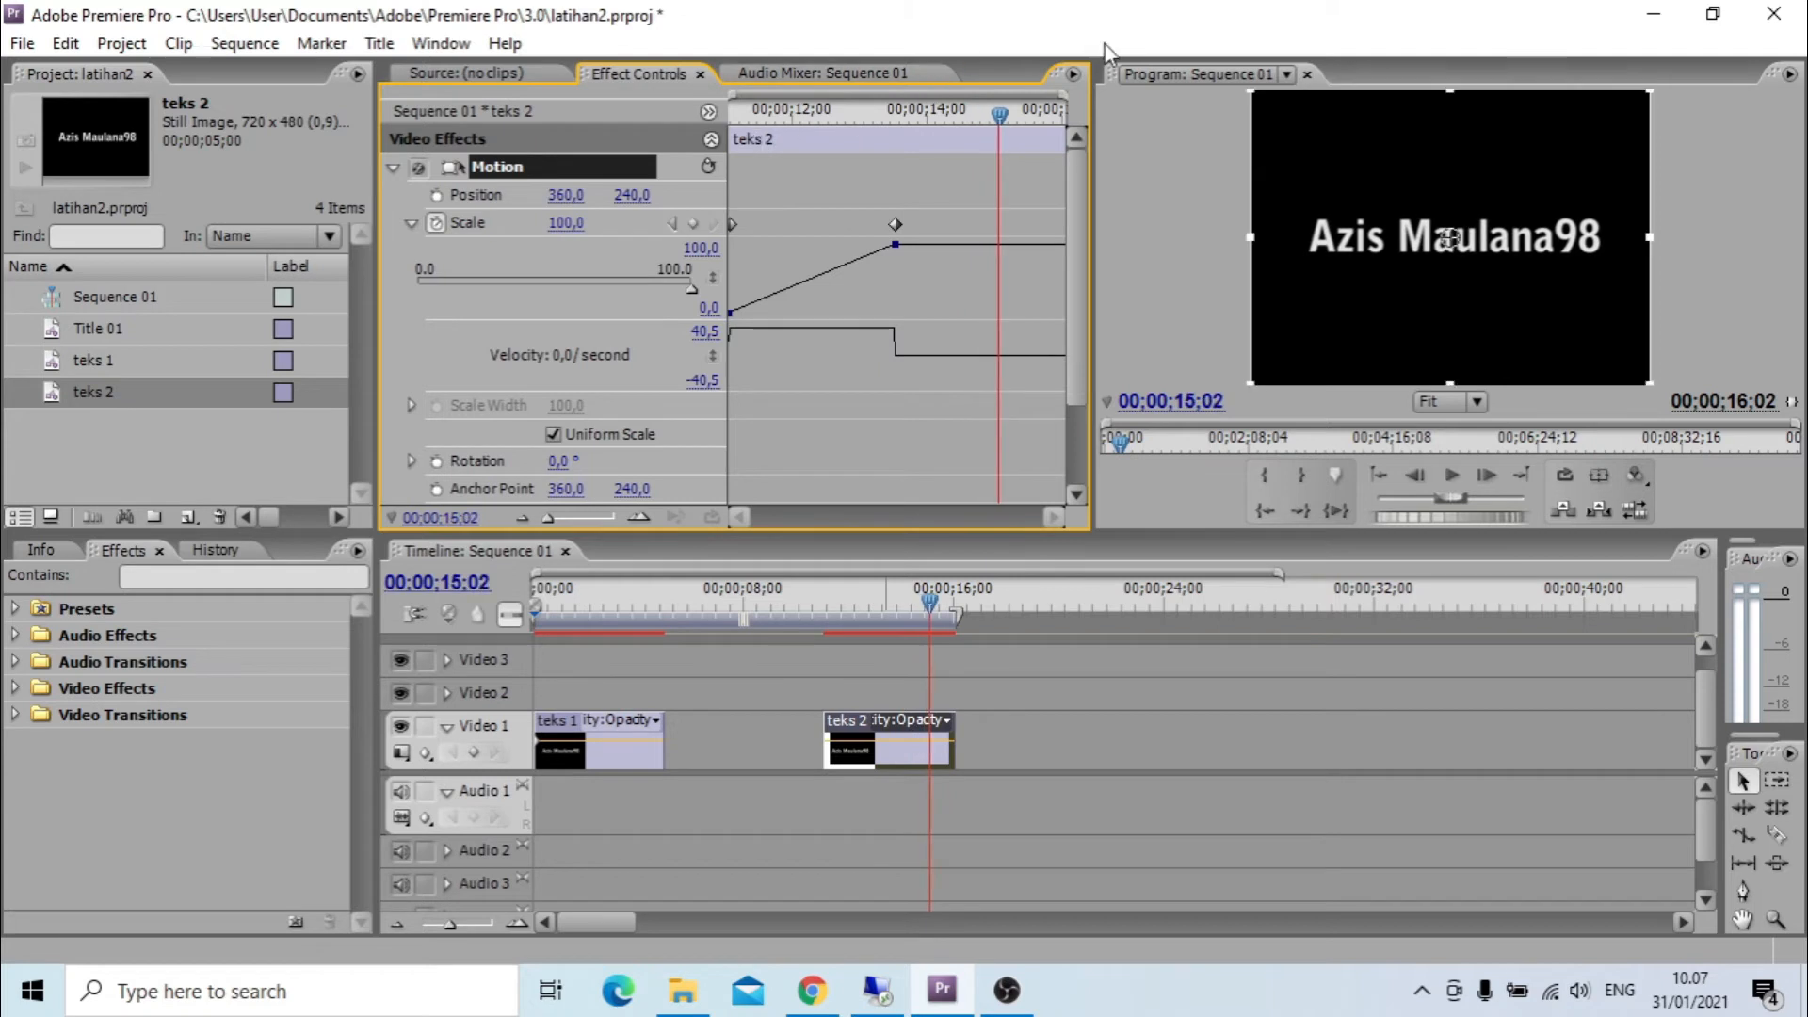
left_click_drag(1002, 111, 941, 134)
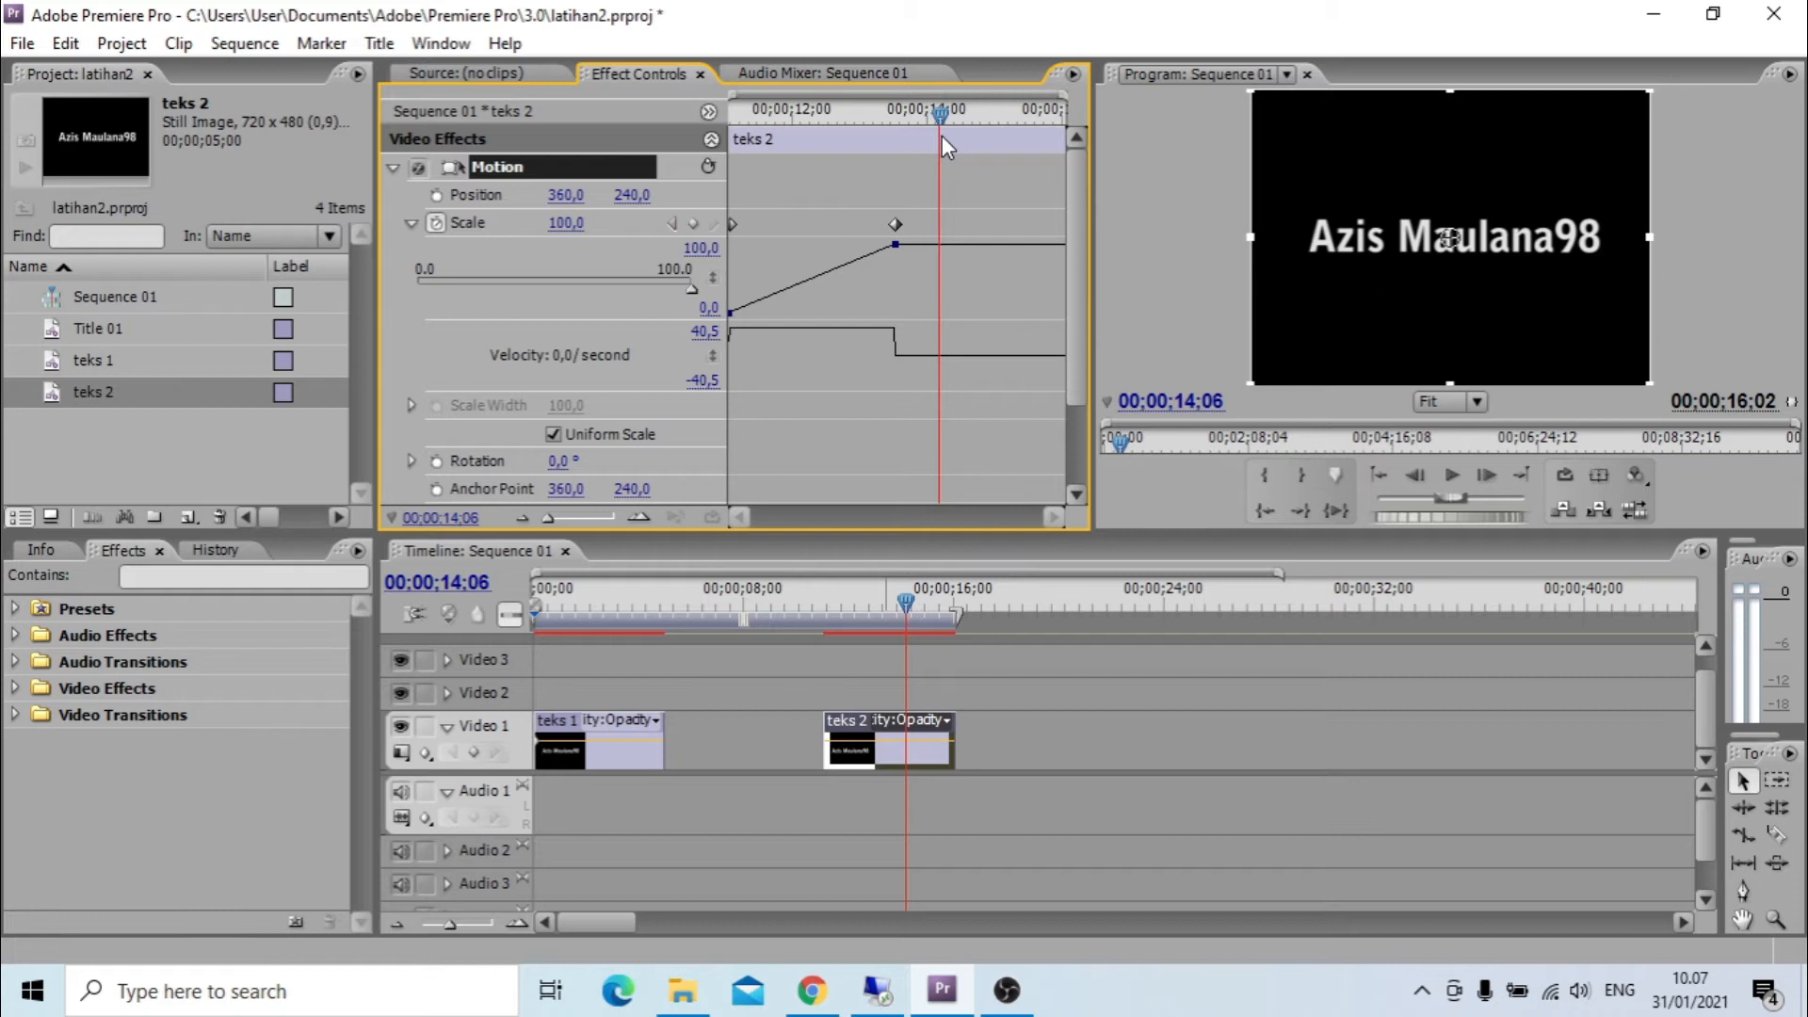
left_click(565, 223)
type("100")
key("Return")
Add a scale keyframe of 0 on teks 2 at 00;00;16;00, near the clip's end.
left_click_drag(941, 115, 1088, 157)
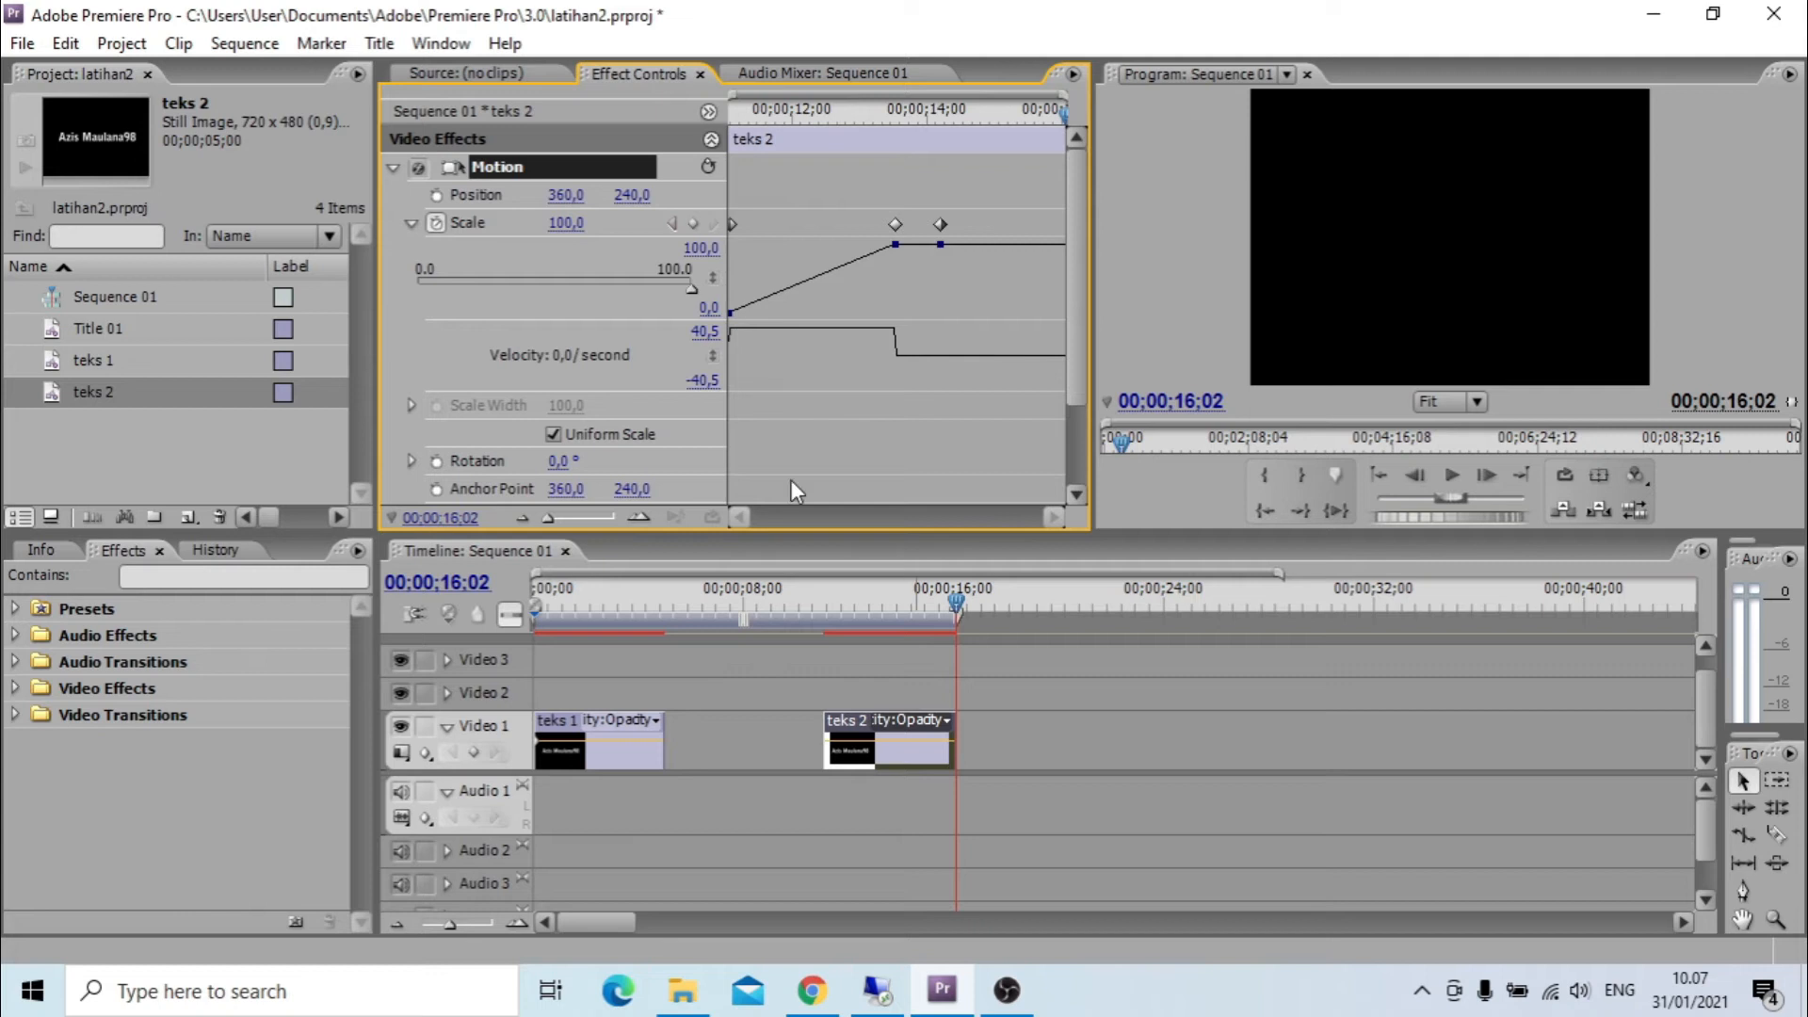
left_click(953, 599)
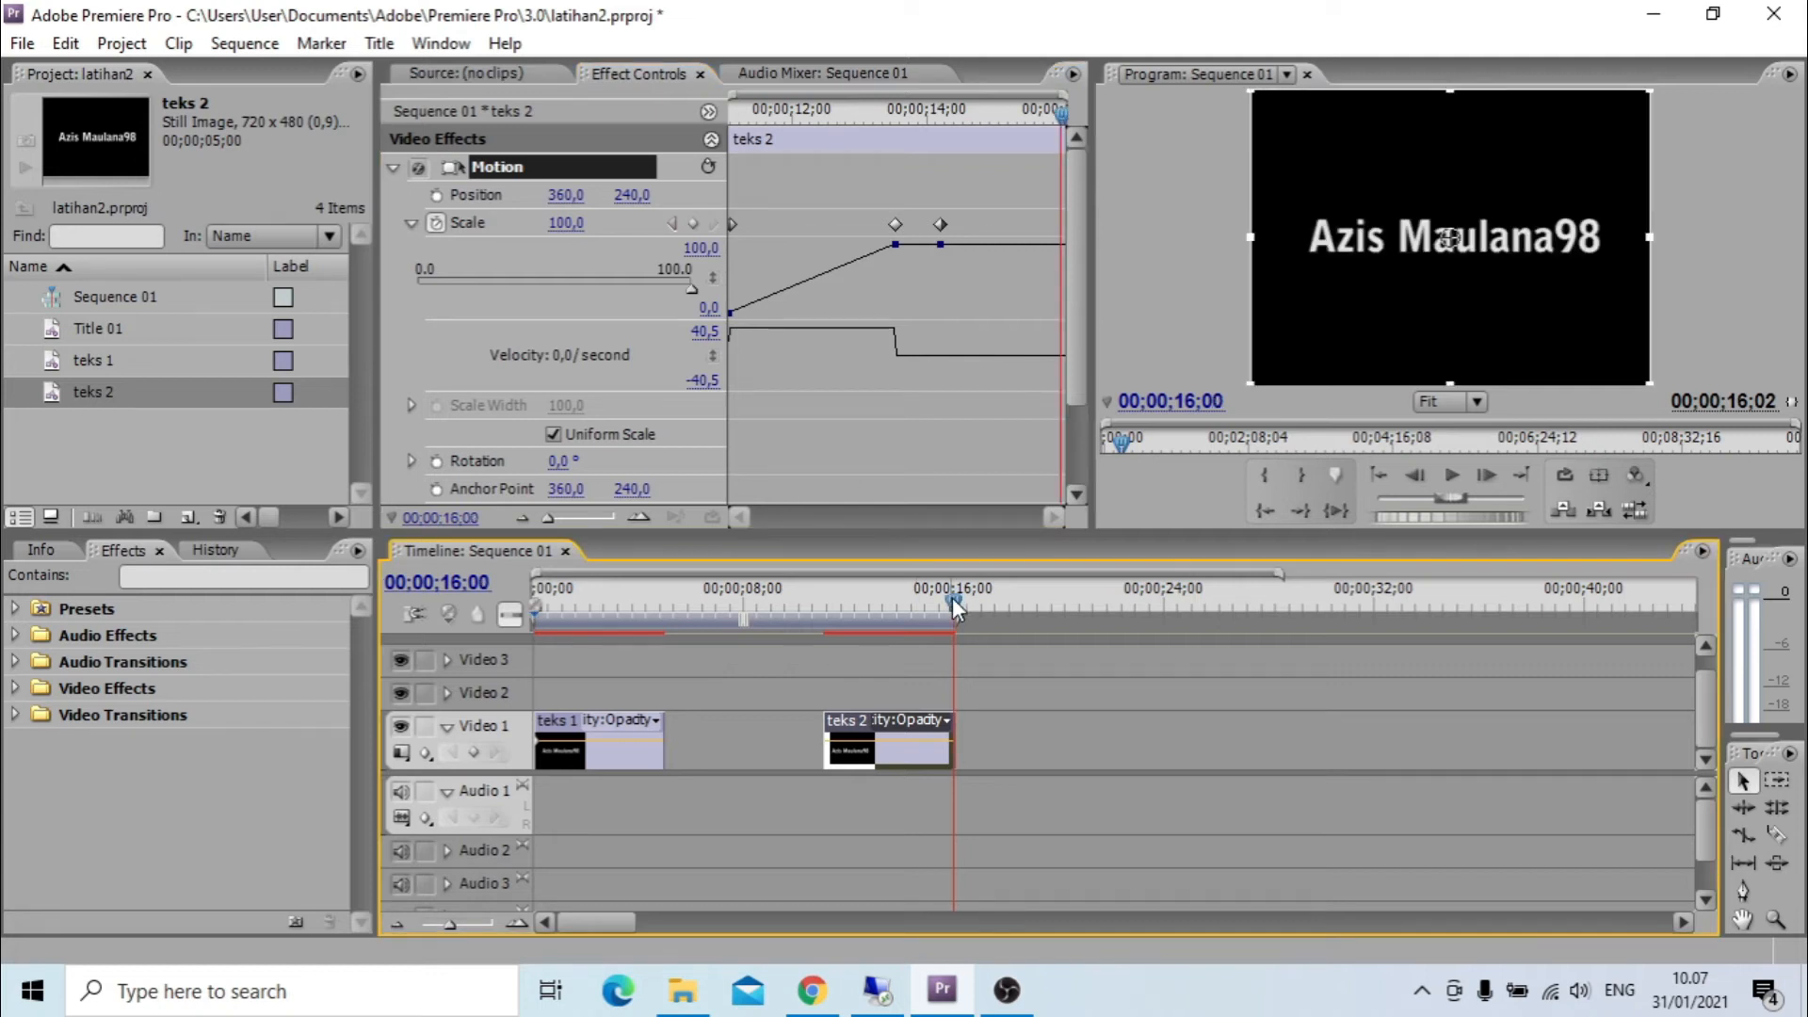
left_click(562, 226)
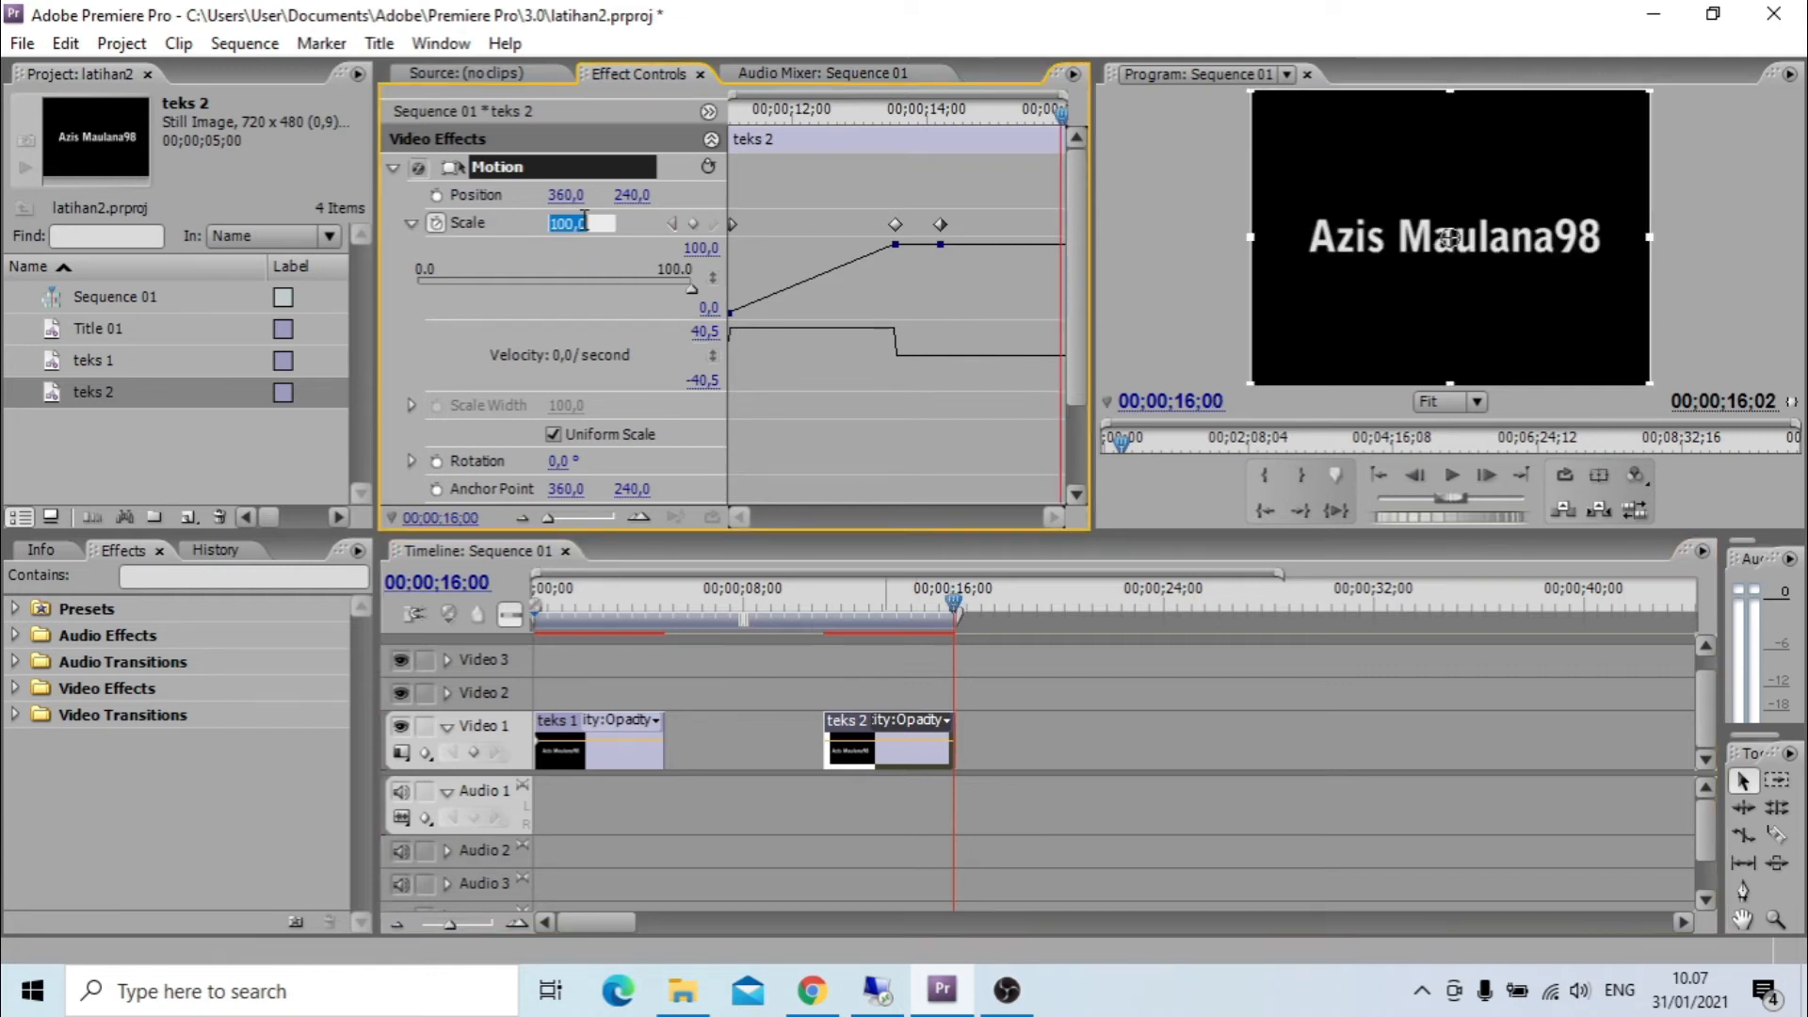
type("0")
key("Return")
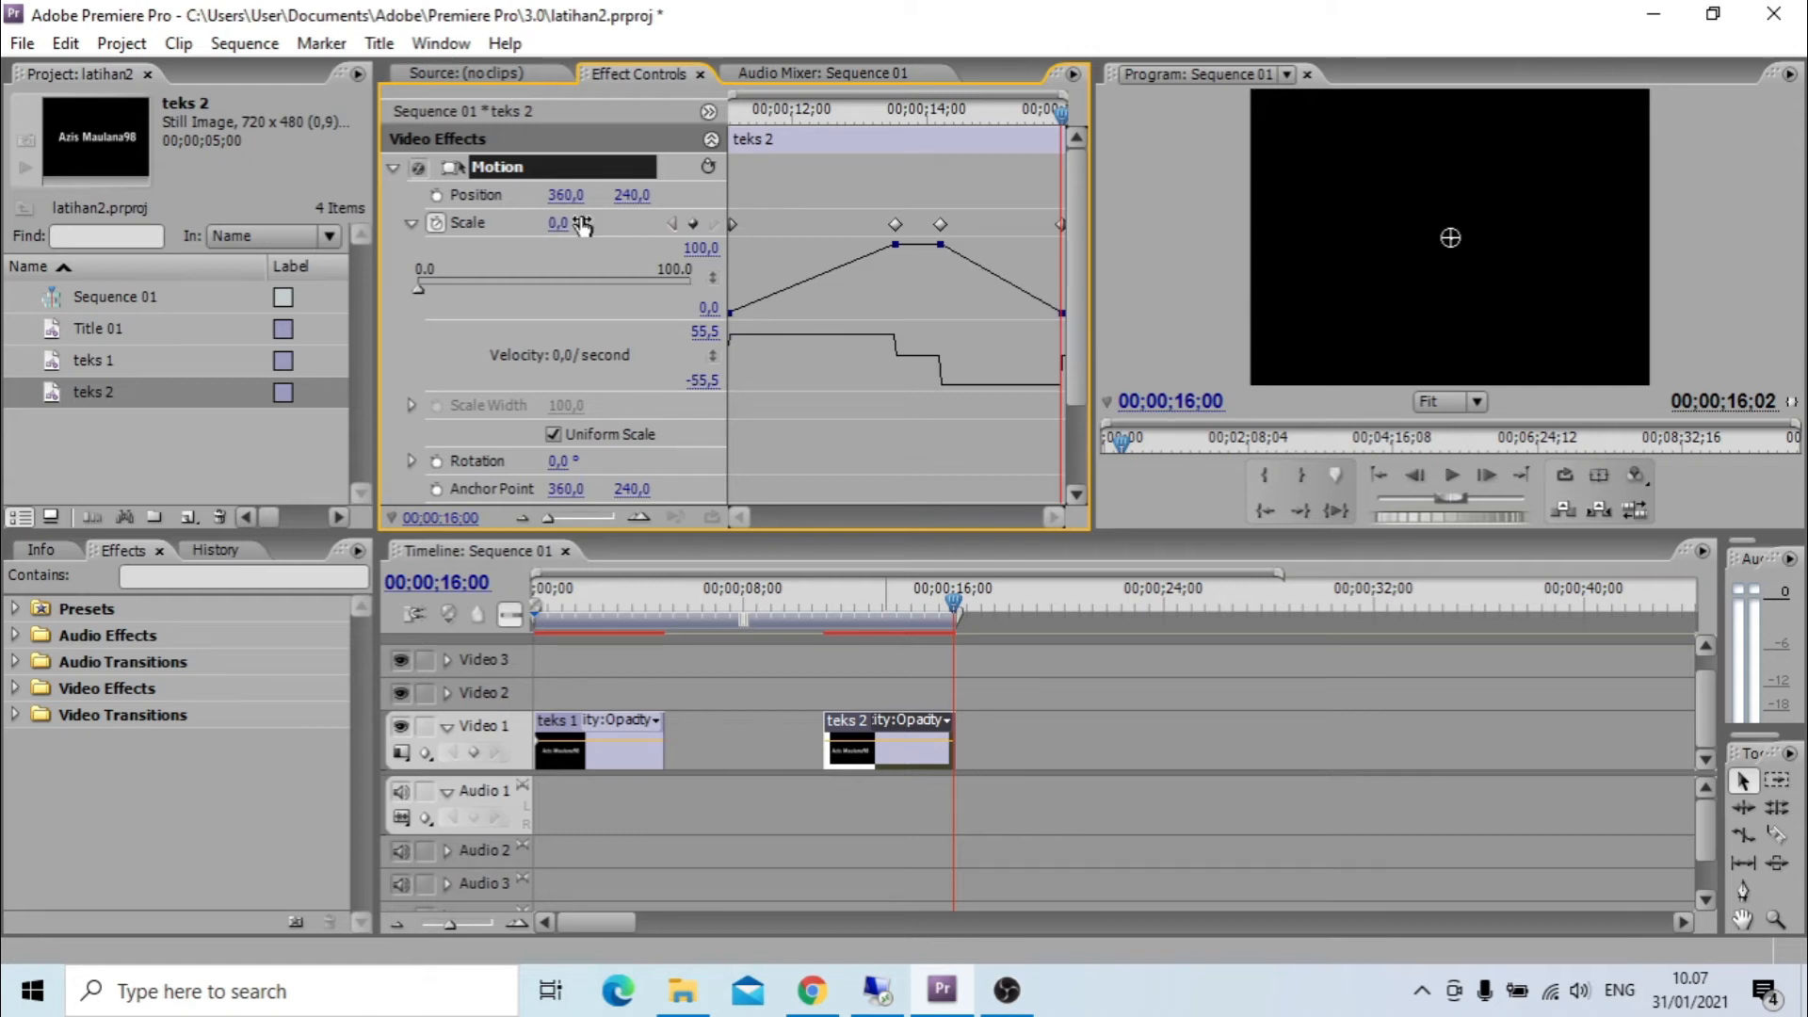
Play the teks 2 zoom-in and zoom-out animation from just before the clip.
left_click(949, 595)
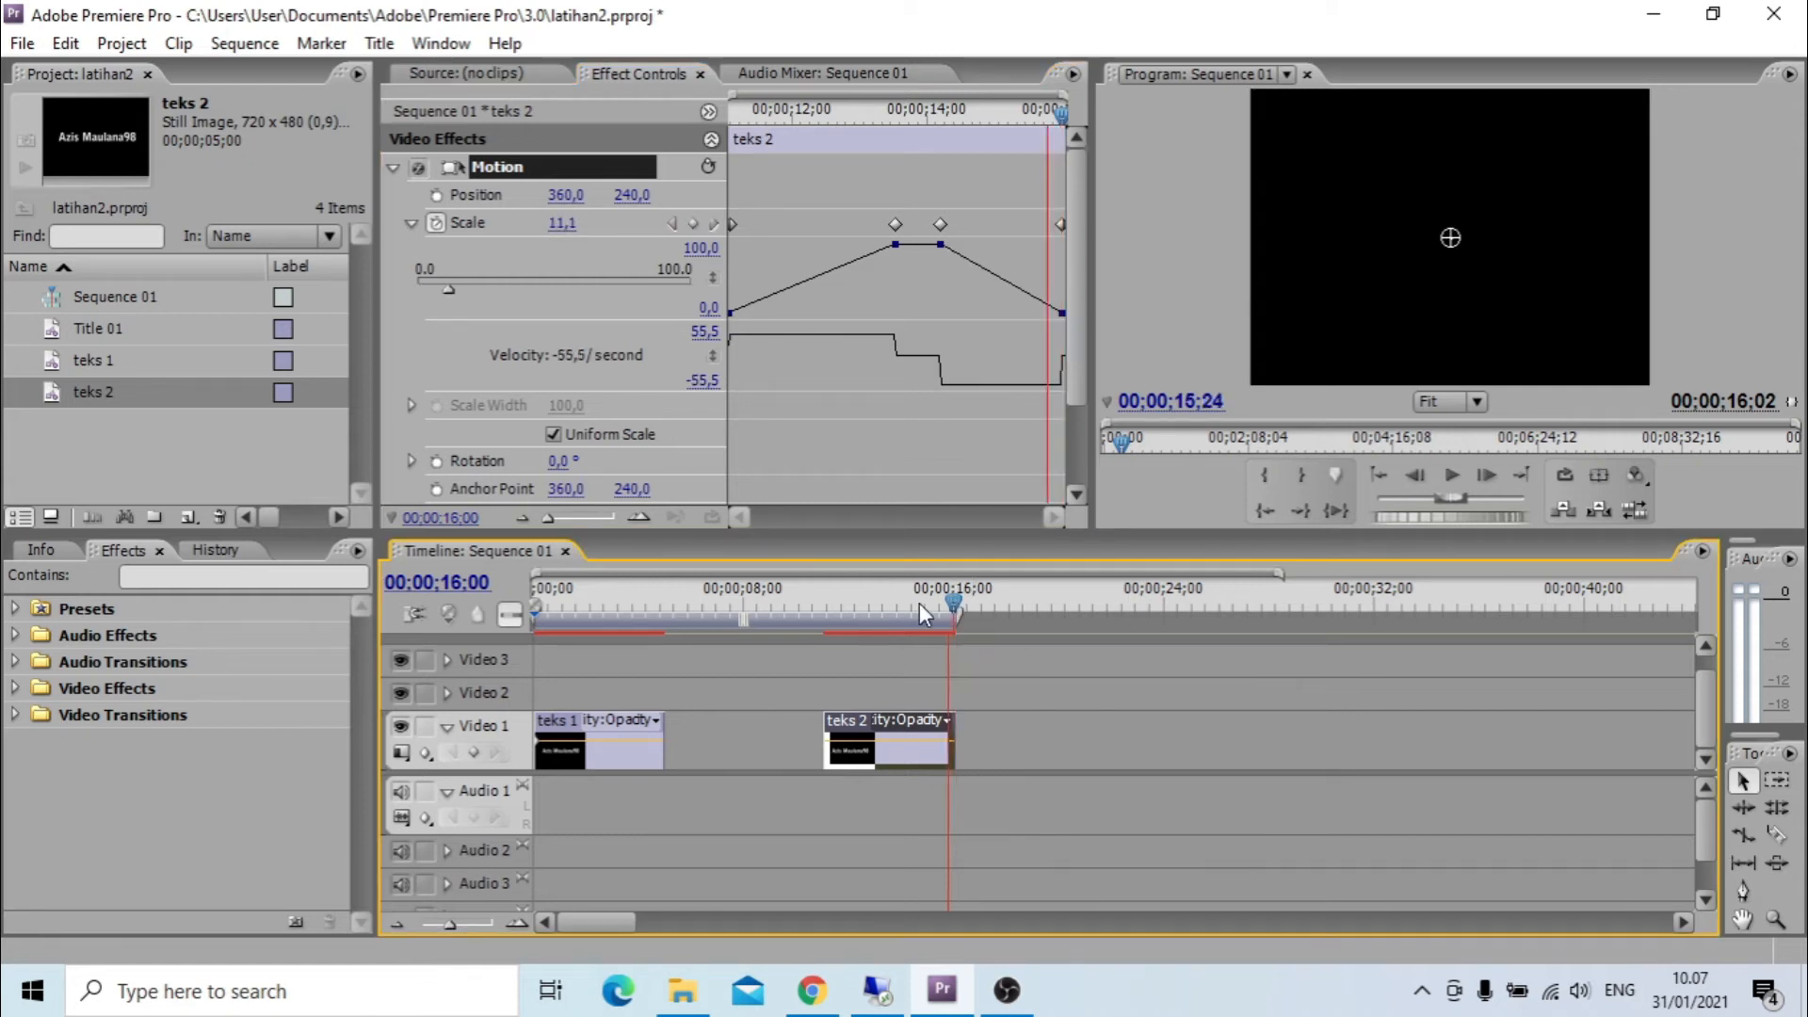
left_click(793, 625)
key("space")
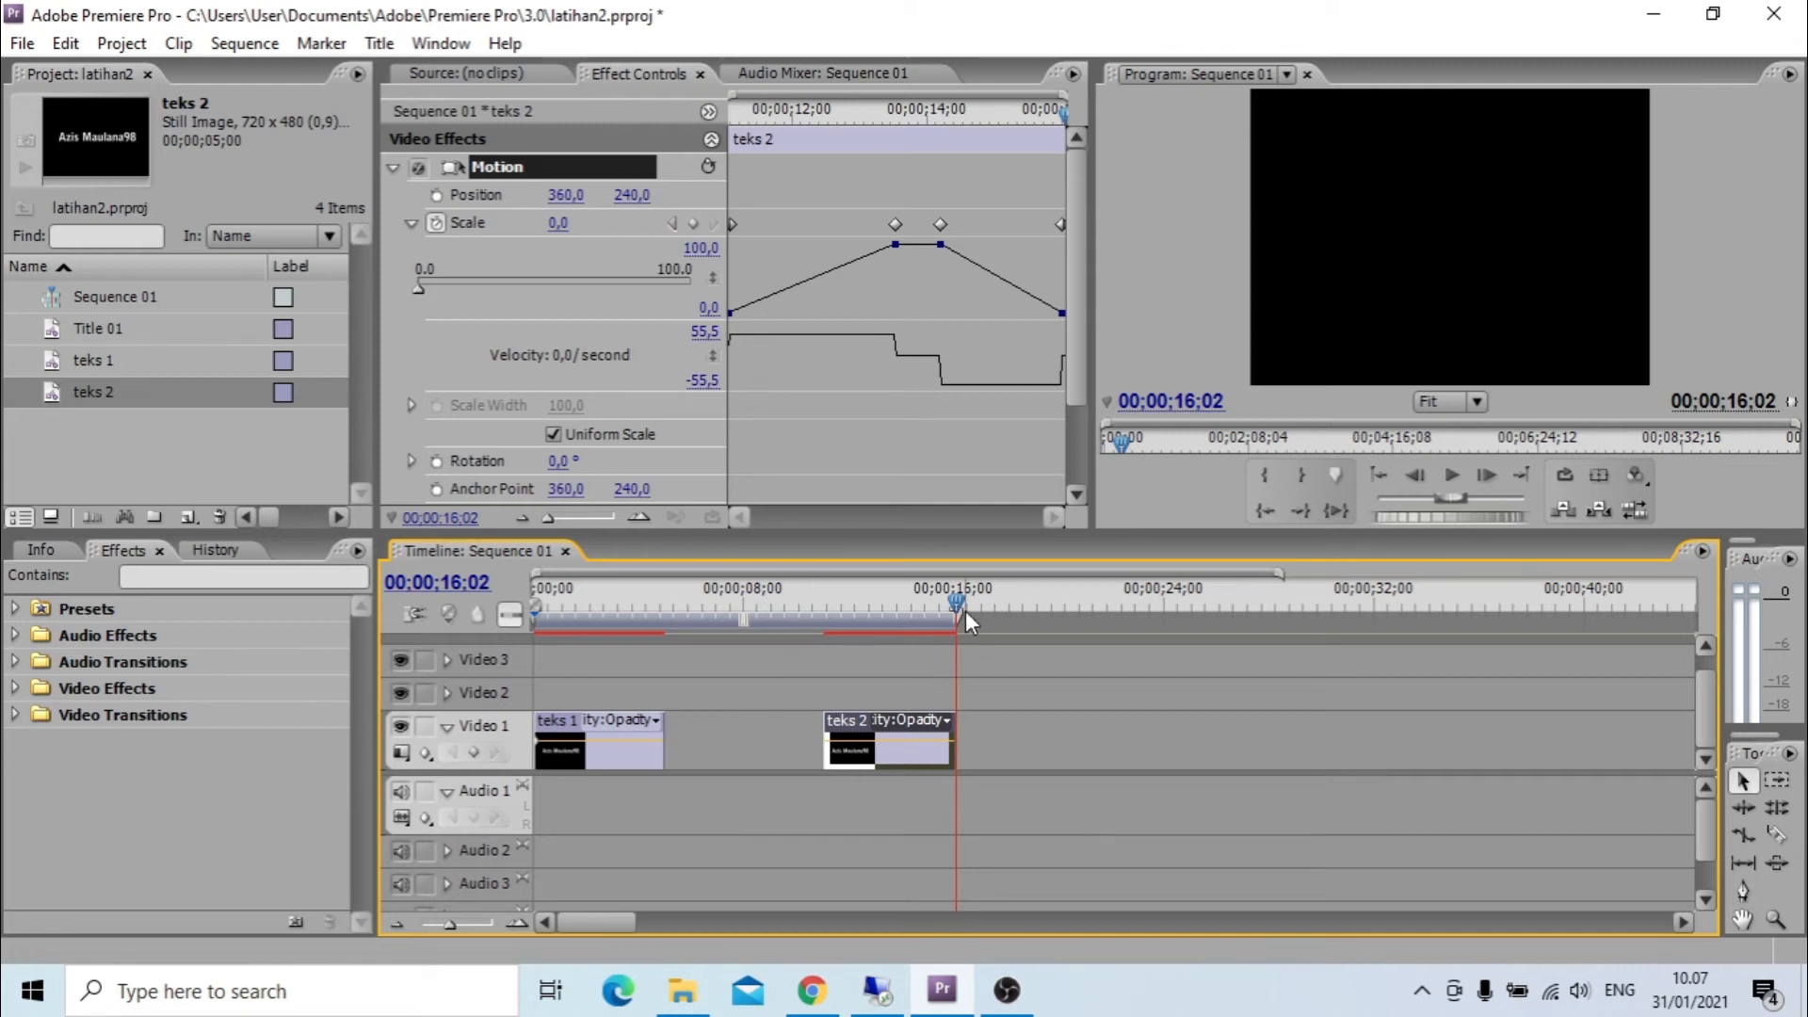
Ripple-delete the gap between teks 1 and teks 2 on Video 1 and play the sequence from its start.
right_click(725, 744)
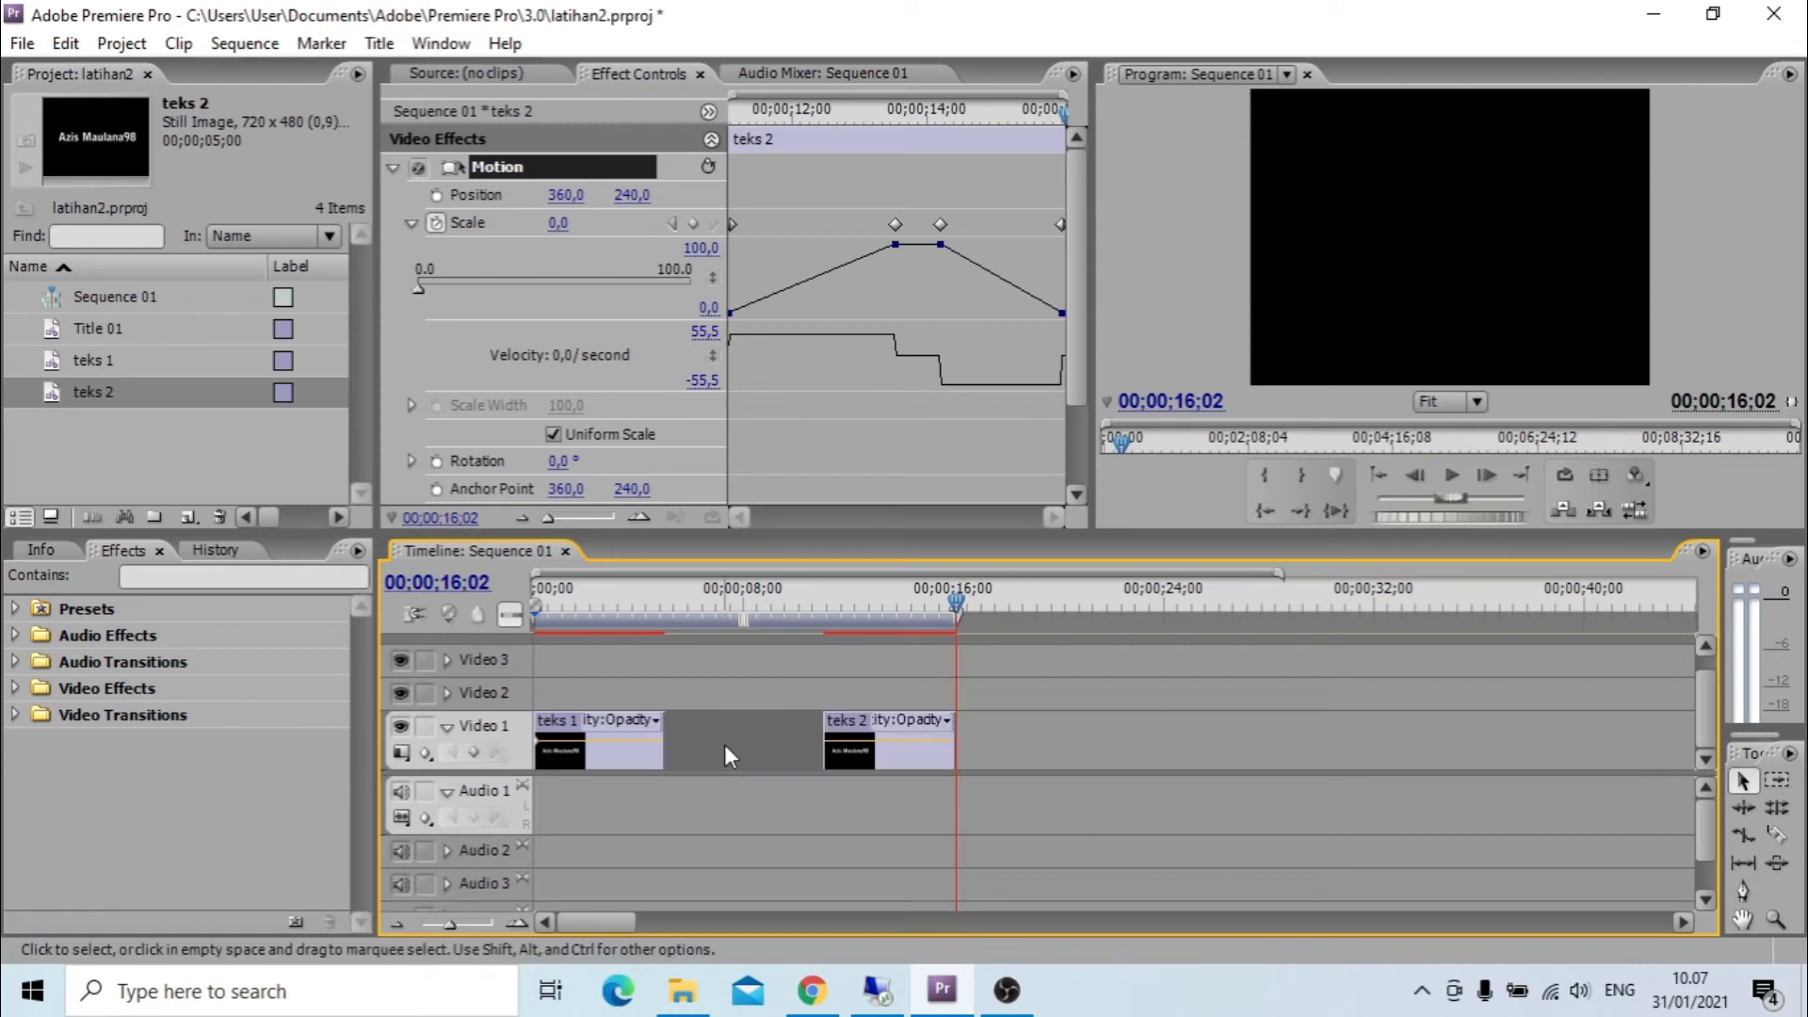
left_click(740, 757)
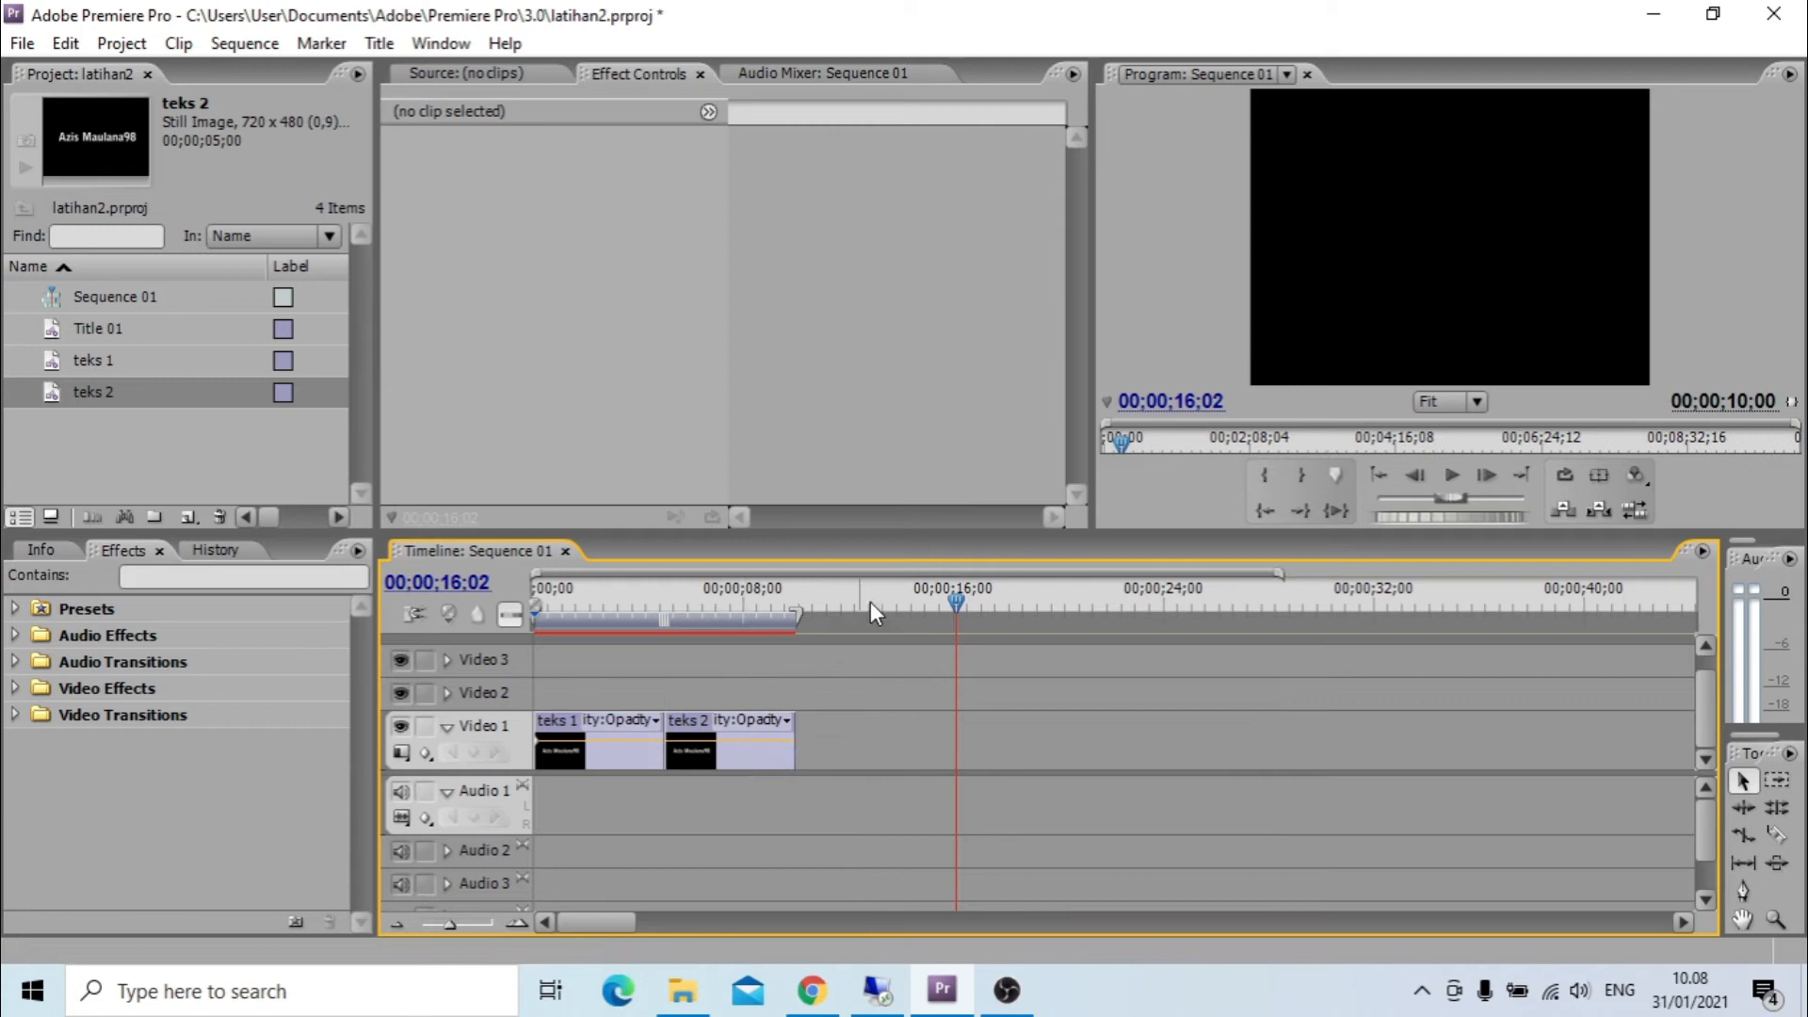
left_click_drag(940, 597, 510, 621)
key("space")
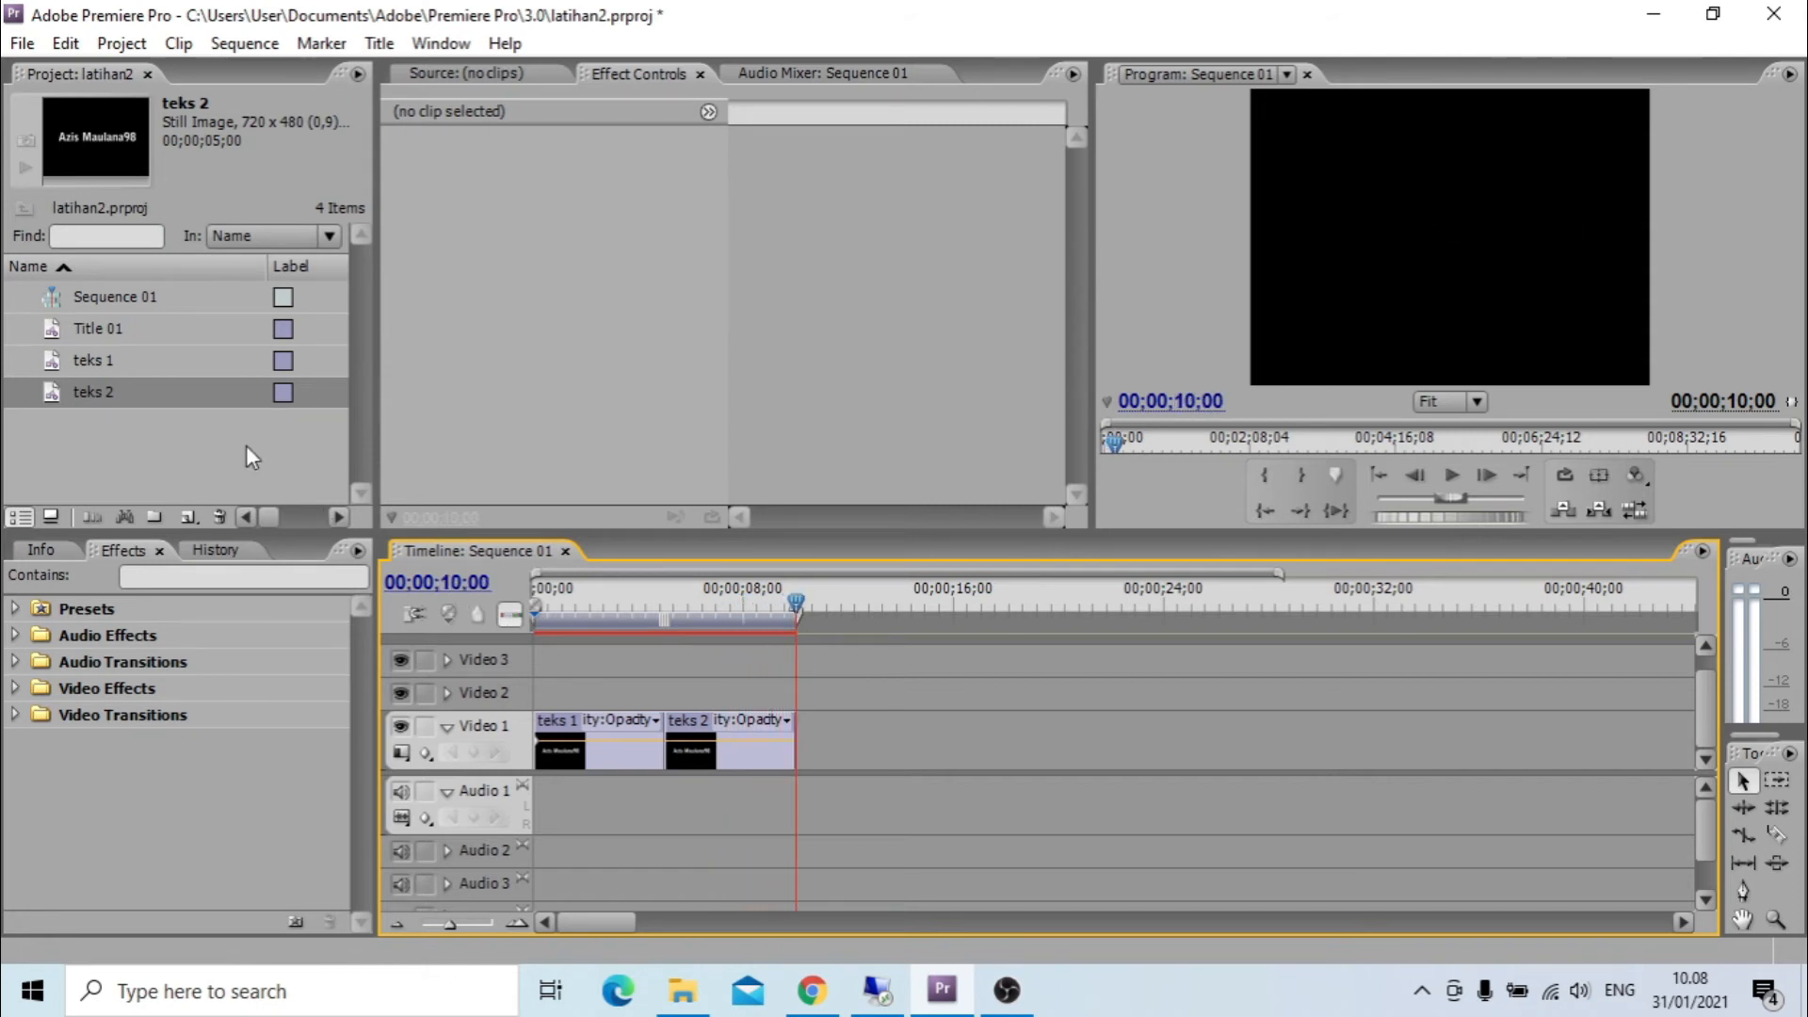
Copy and paste the teks 2 title within the project and rename the duplicate teks 3.
right_click(75, 398)
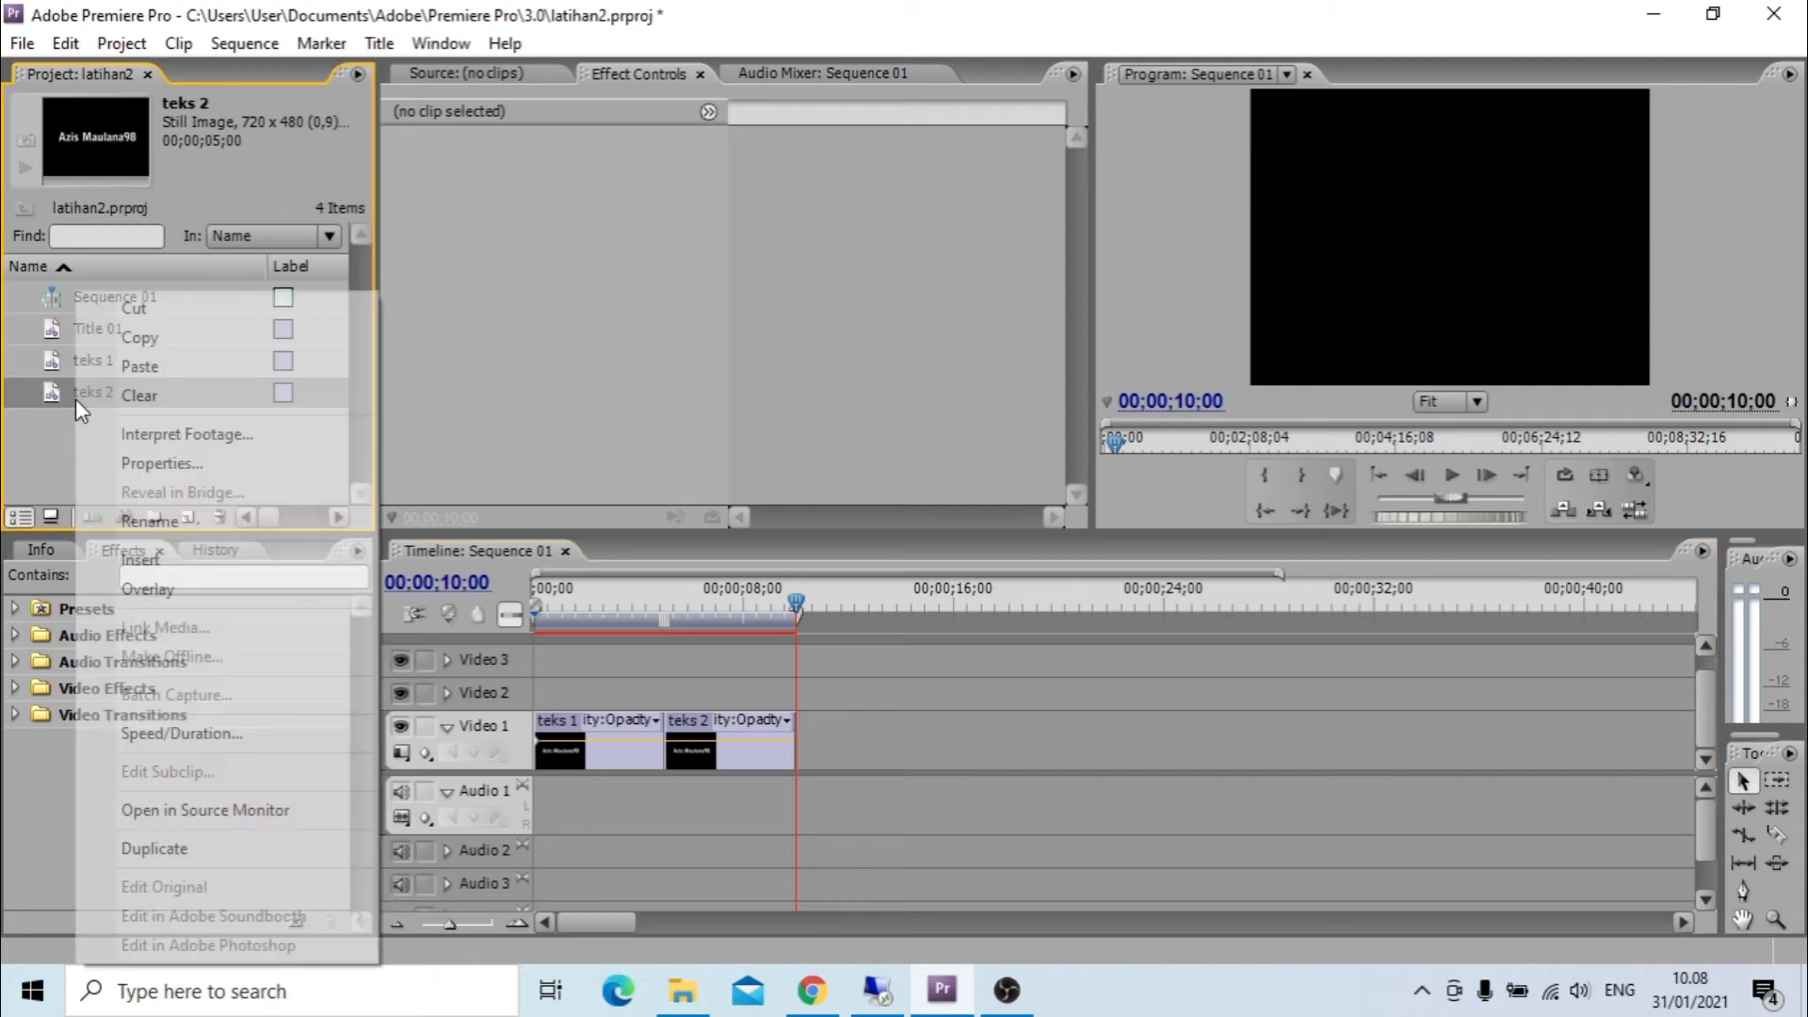
left_click(202, 339)
right_click(139, 421)
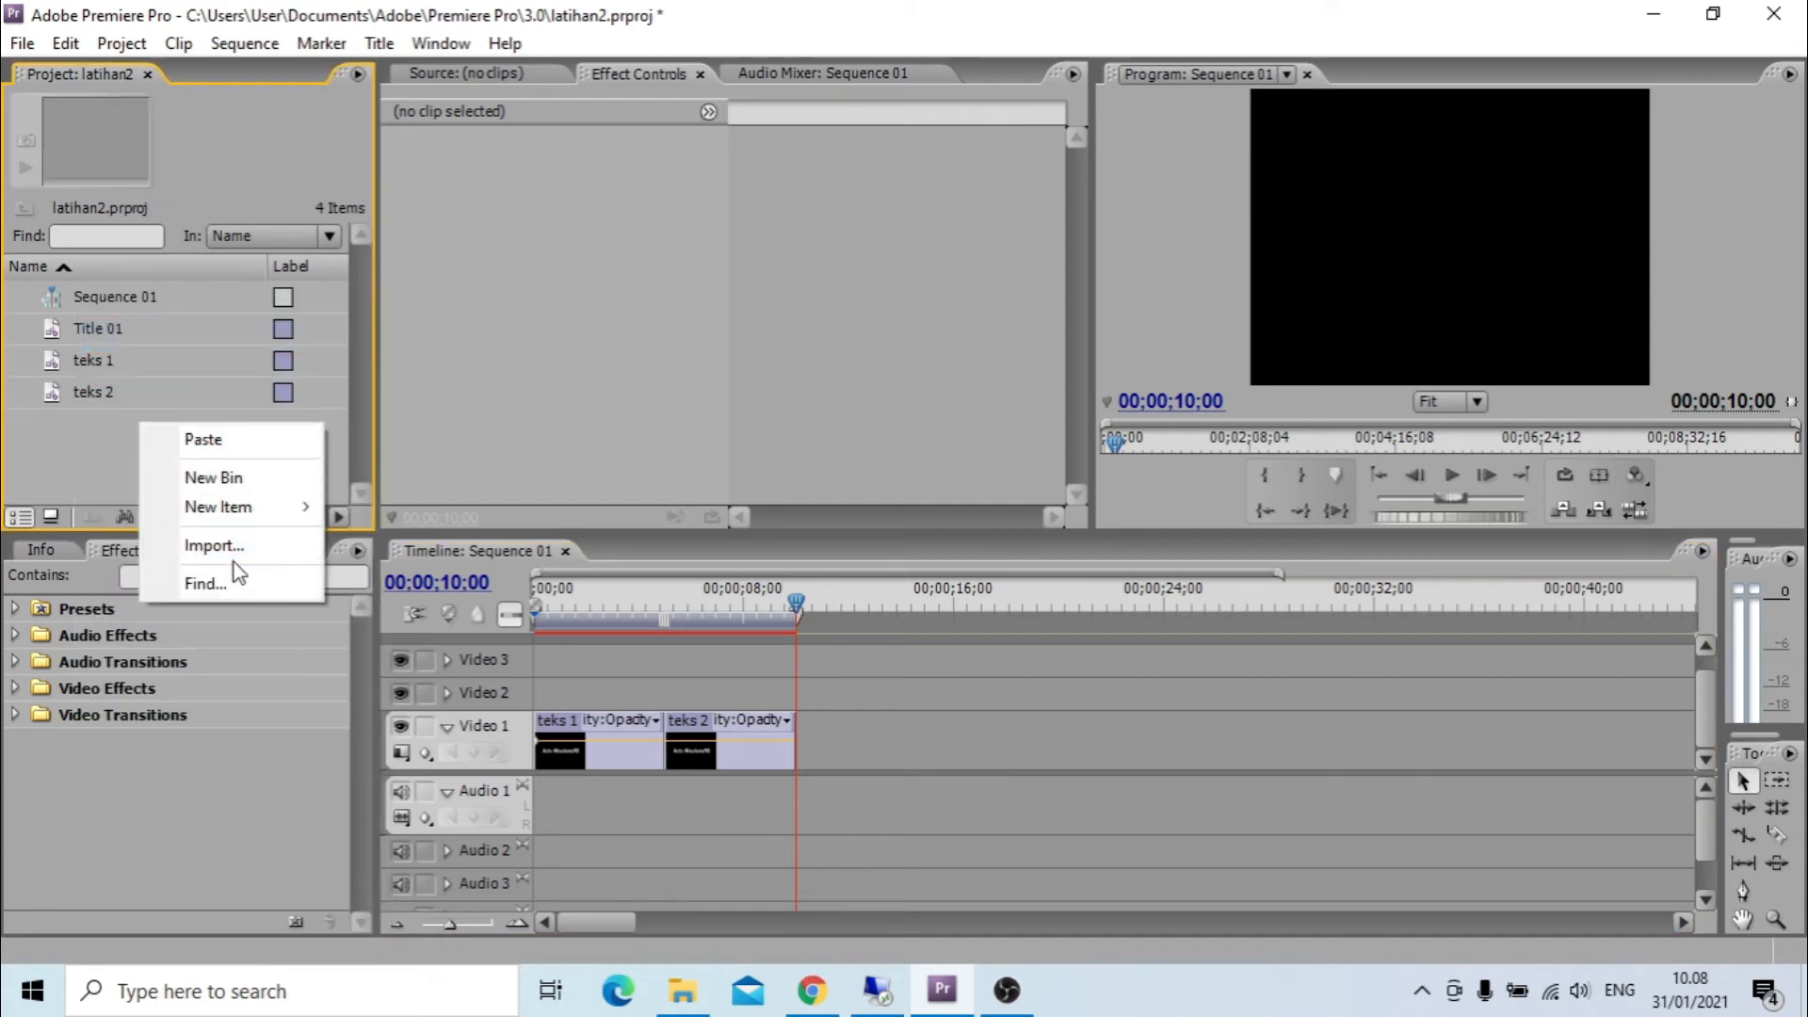
left_click(198, 439)
left_click(83, 420)
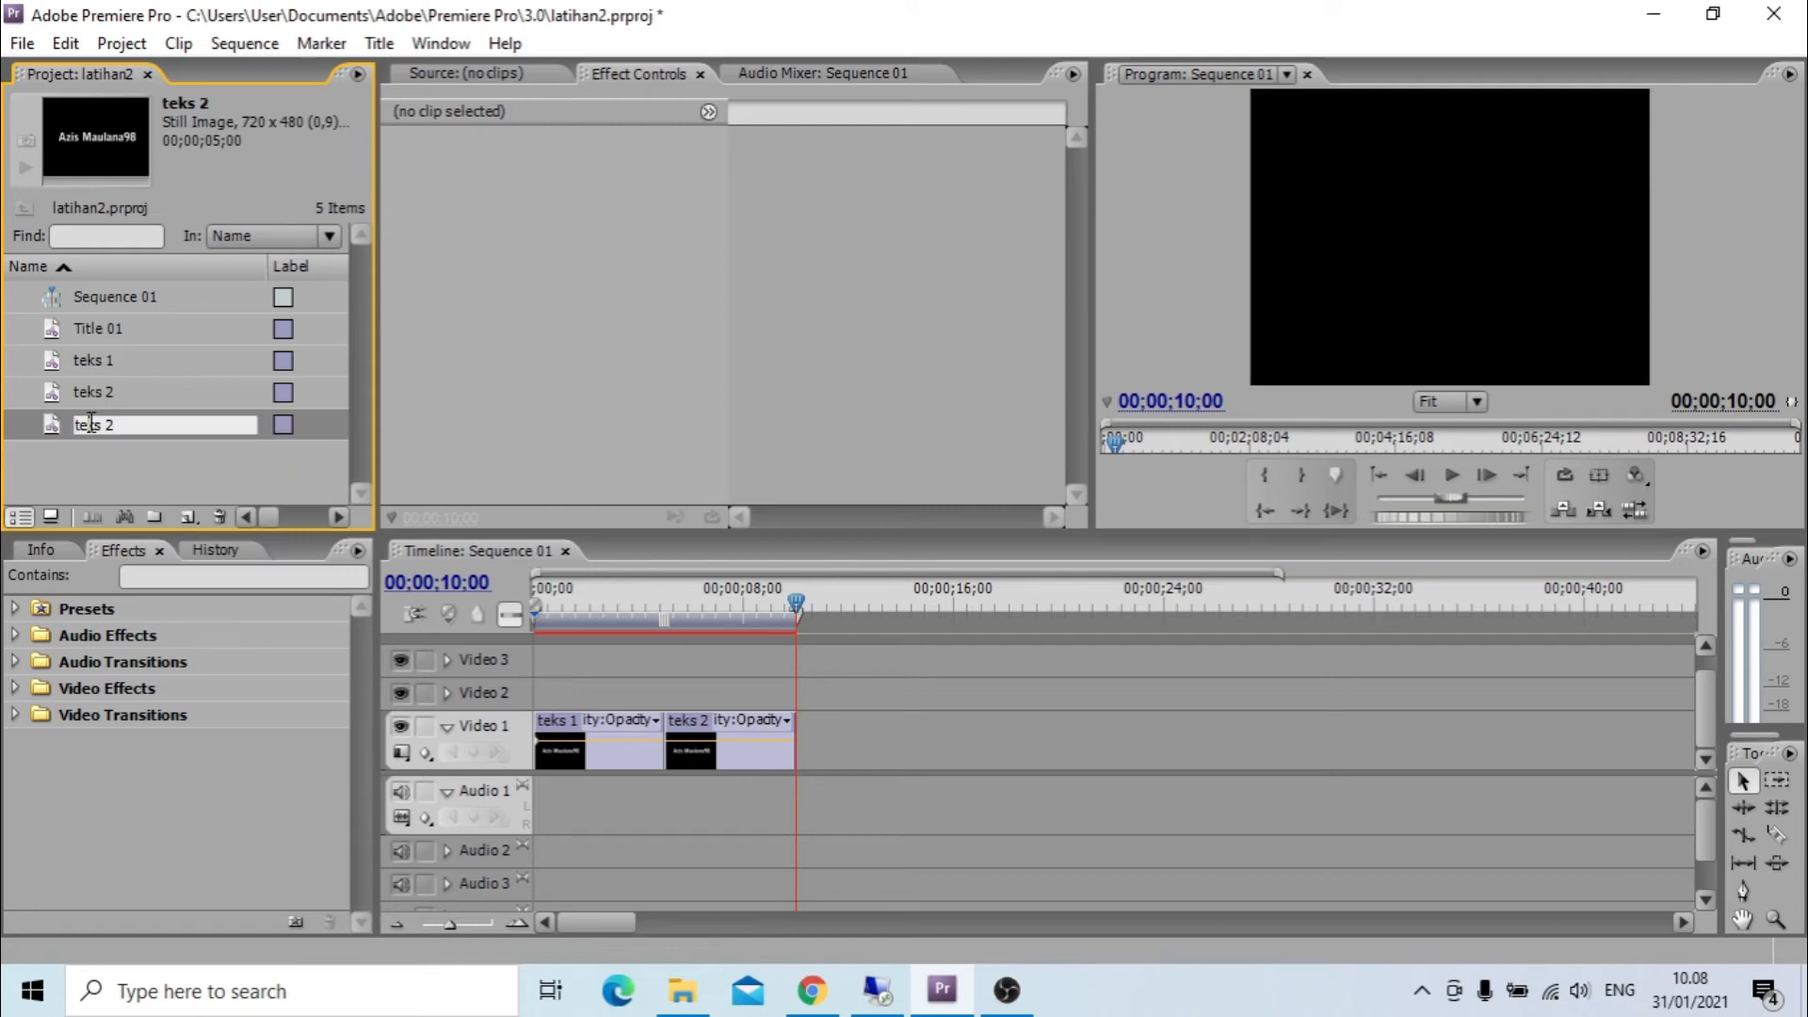
key("BackSpace")
type("3")
key("Return")
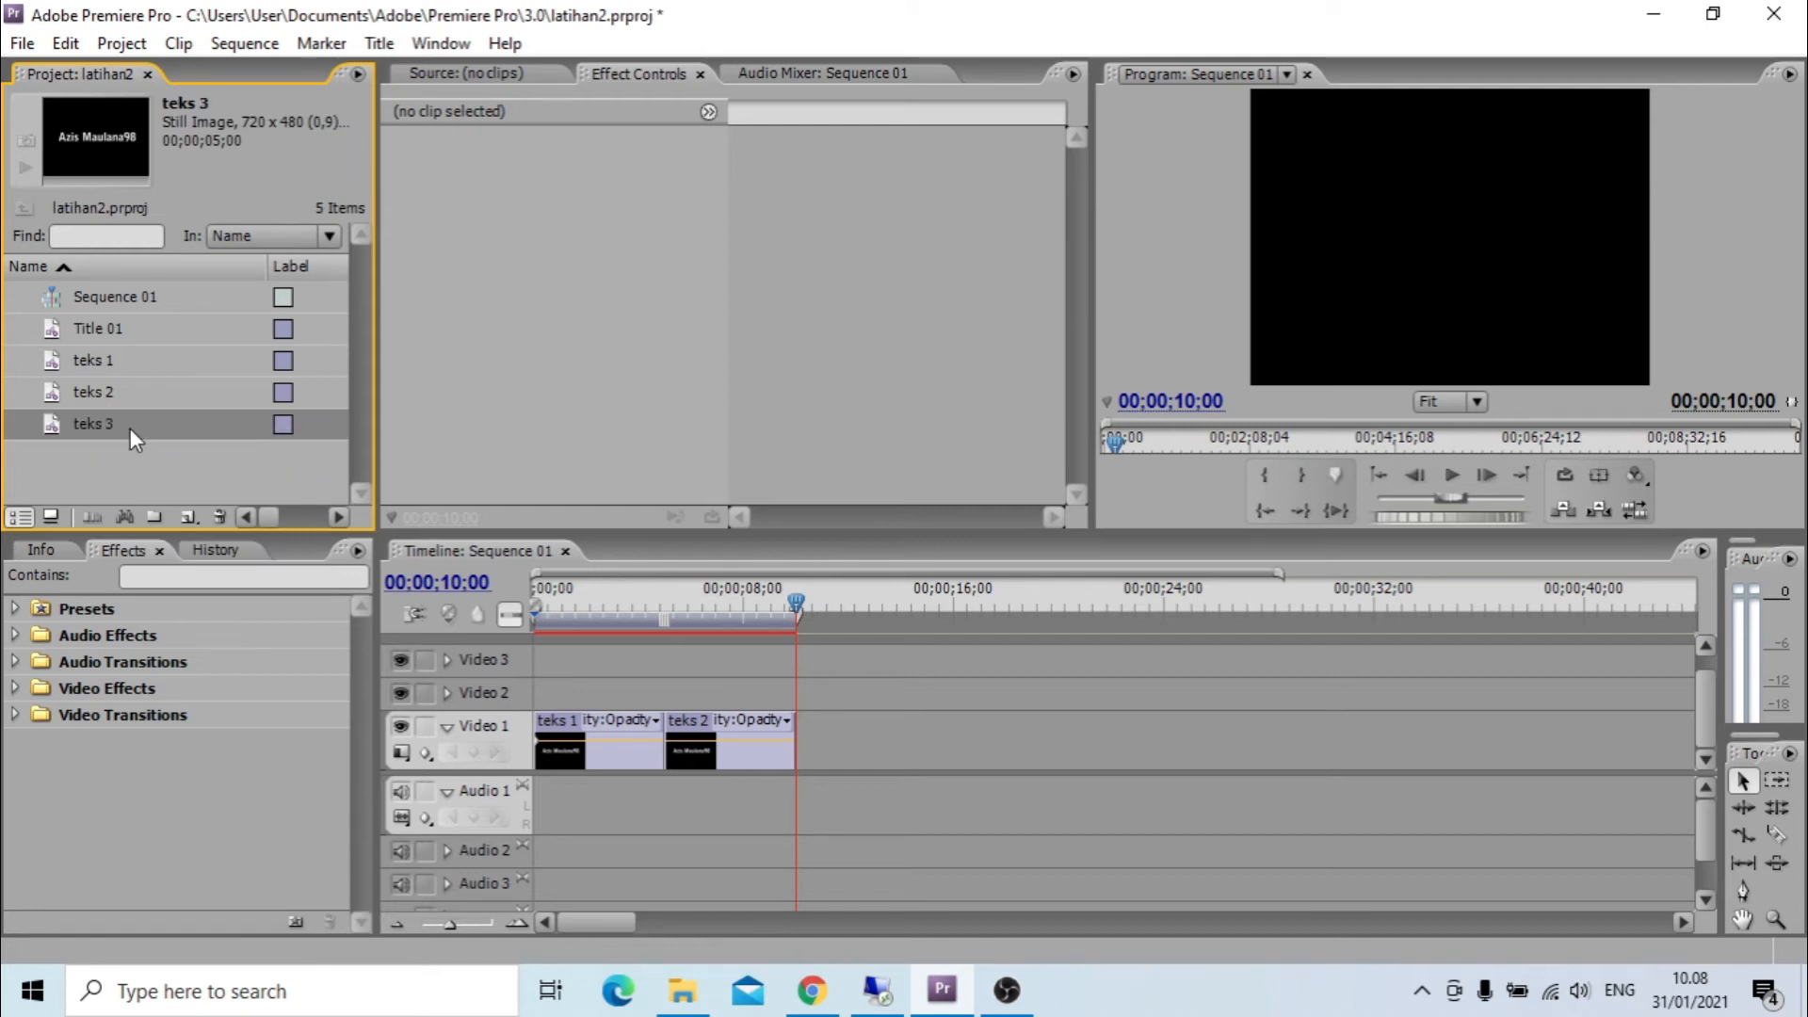
Place teks 3 on Video 1 after teks 2, expand its Motion properties, and bring the playhead to its start at 00;00;12;01.
left_click_drag(57, 421, 852, 751)
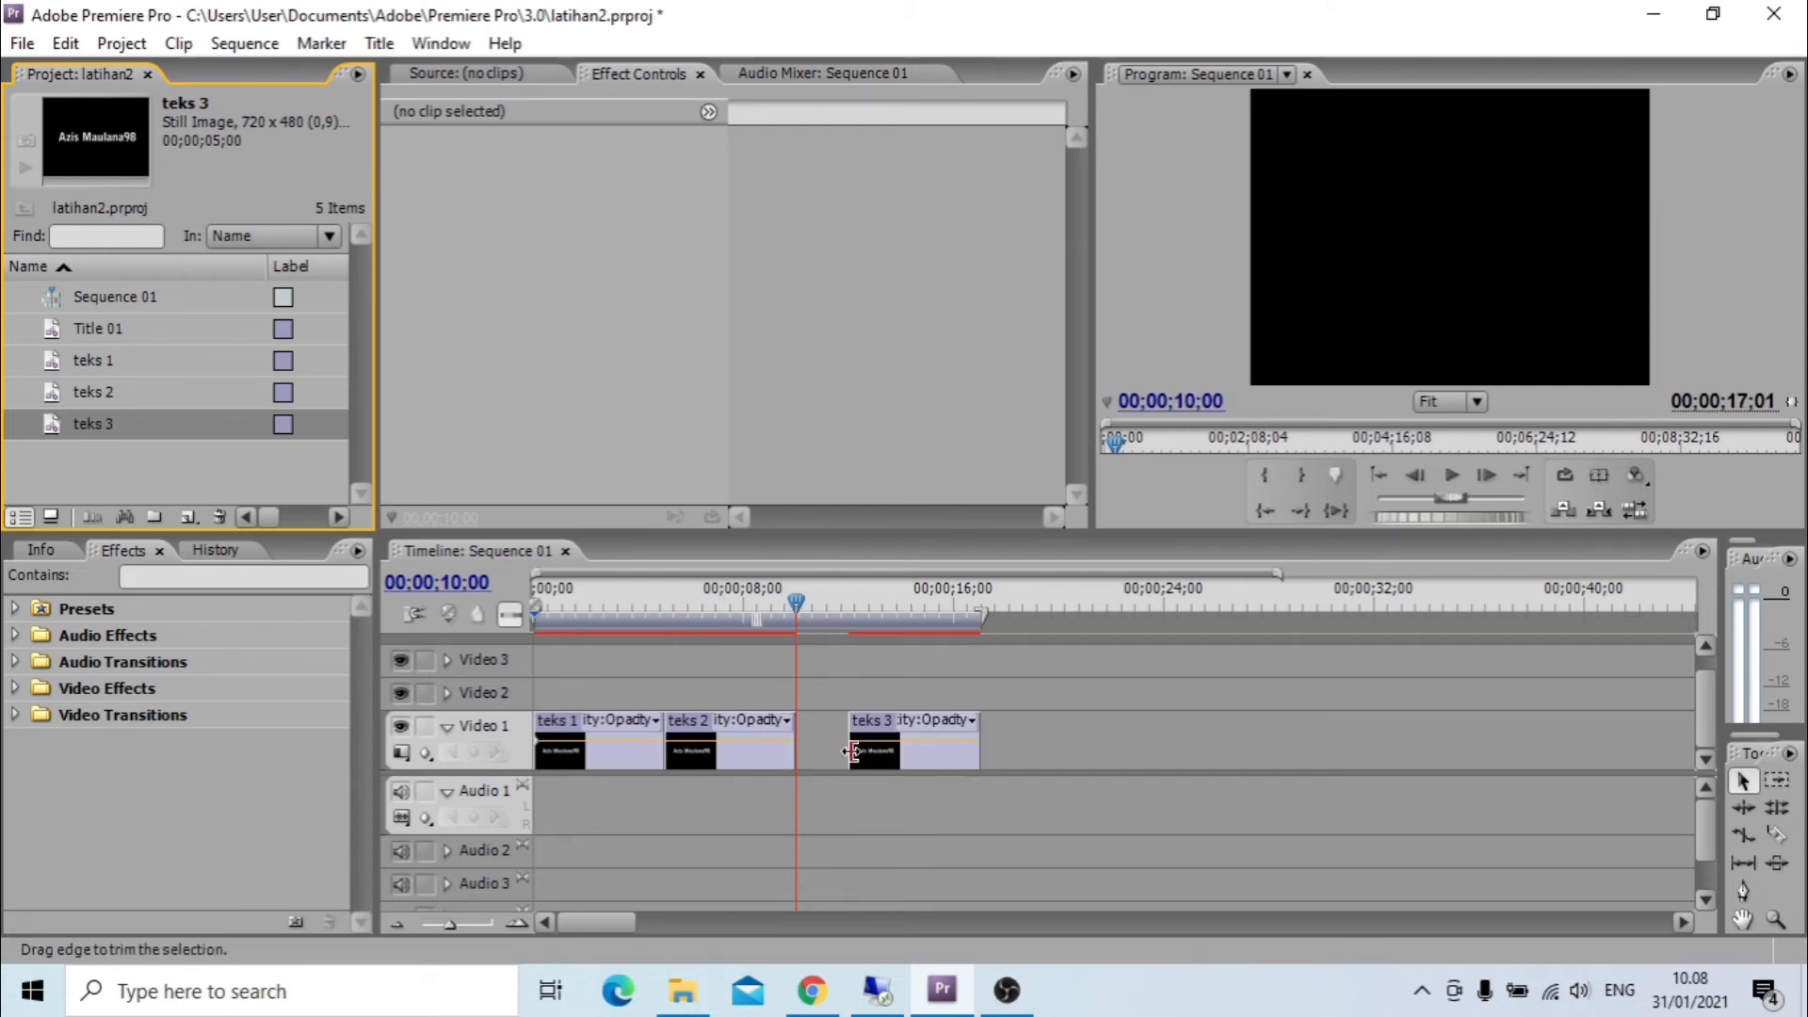
left_click_drag(893, 590, 854, 604)
left_click(912, 736)
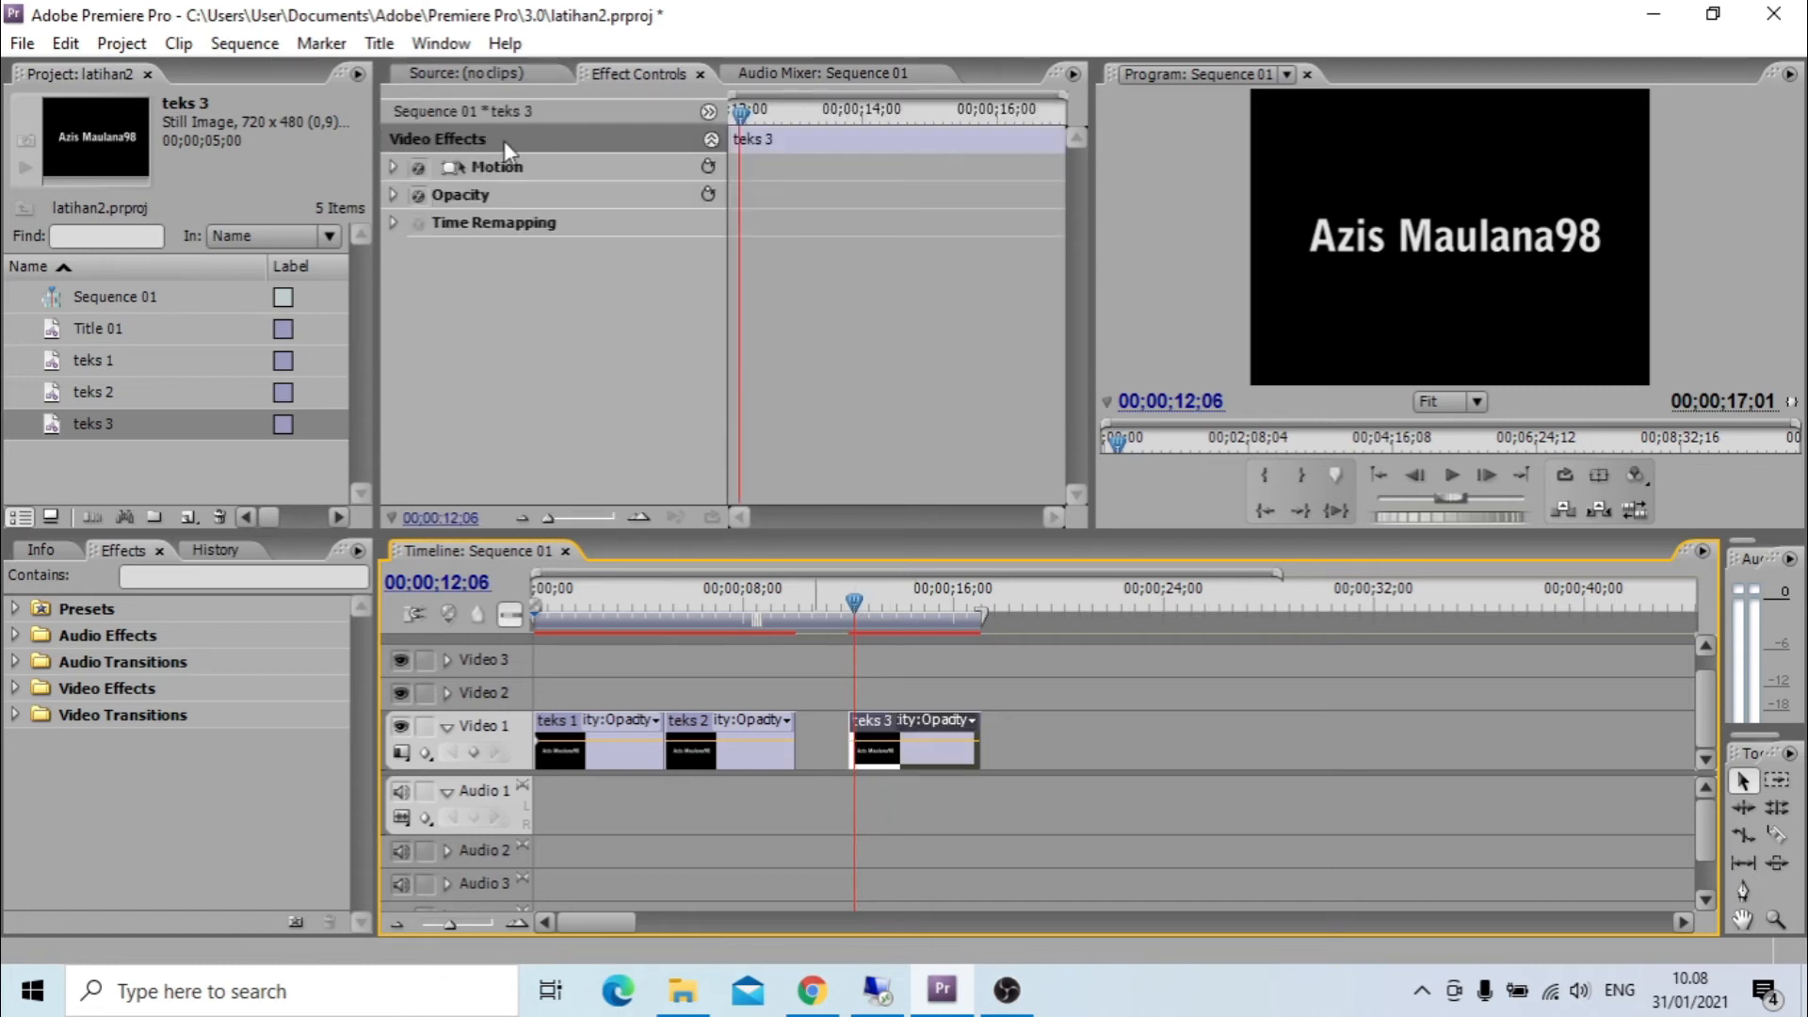
left_click(394, 167)
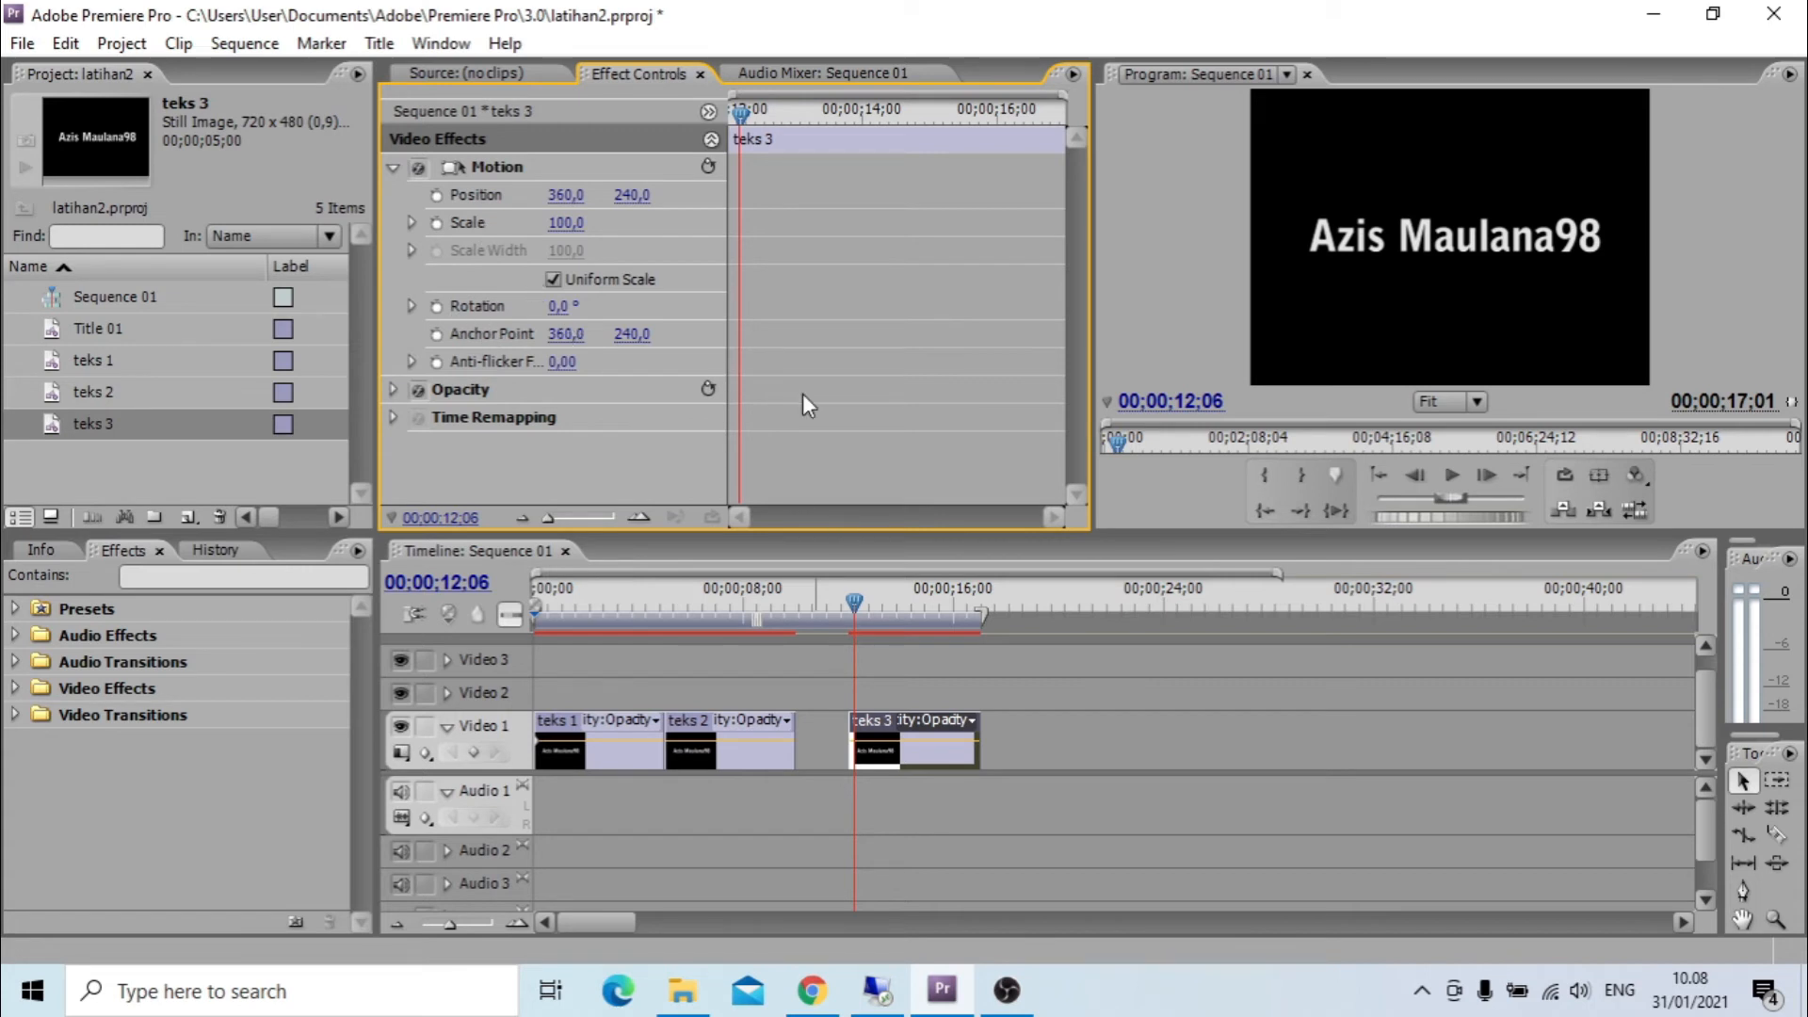
left_click_drag(742, 107, 727, 107)
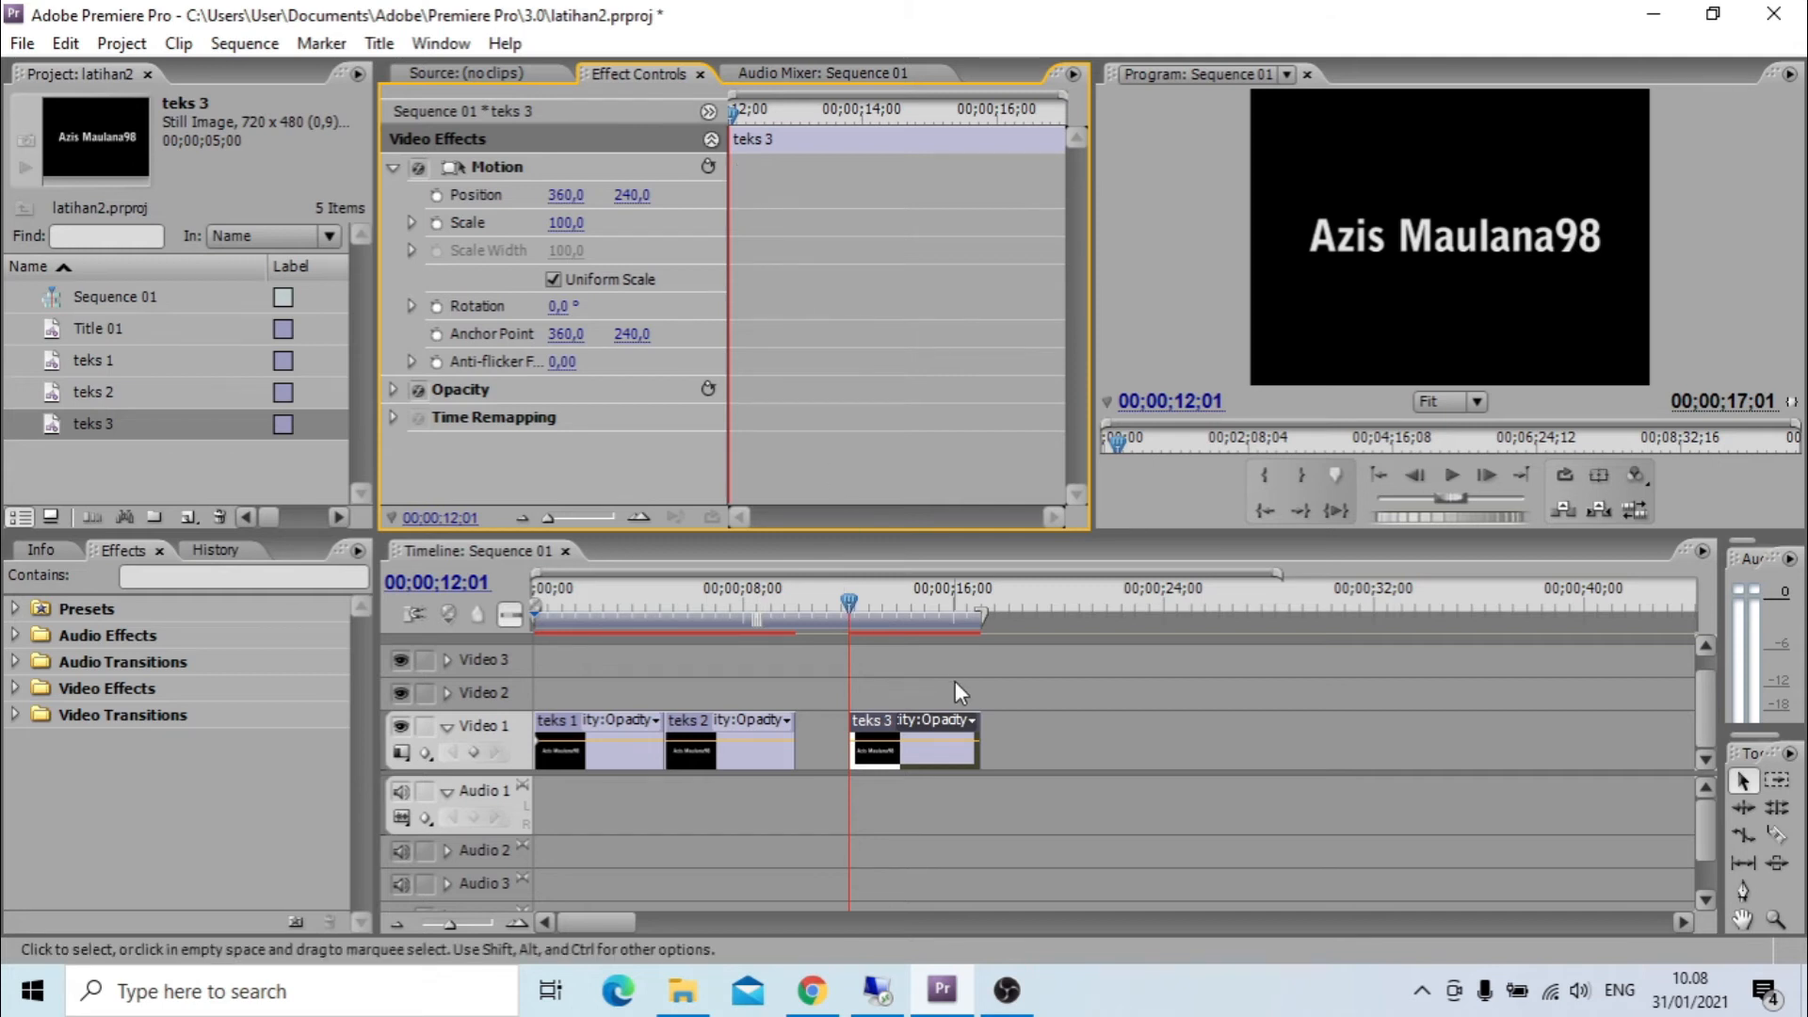
Start rotation keyframing on teks 3 at 00;00;12;01 and add a rotation keyframe of 60° at 00;00;14;02.
left_click(436, 306)
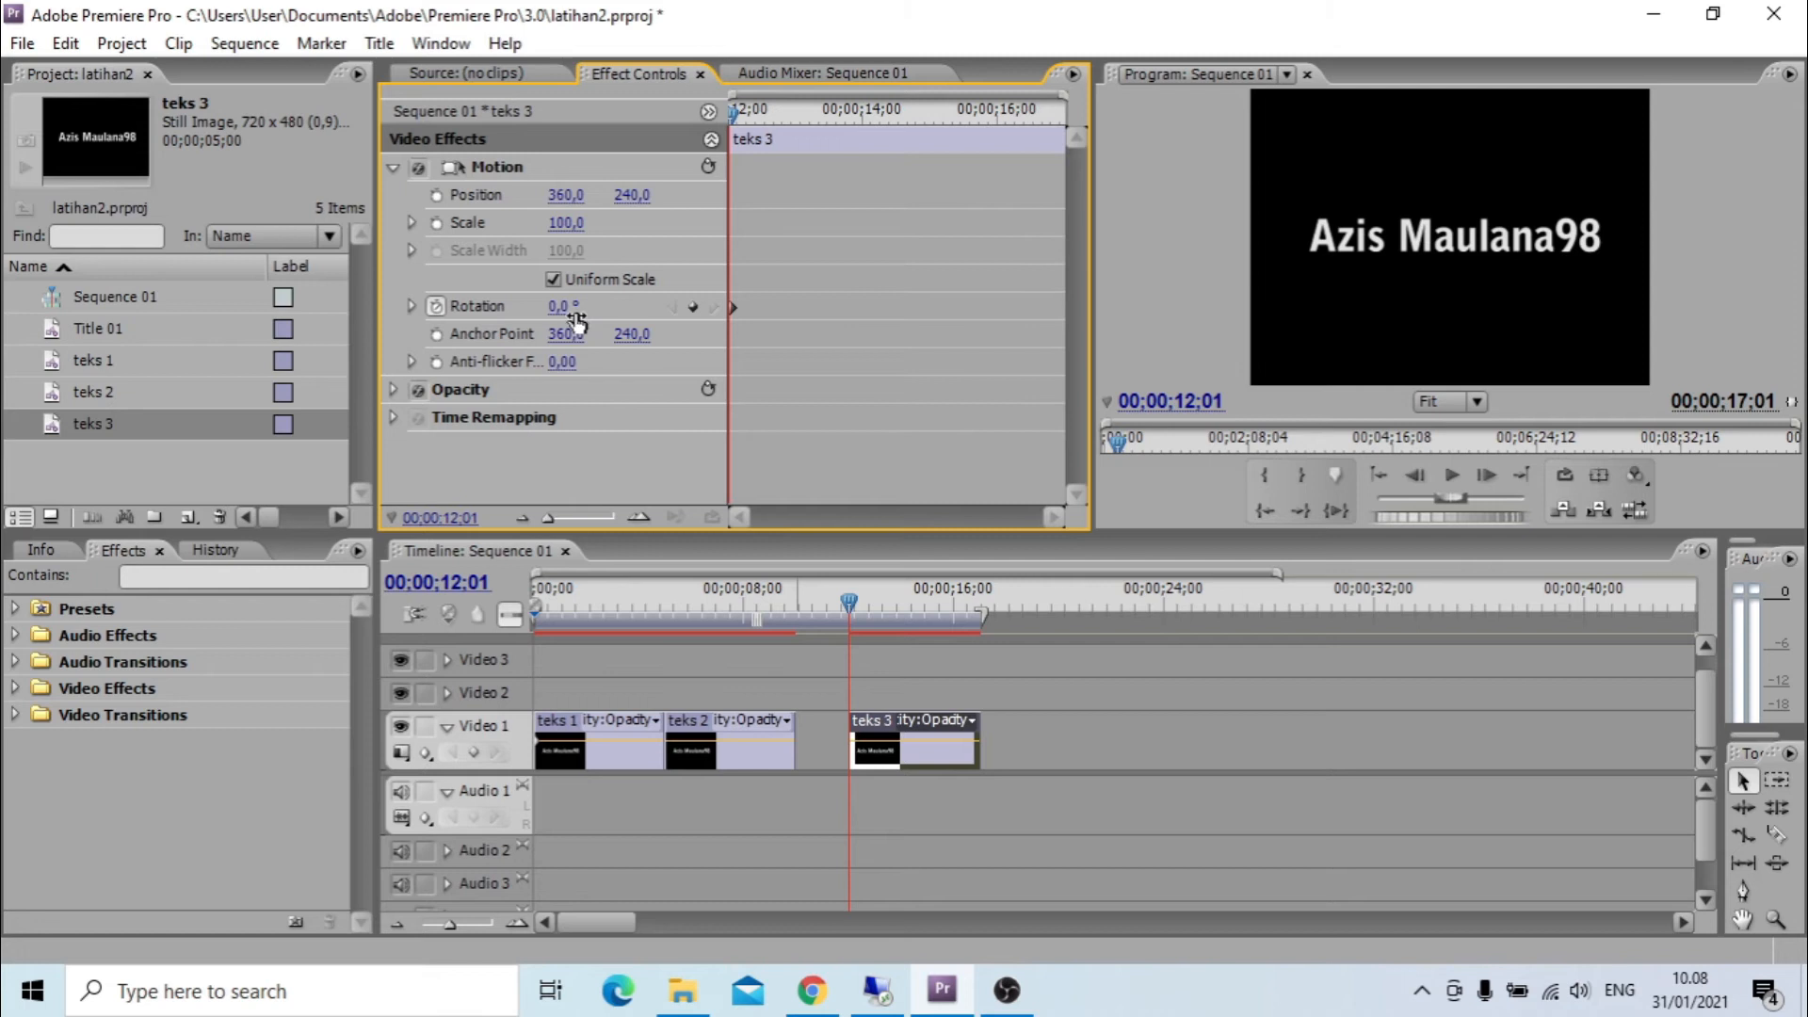
left_click_drag(733, 111, 870, 128)
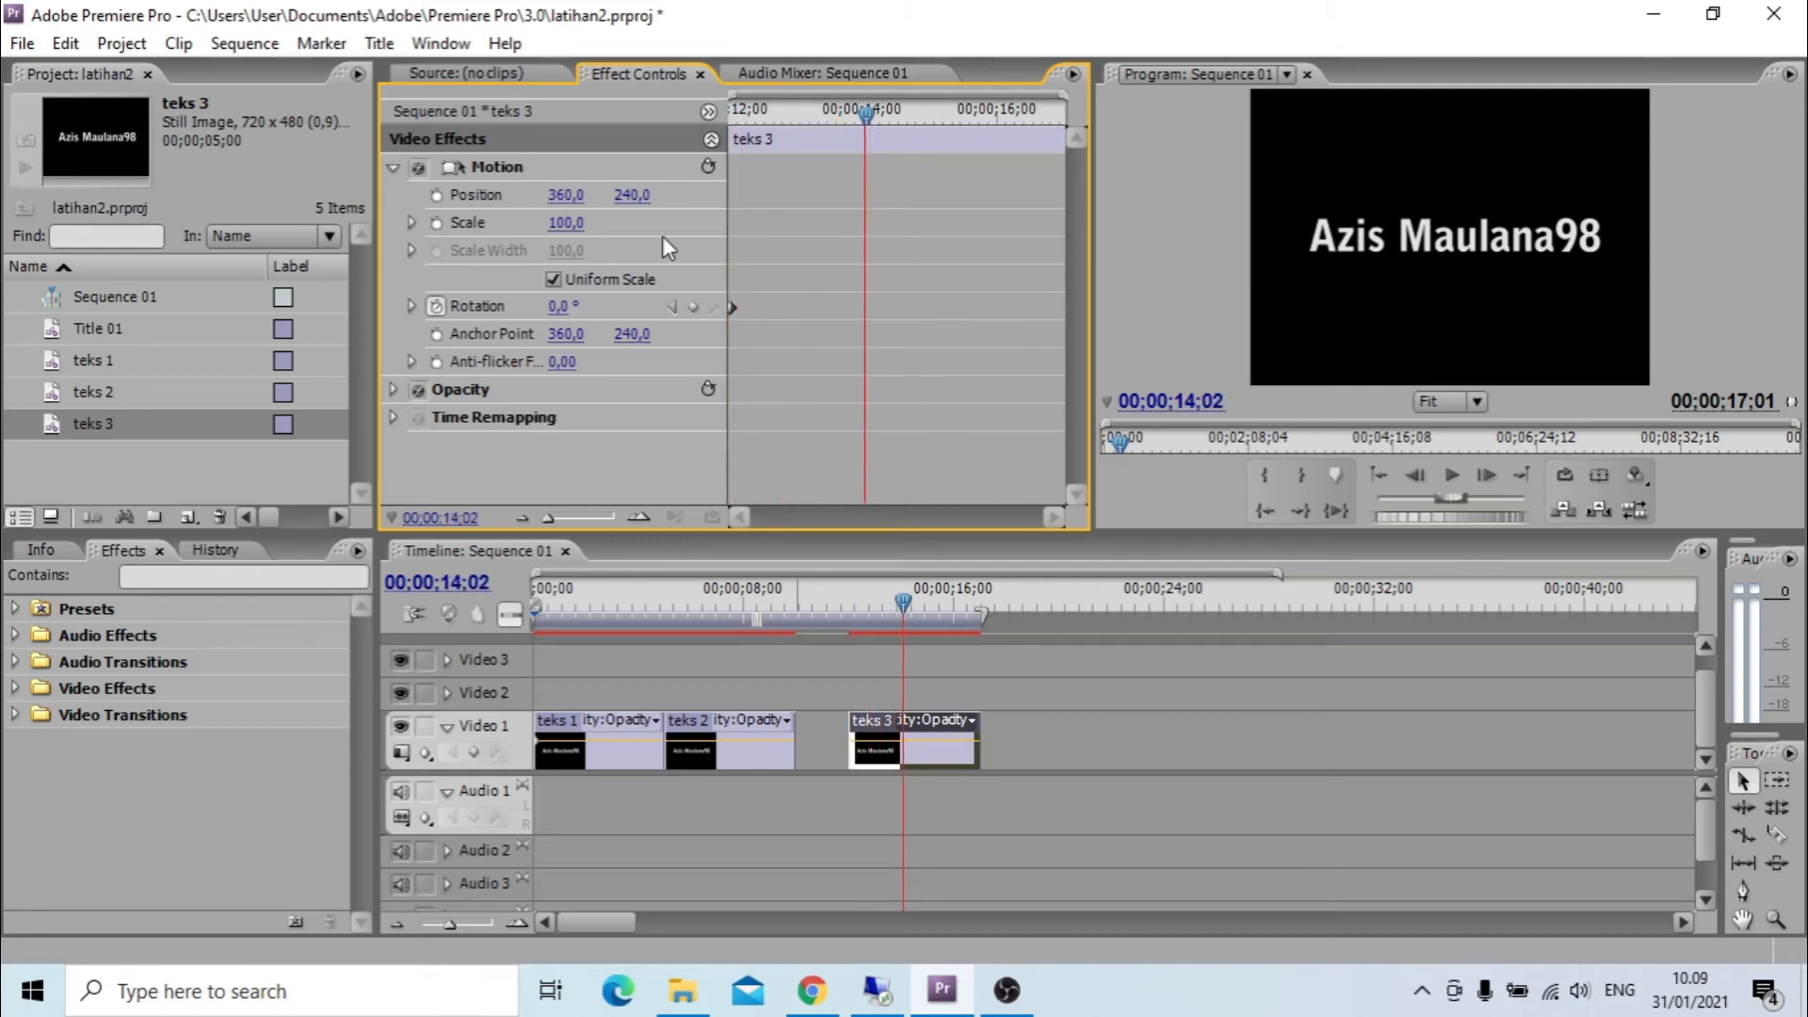
left_click(559, 308)
type("60")
key("Return")
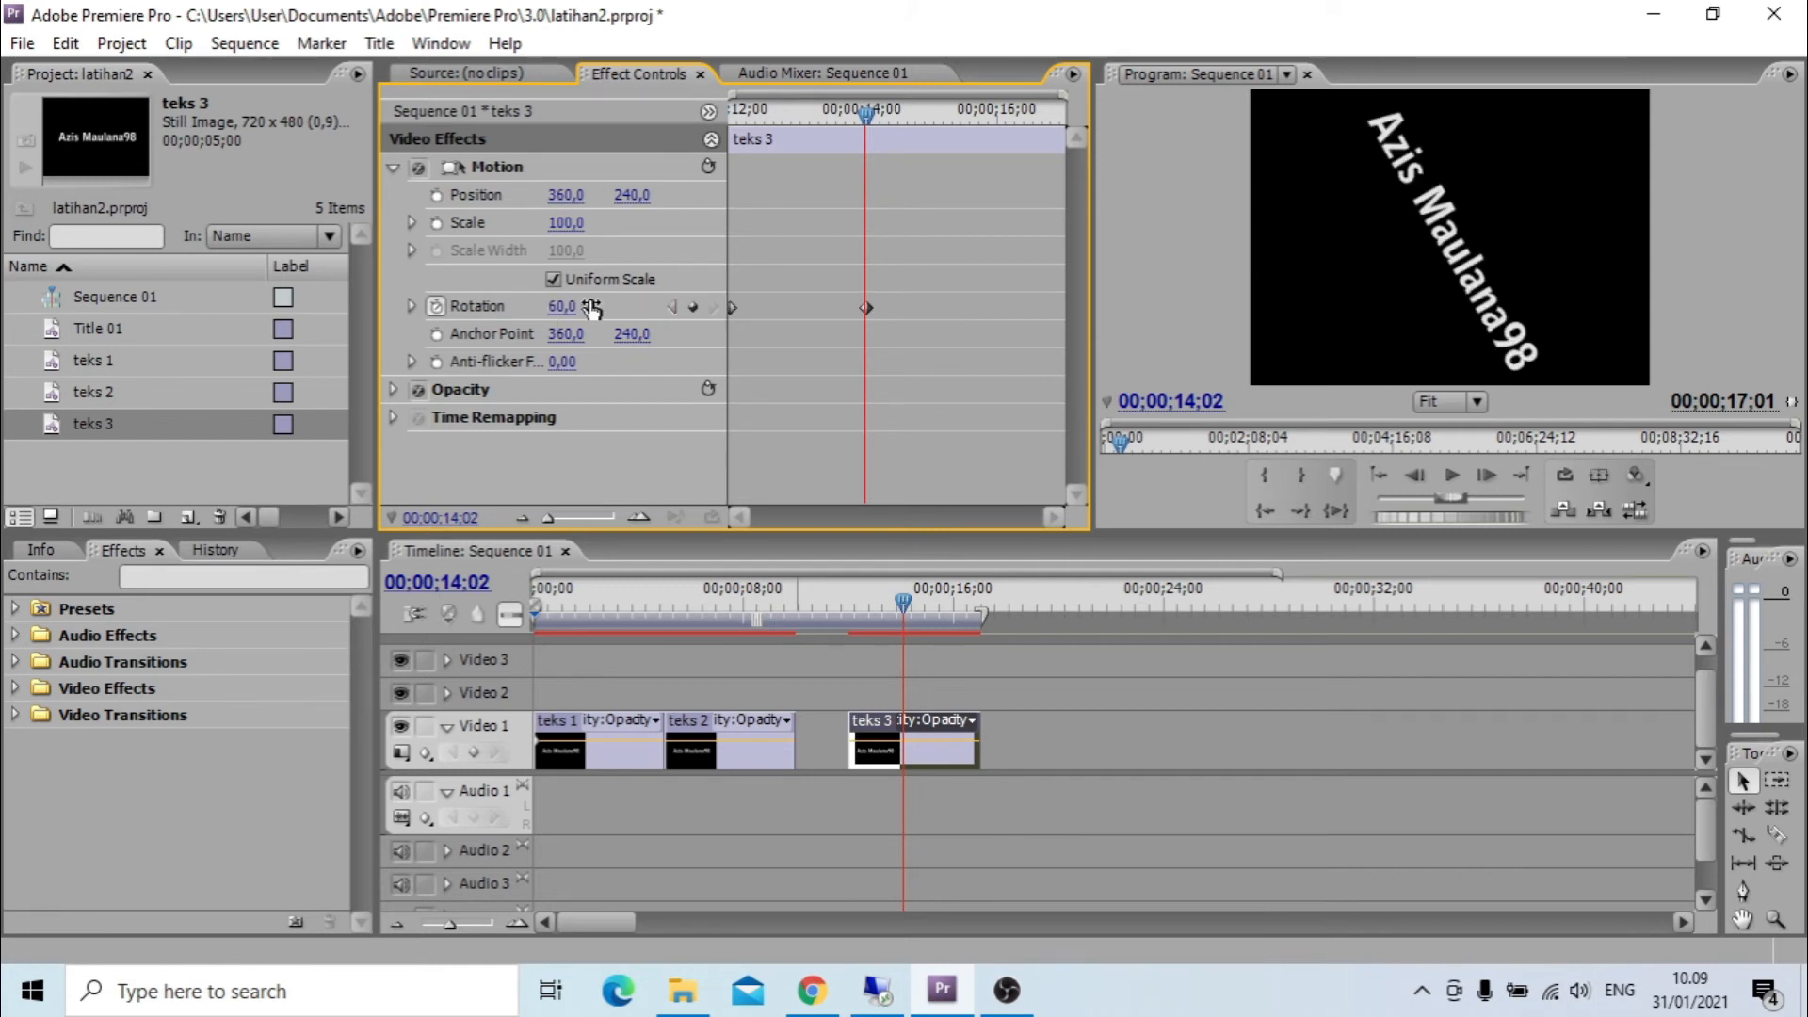
Play the teks 3 rotation from the clip's start and stop at 00;00;14;20.
left_click_drag(867, 120, 691, 177)
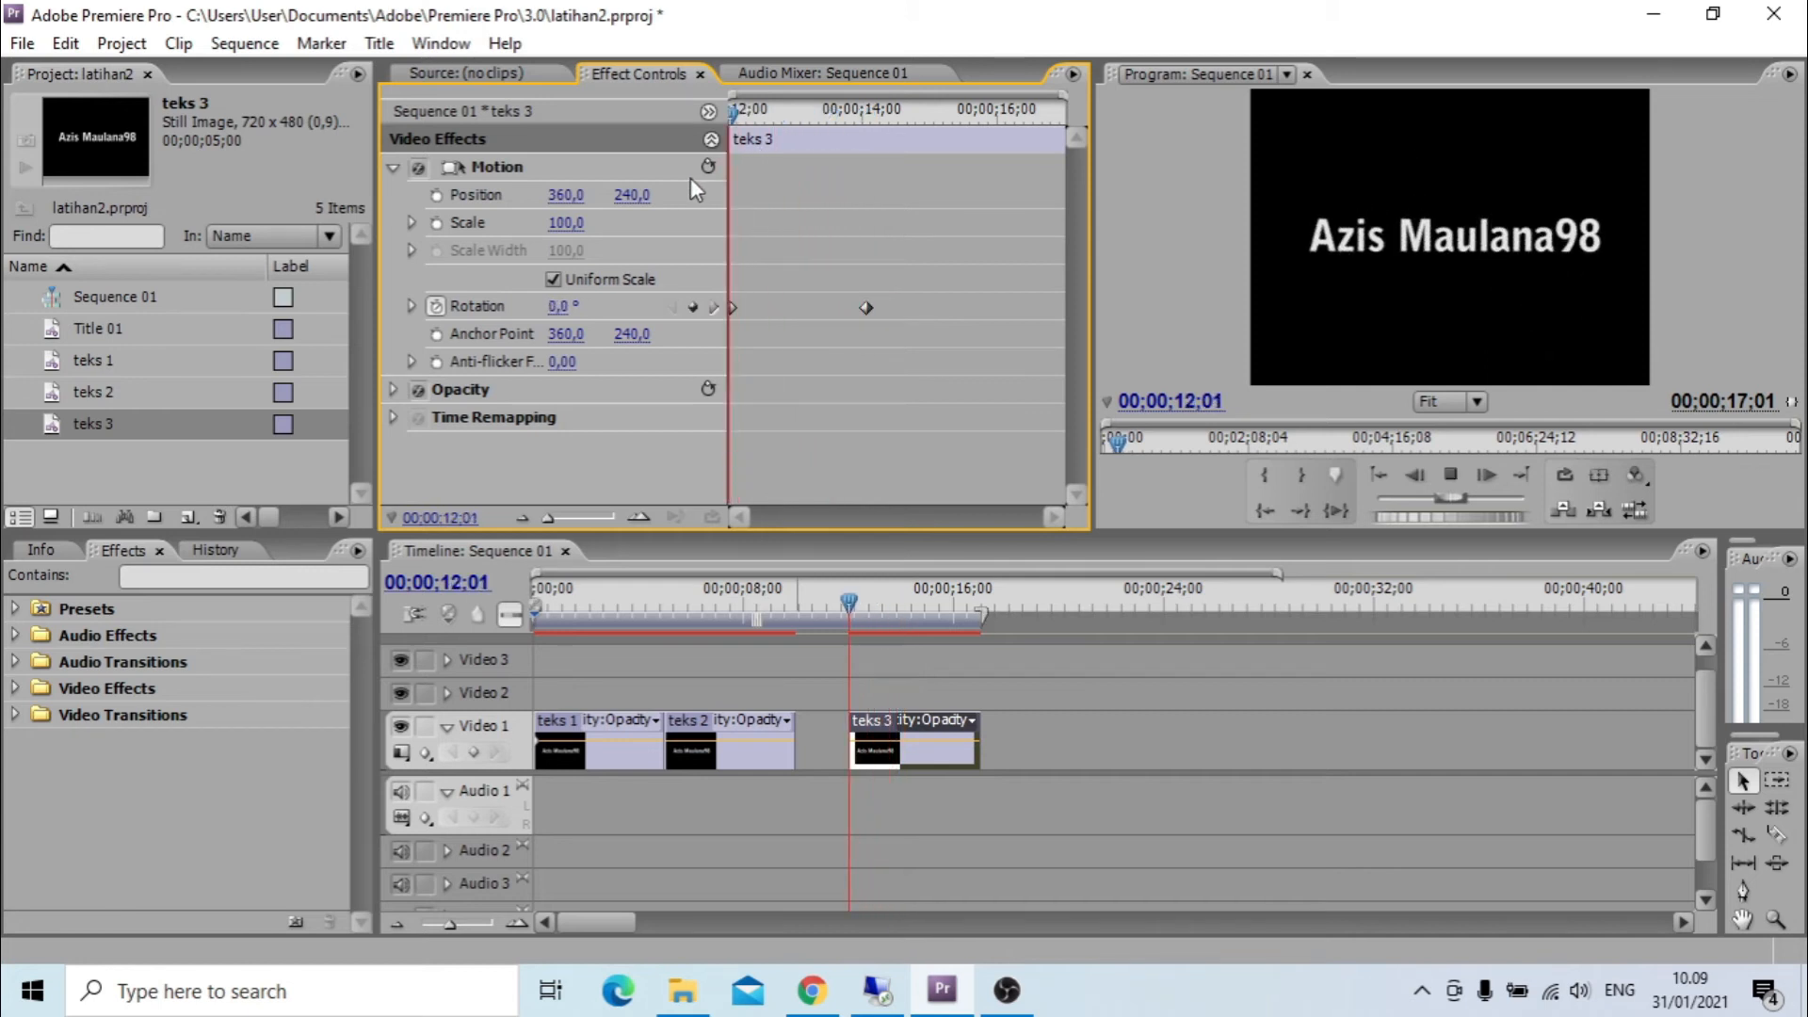
key("space")
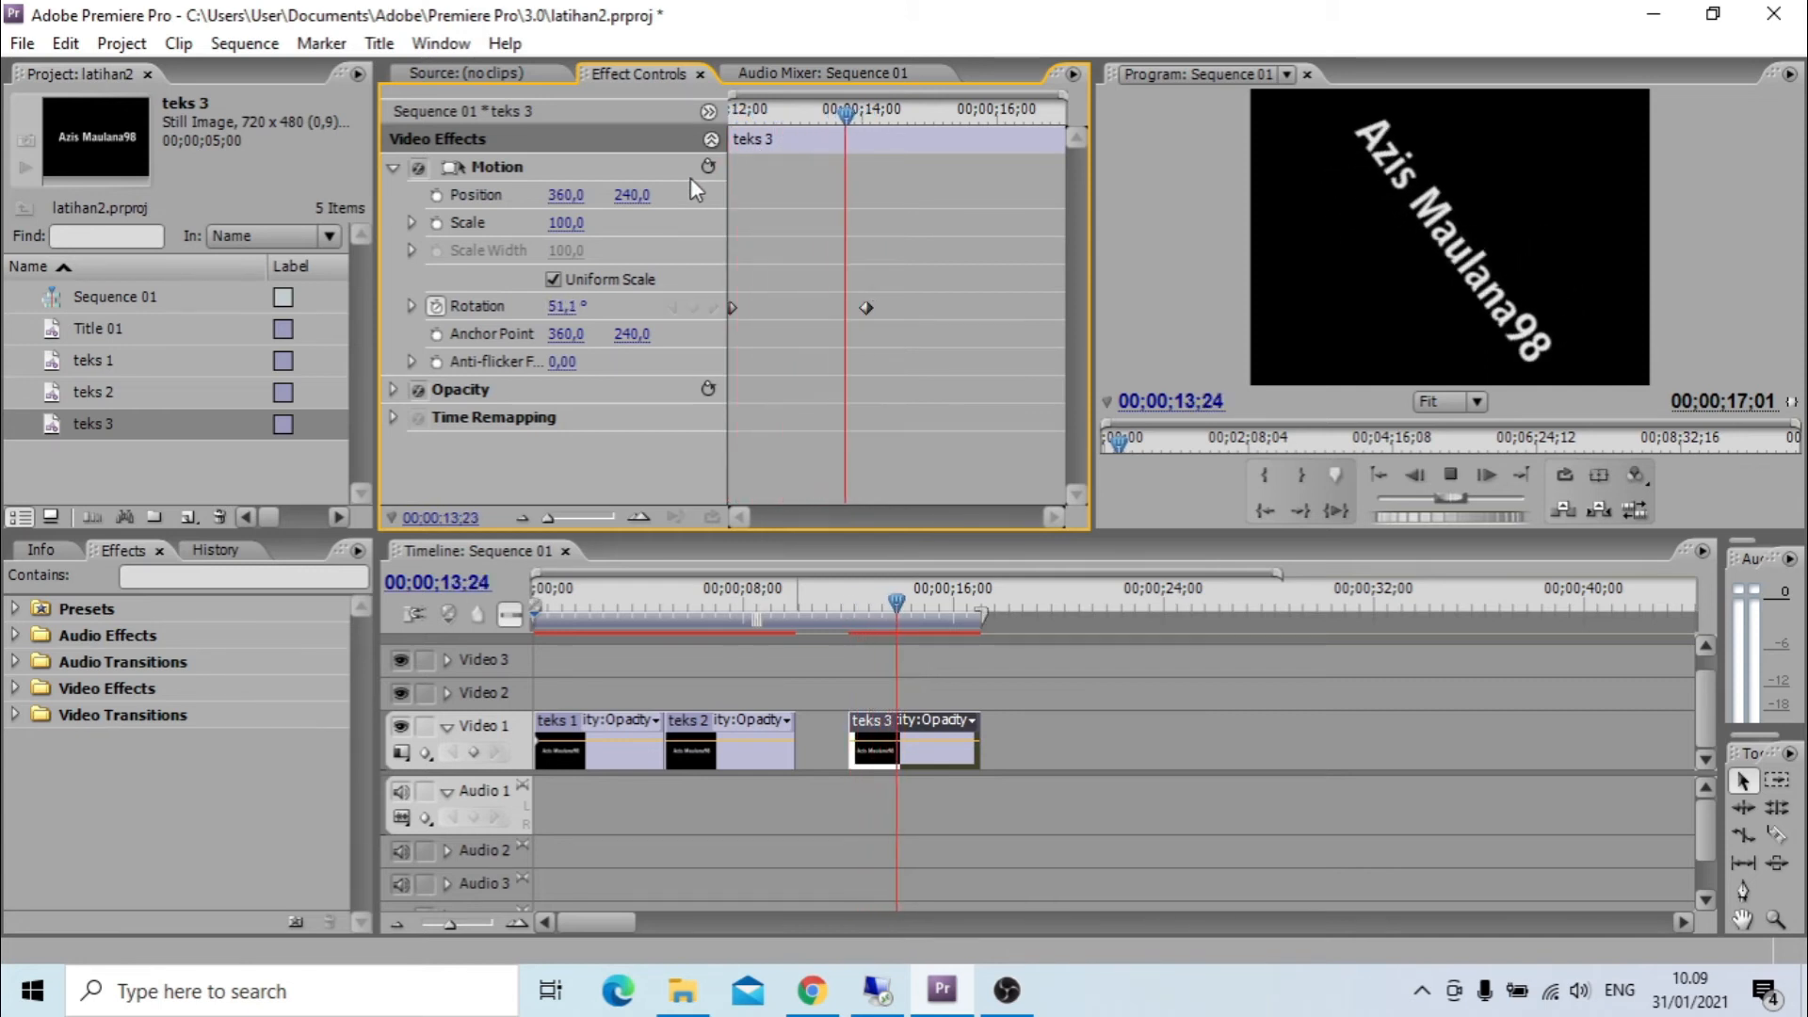
key("space")
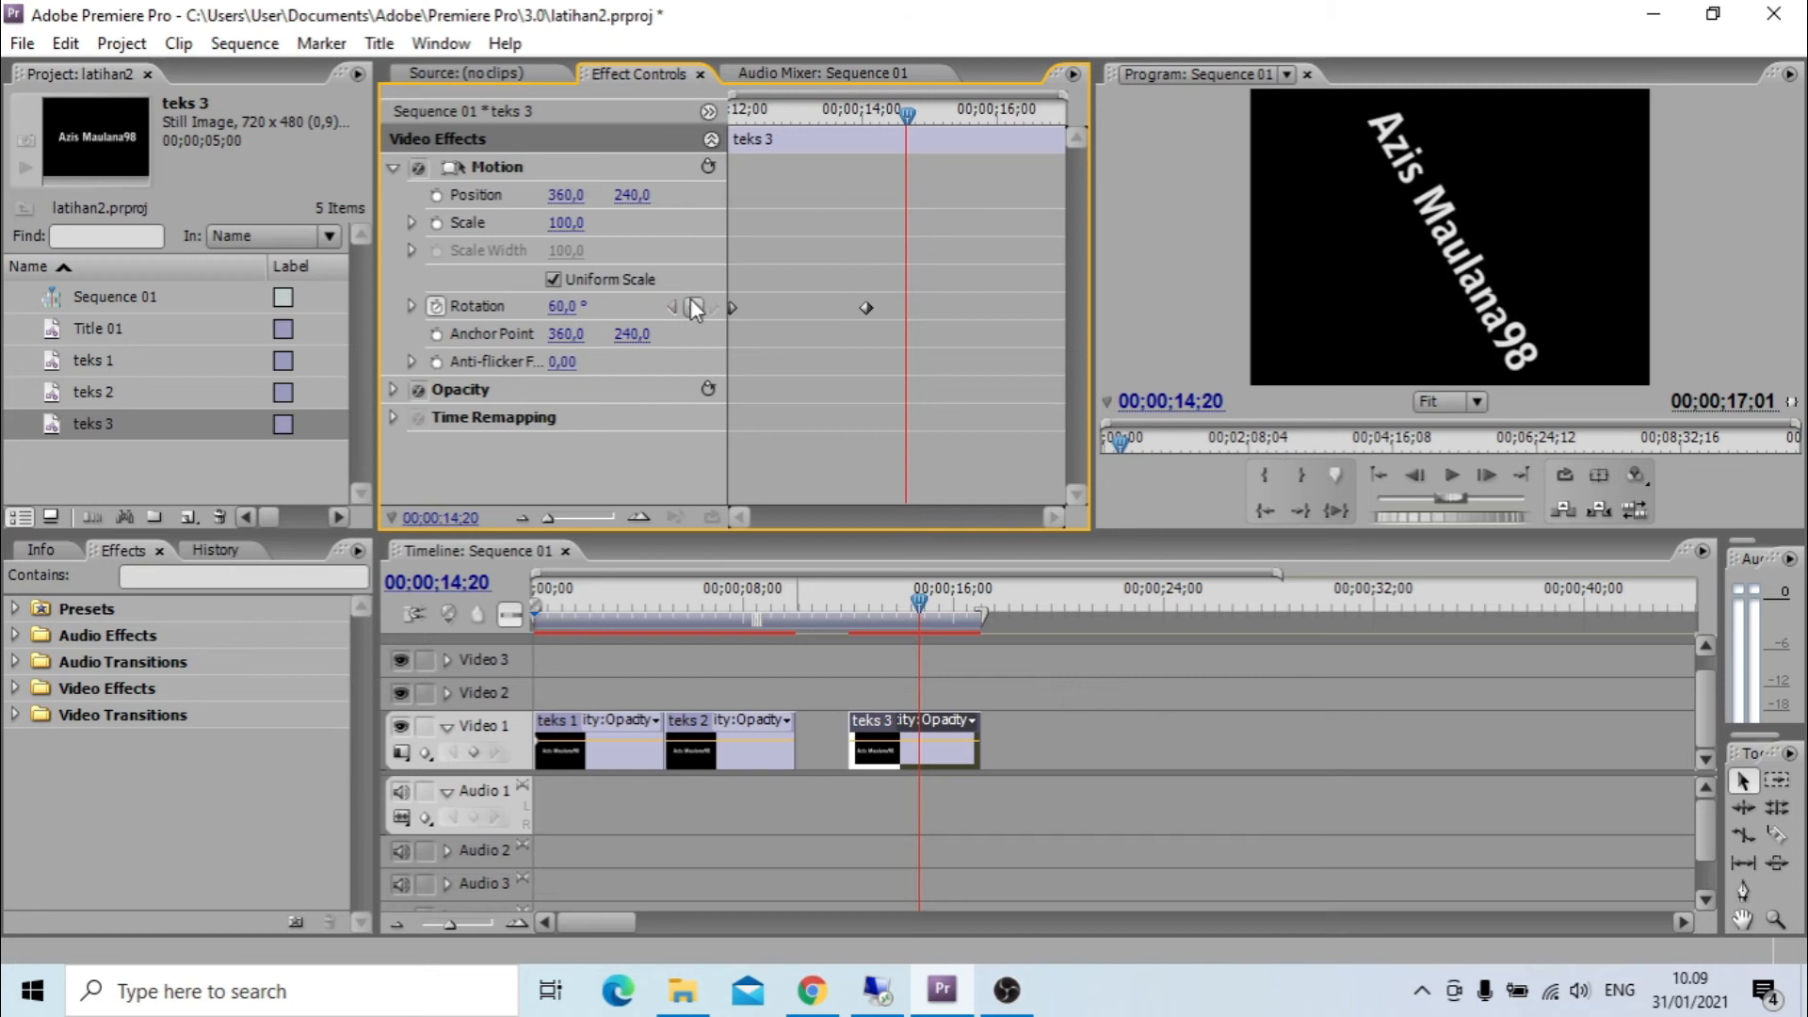
Add a rotation keyframe of 360° on teks 3 at 00;00;14;20.
left_click_drag(569, 320, 737, 321)
left_click(566, 306)
type("360")
key("Return")
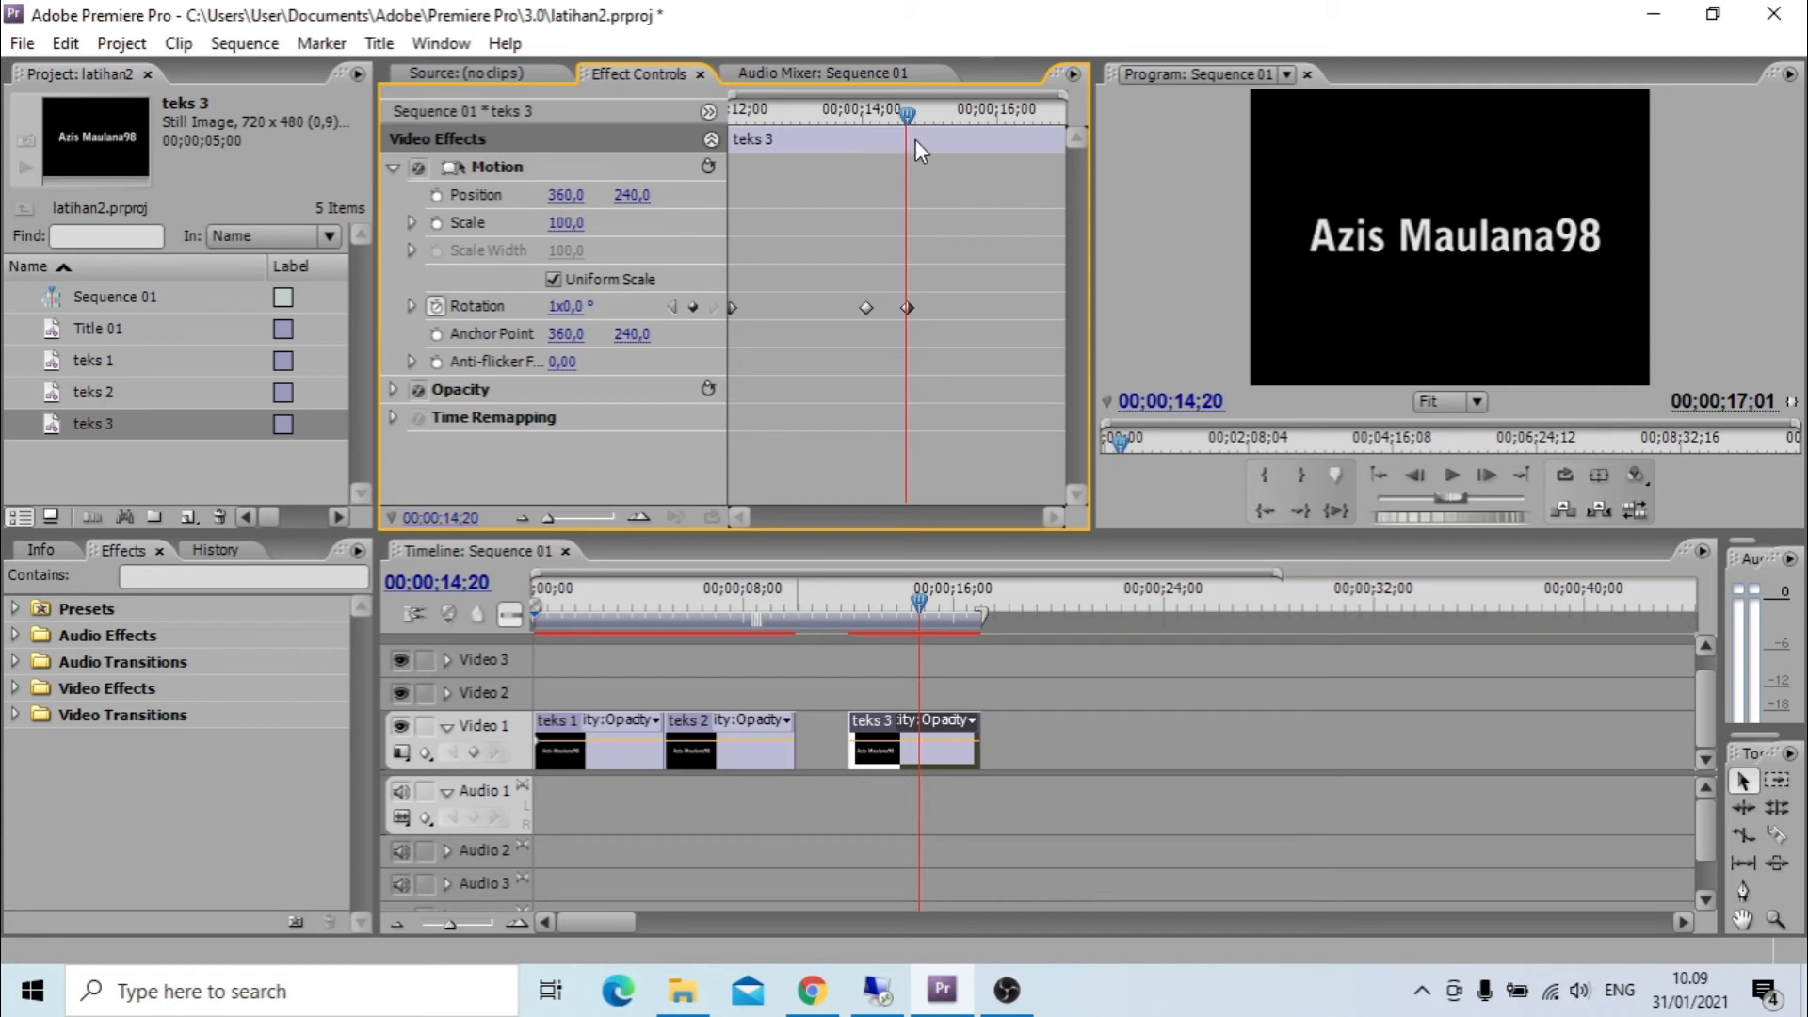
Play the full teks 3 rotation from near the start of the clip.
left_click_drag(909, 117, 674, 152)
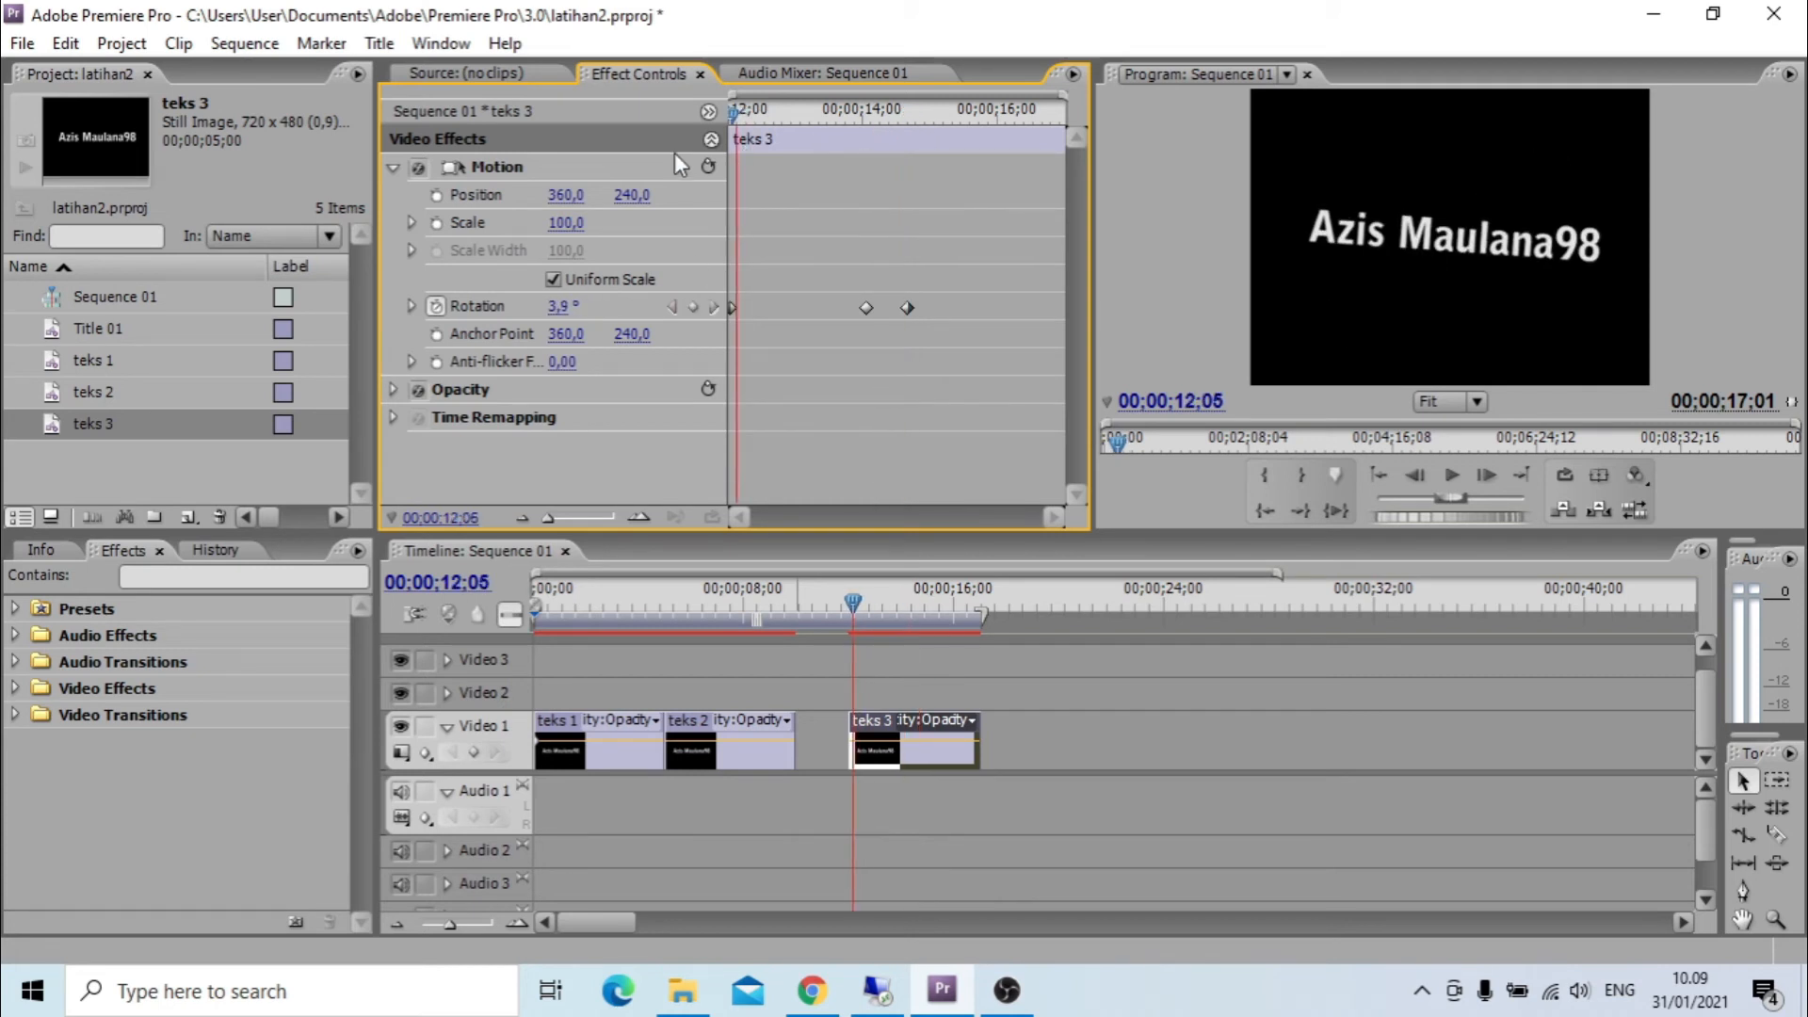
key("space")
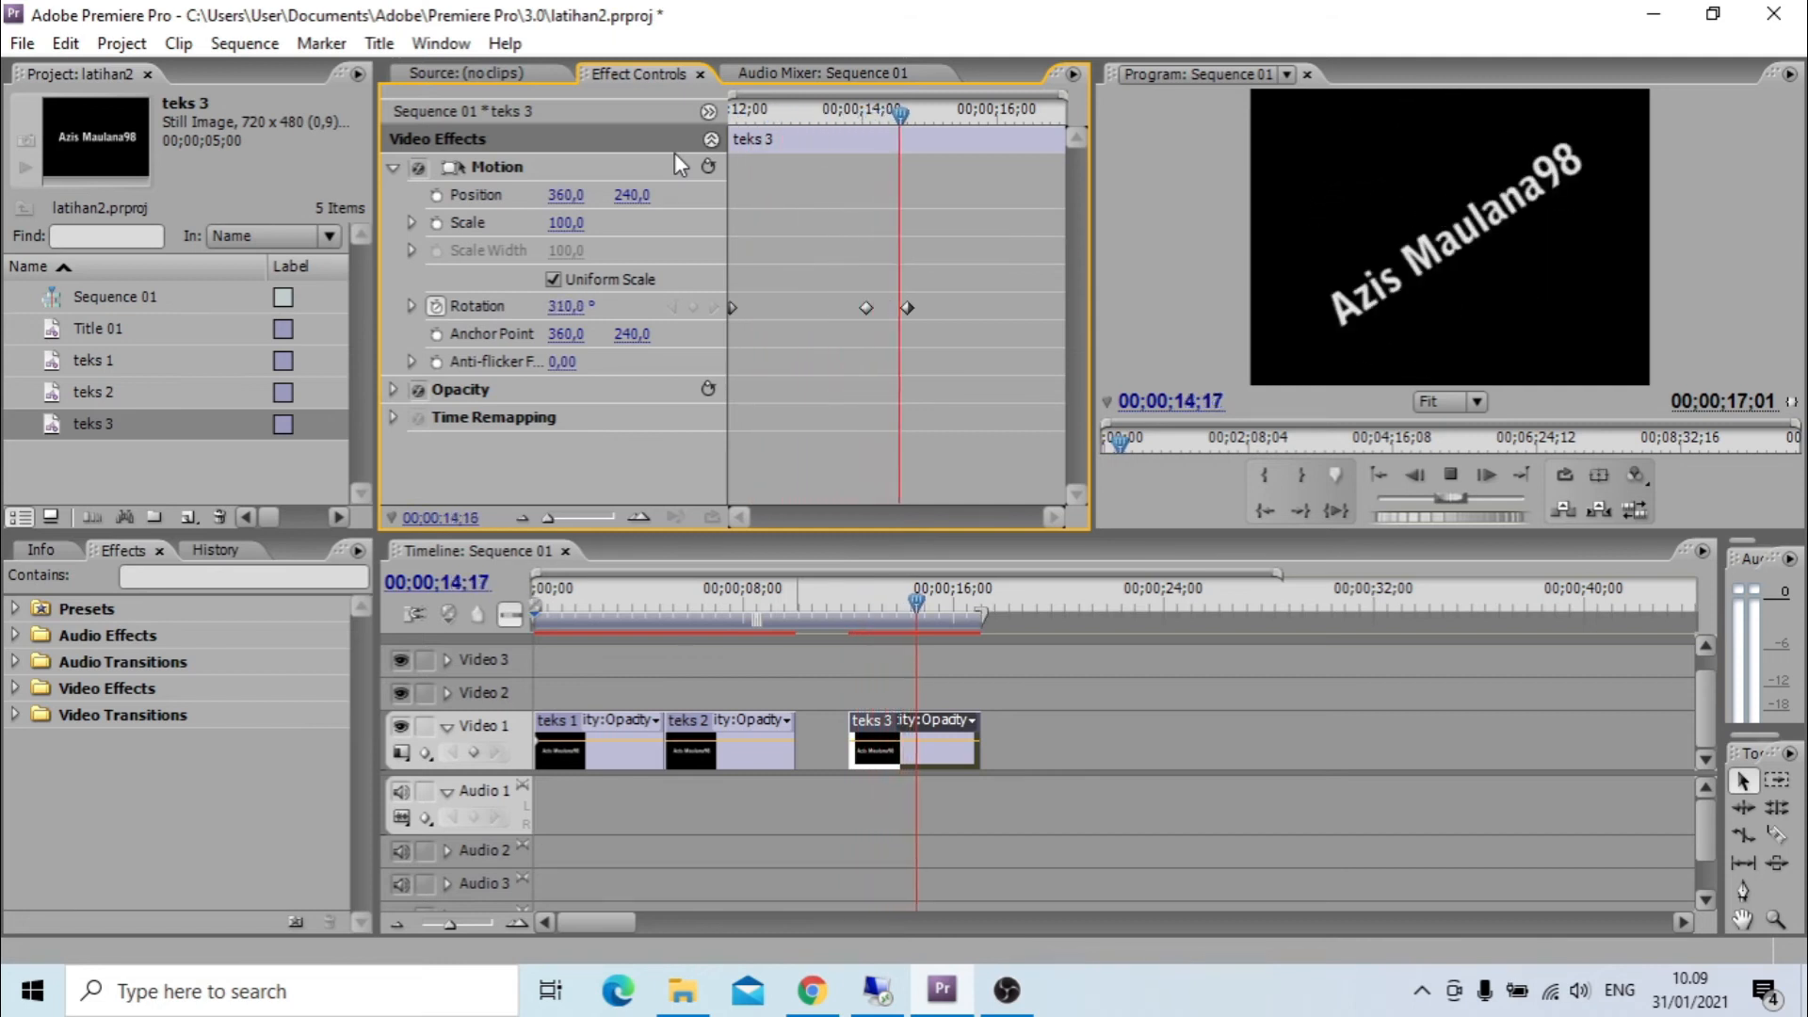
key("space")
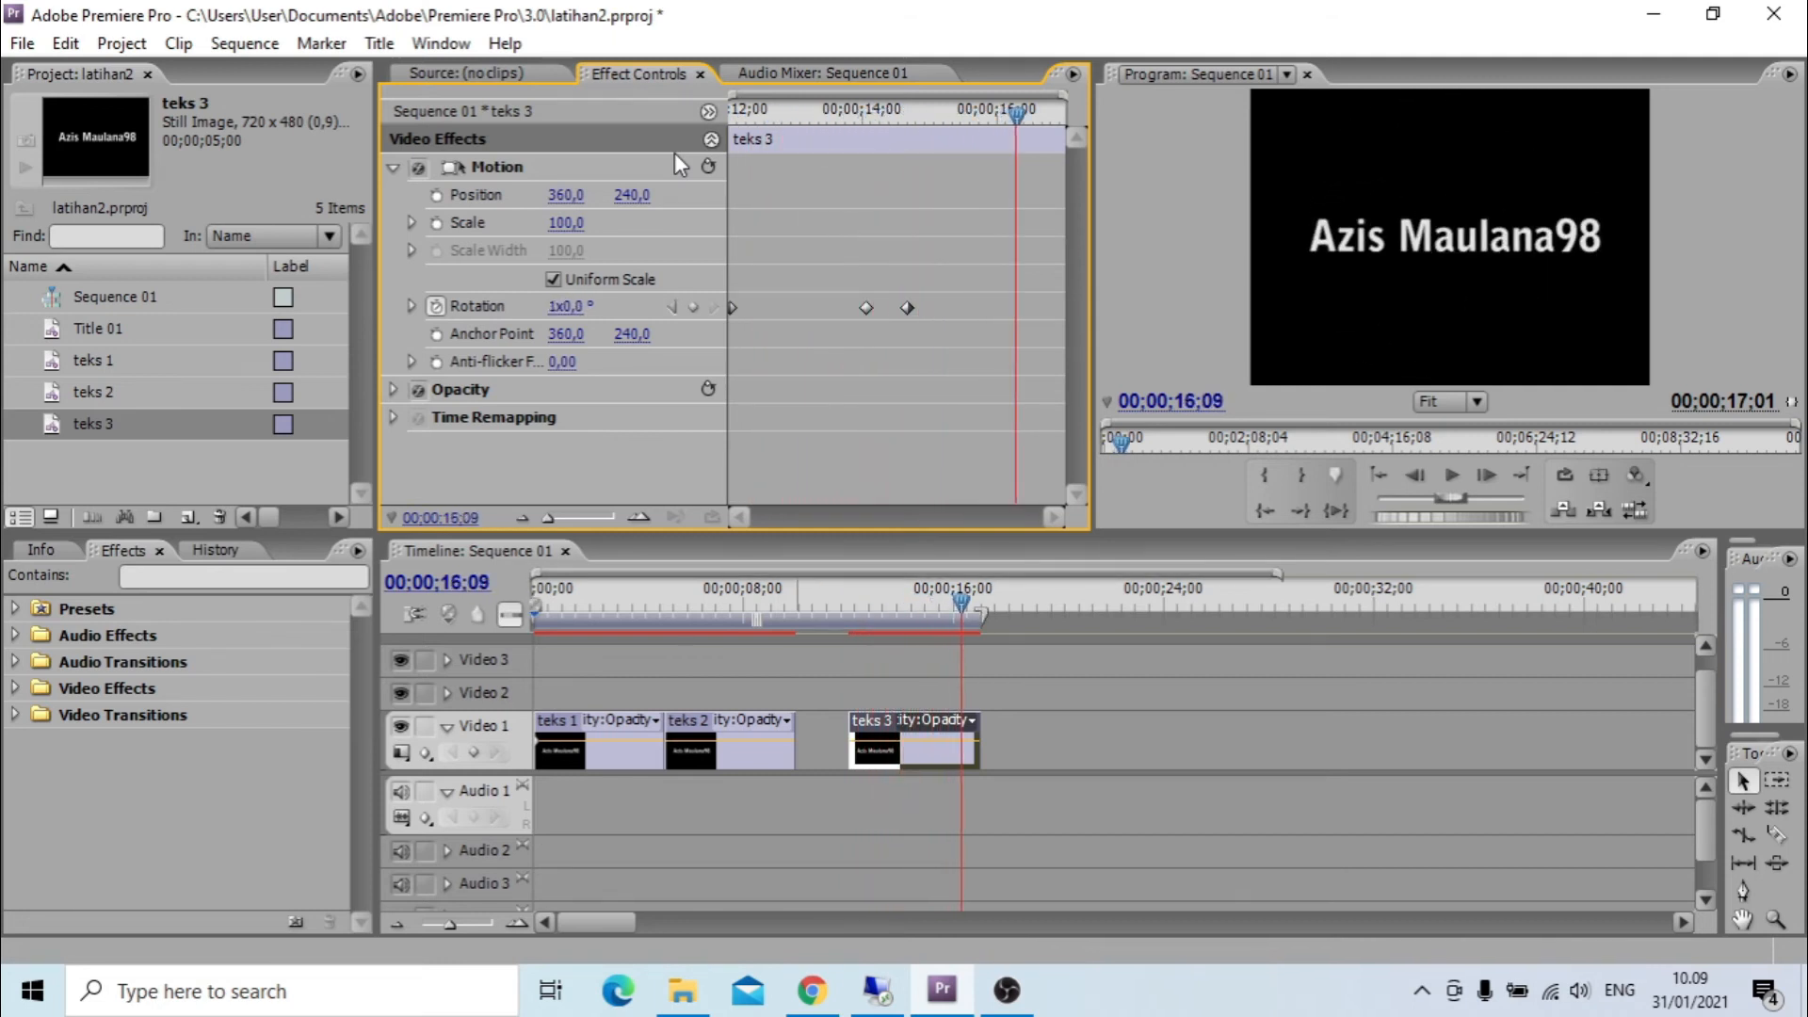
key("space")
key("space")
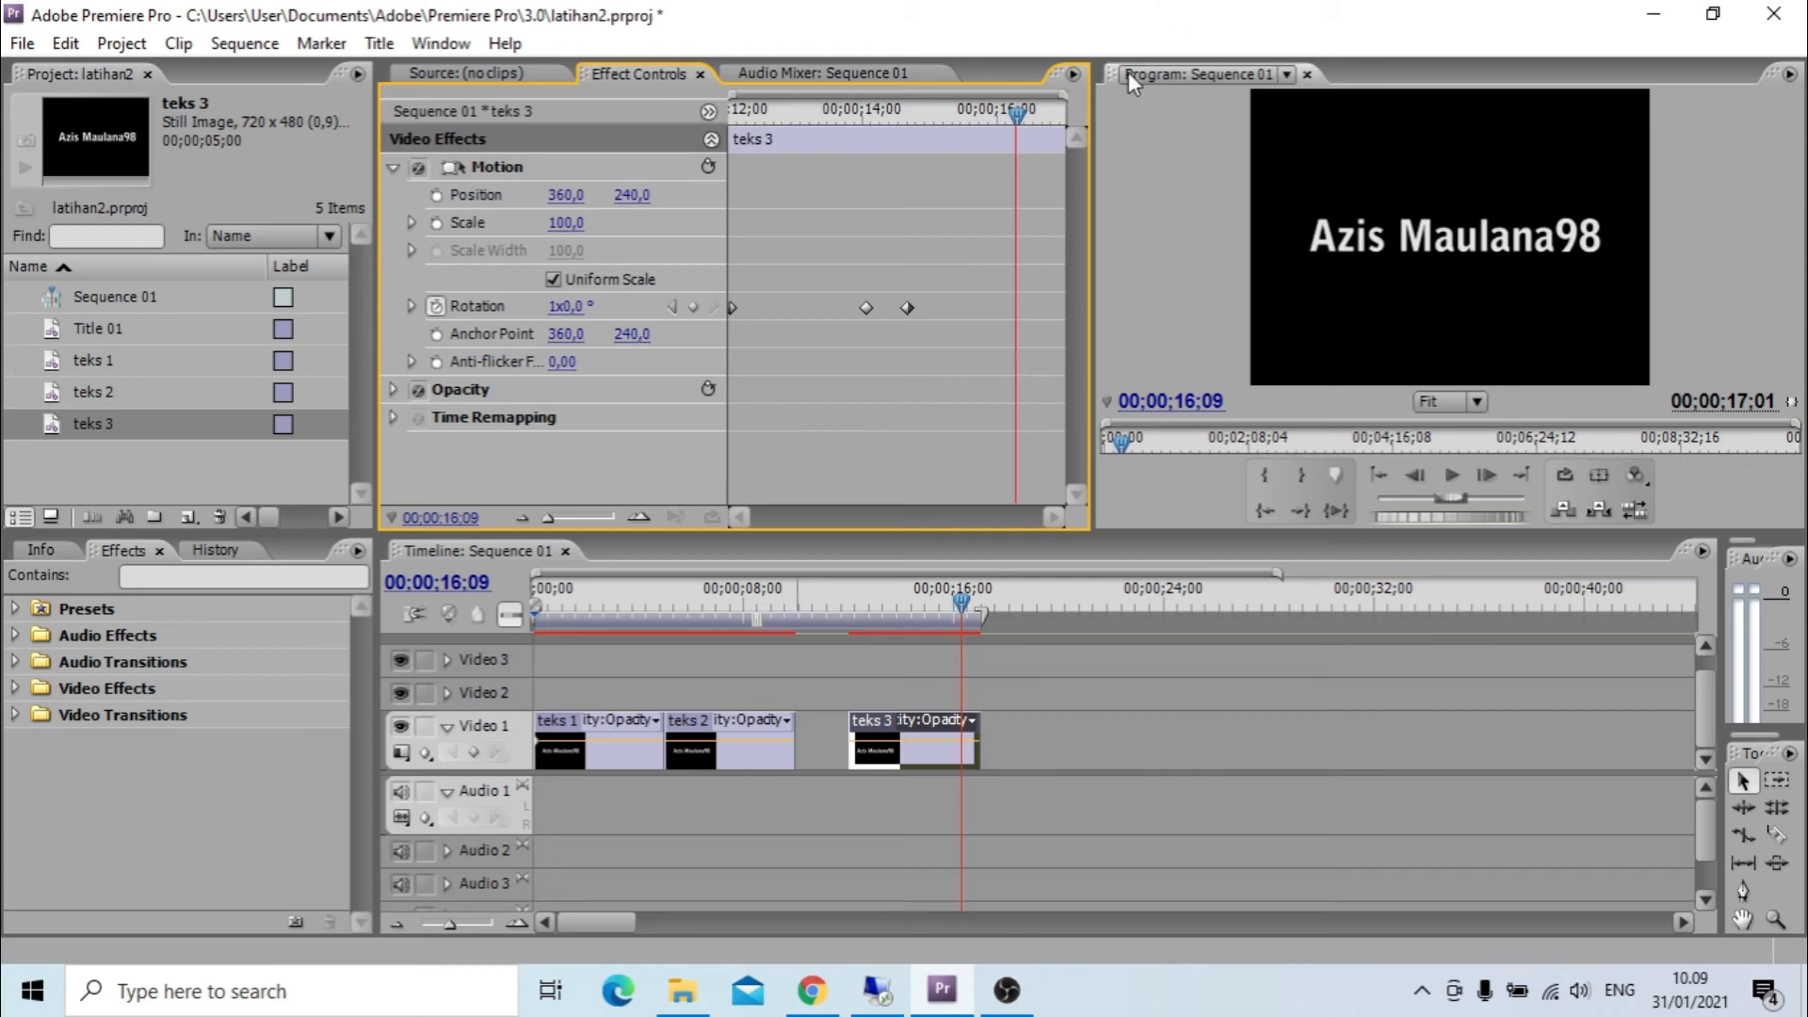
Return the playhead to 00;00;12;01 and ripple-delete the gap between teks 2 and teks 3 on Video 1.
left_click_drag(1019, 115, 713, 179)
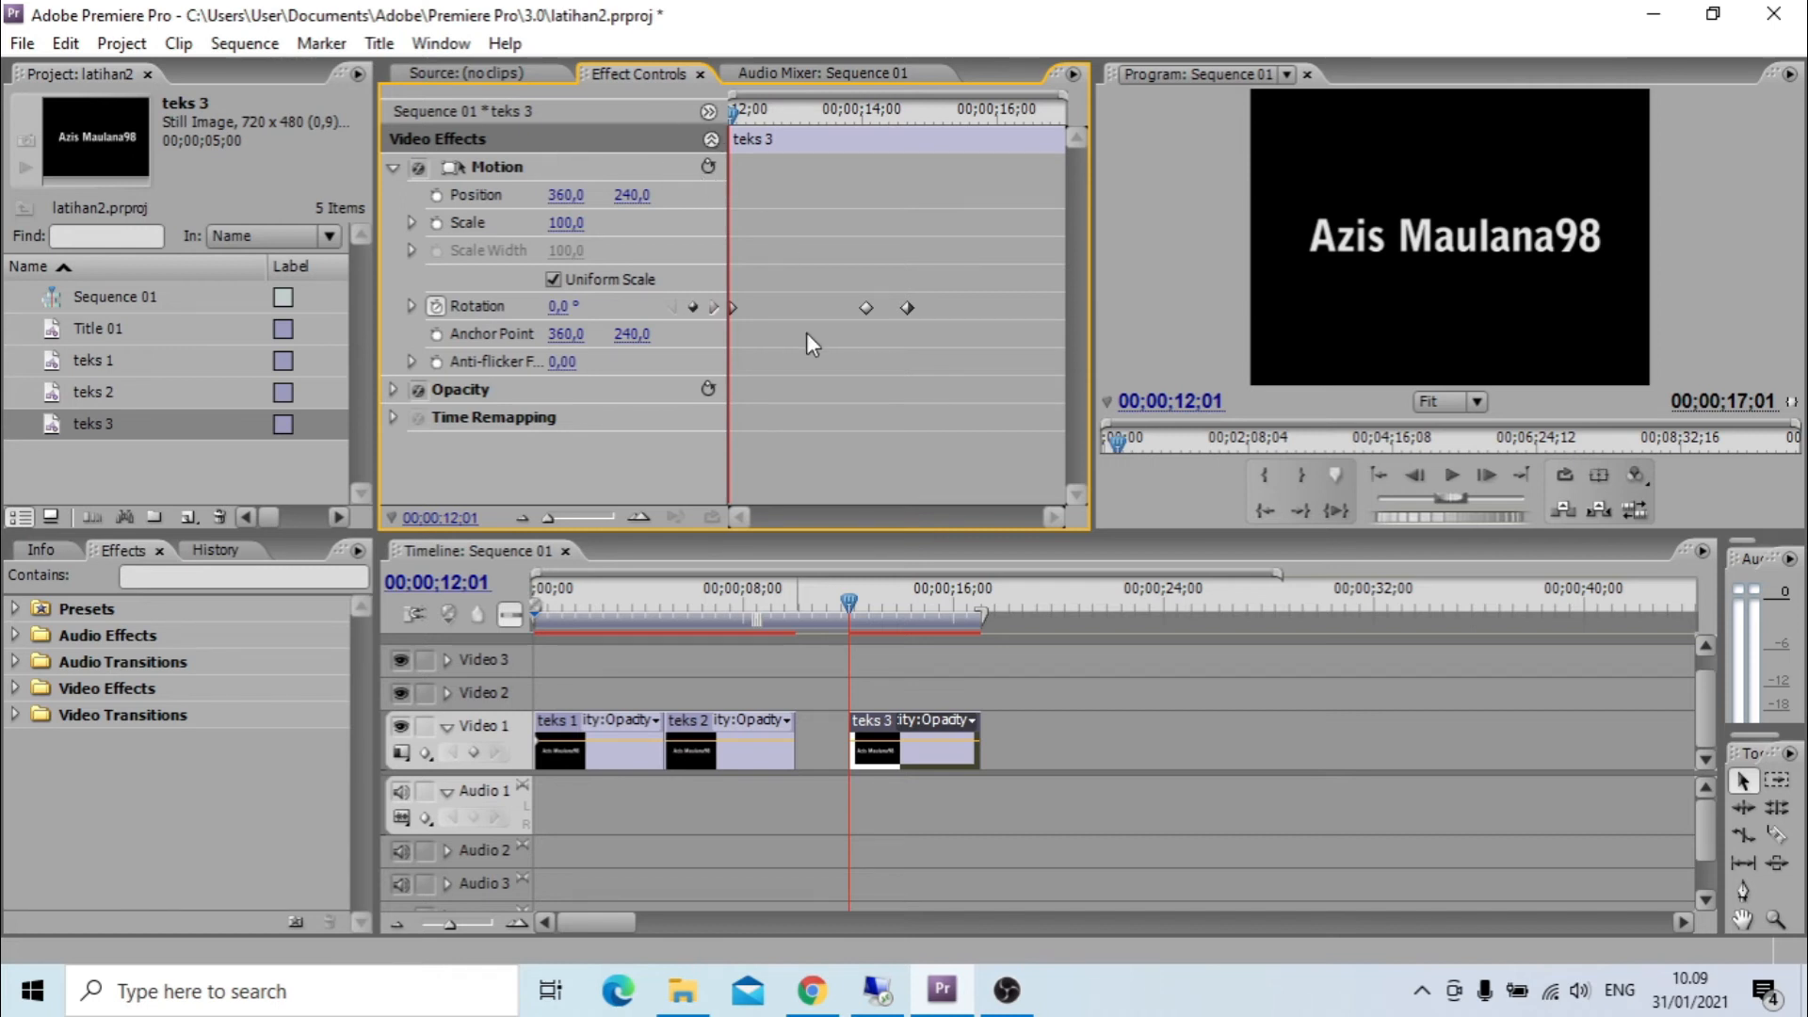
right_click(834, 733)
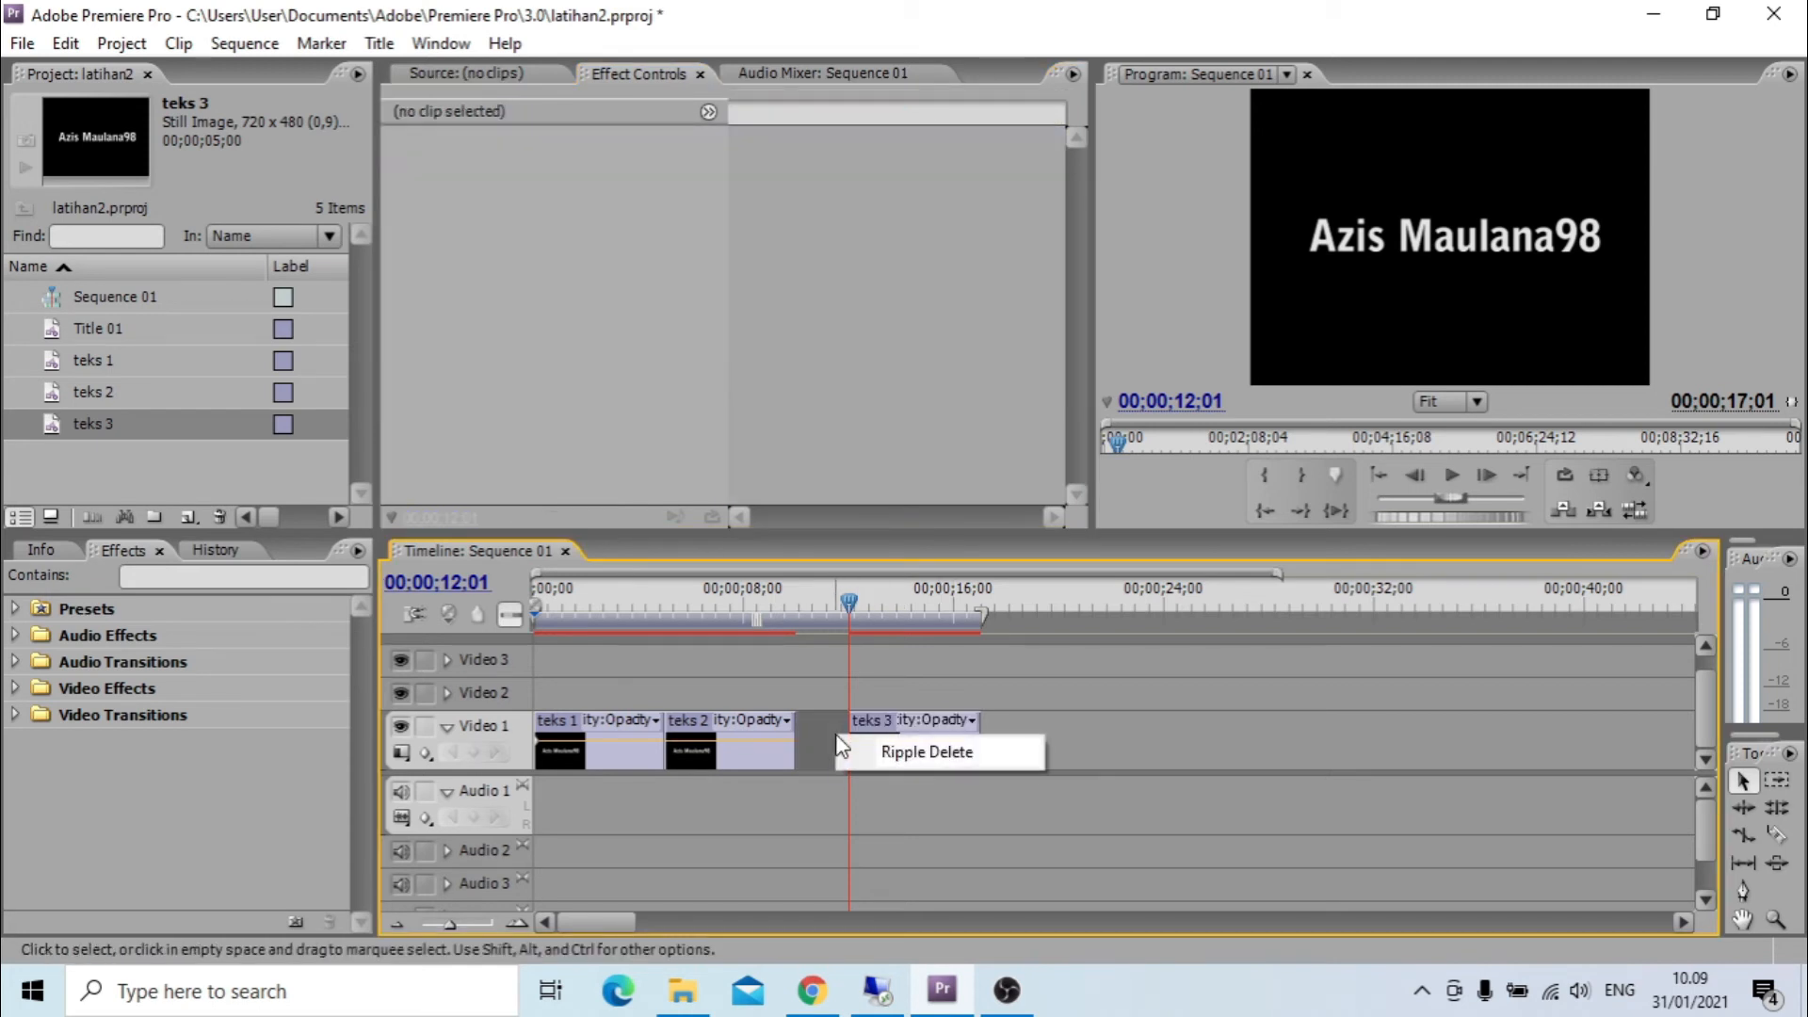
left_click(849, 747)
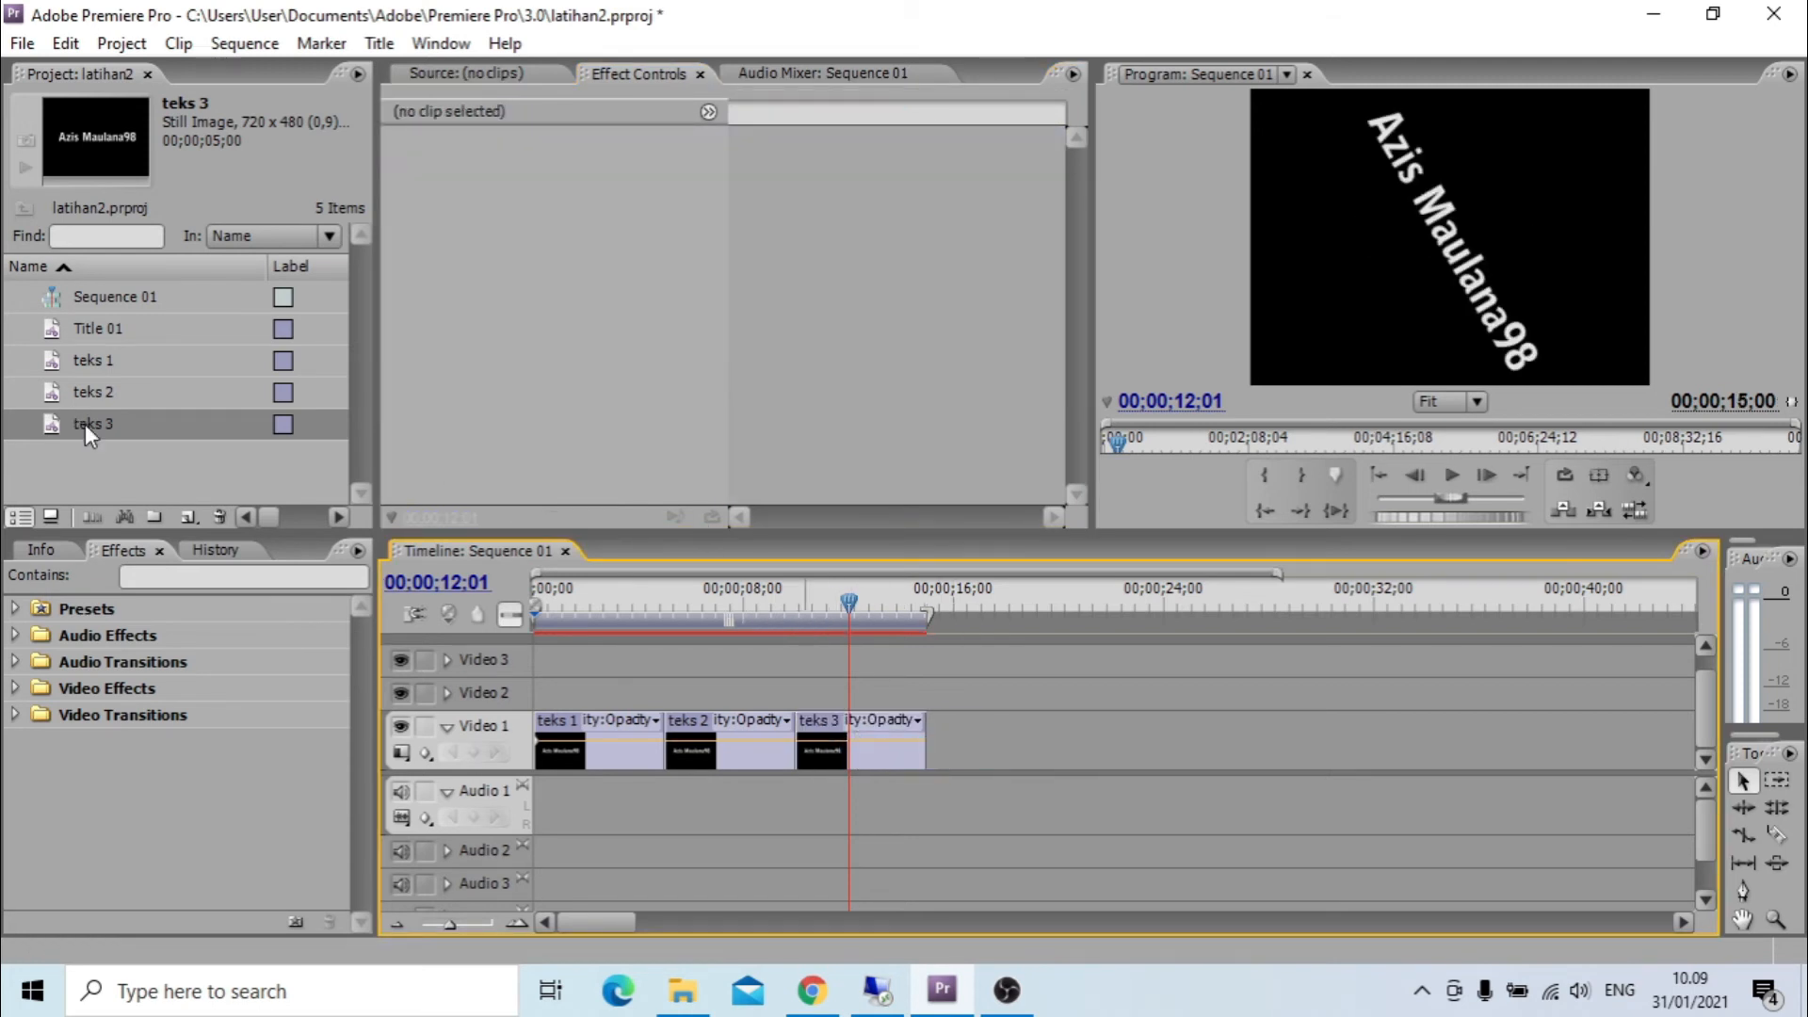
Copy the teks 3 title and paste a duplicate of it into the project.
right_click(84, 424)
left_click(190, 340)
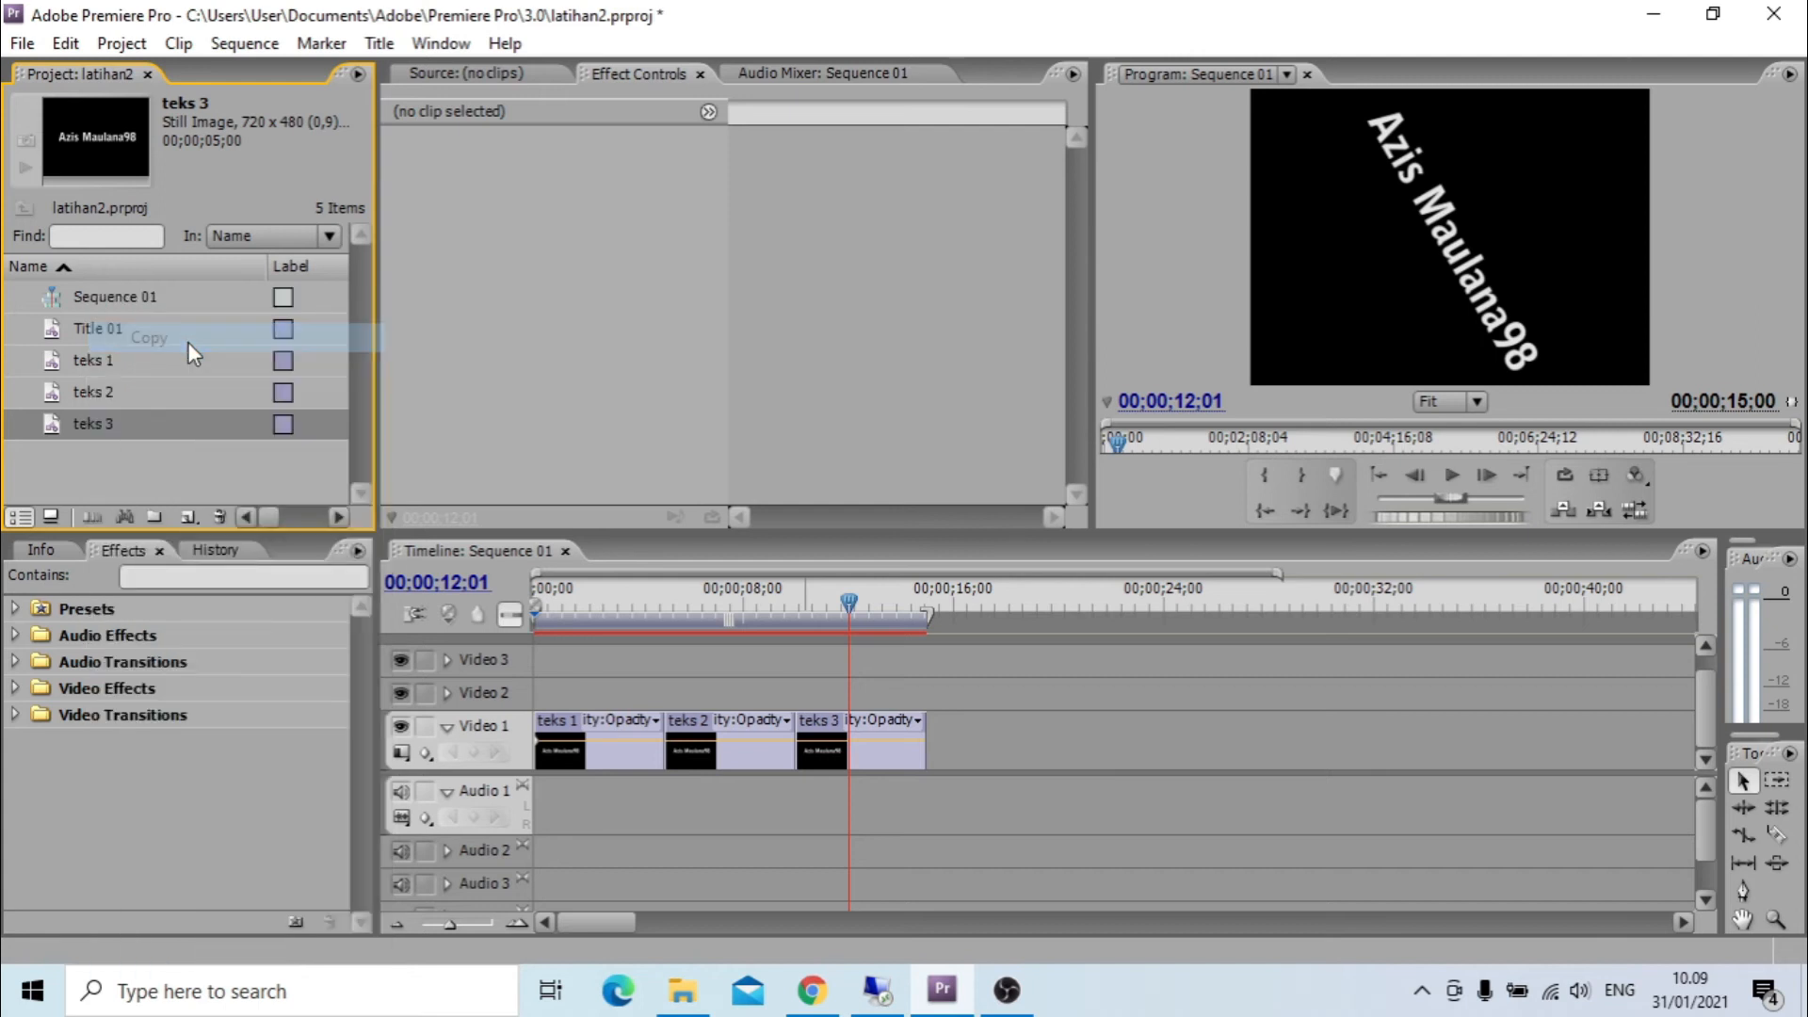
right_click(107, 456)
left_click(179, 478)
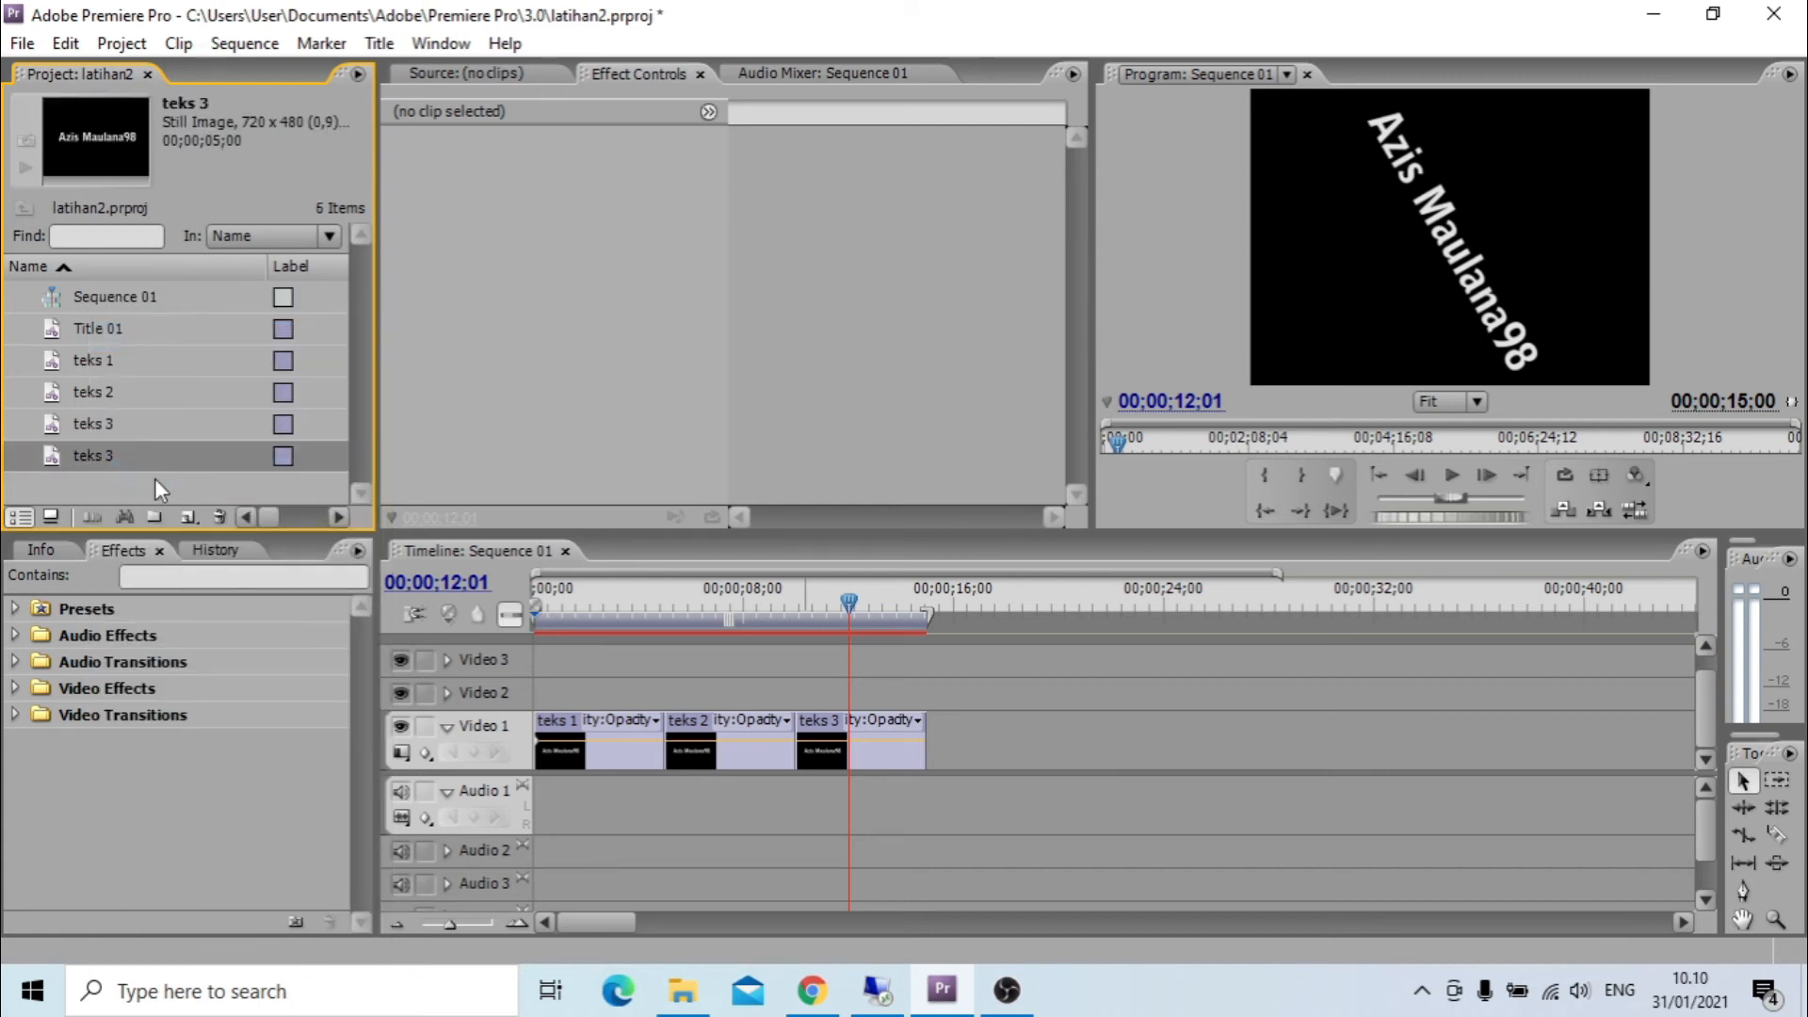
left_click(122, 455)
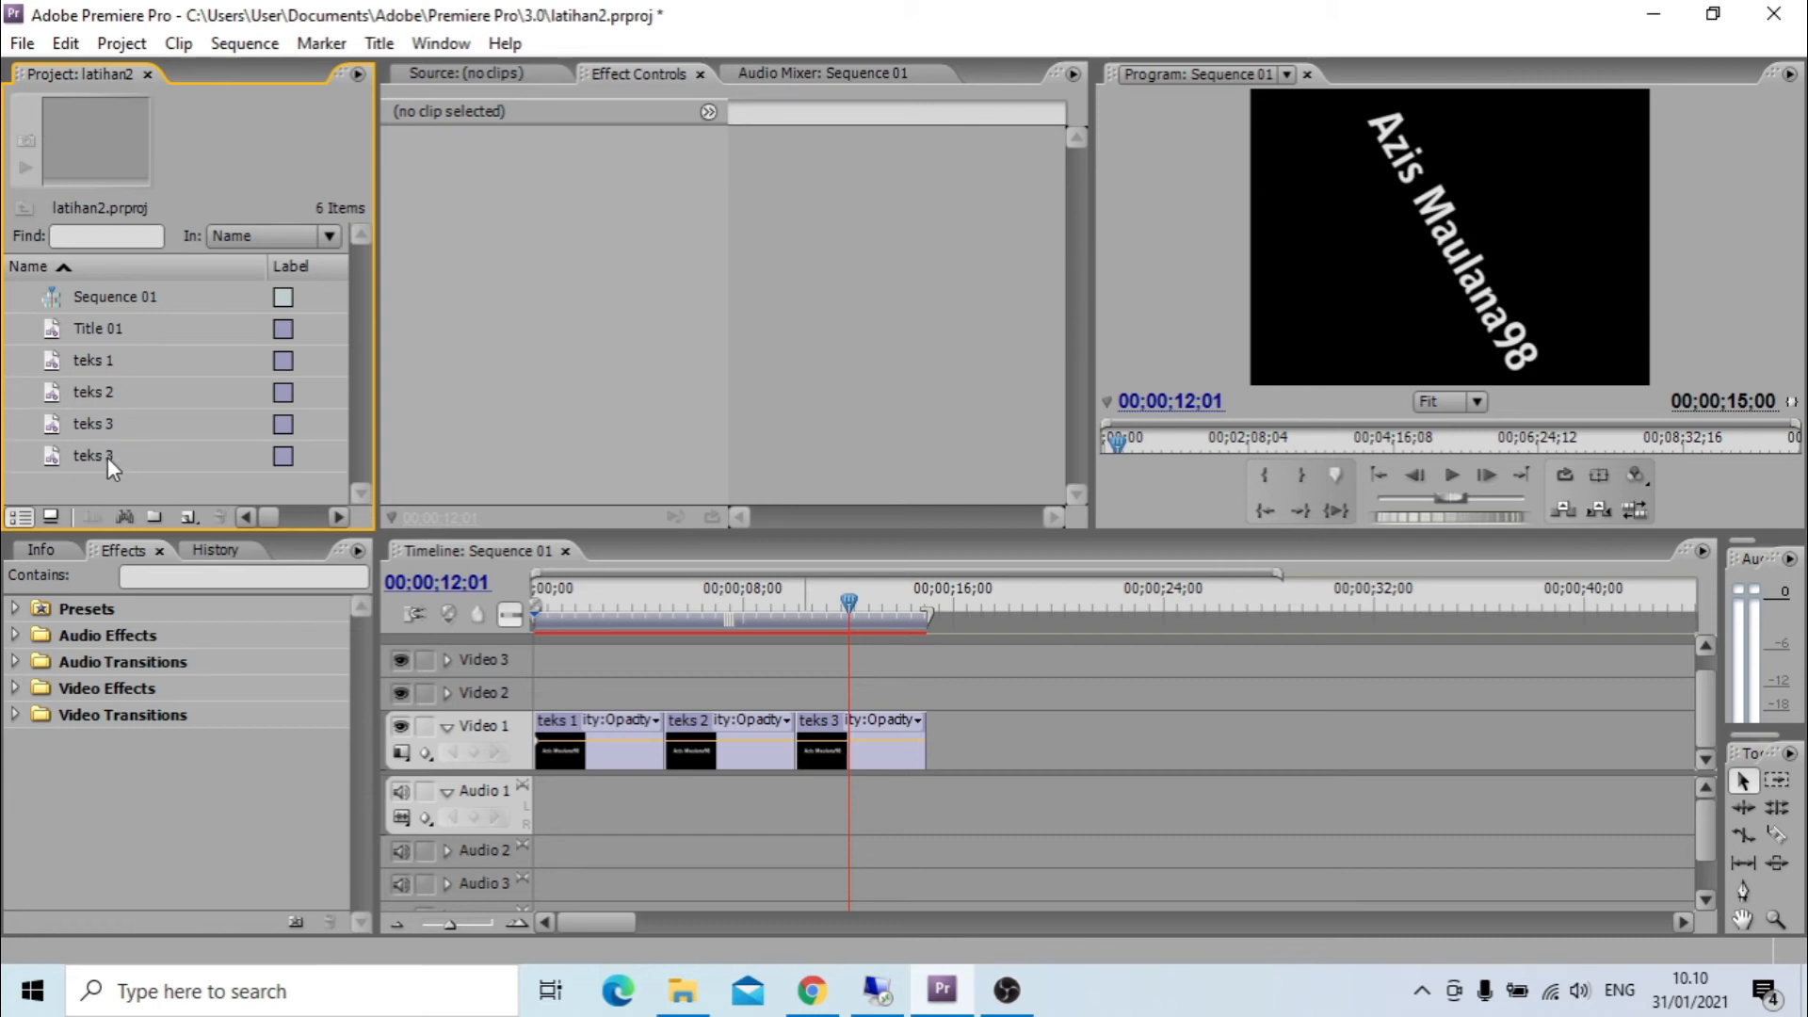
double_click(108, 455)
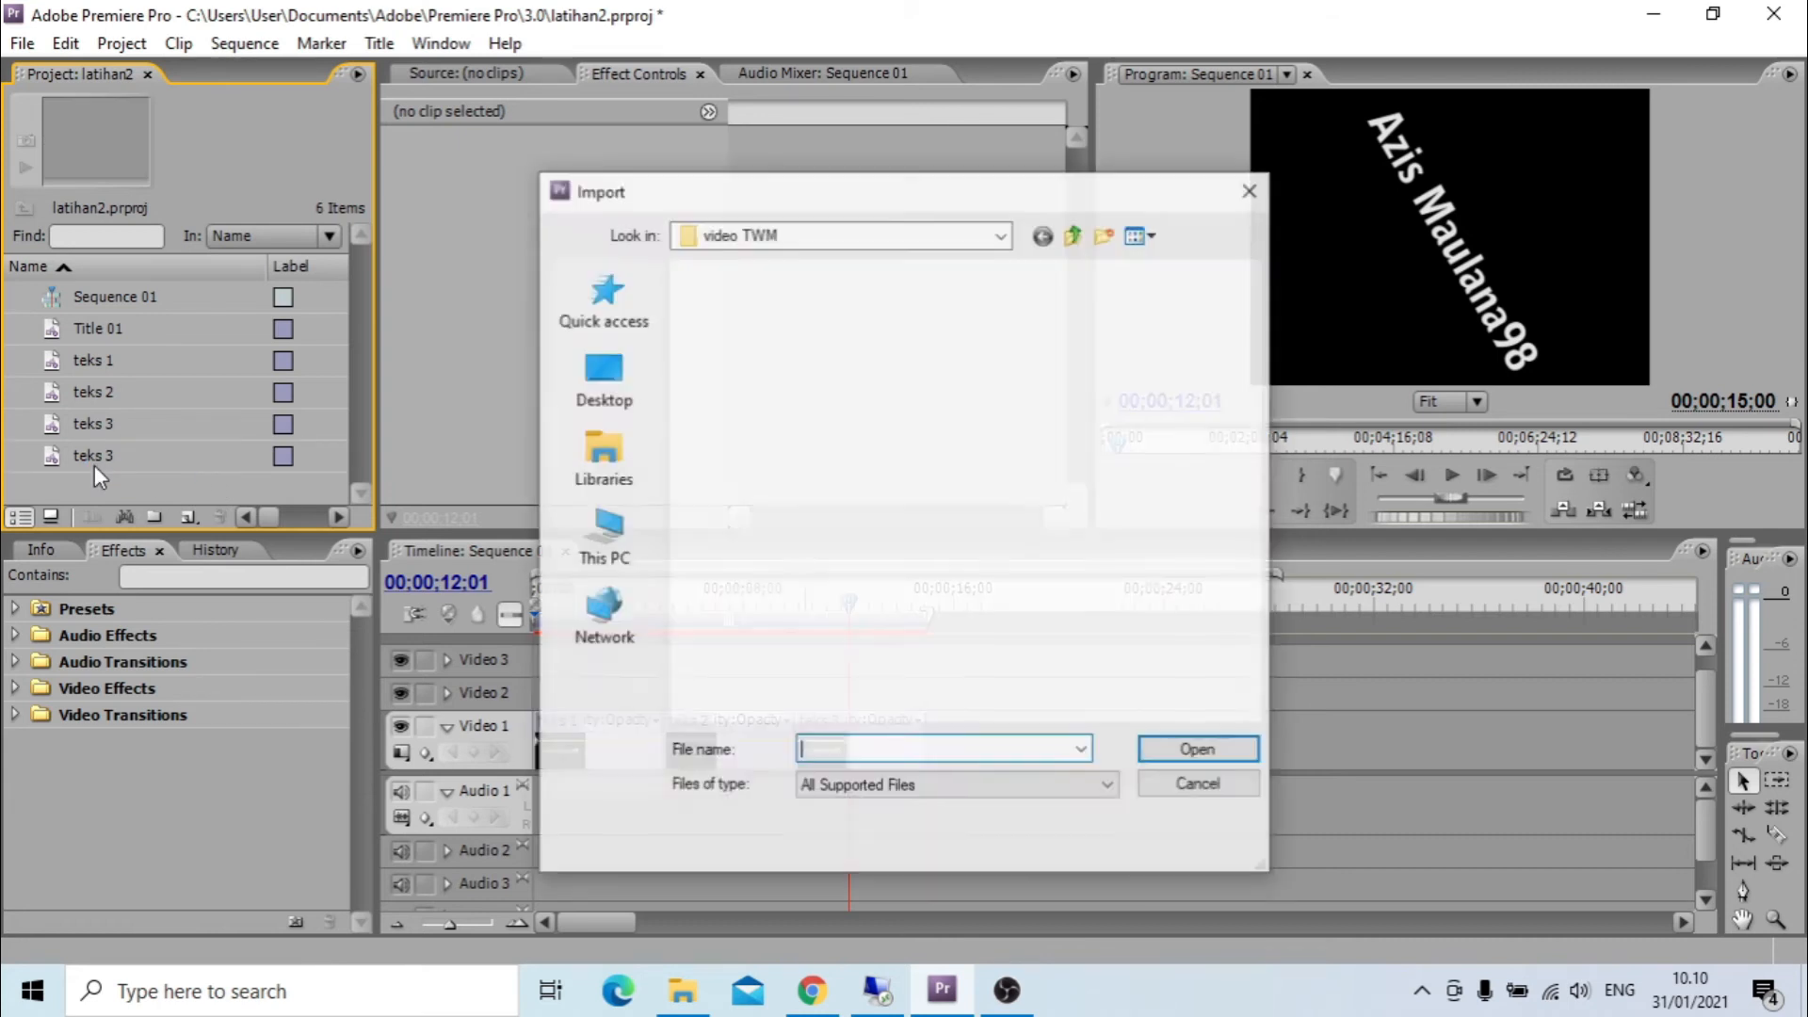
left_click(1238, 193)
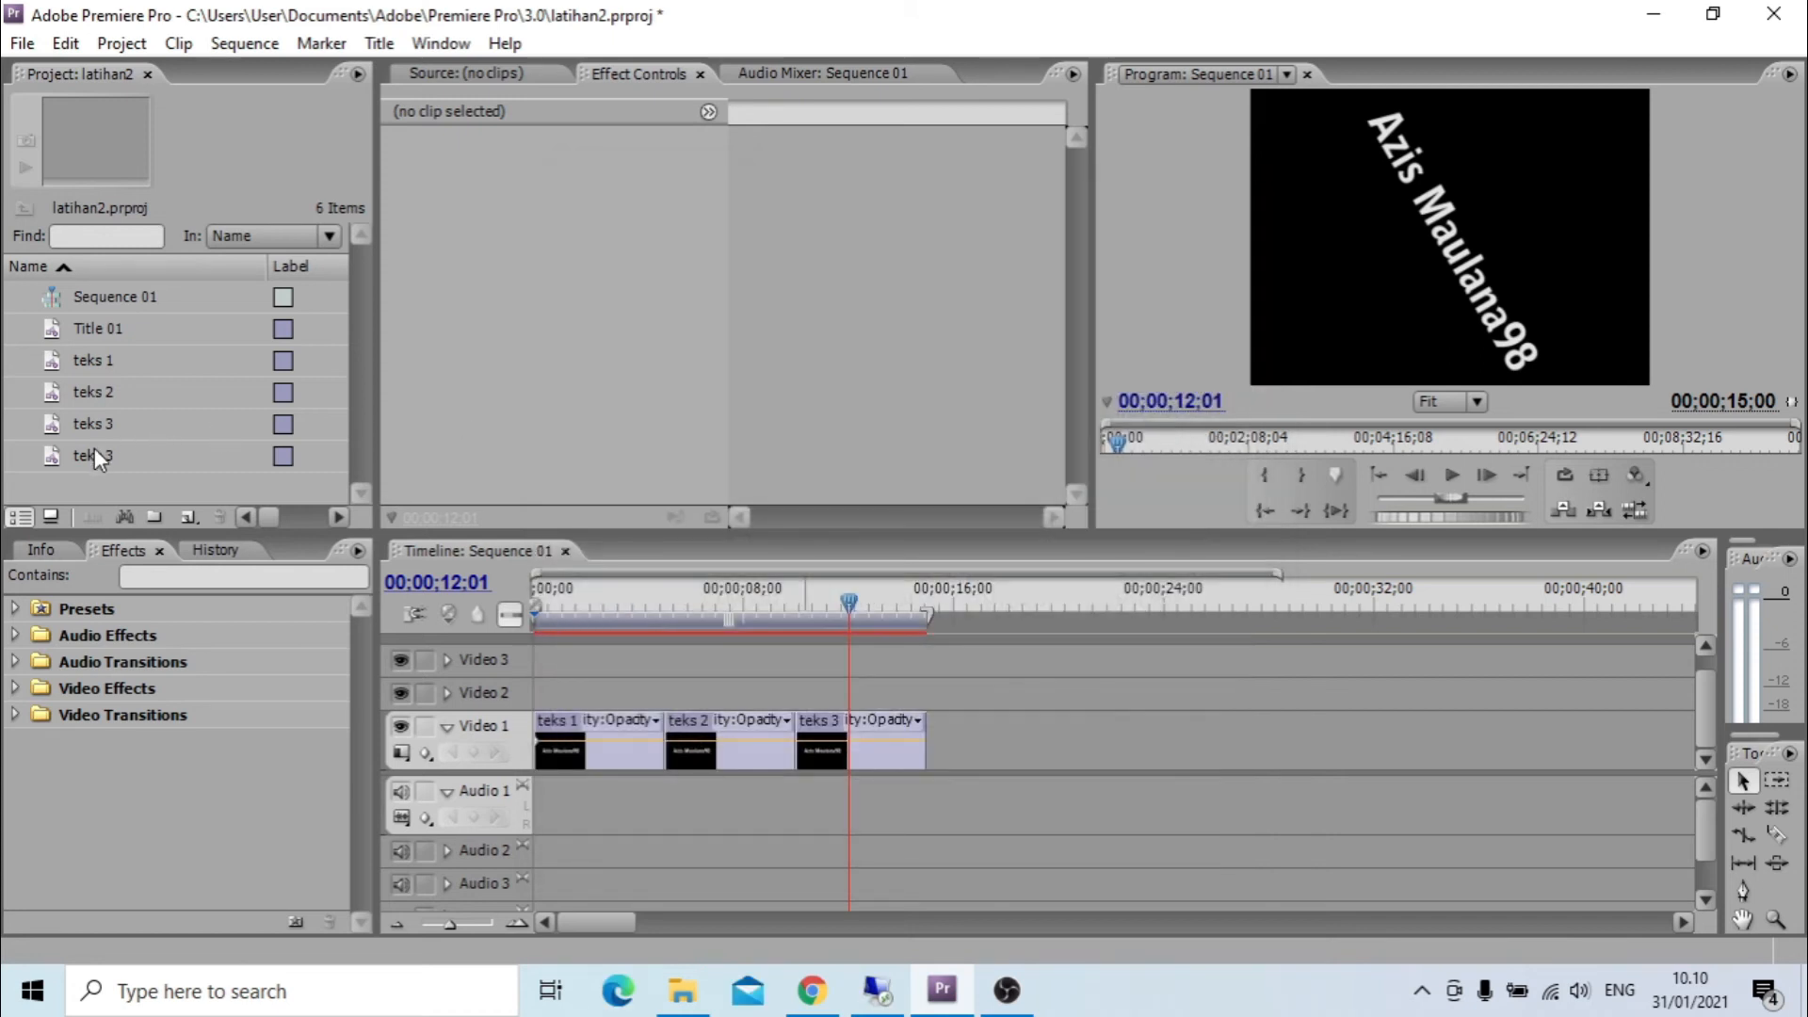
Rename the duplicated teks 3 title in the project as teks 4.
left_click(96, 452)
left_click(110, 455)
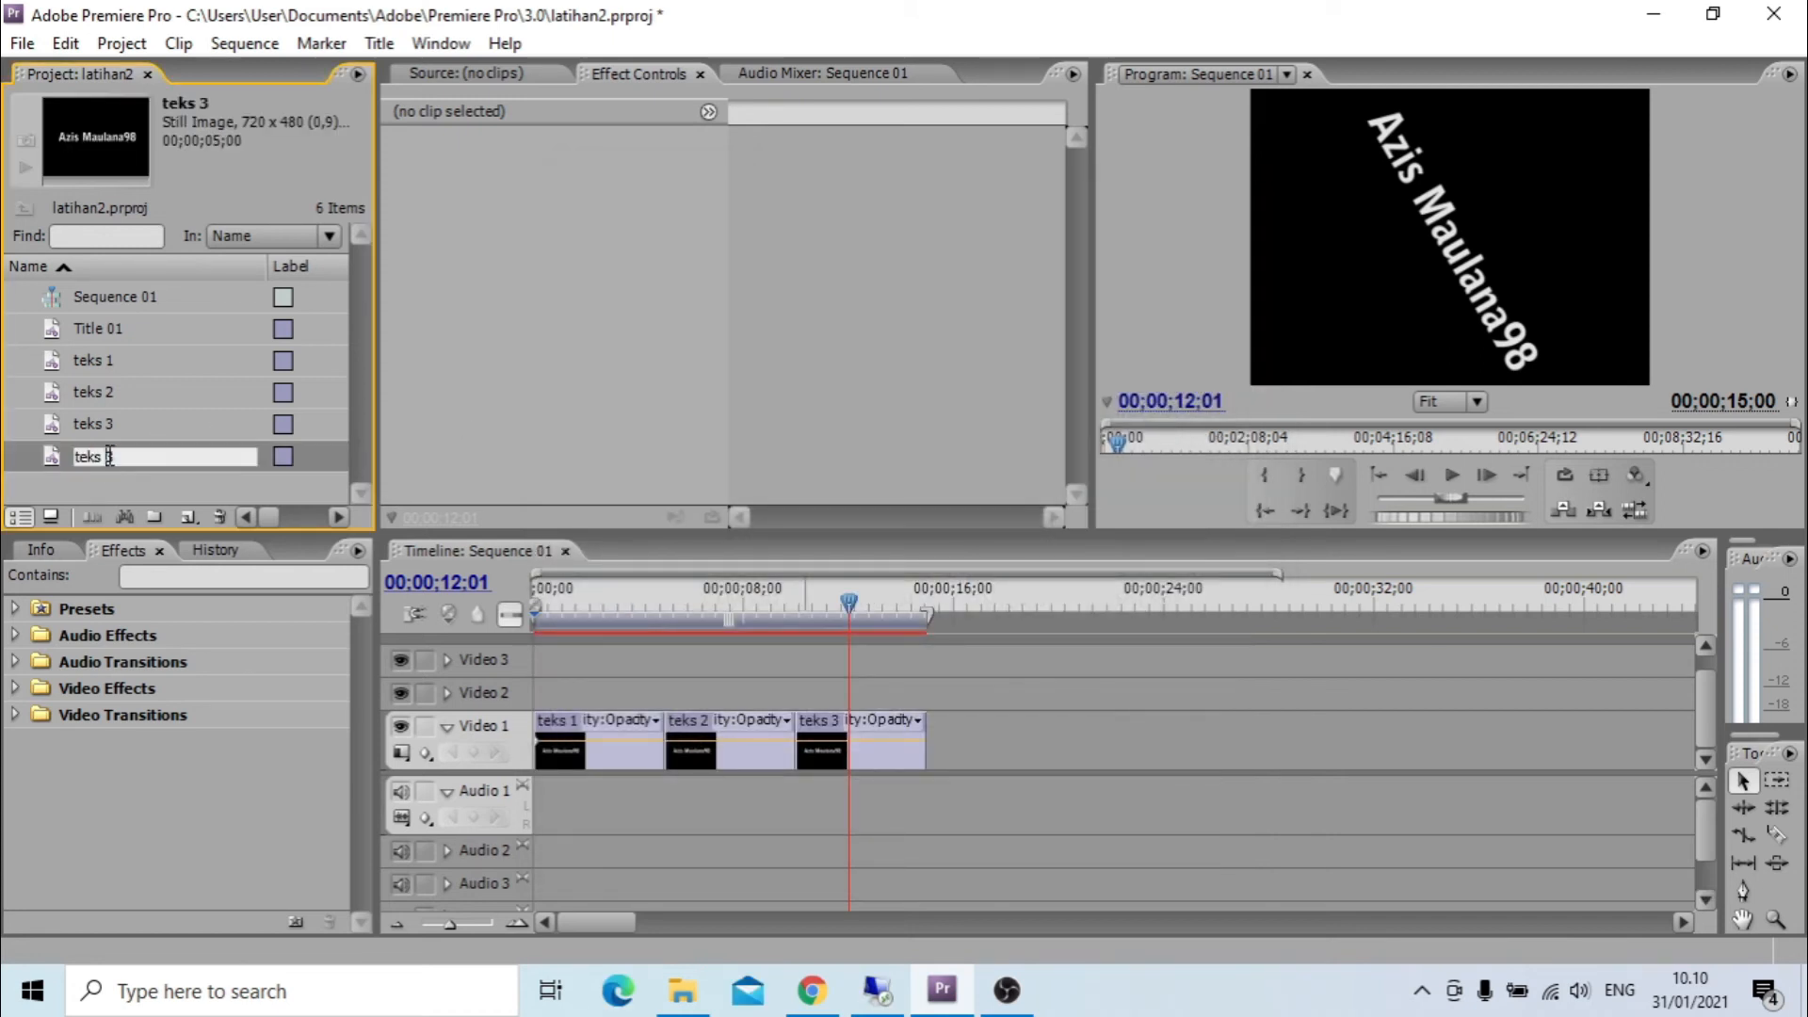
key("BackSpace")
type("4")
key("Return")
Place the teks 4 title on Video 1 after teks 3, leaving a short gap, so it starts at 00;00;16;20.
left_click_drag(924, 607, 970, 751)
left_click(987, 608)
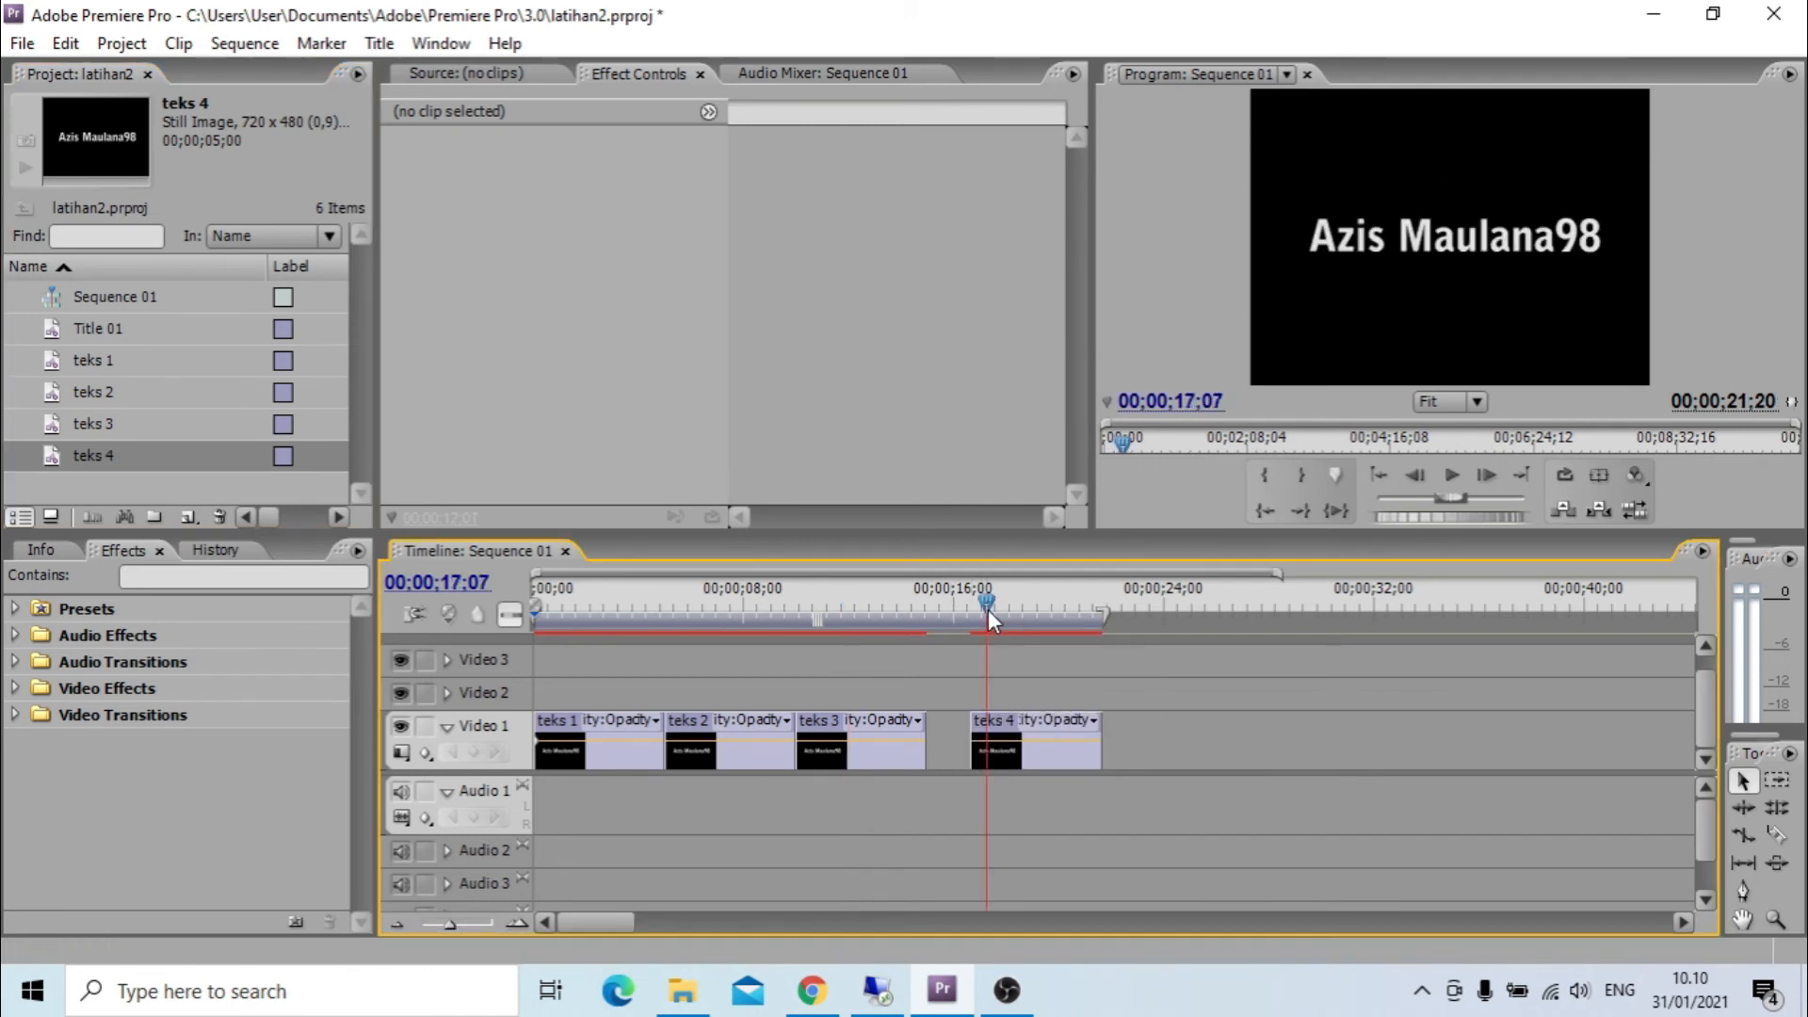
left_click_drag(987, 597, 981, 603)
Add an opacity keyframe of 0% at the start of the teks 4 clip, at 00;00;16;20.
left_click(1064, 748)
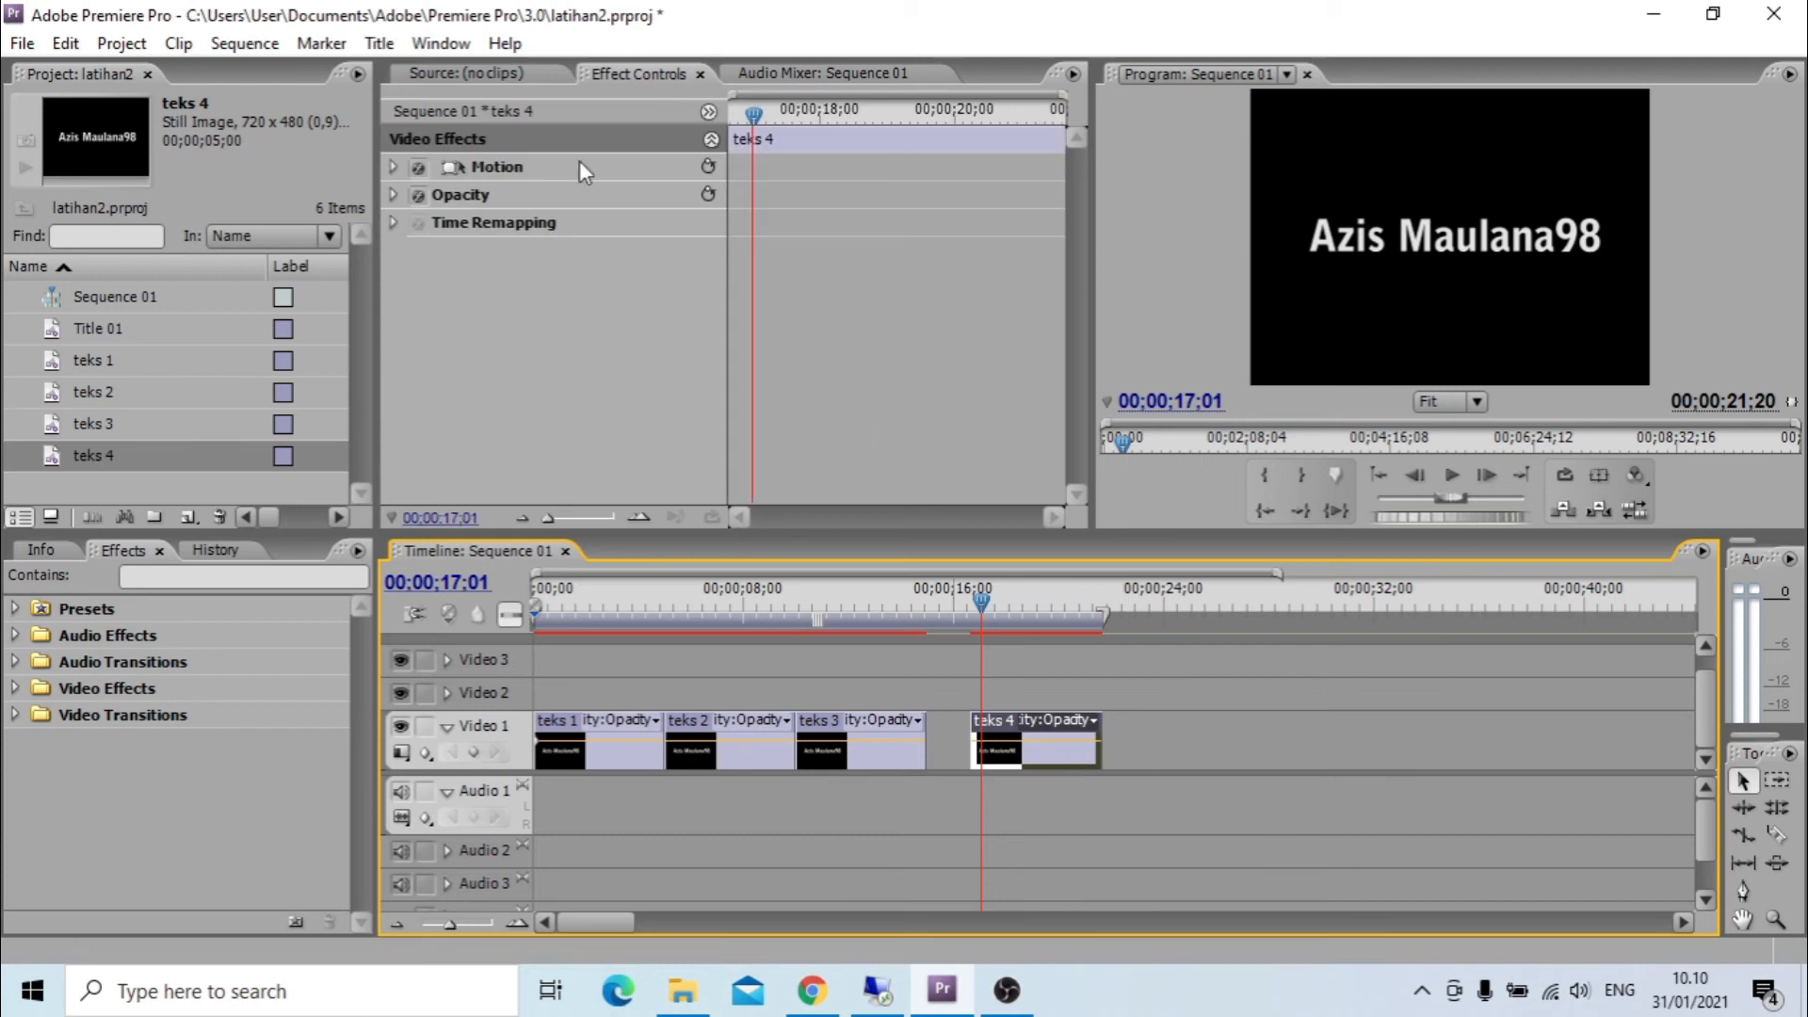
left_click(525, 169)
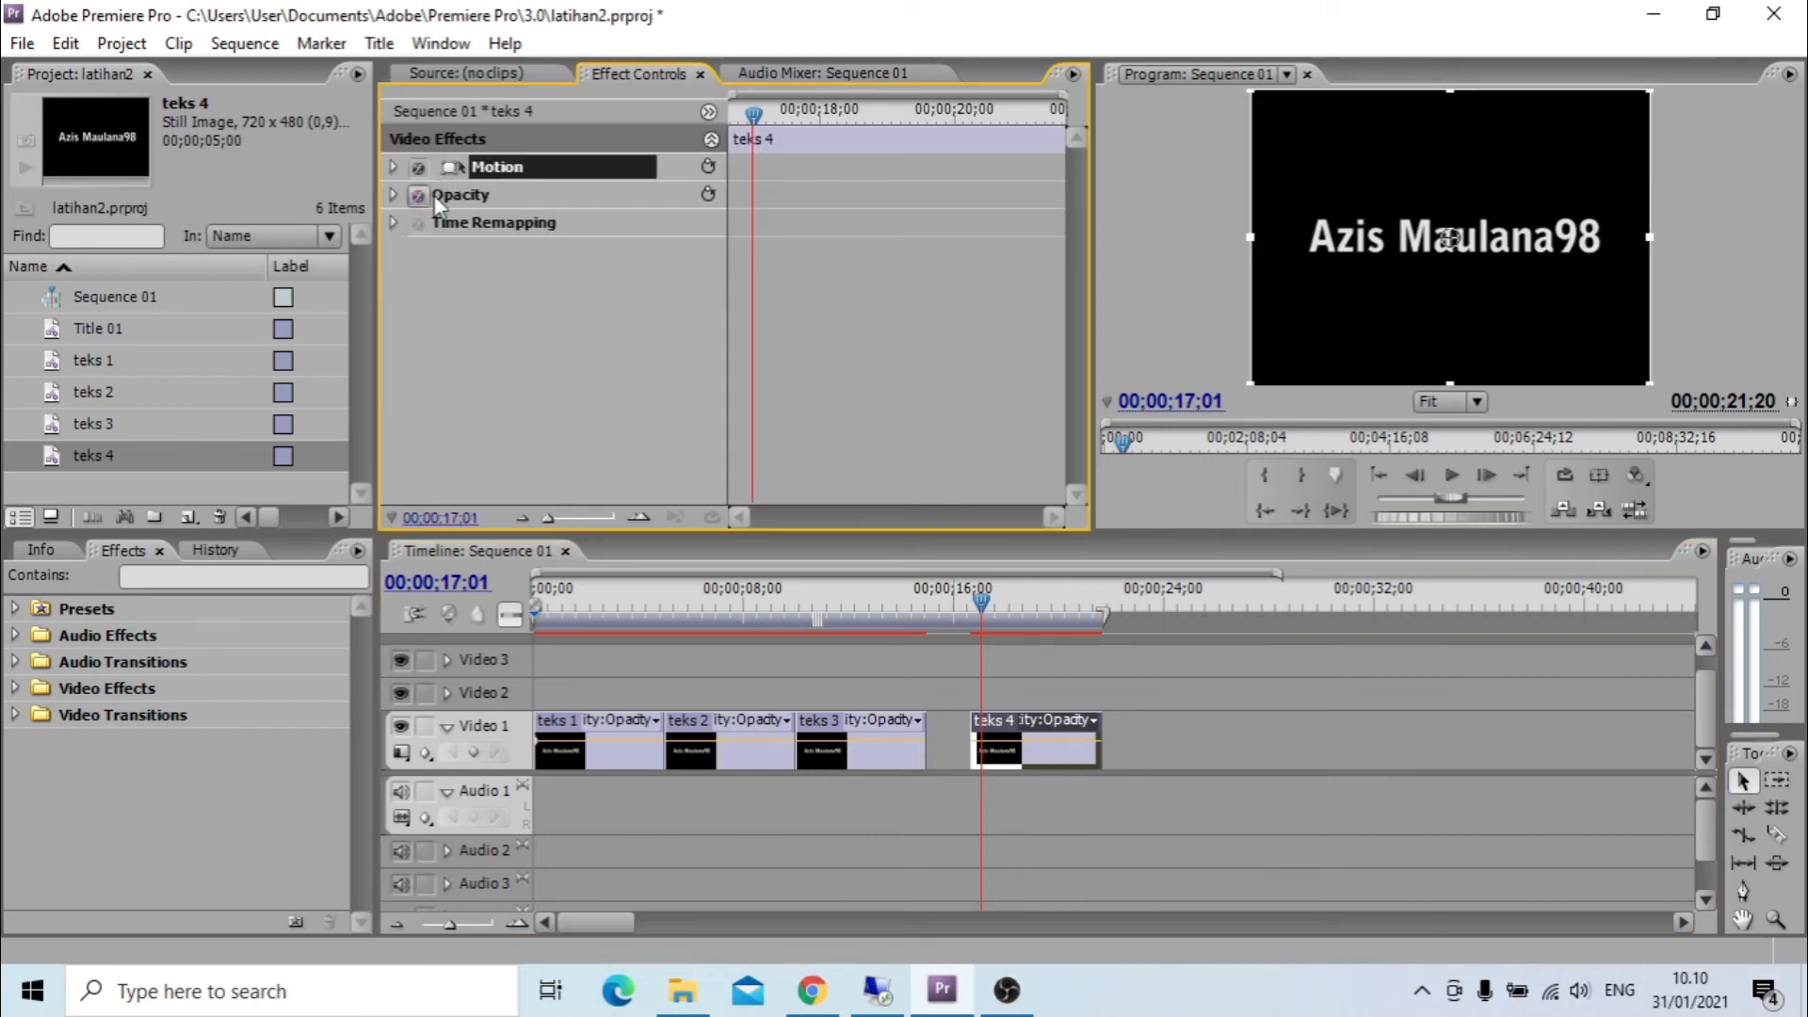
left_click(435, 195)
left_click(393, 195)
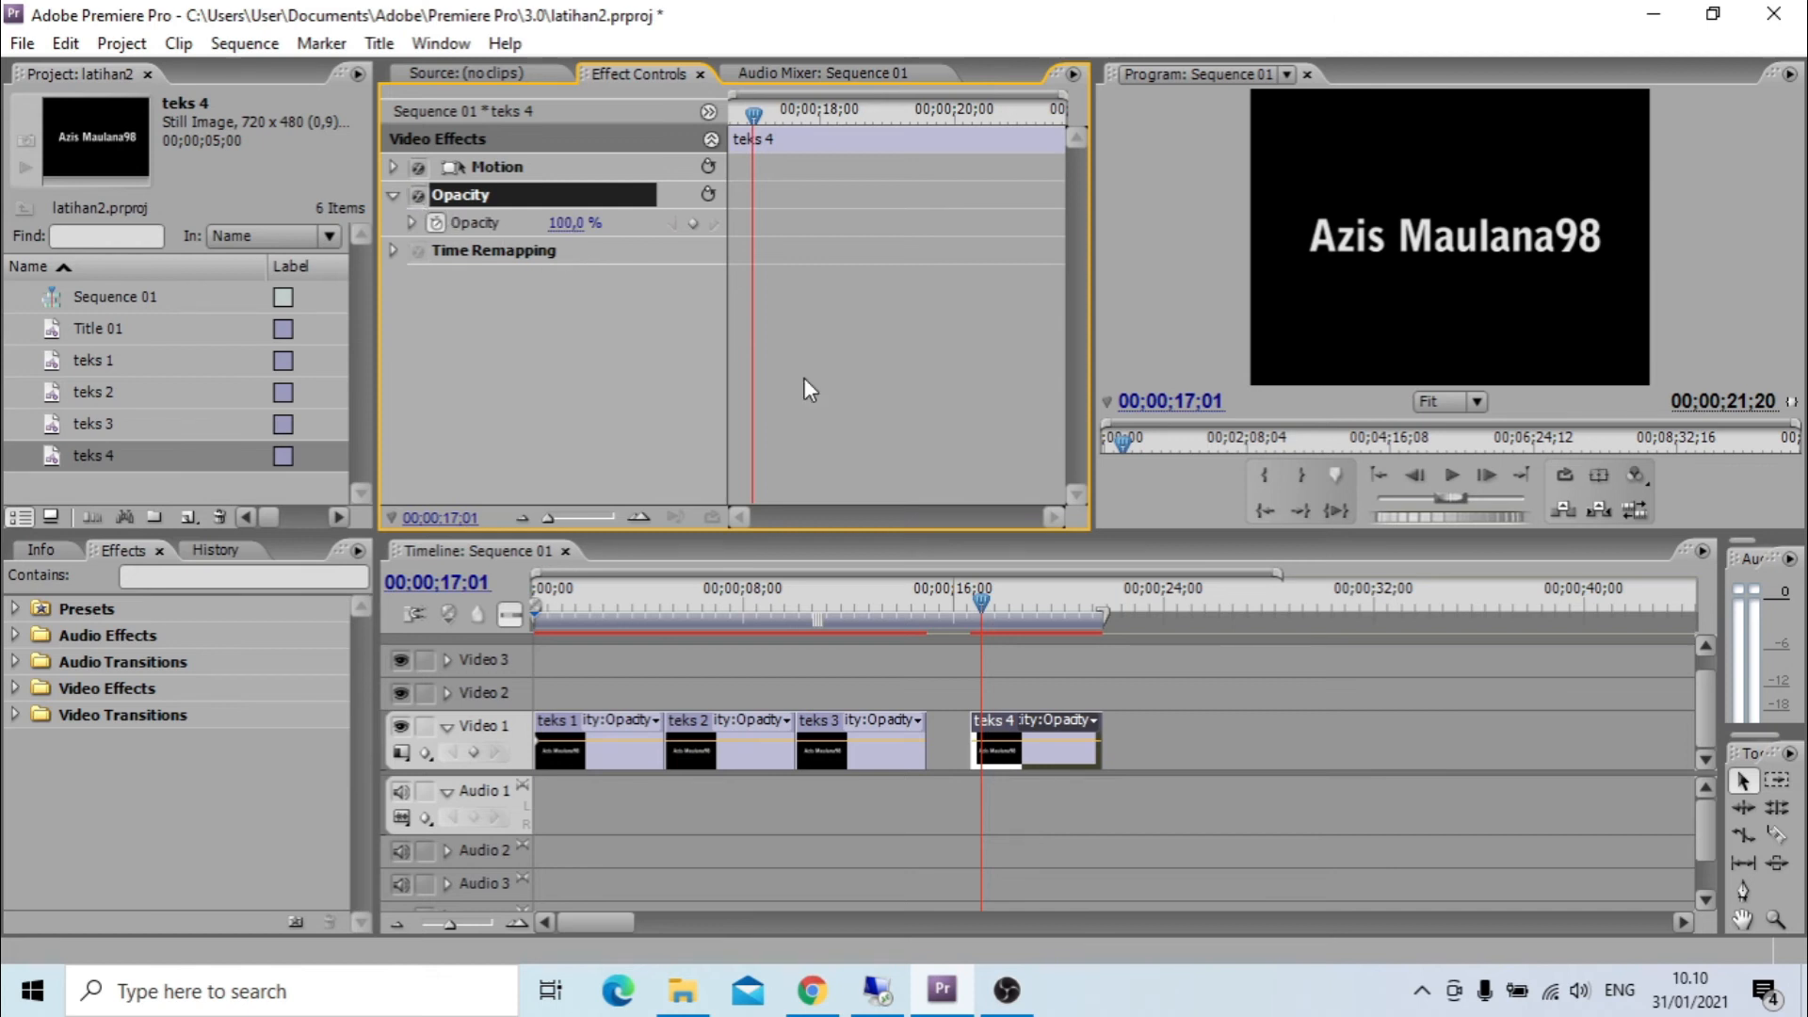
left_click_drag(753, 115, 722, 115)
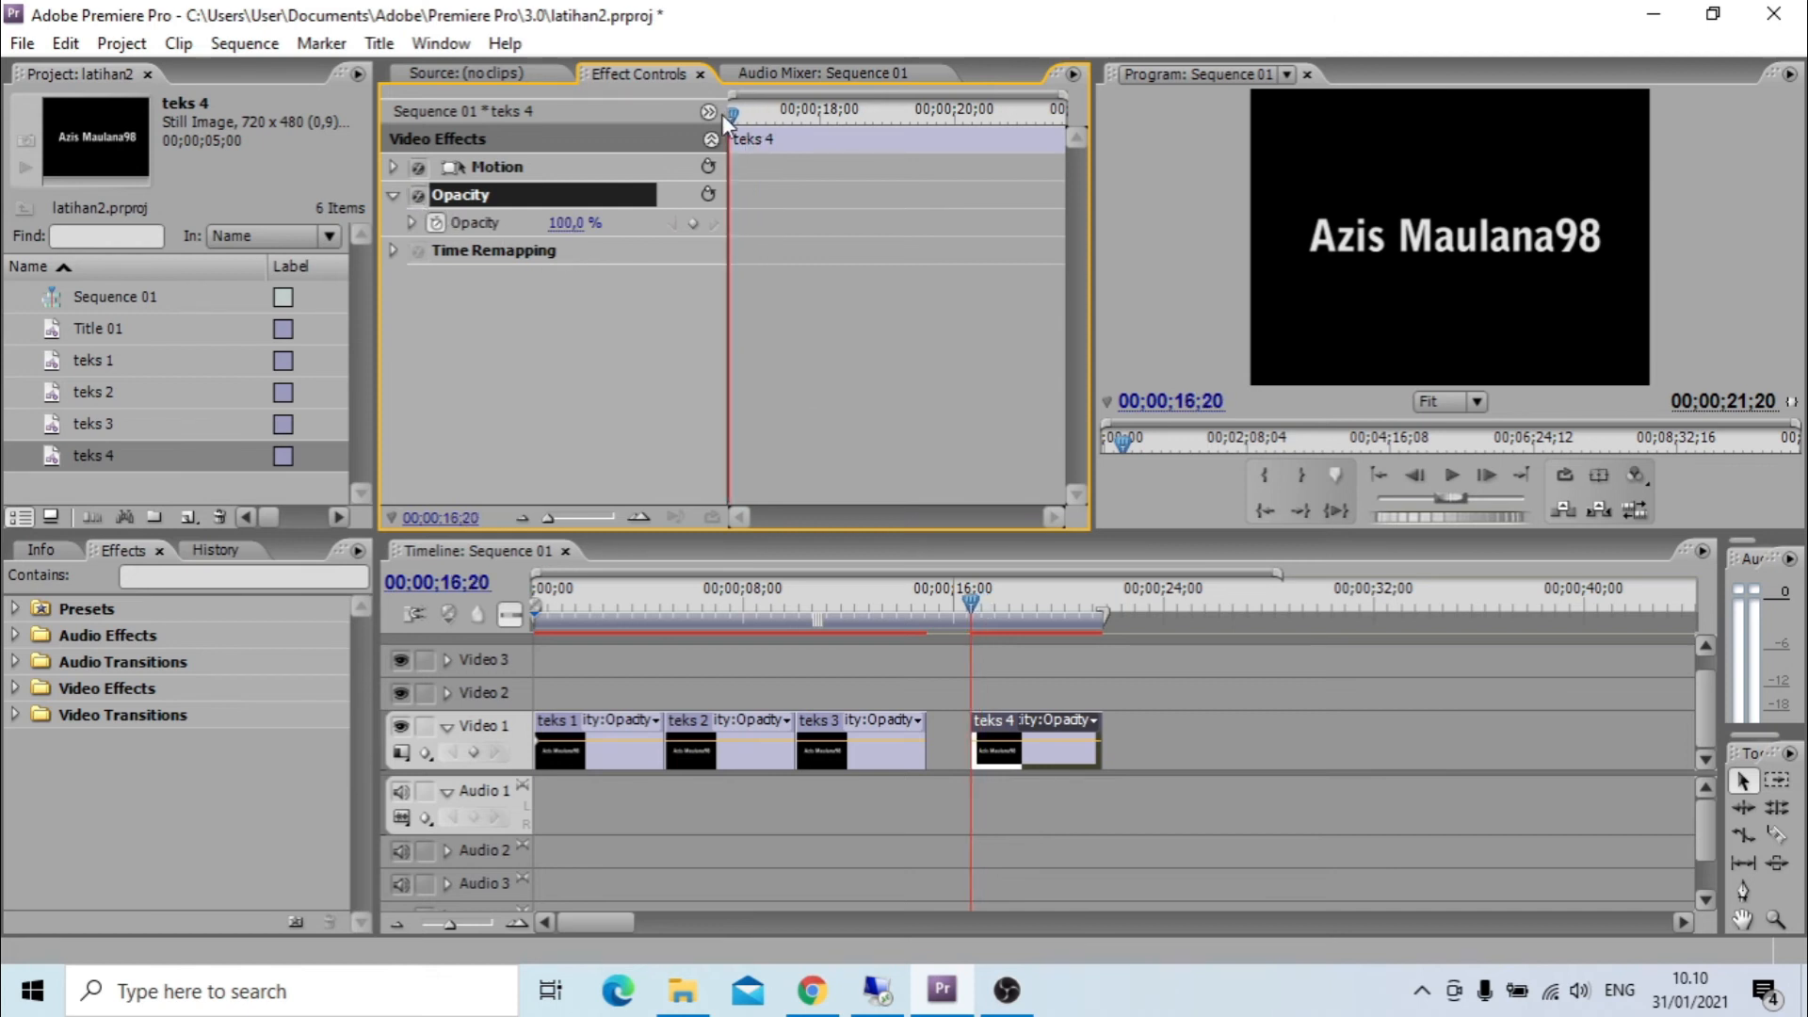
left_click(436, 223)
left_click(437, 223)
left_click(583, 222)
type("0")
key("Return")
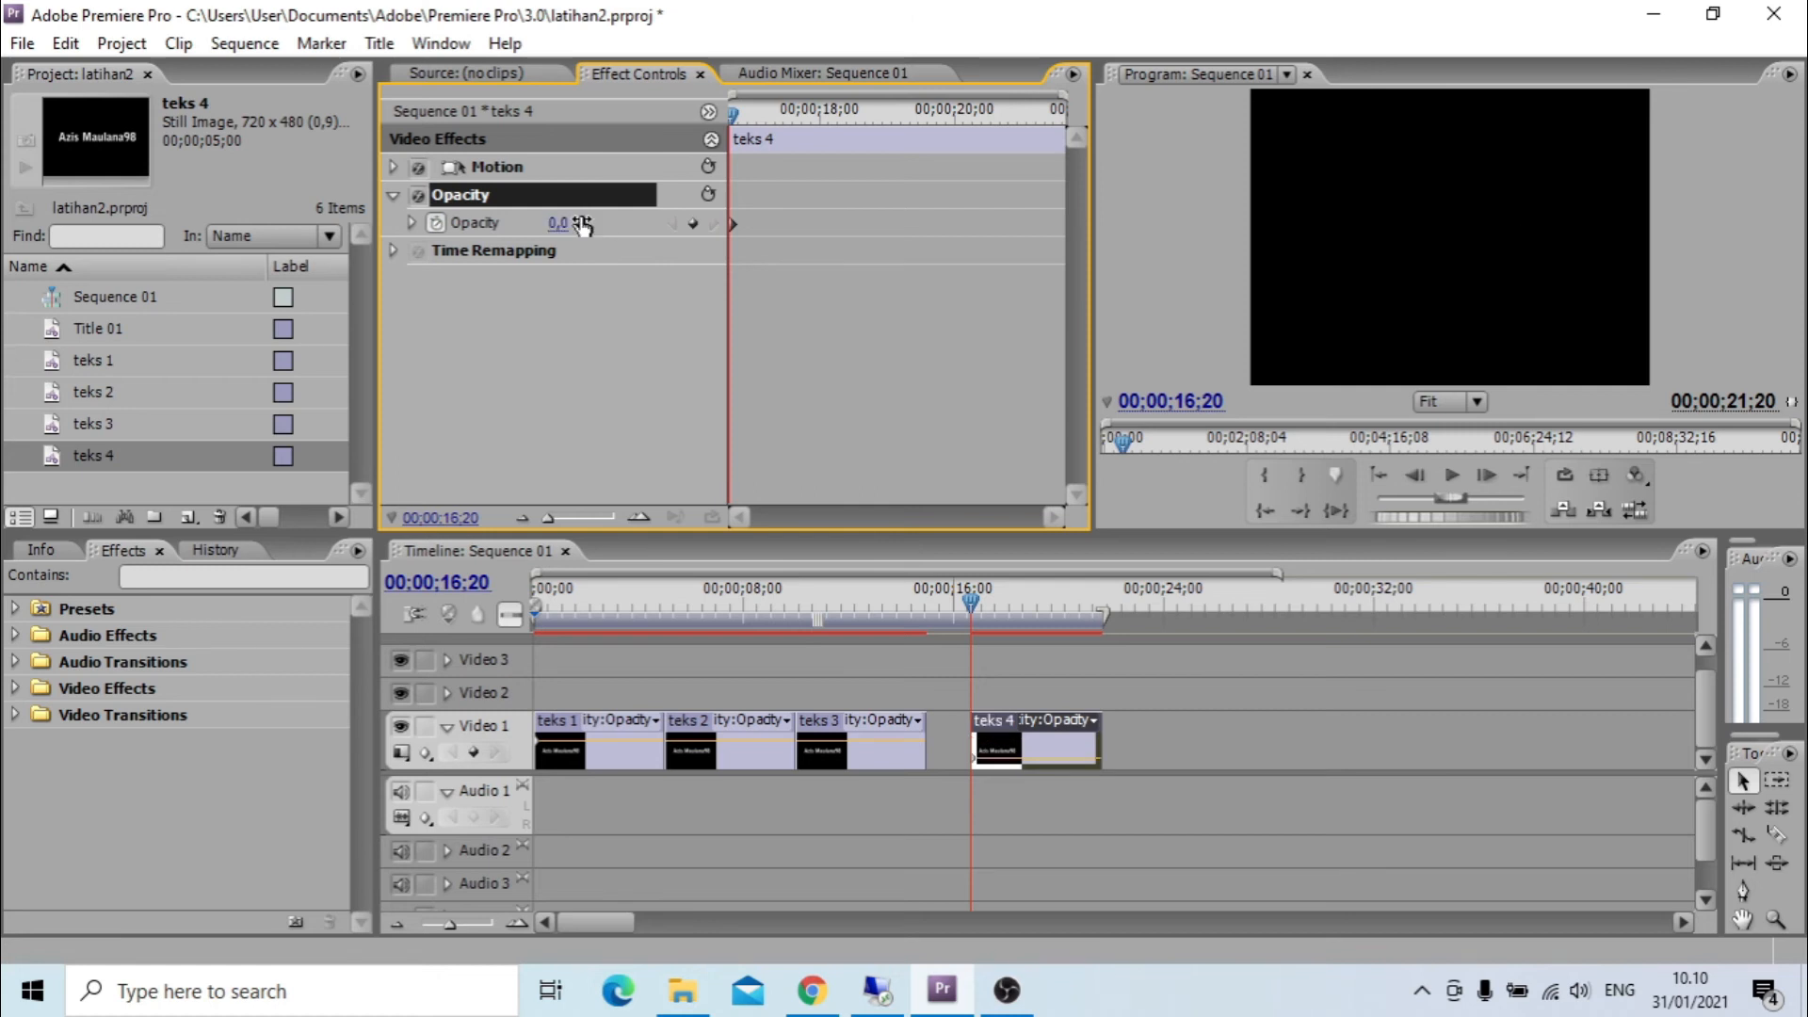
Add an opacity keyframe of 100% on teks 4 at 00;00;18;21.
left_click_drag(731, 110, 861, 133)
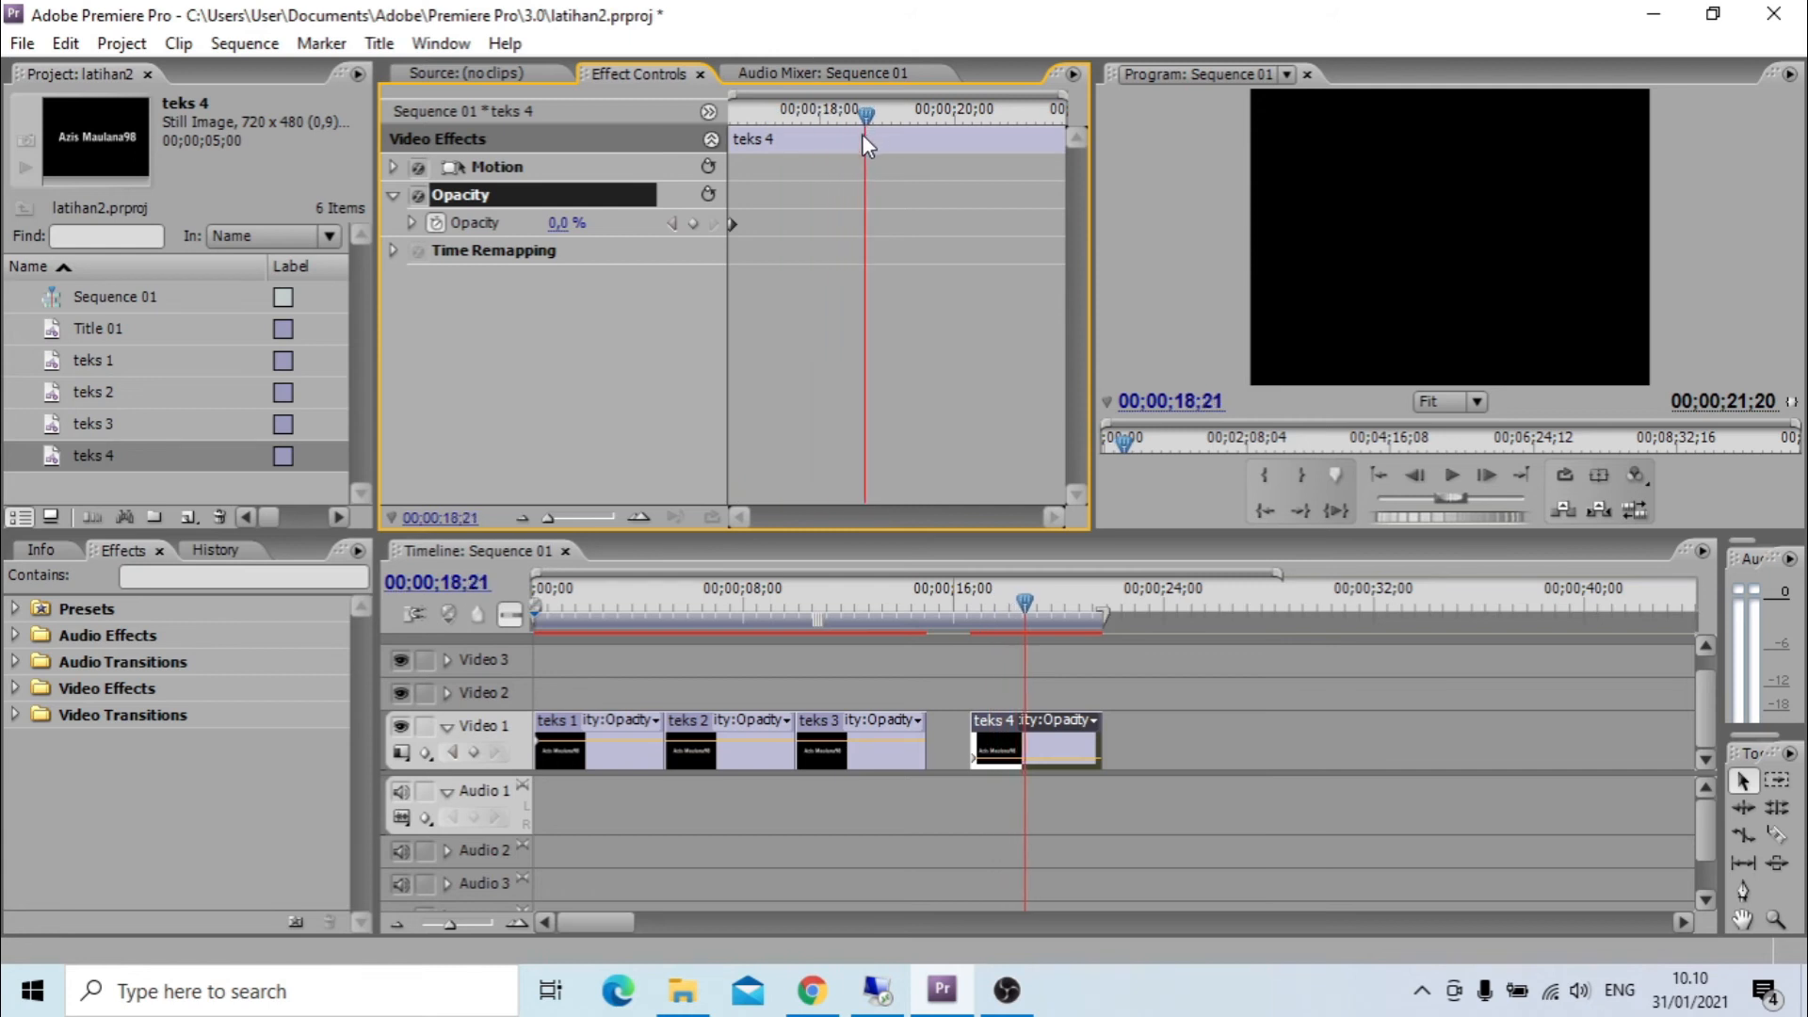
left_click(582, 223)
type("100")
key("Return")
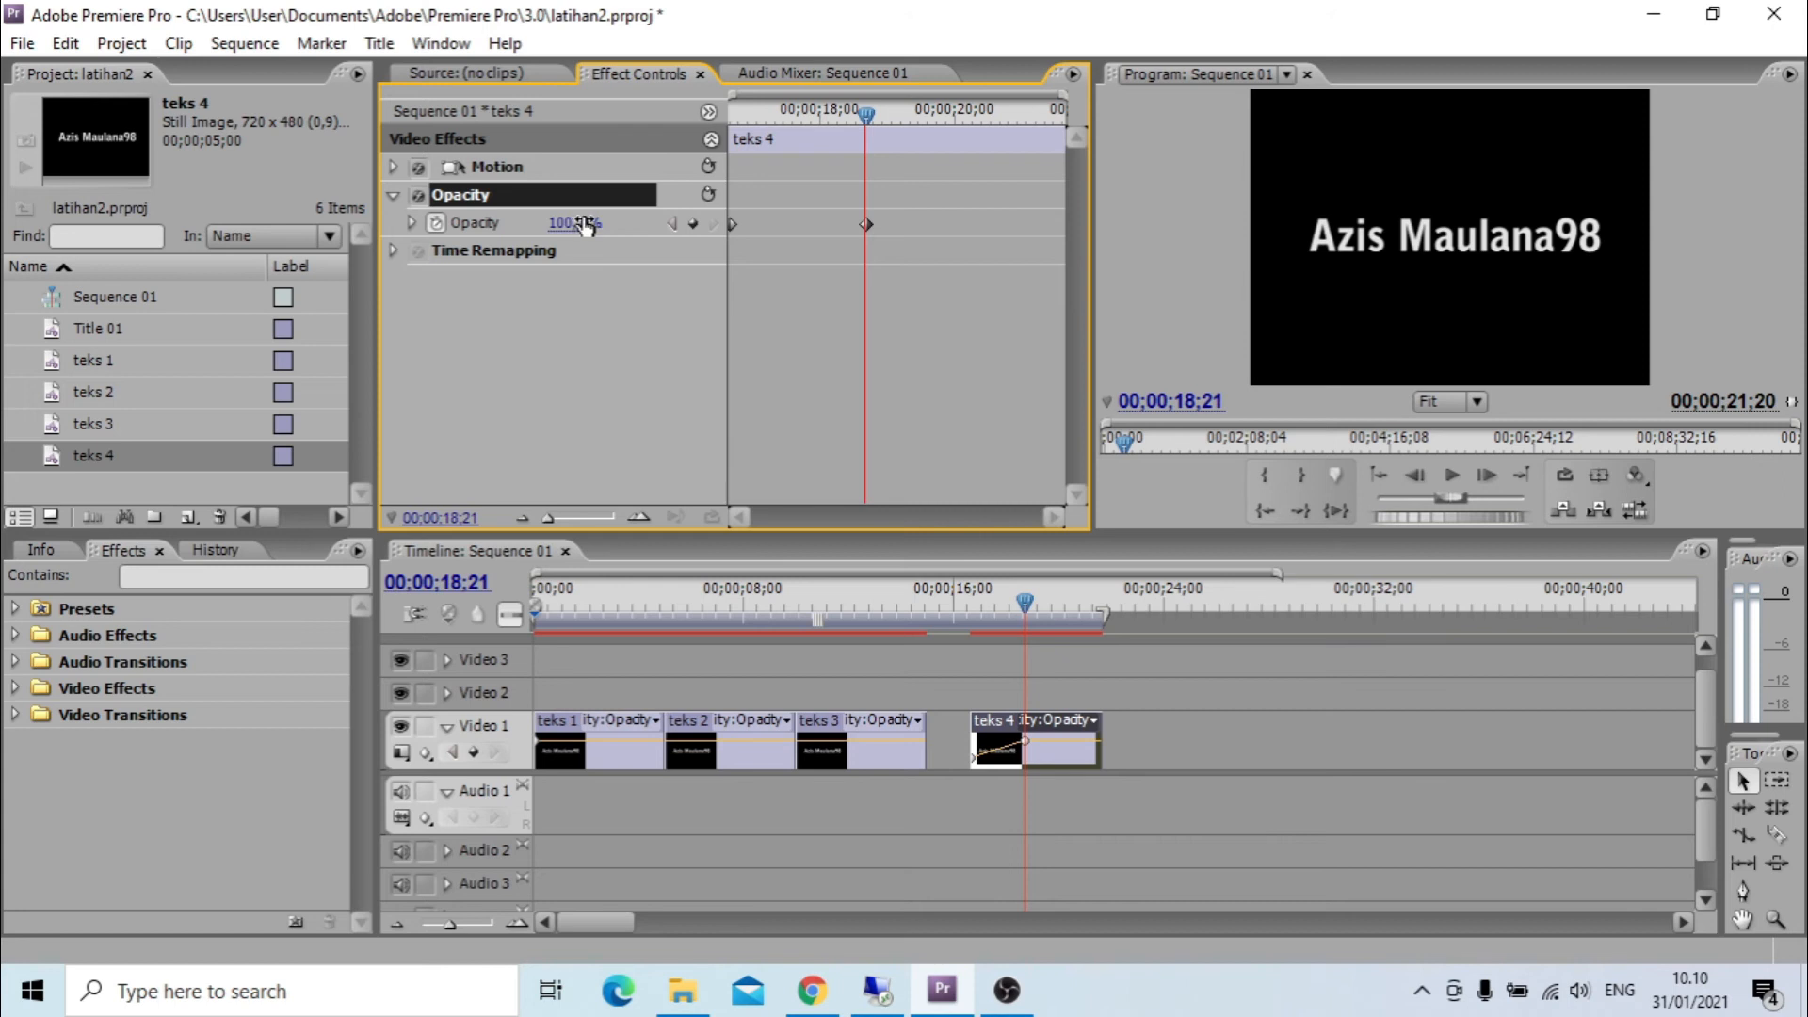
Add an opacity keyframe of 100% on teks 4 at 00;00;19;19 to hold the text visible.
left_click_drag(869, 108, 932, 120)
left_click(575, 223)
type("100")
key("Return")
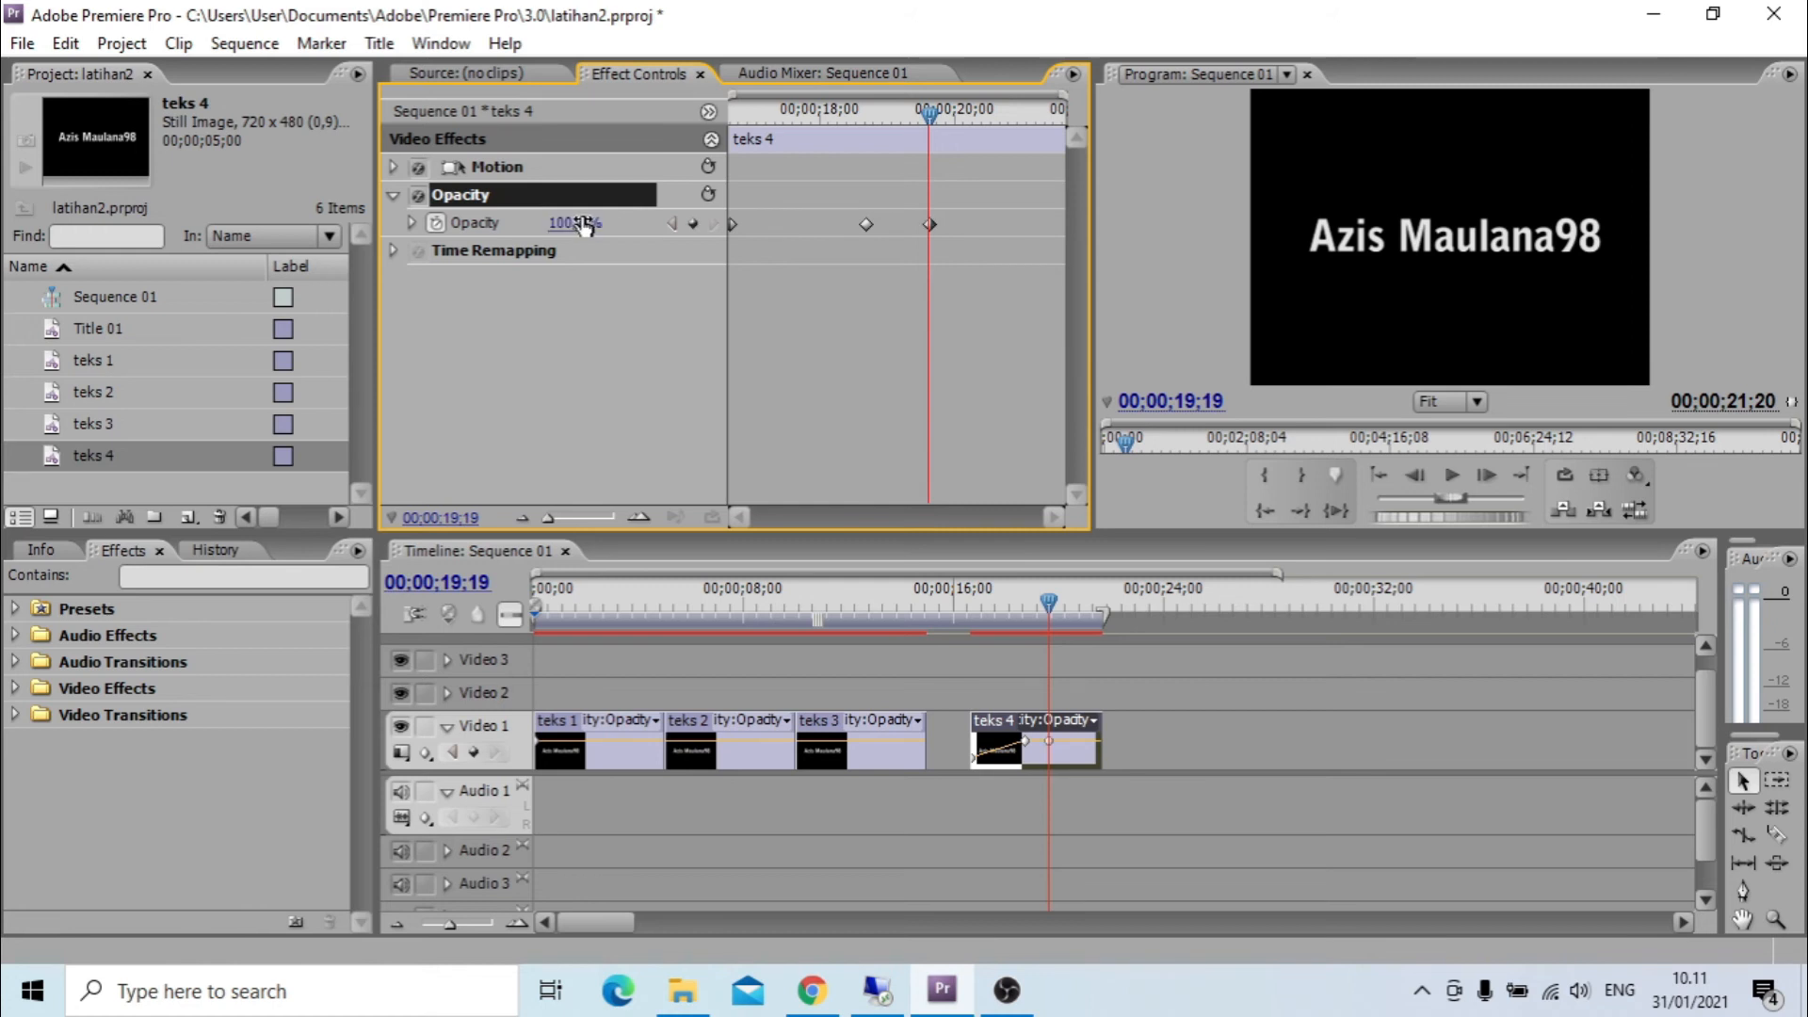
Add an opacity keyframe of 0% on teks 4 at 00;00;21;19 and play the clip's fade from its start.
left_click_drag(936, 110, 1071, 149)
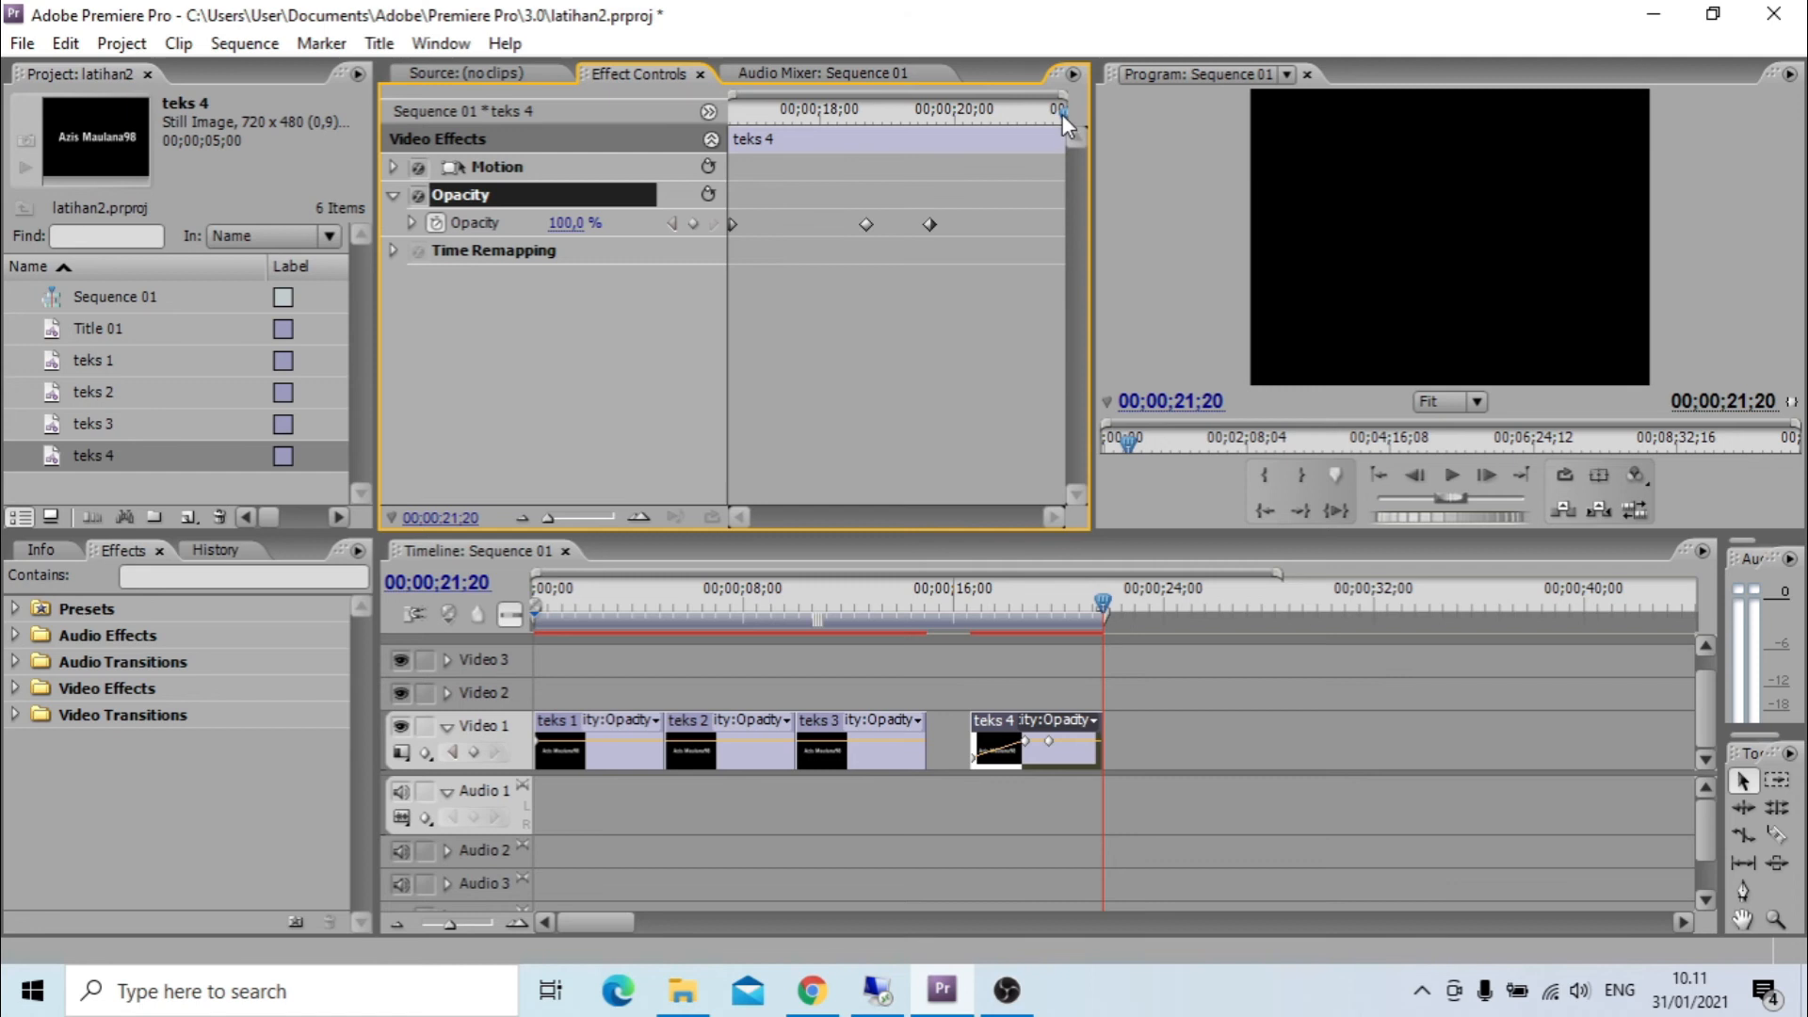
left_click_drag(1062, 114, 1060, 115)
left_click(582, 222)
type("0")
key("Return")
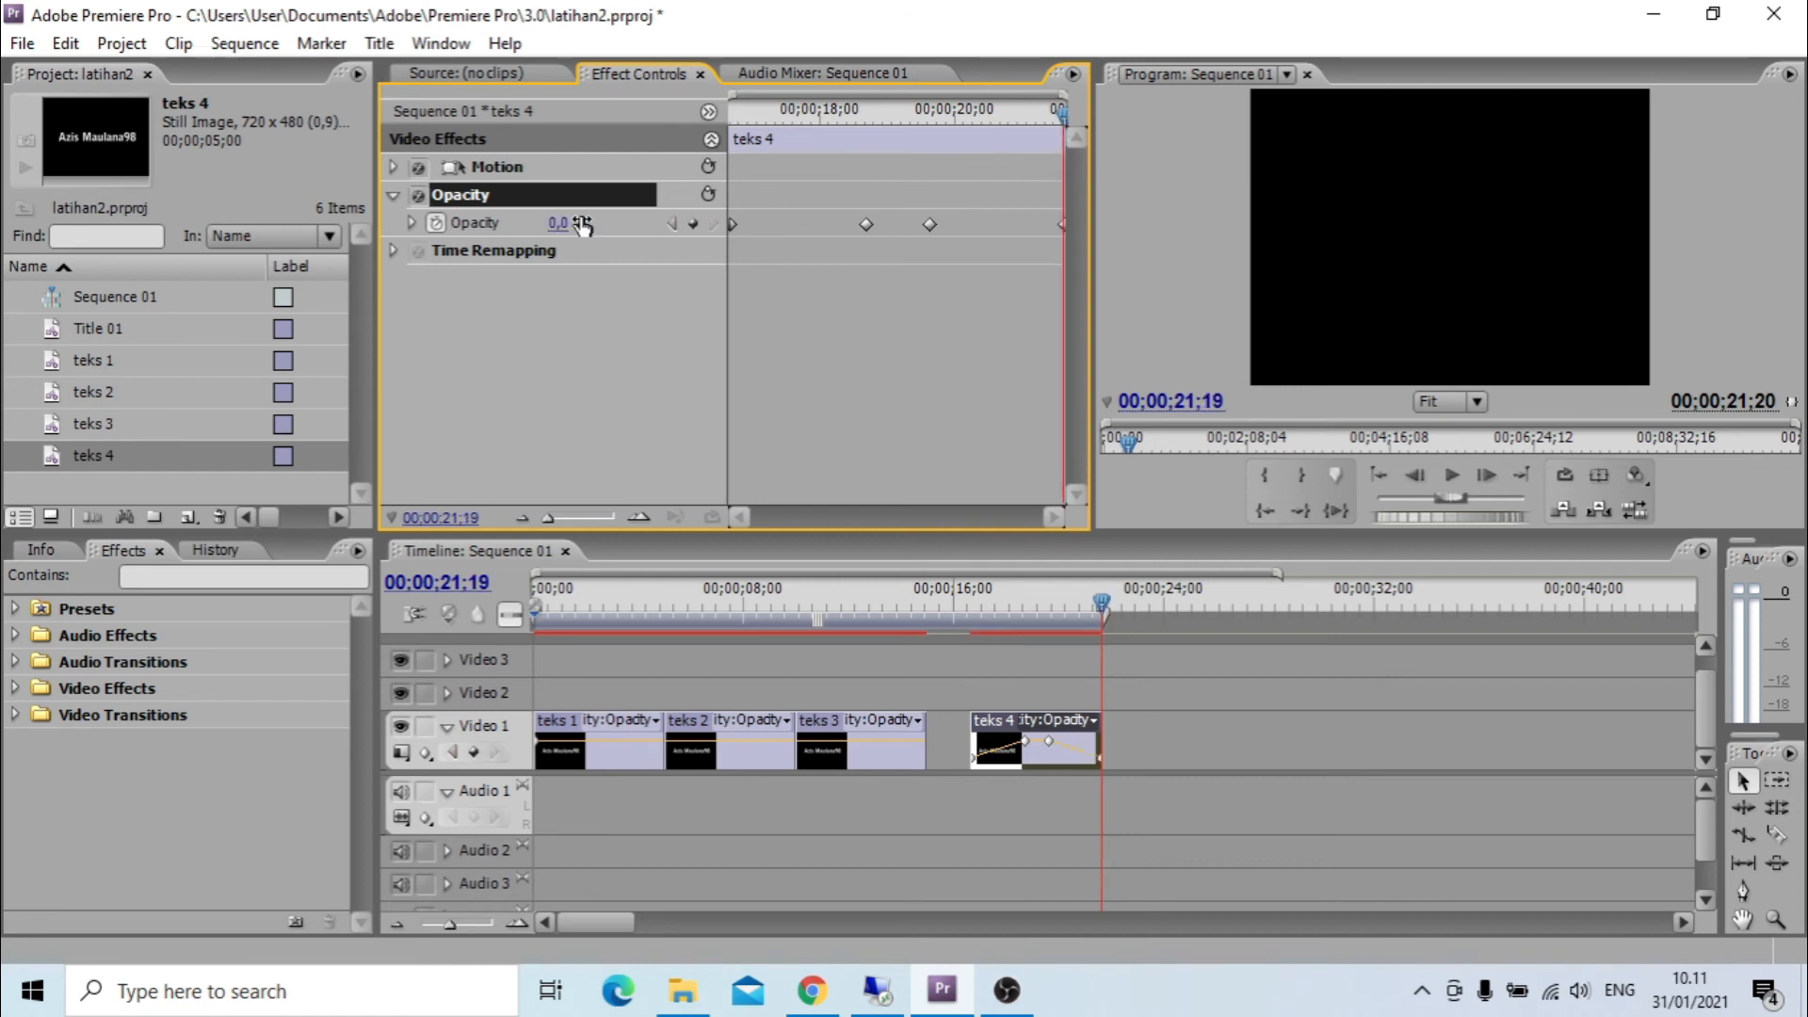
left_click_drag(1099, 597, 968, 643)
key("space")
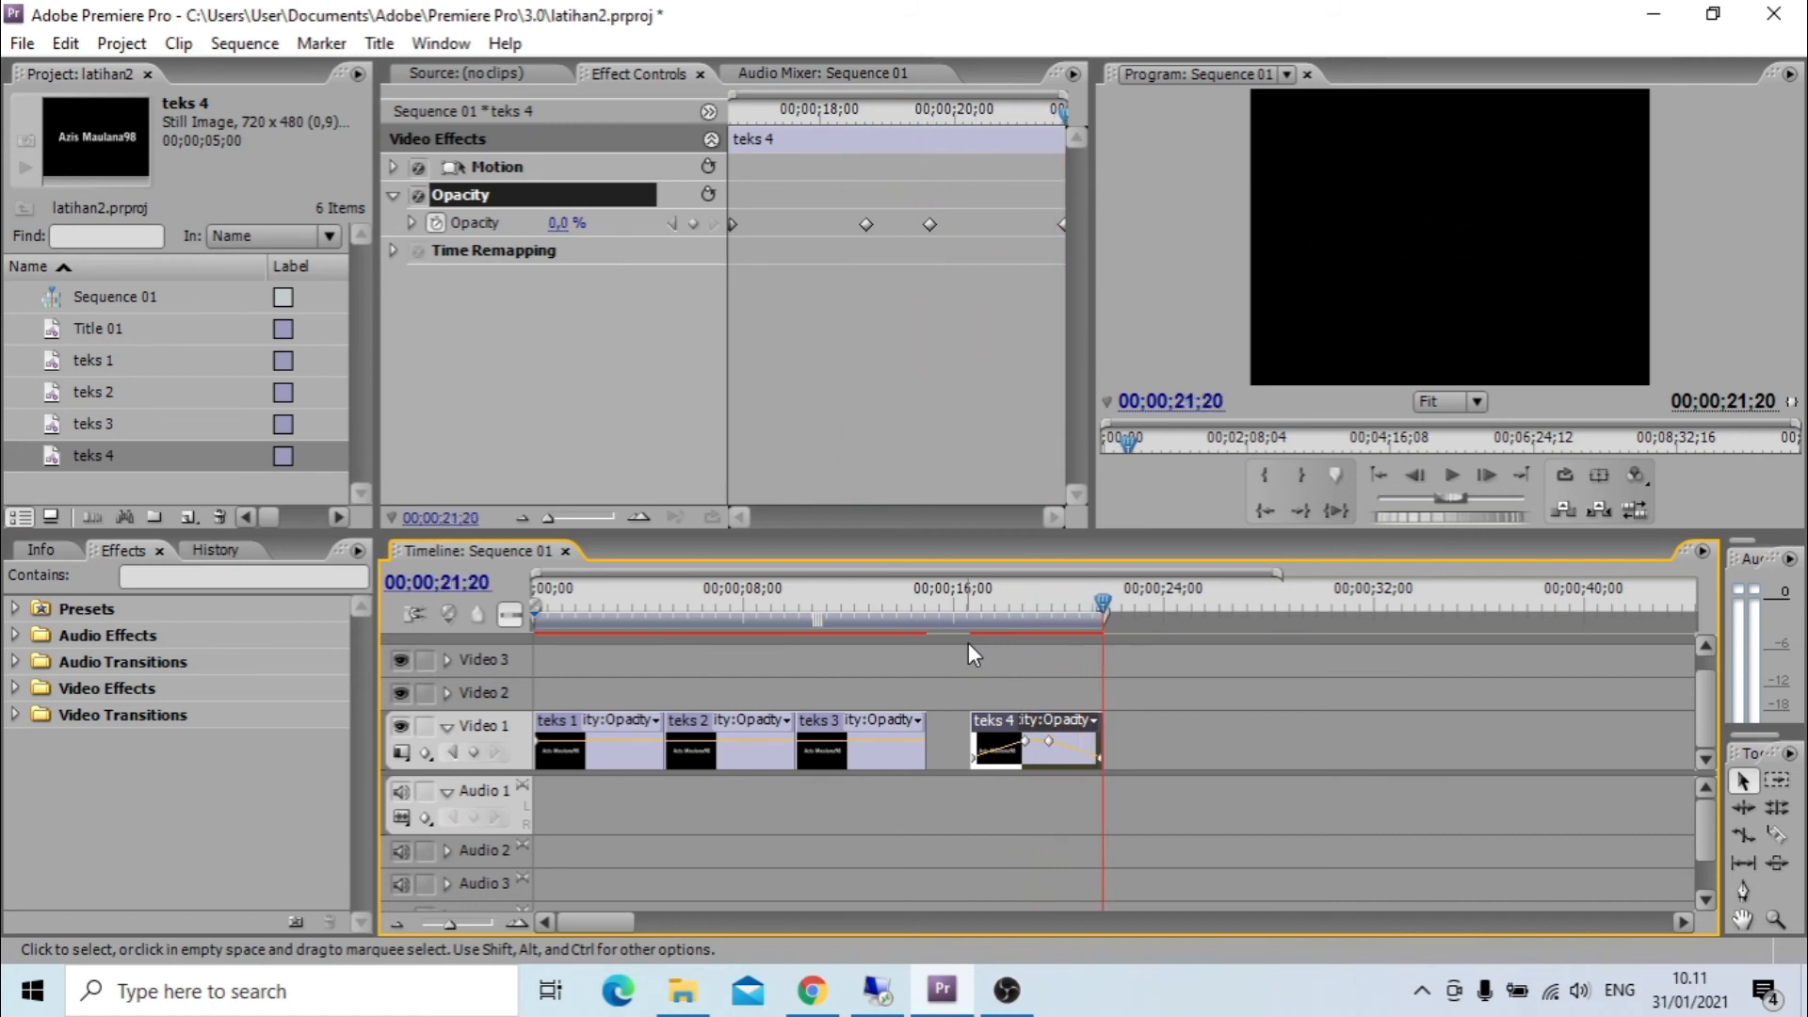
Ripple-delete the gap between teks 3 and teks 4 on Video 1 and play the sequence from the beginning.
right_click(960, 727)
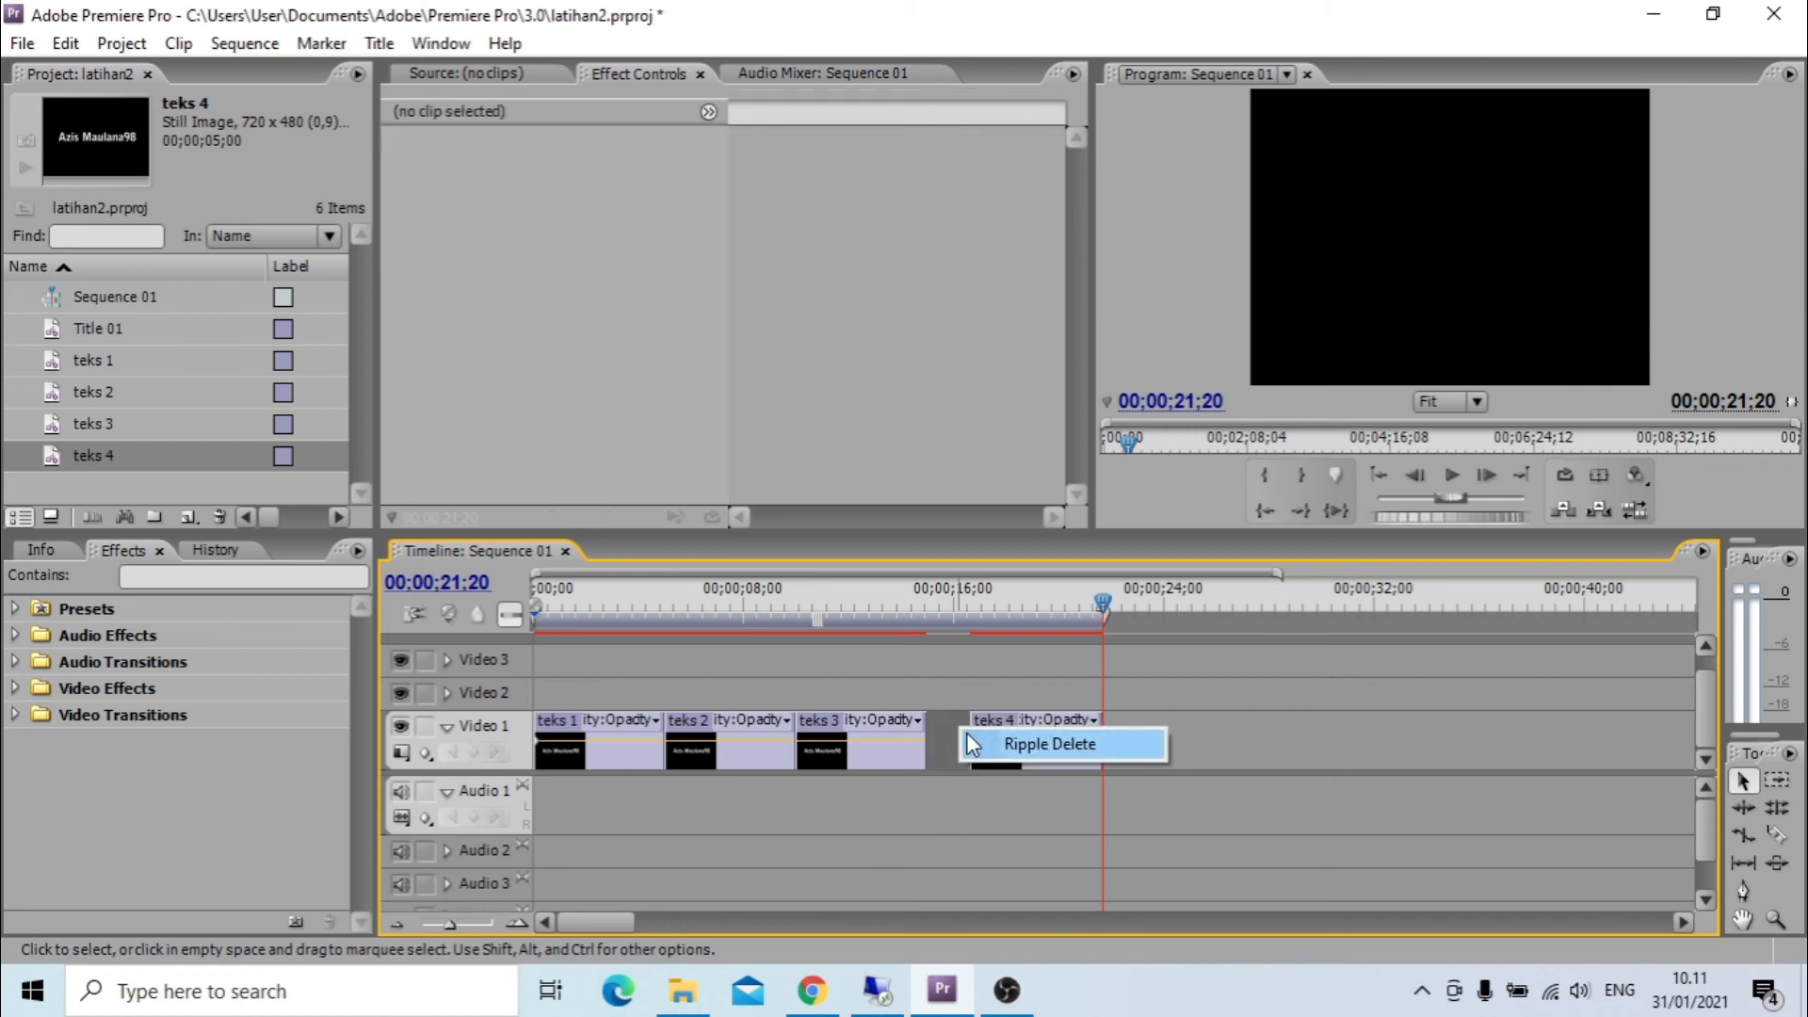
left_click(969, 740)
left_click_drag(1105, 603, 529, 635)
key("space")
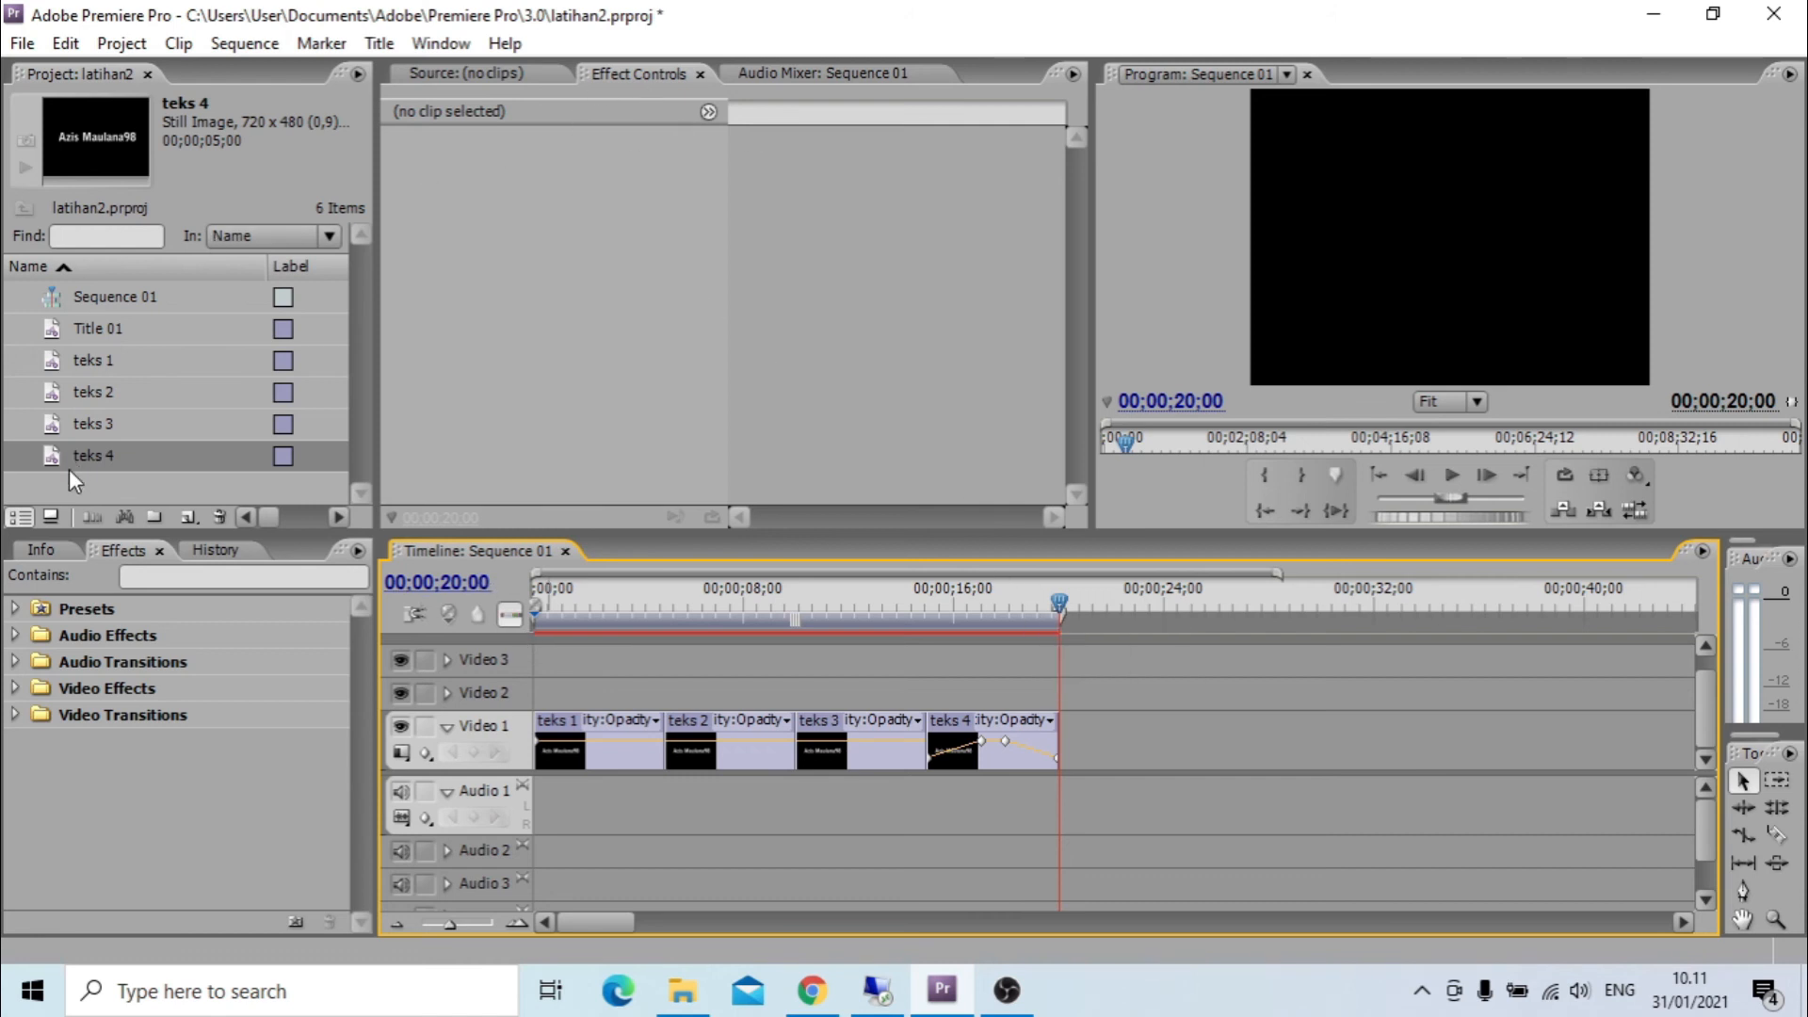
Copy and paste the teks 4 title in the project and rename the copy as teks5.
right_click(95, 459)
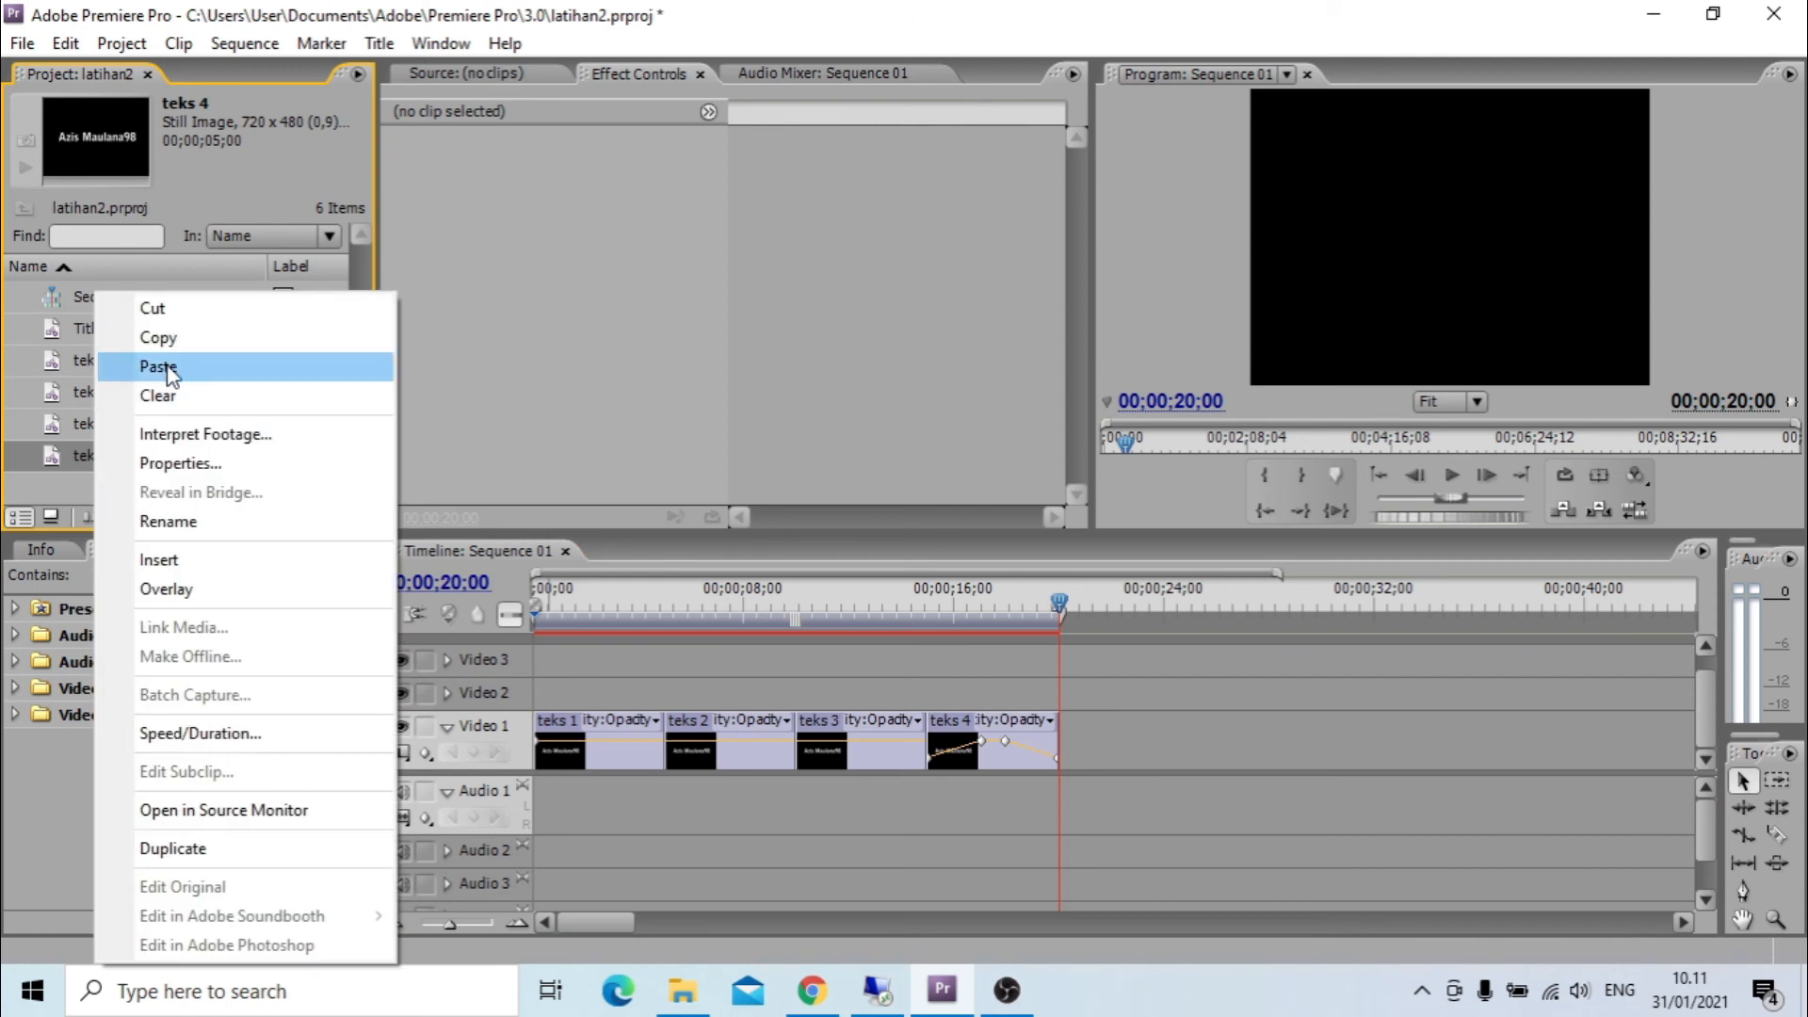
left_click(159, 337)
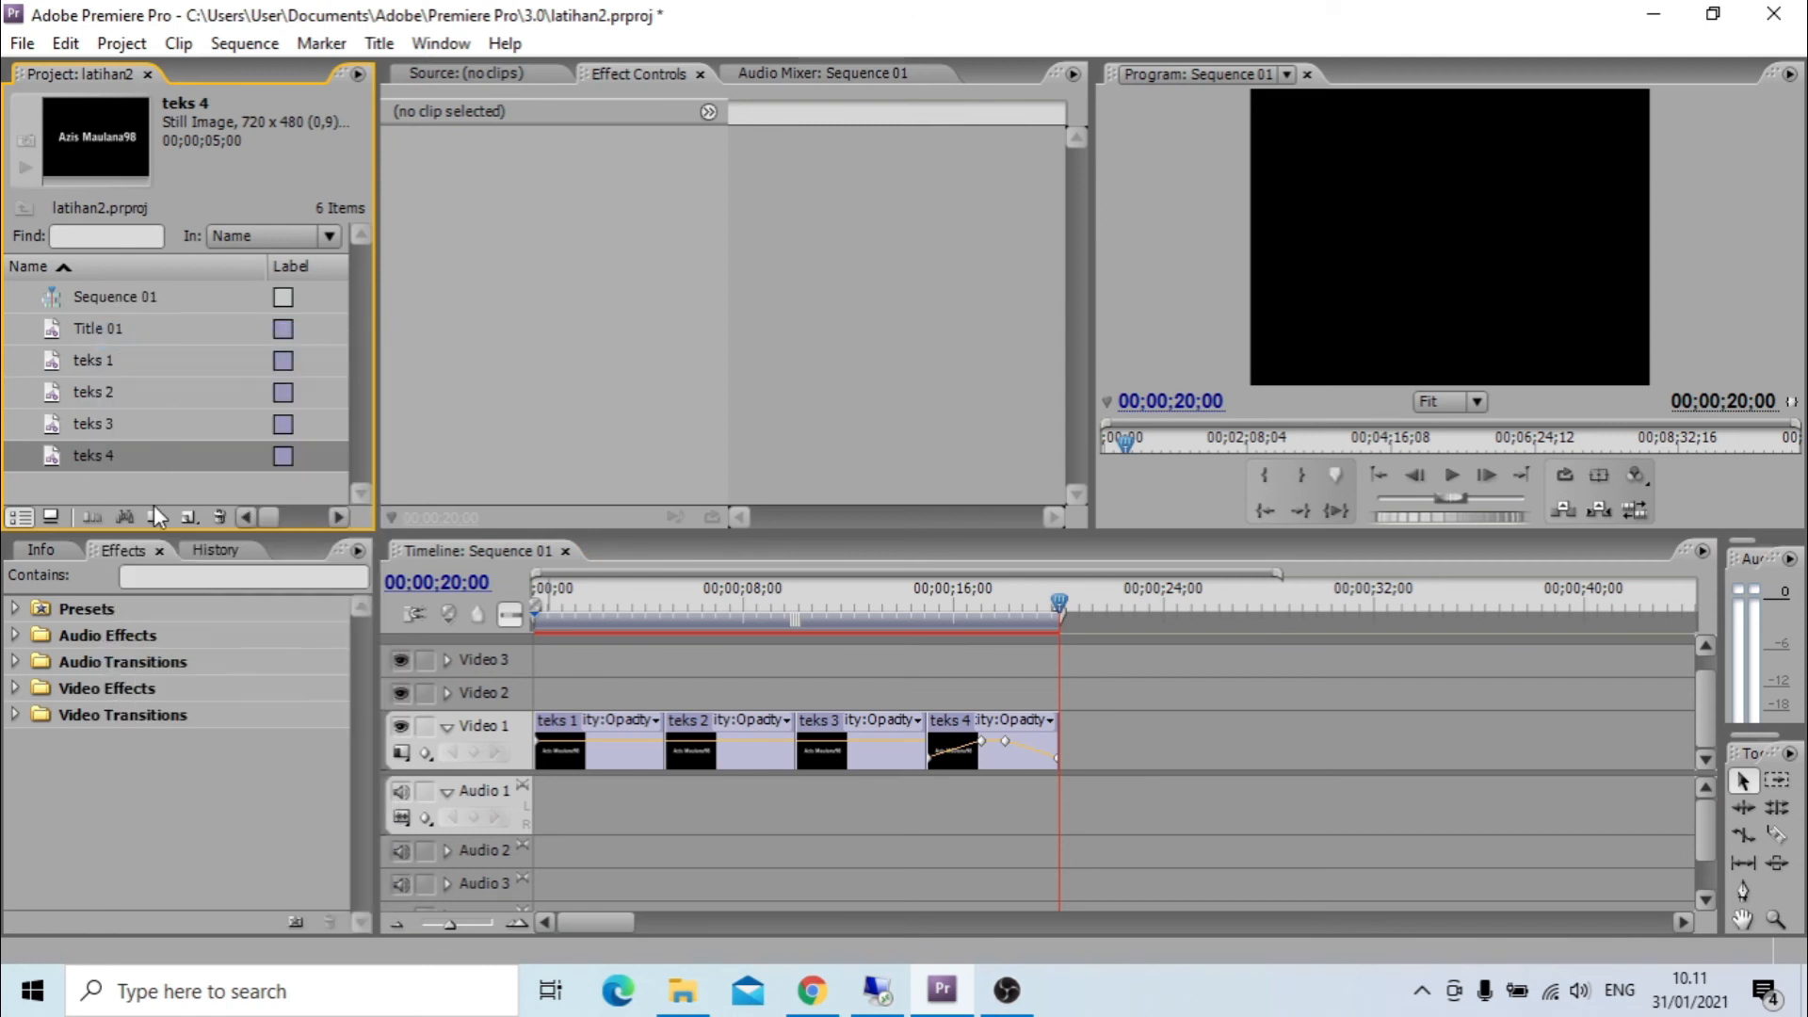
right_click(154, 489)
left_click(226, 506)
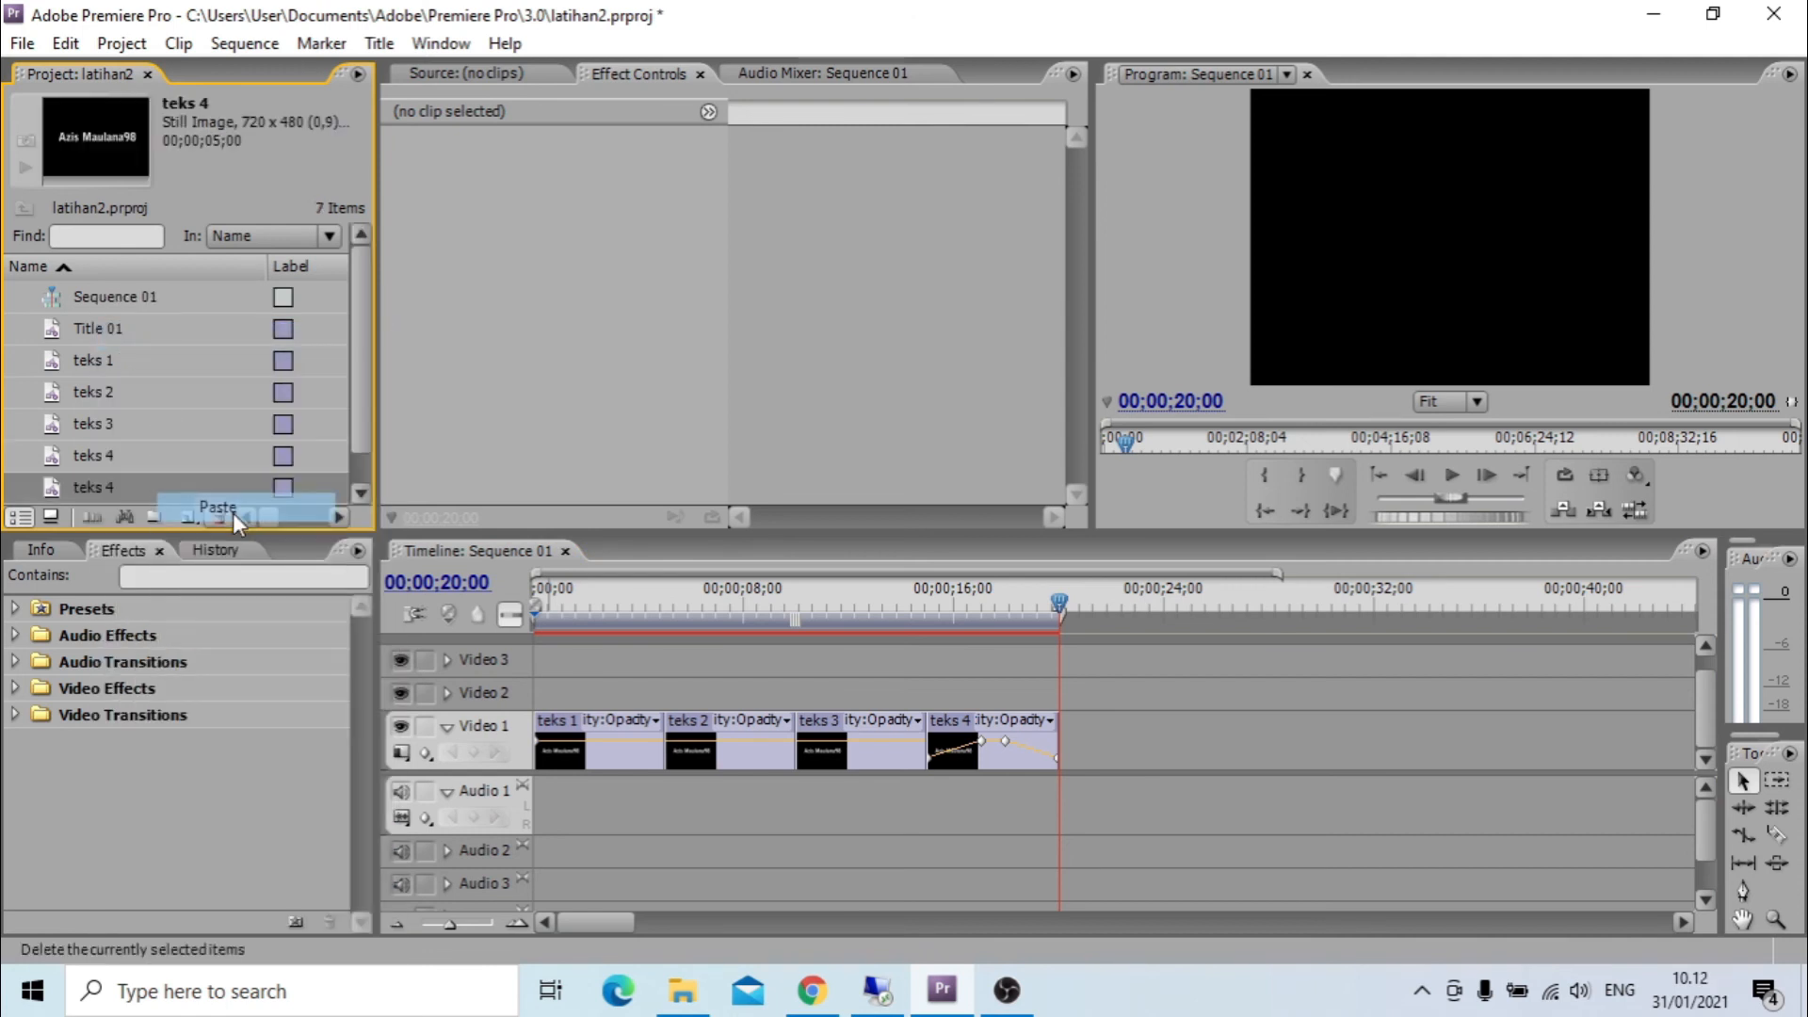
left_click(106, 483)
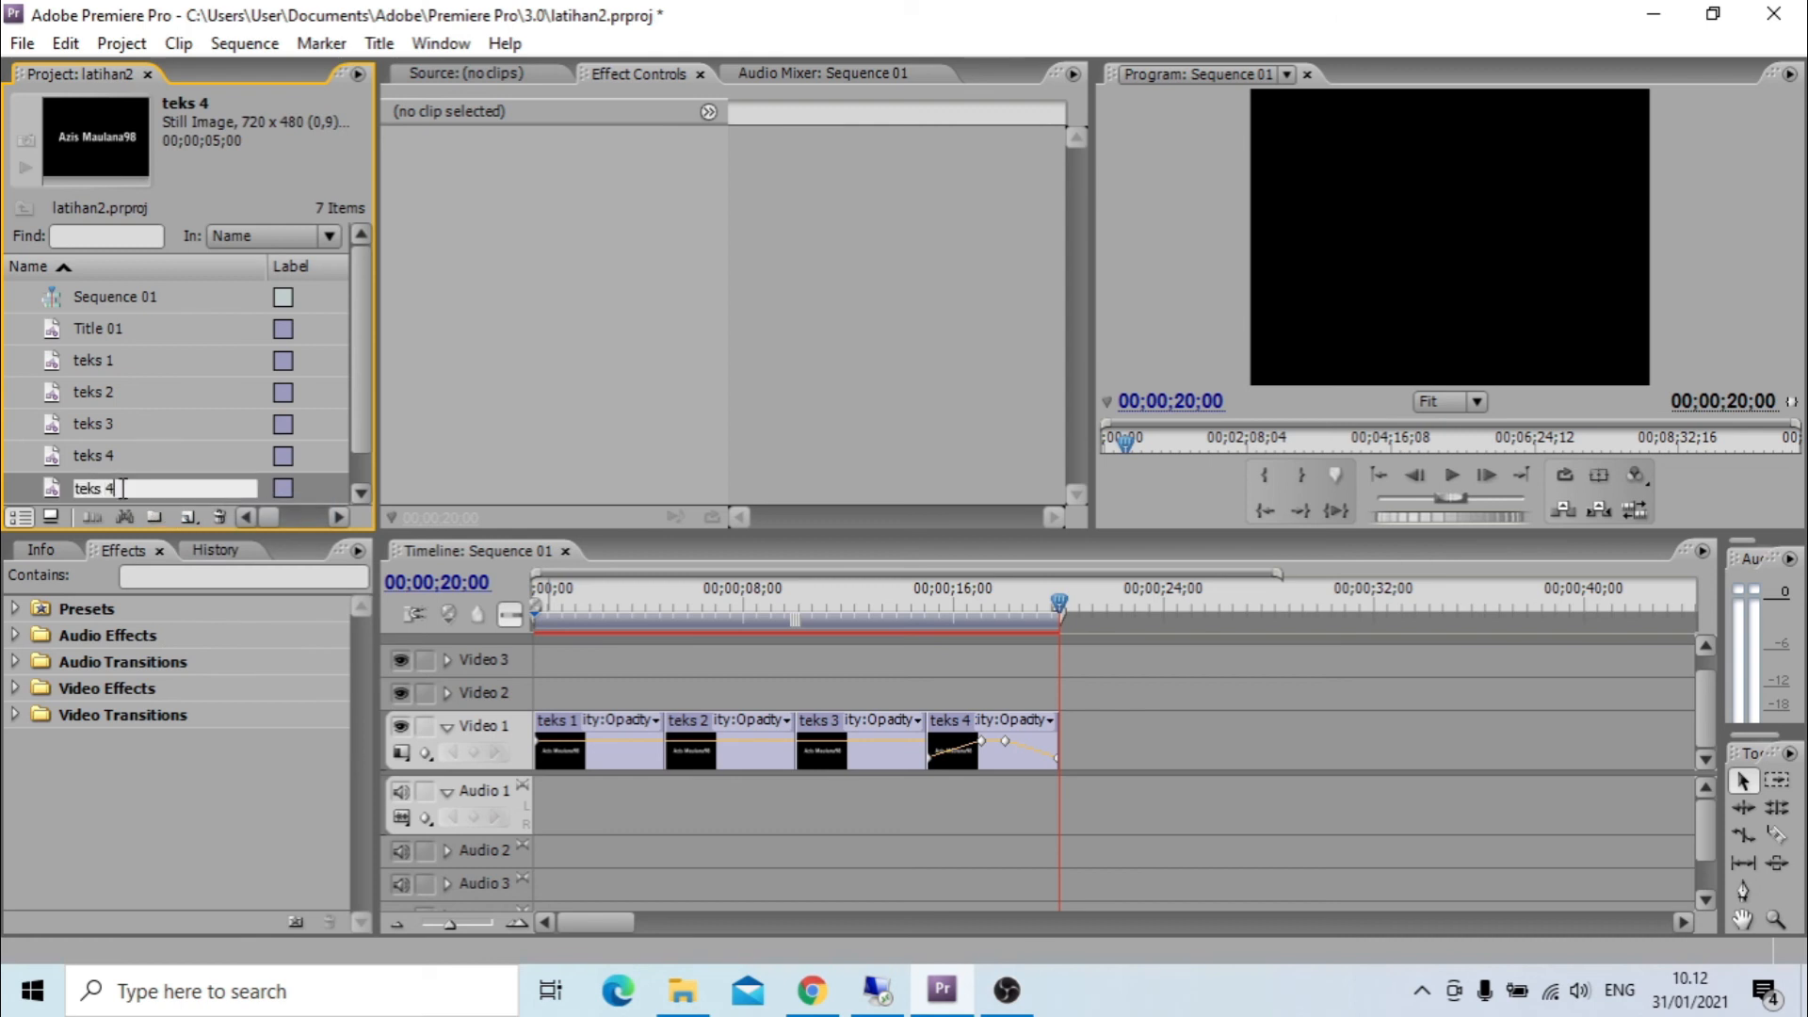
type("5")
key("Return")
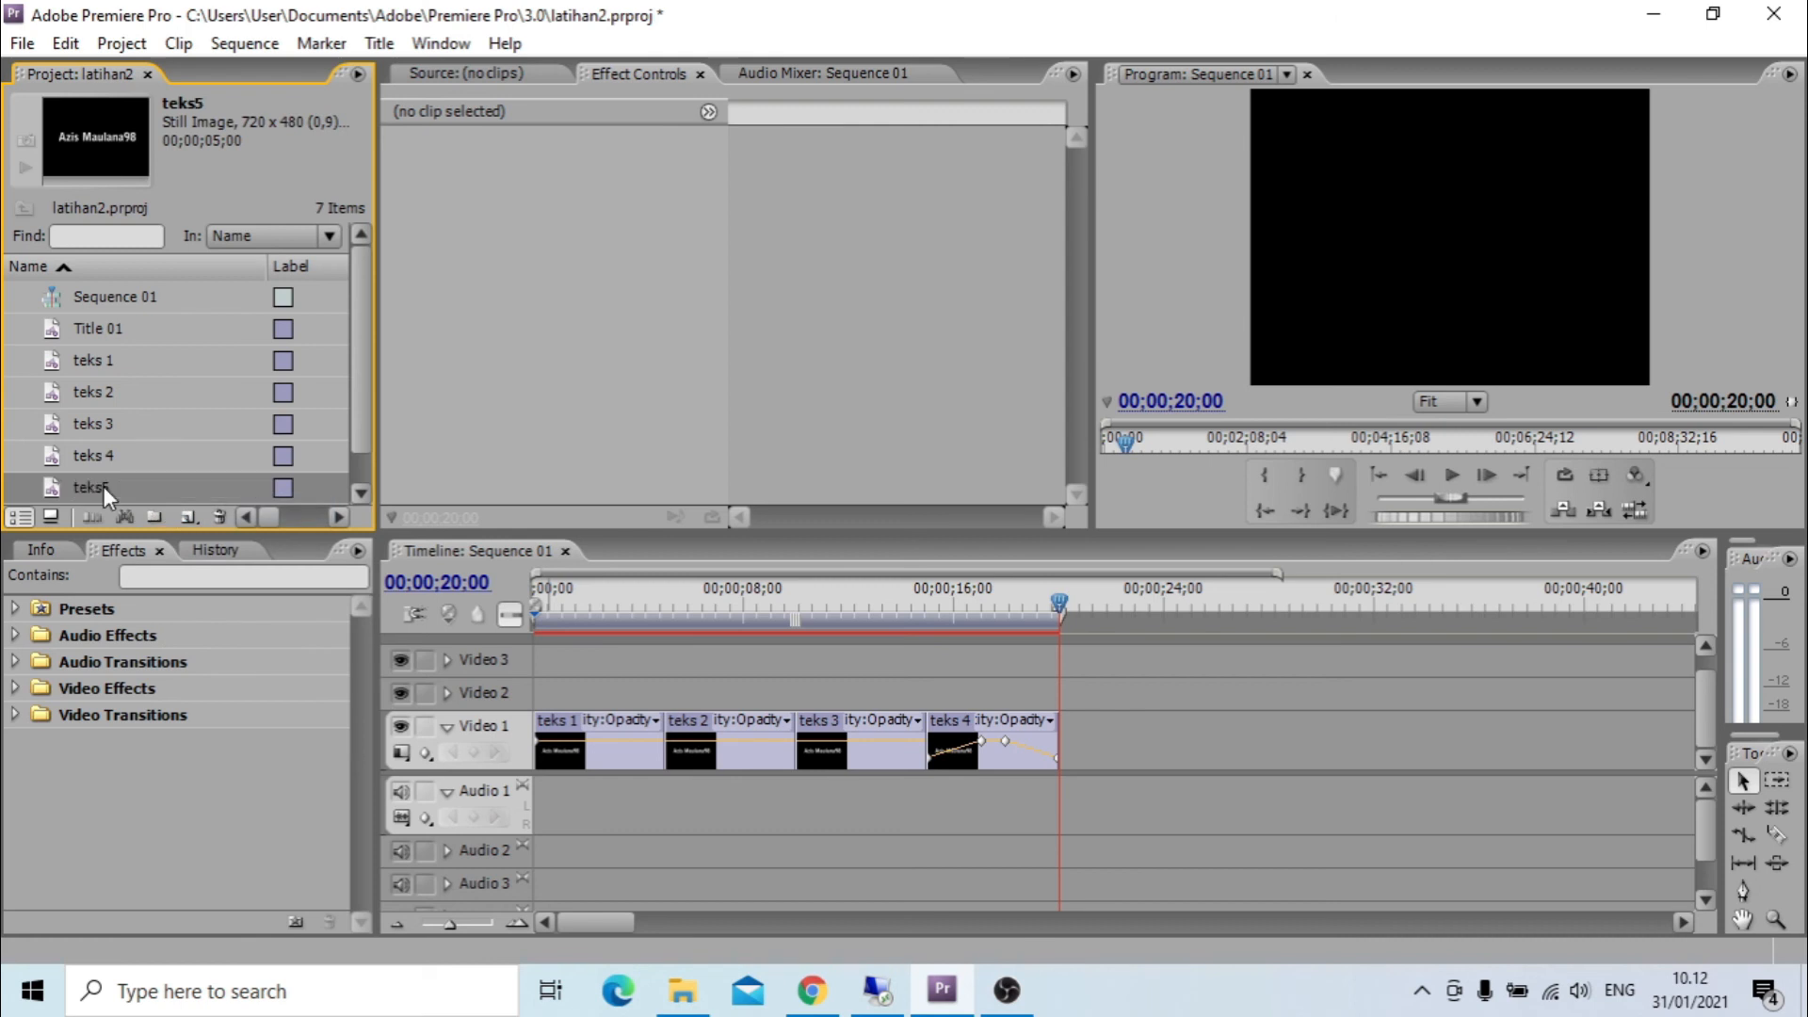
Place the teks5 title on Video 1 after teks 4, starting at 00;00;22;05, and expand the clip's Motion properties.
left_click_drag(87, 486, 1130, 718)
left_click(1132, 624)
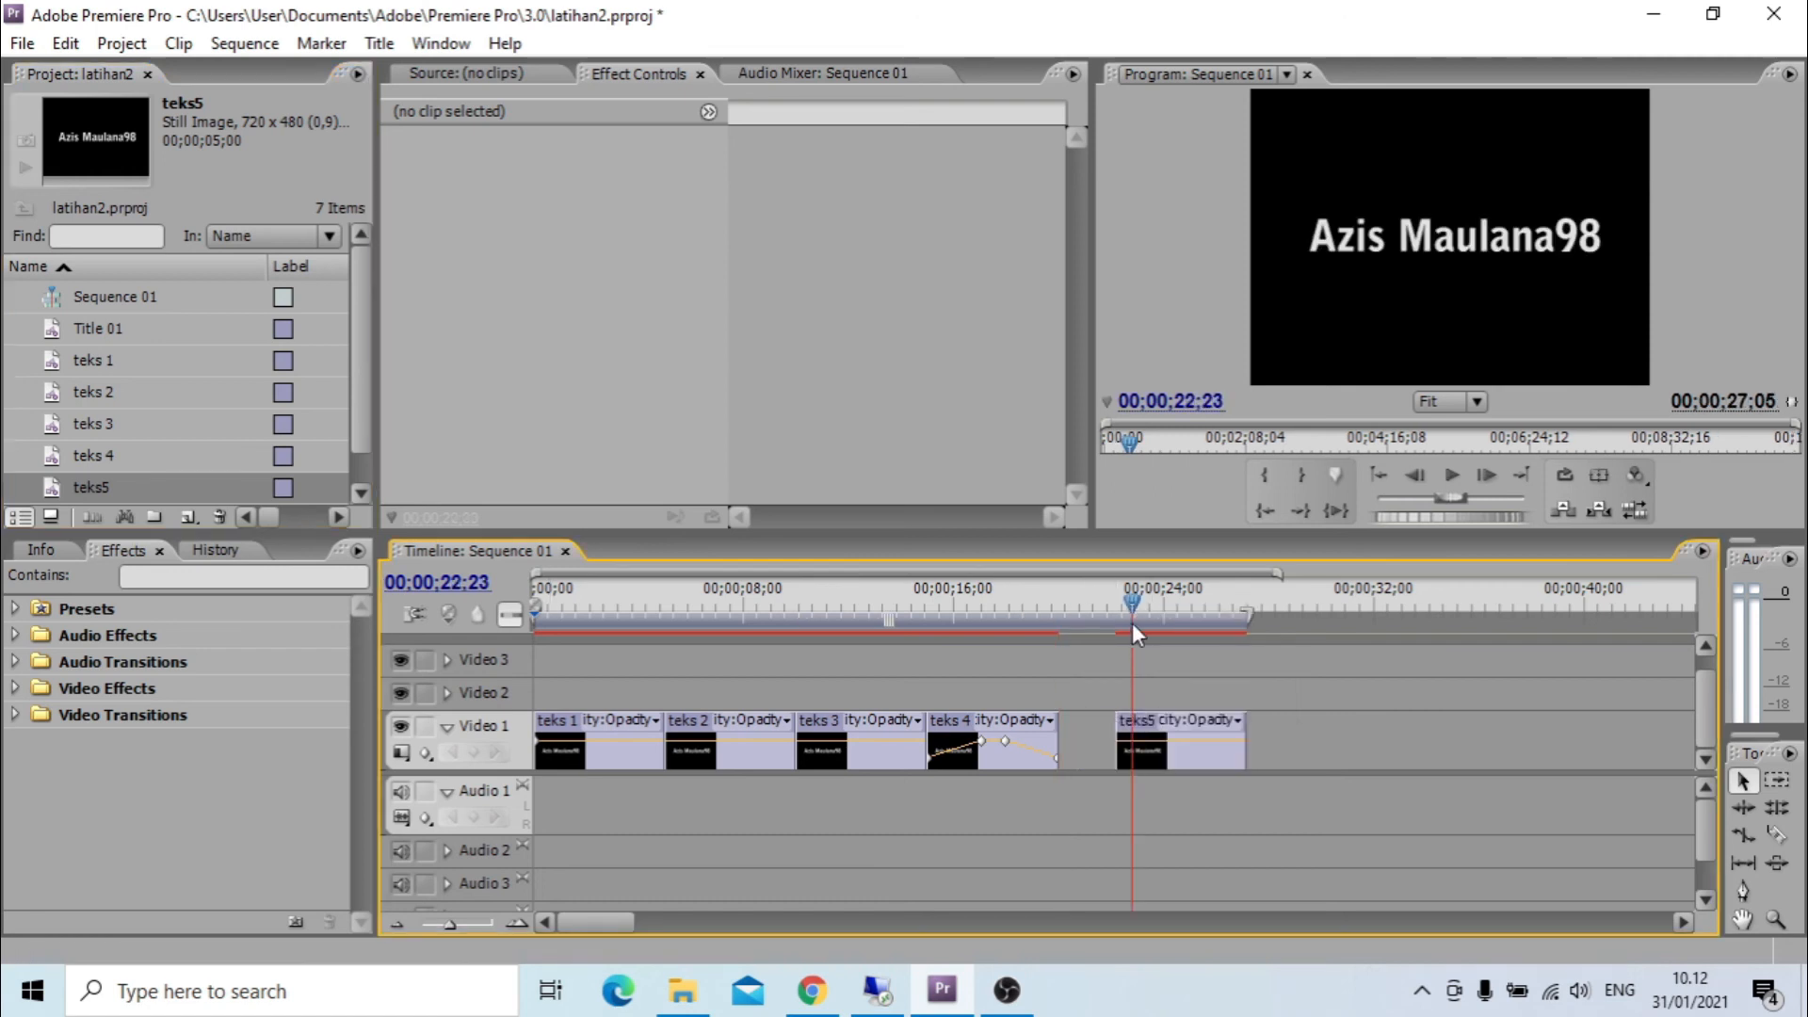
left_click(1177, 748)
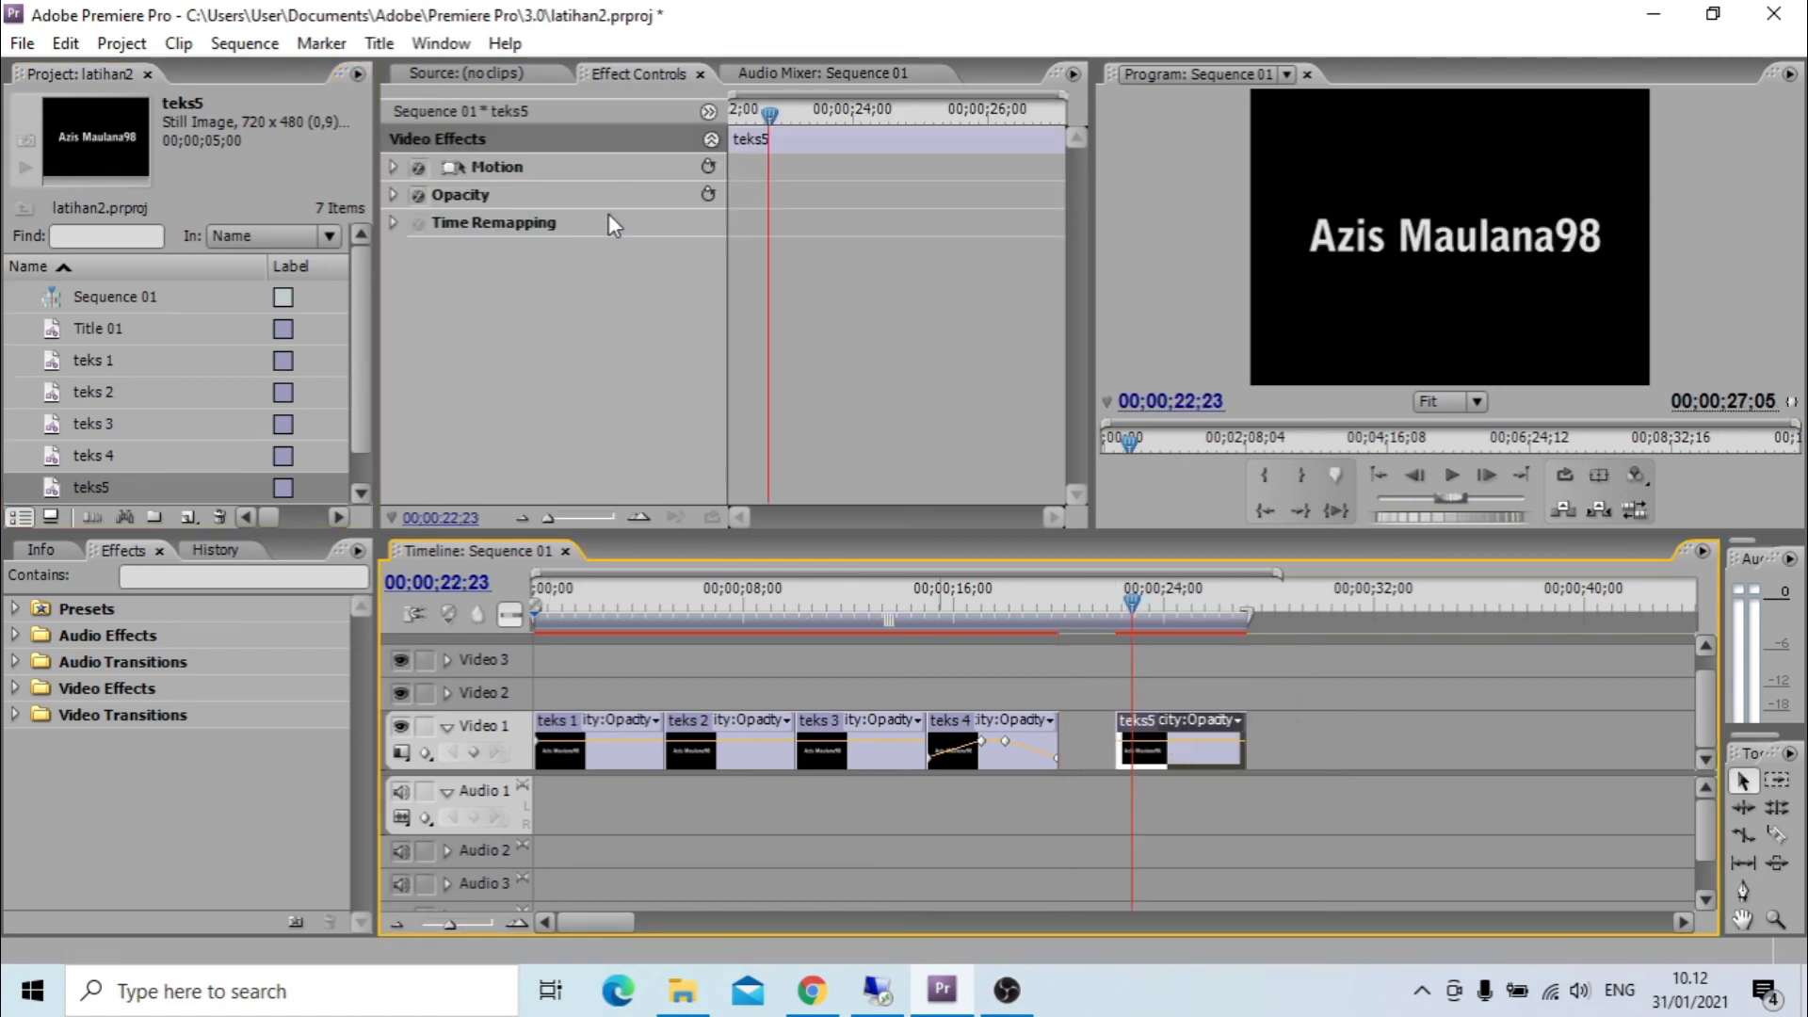
left_click(503, 168)
left_click(394, 167)
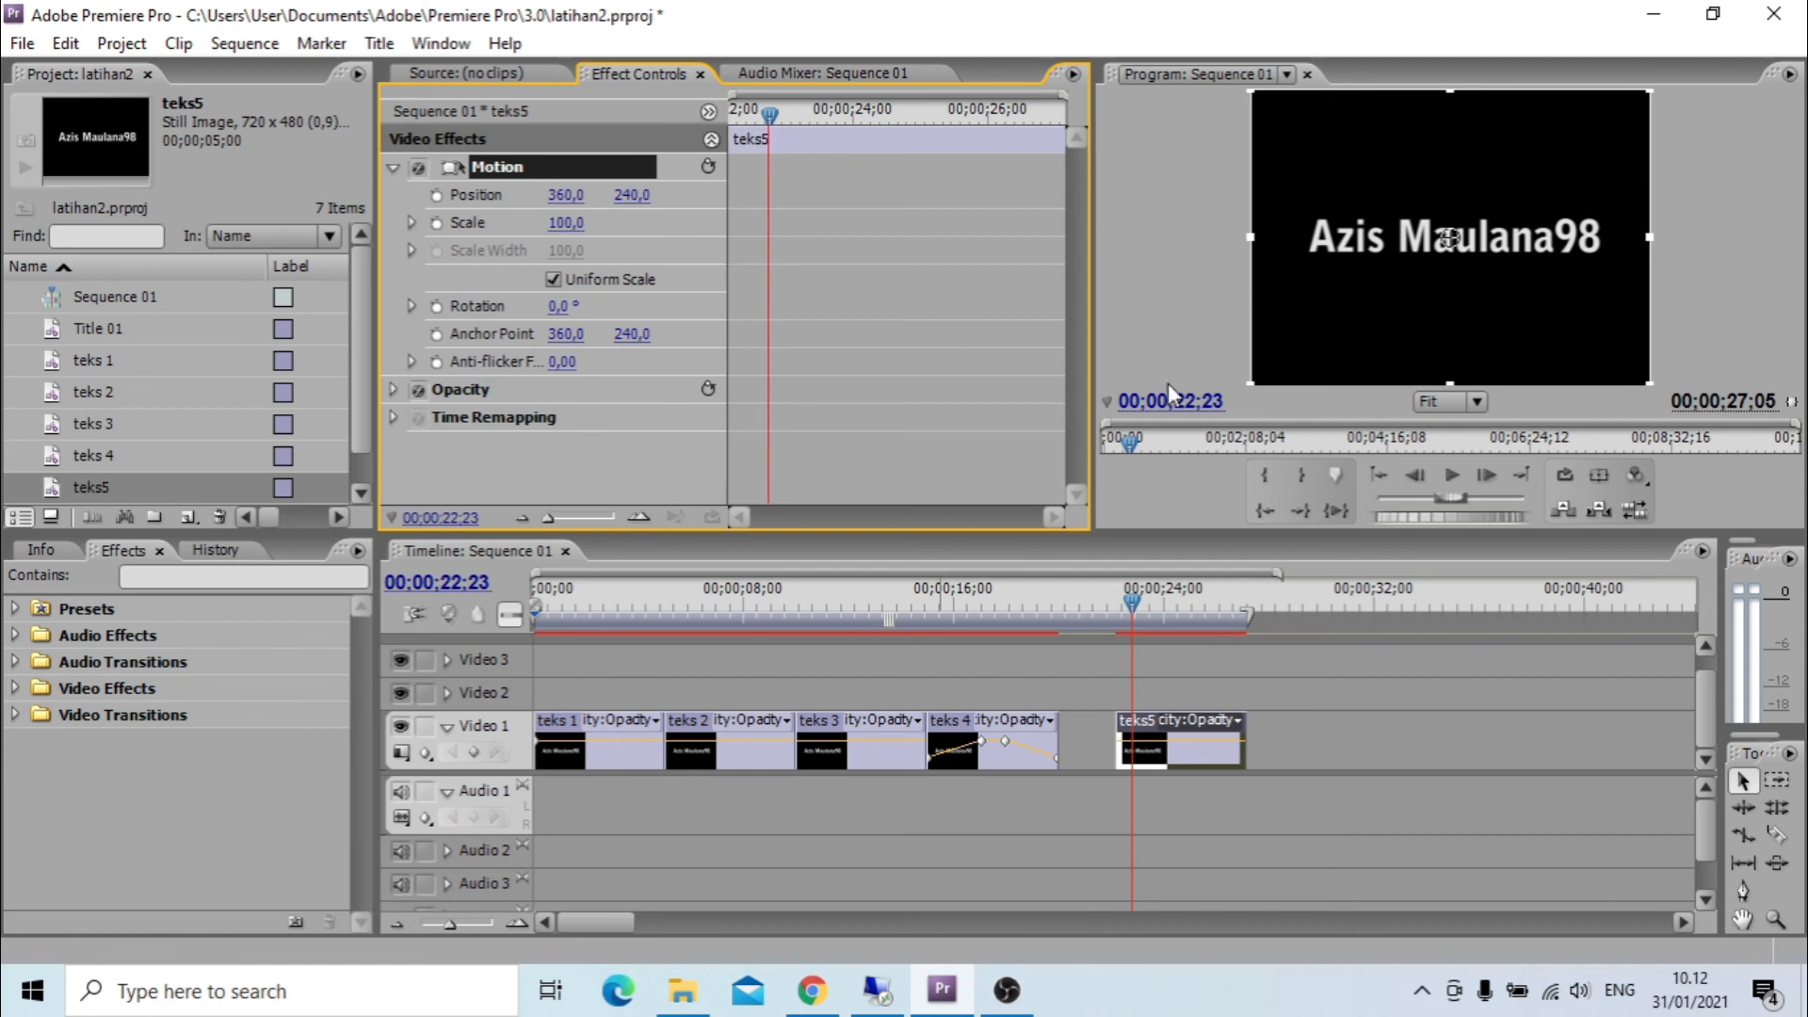
Add a position keyframe at the start of teks5 with the text moved below the frame, to about 369,5 by 512,1.
left_click_drag(765, 115, 691, 117)
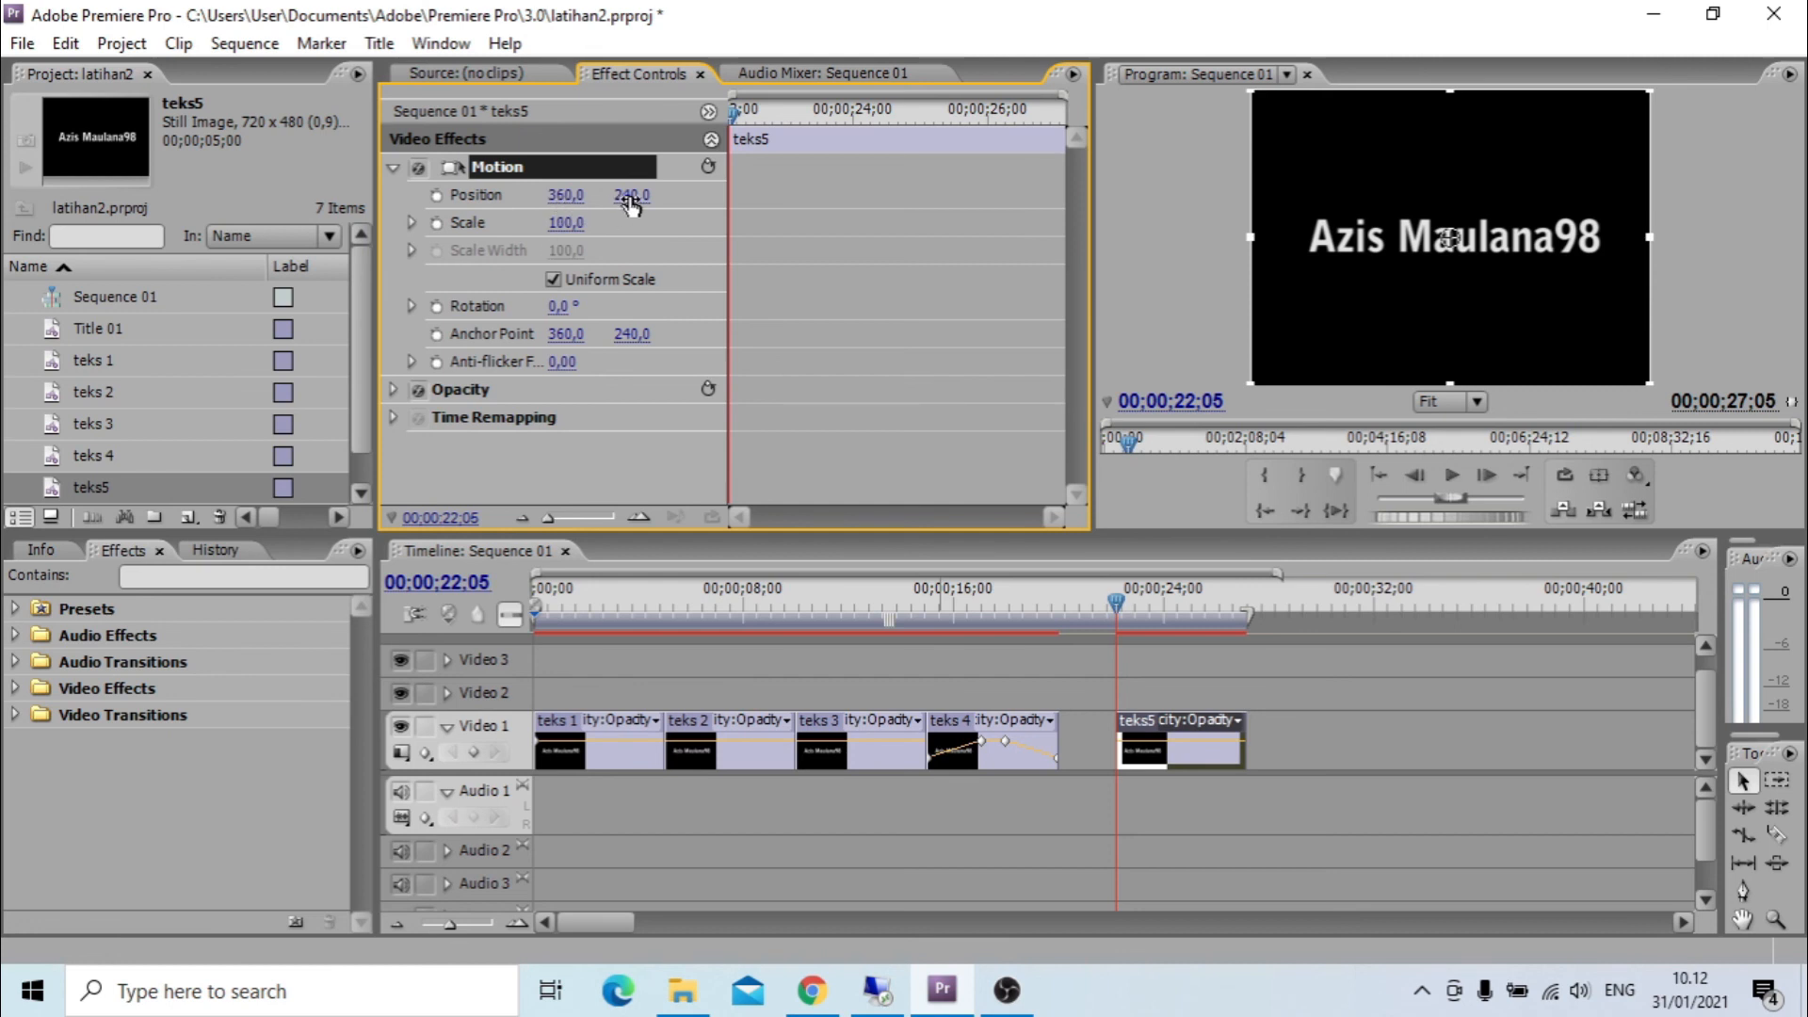
left_click(438, 197)
left_click_drag(1495, 241, 1502, 413)
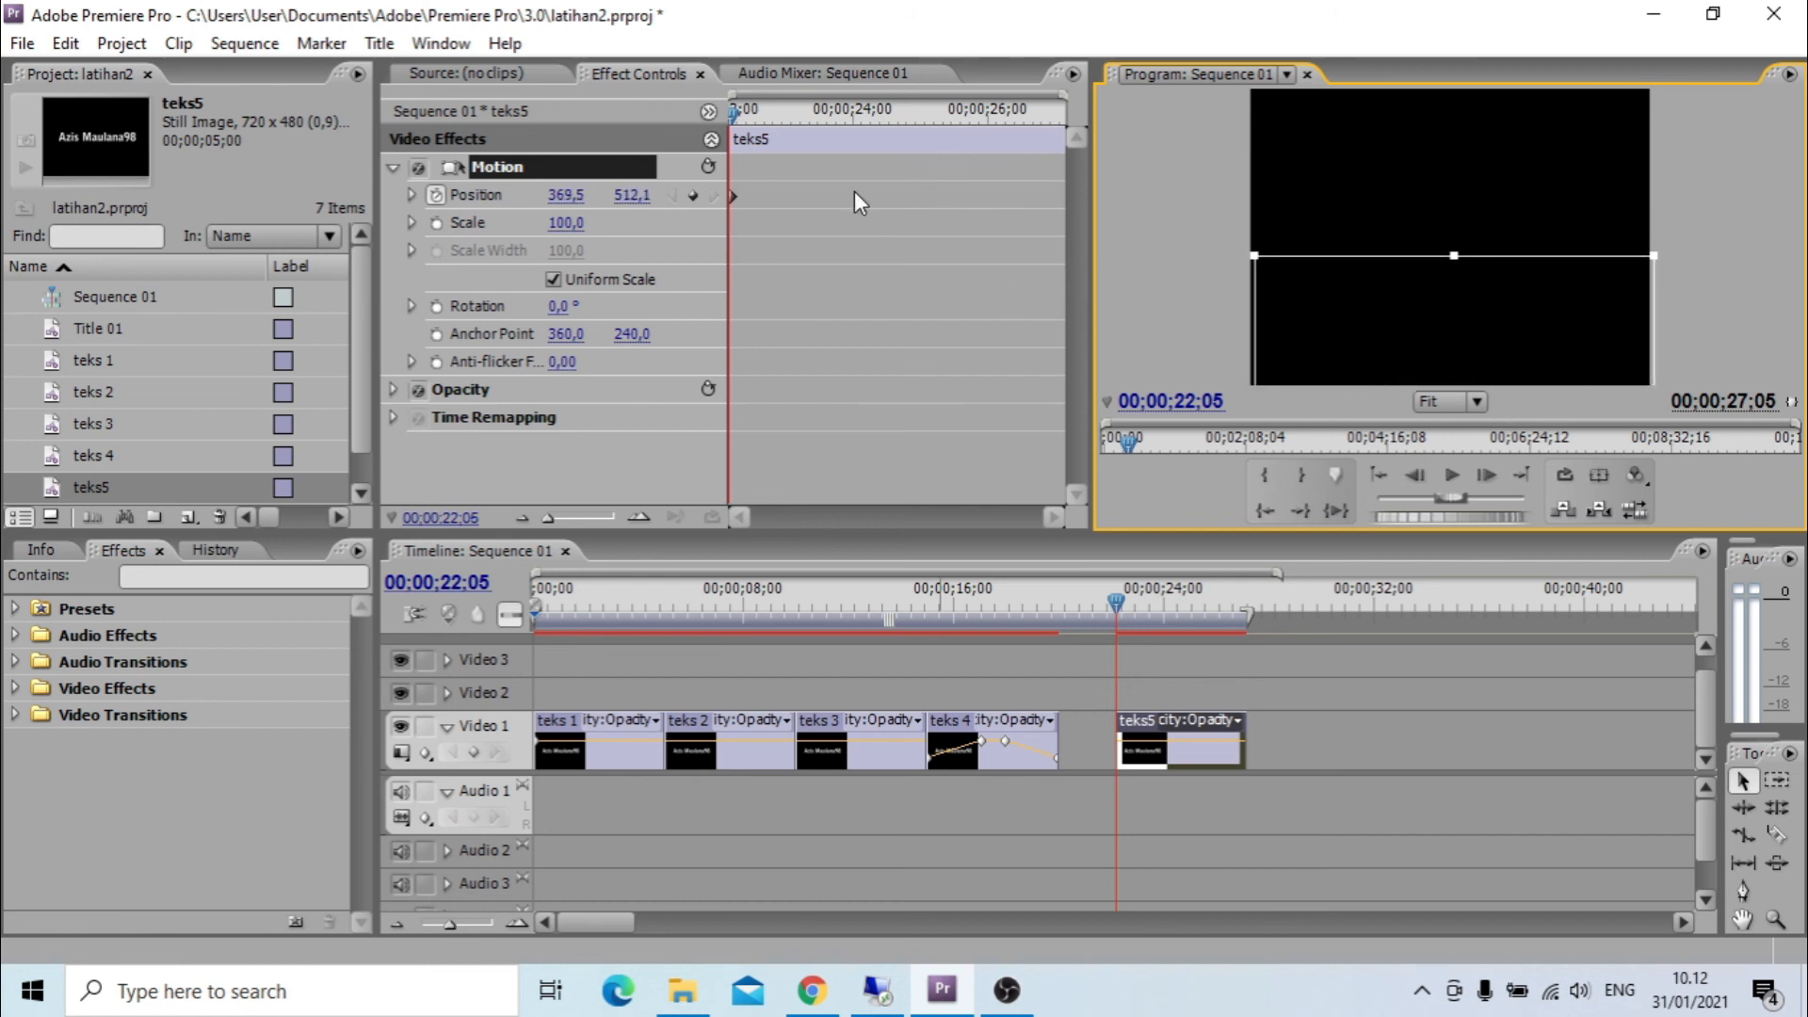
Add a position keyframe on teks5 at 00;00;24;05 with the text moved up to mid-frame, about 367,2 by 261,4.
left_click_drag(730, 115, 864, 143)
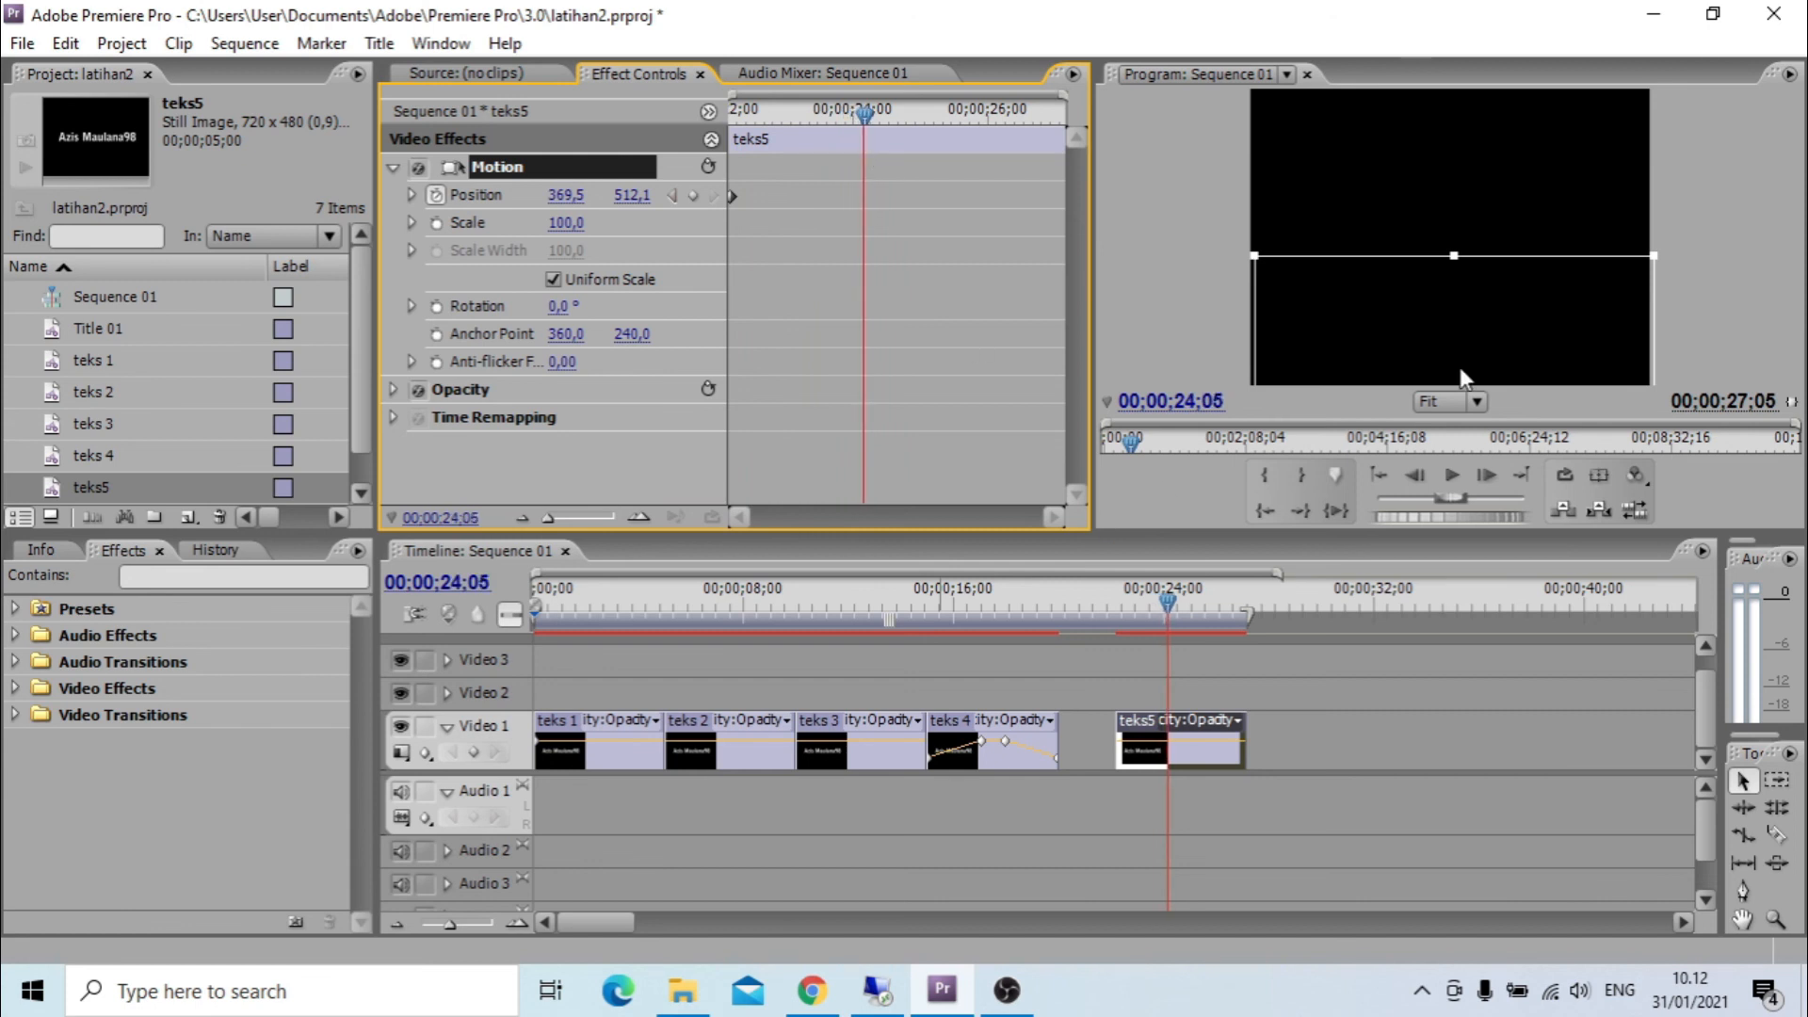
left_click(1522, 343)
left_click_drag(1523, 341, 1518, 184)
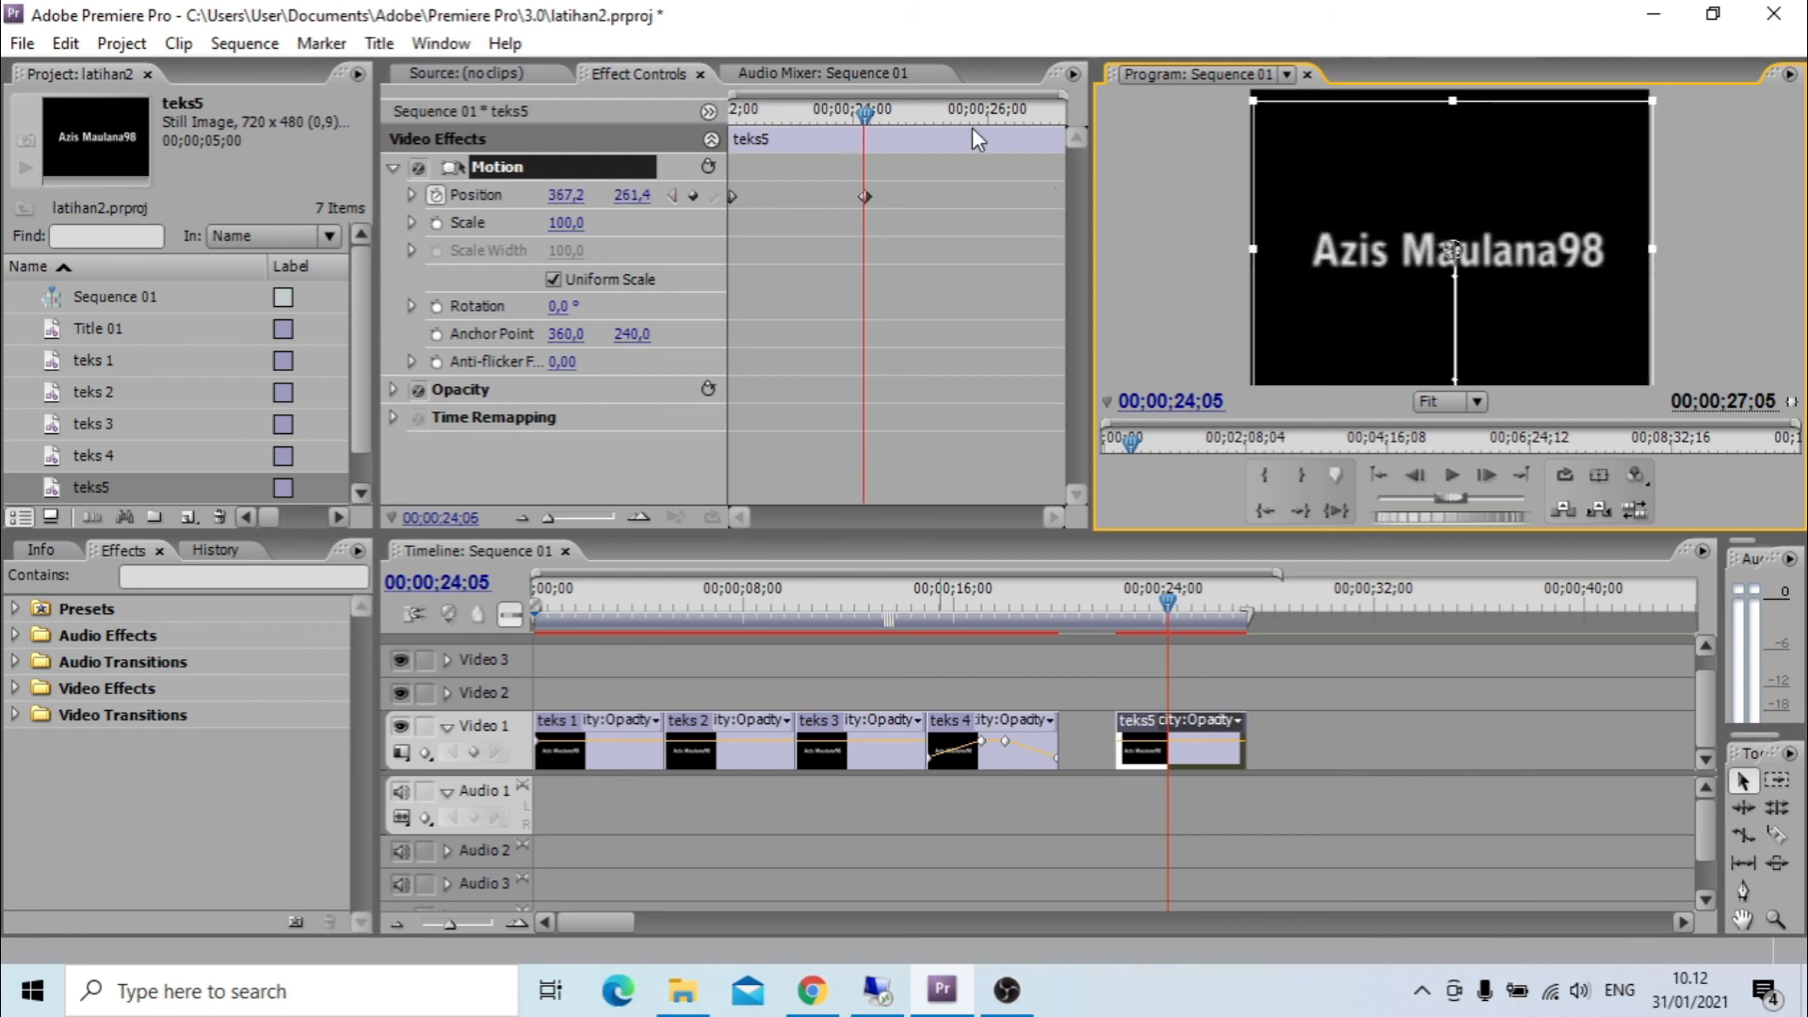
Add a position keyframe on teks5 at 00;00;25;01 that holds the text at the same mid-frame position.
left_click(870, 113)
left_click_drag(889, 116, 924, 126)
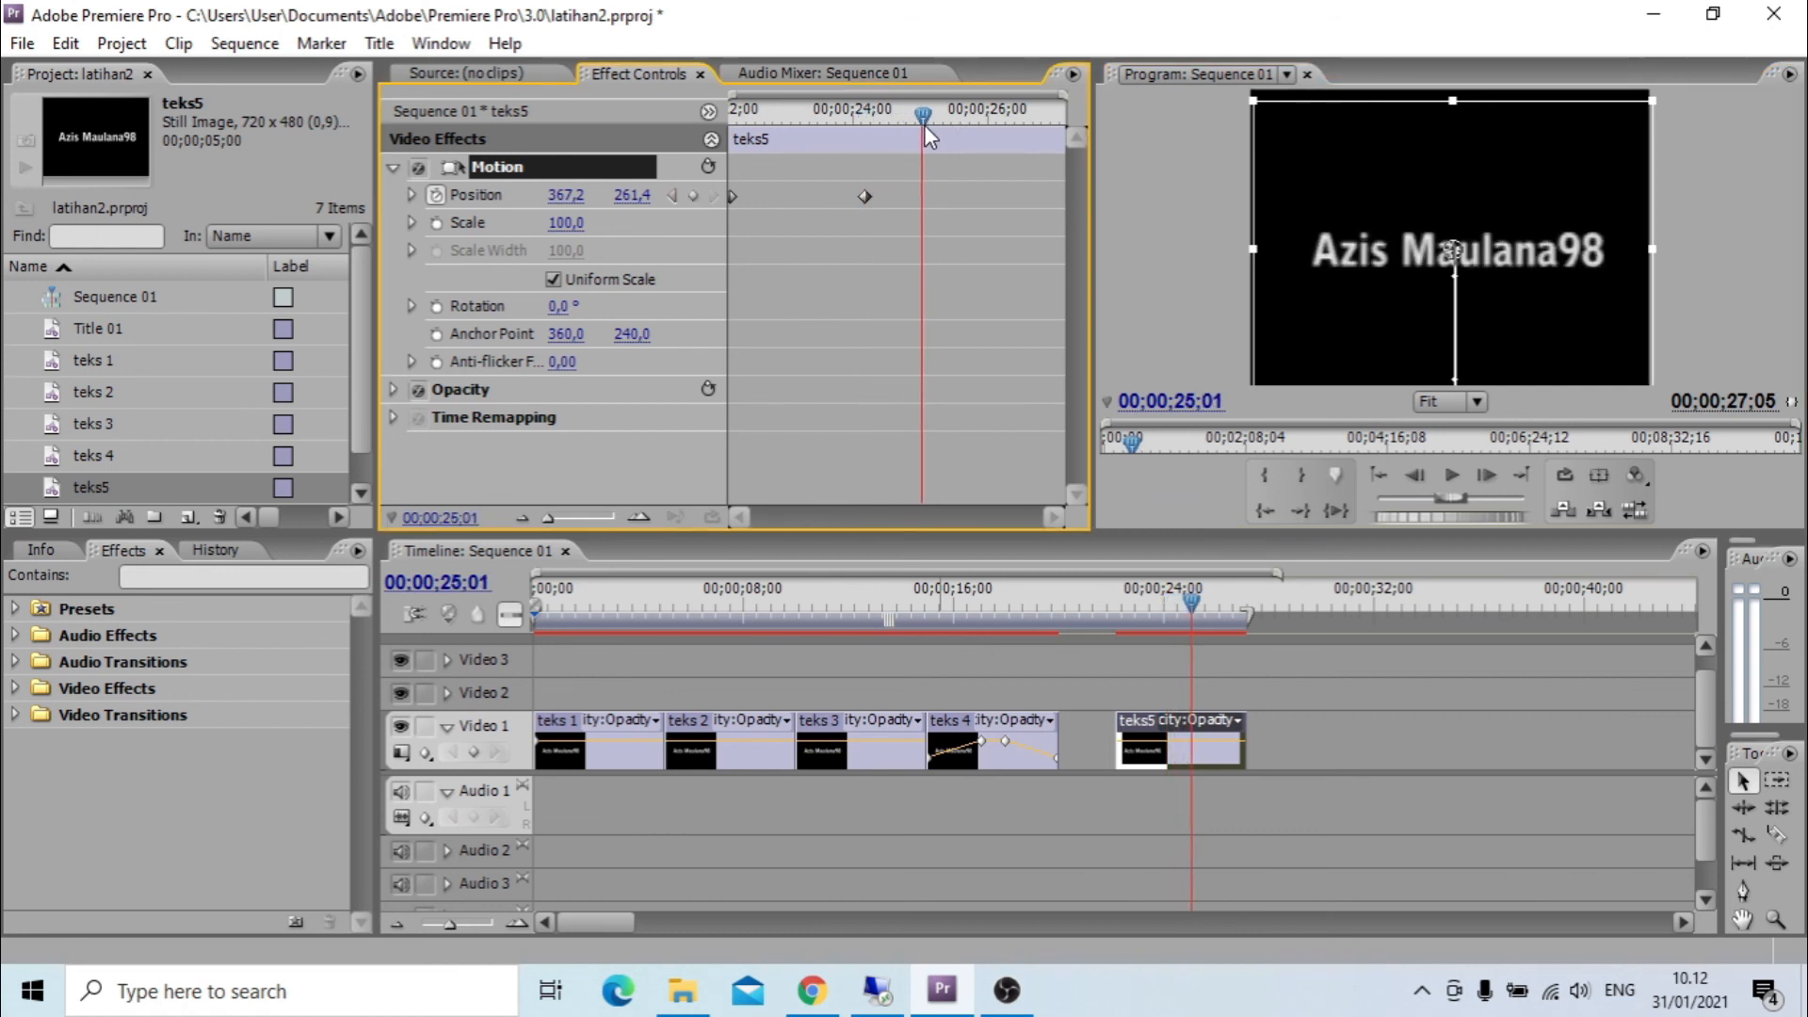
left_click(637, 195)
key("Return")
left_click(694, 195)
left_click(1517, 199)
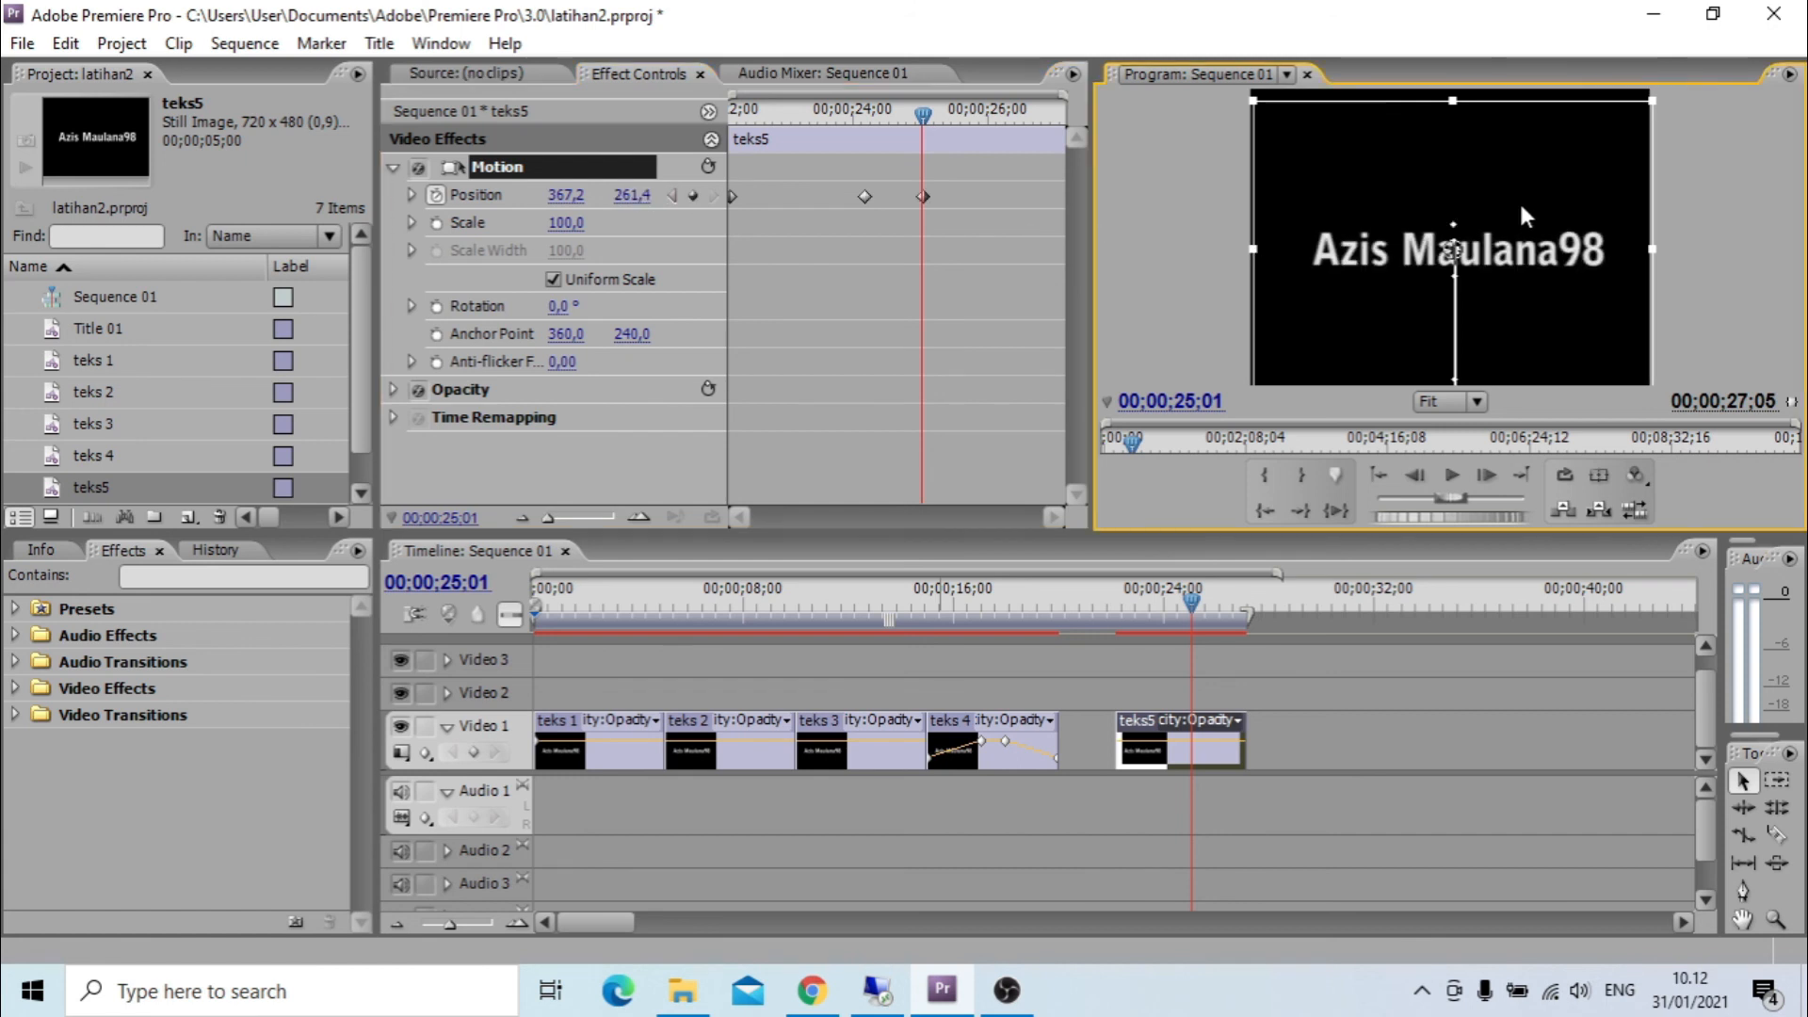
Add a position keyframe at the end of teks5 with the text above the frame, about 364,8 by -49,3, and play the clip.
left_click_drag(928, 111, 1059, 136)
left_click_drag(1506, 164, 1510, 8)
left_click_drag(1512, 127, 1512, 105)
left_click_drag(1243, 601, 1111, 638)
key("space")
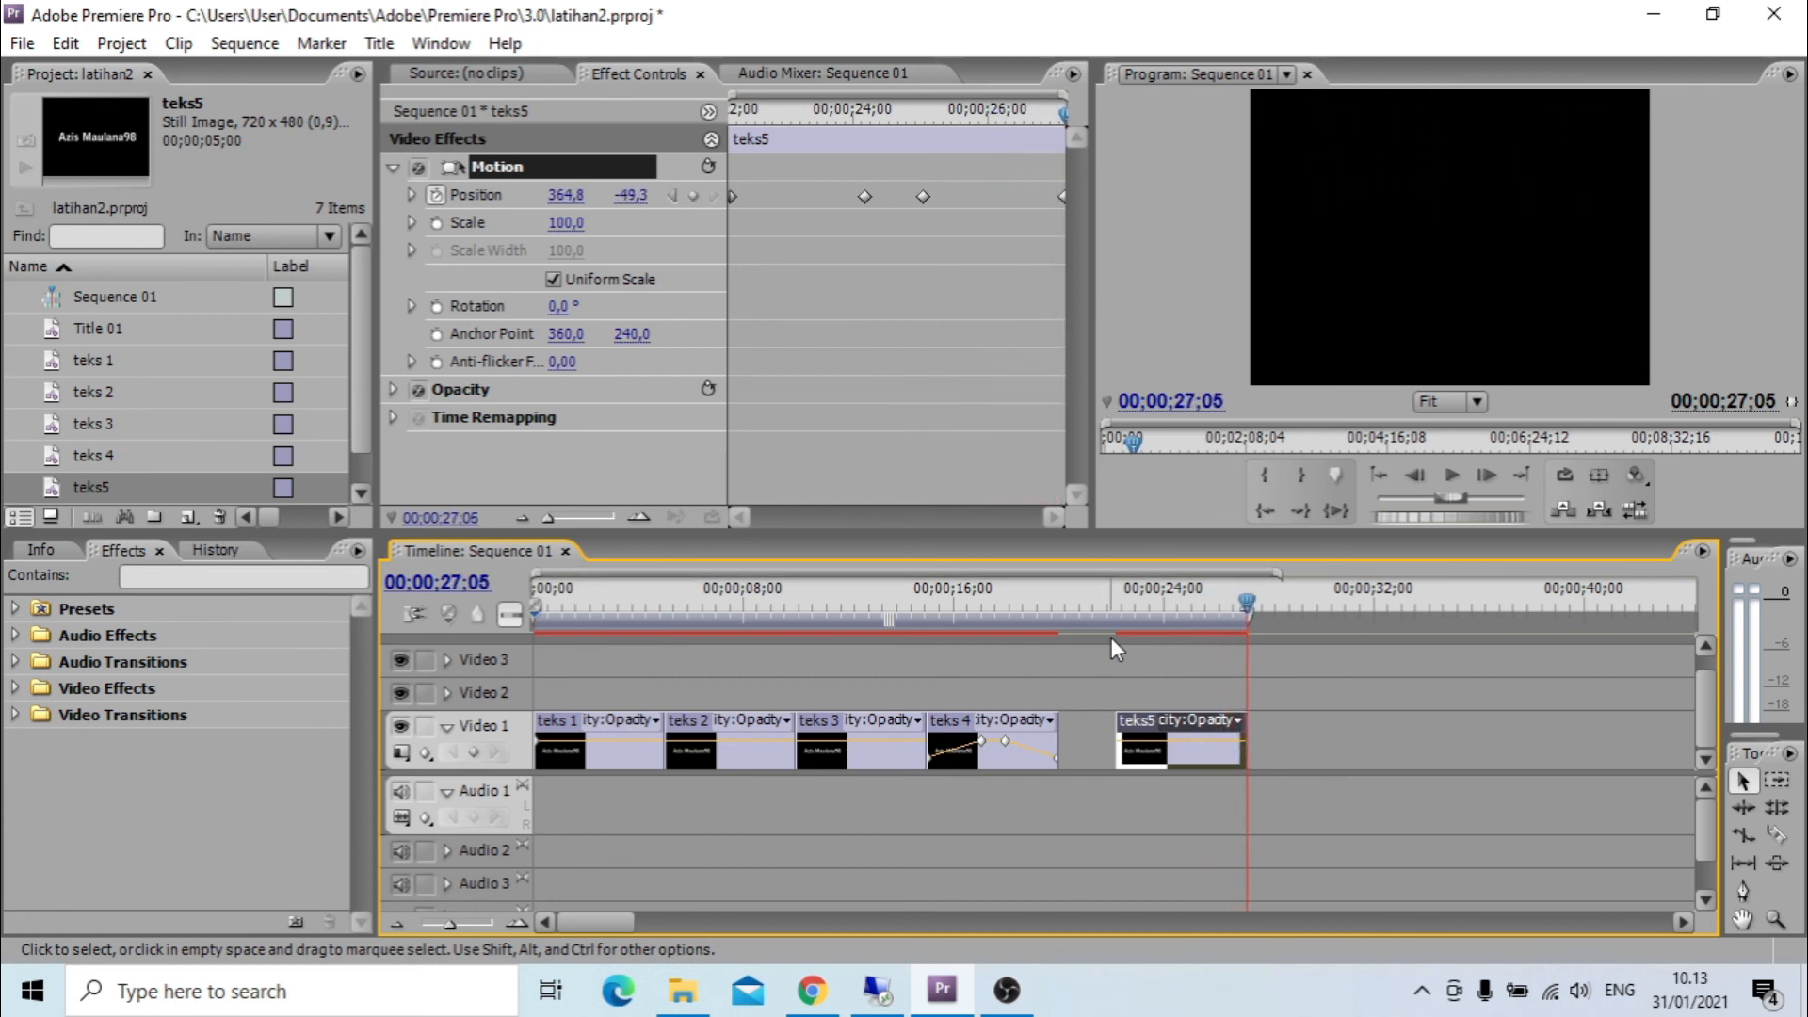
Ripple-delete the gap between teks 4 and teks5 on Video 1, and render and play the sequence from 00;00;00;00.
left_click(1103, 723)
right_click(1103, 724)
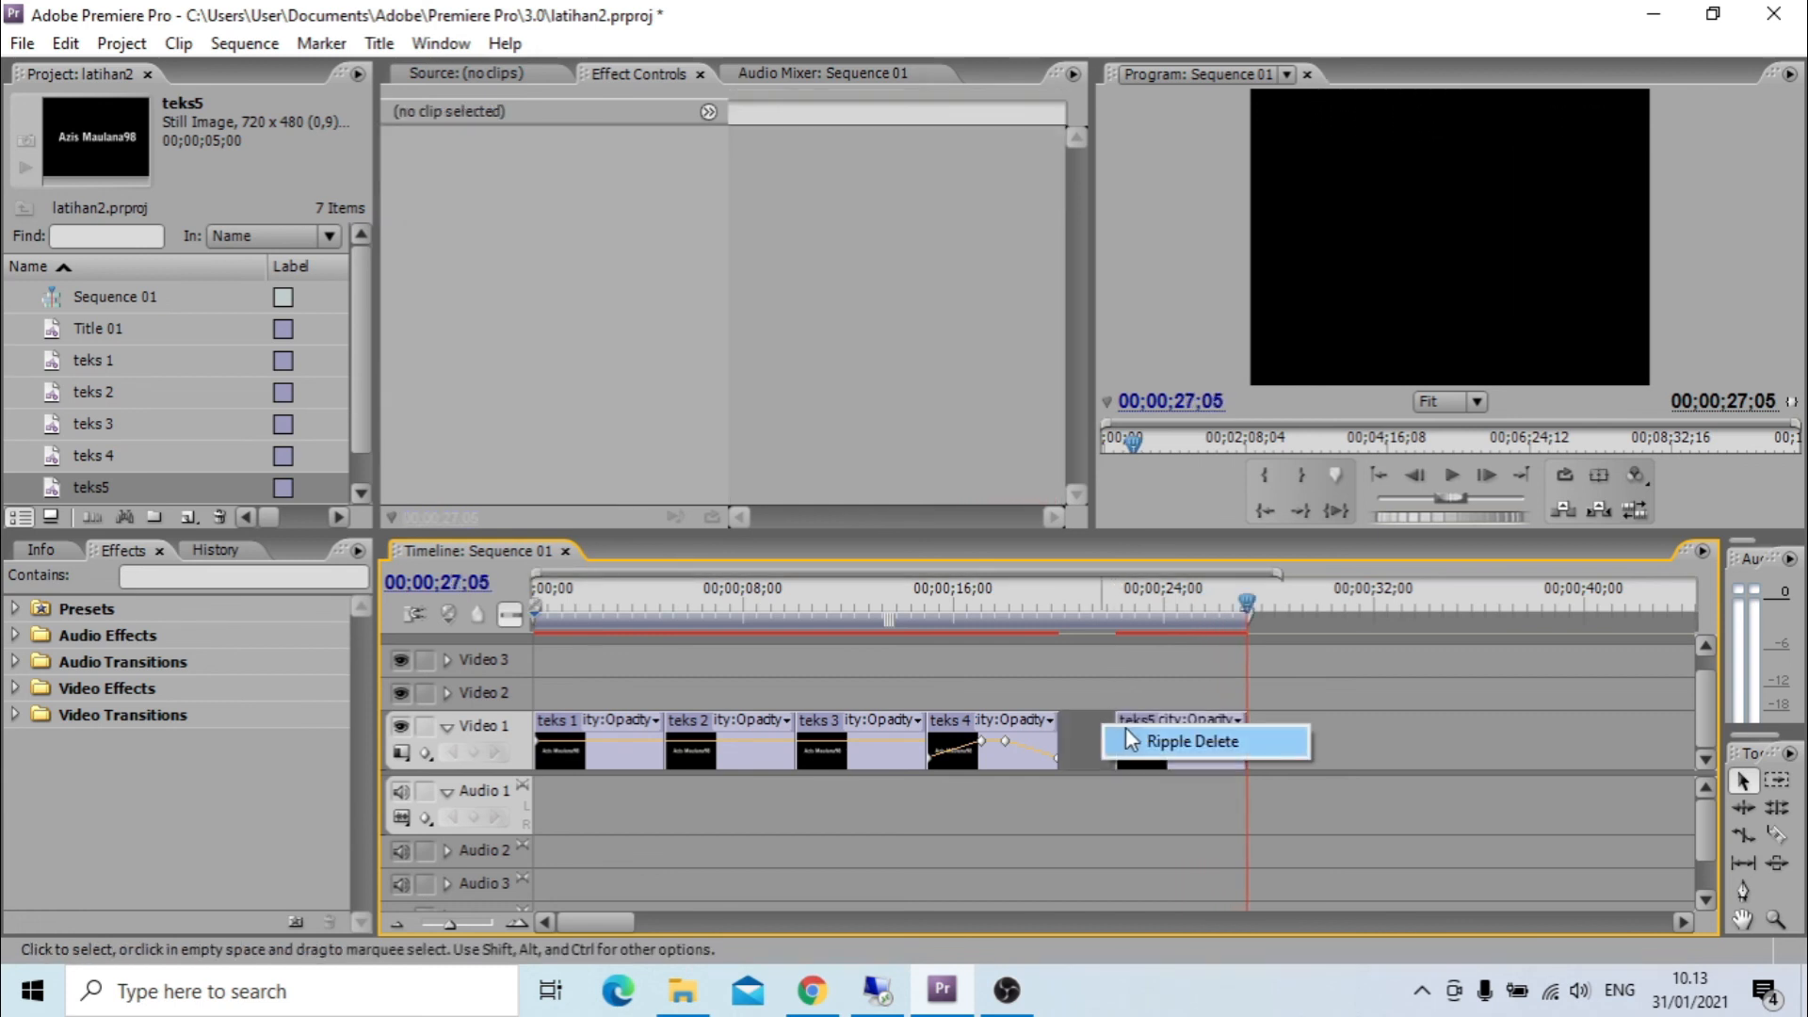
left_click(1126, 739)
left_click_drag(1246, 592, 490, 629)
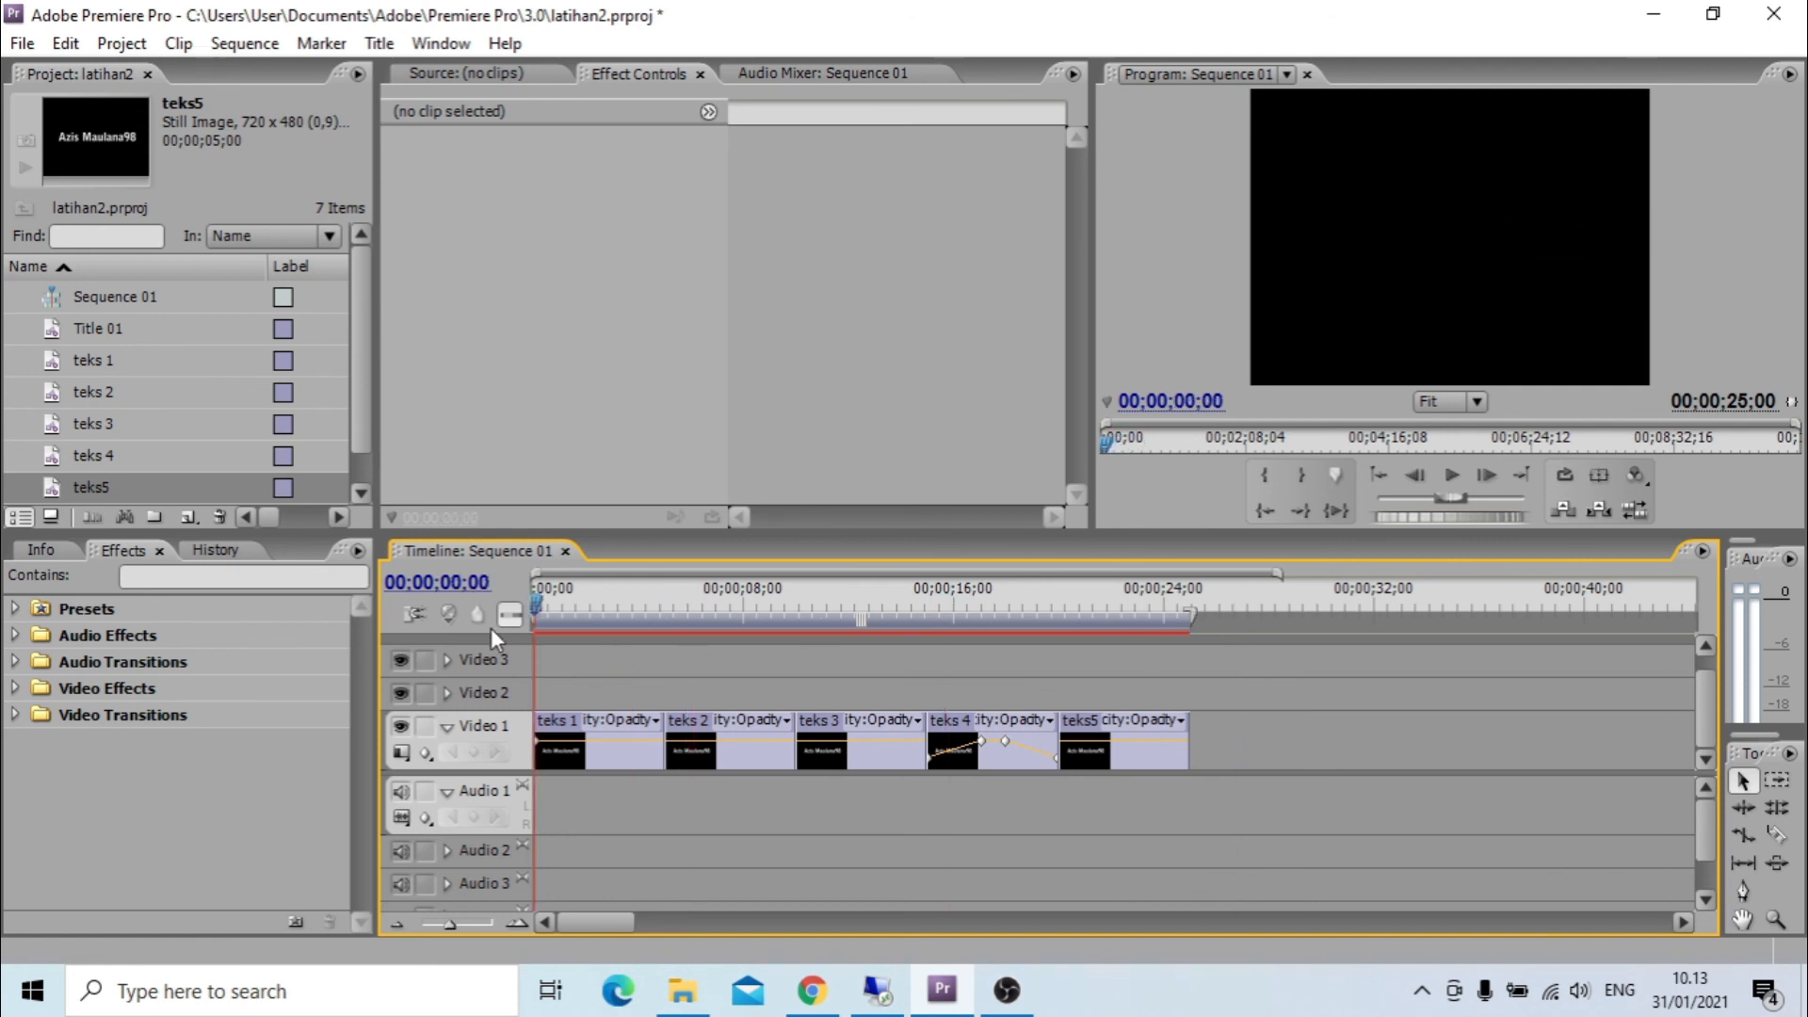
key("Return")
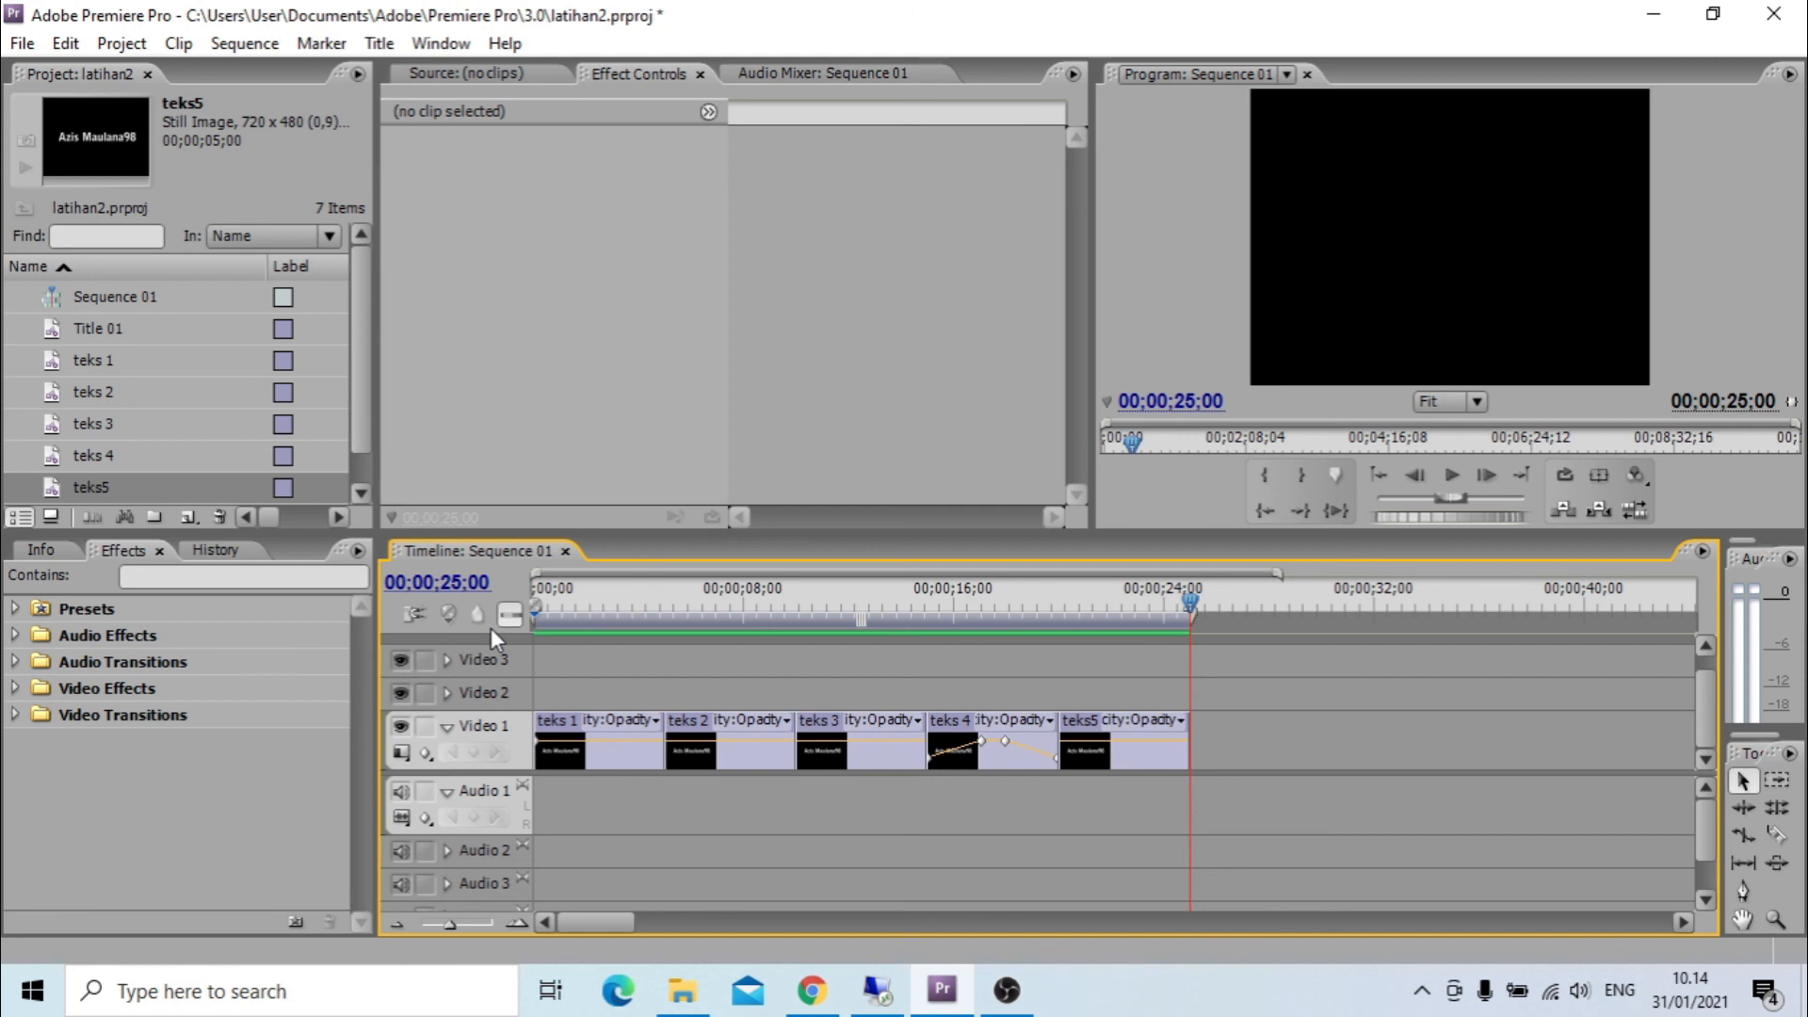
key("ctrl+s")
left_click(381, 44)
mouse_move(399, 71)
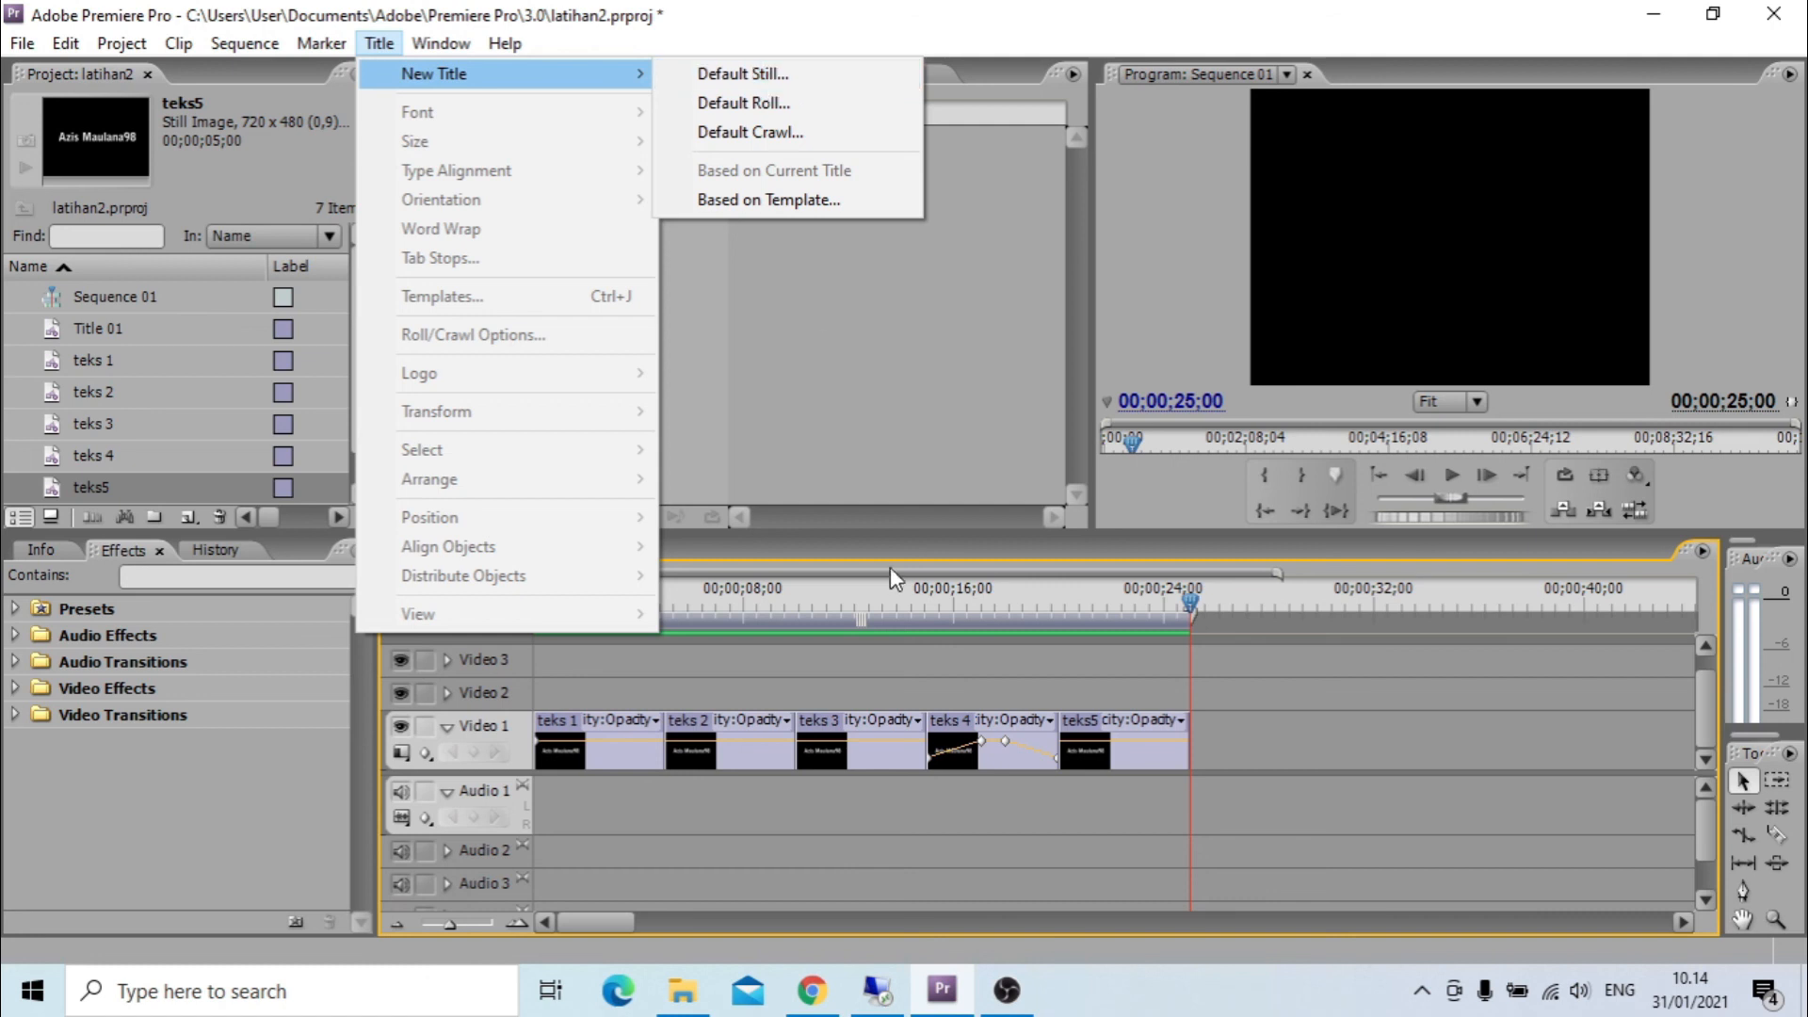
left_click(922, 427)
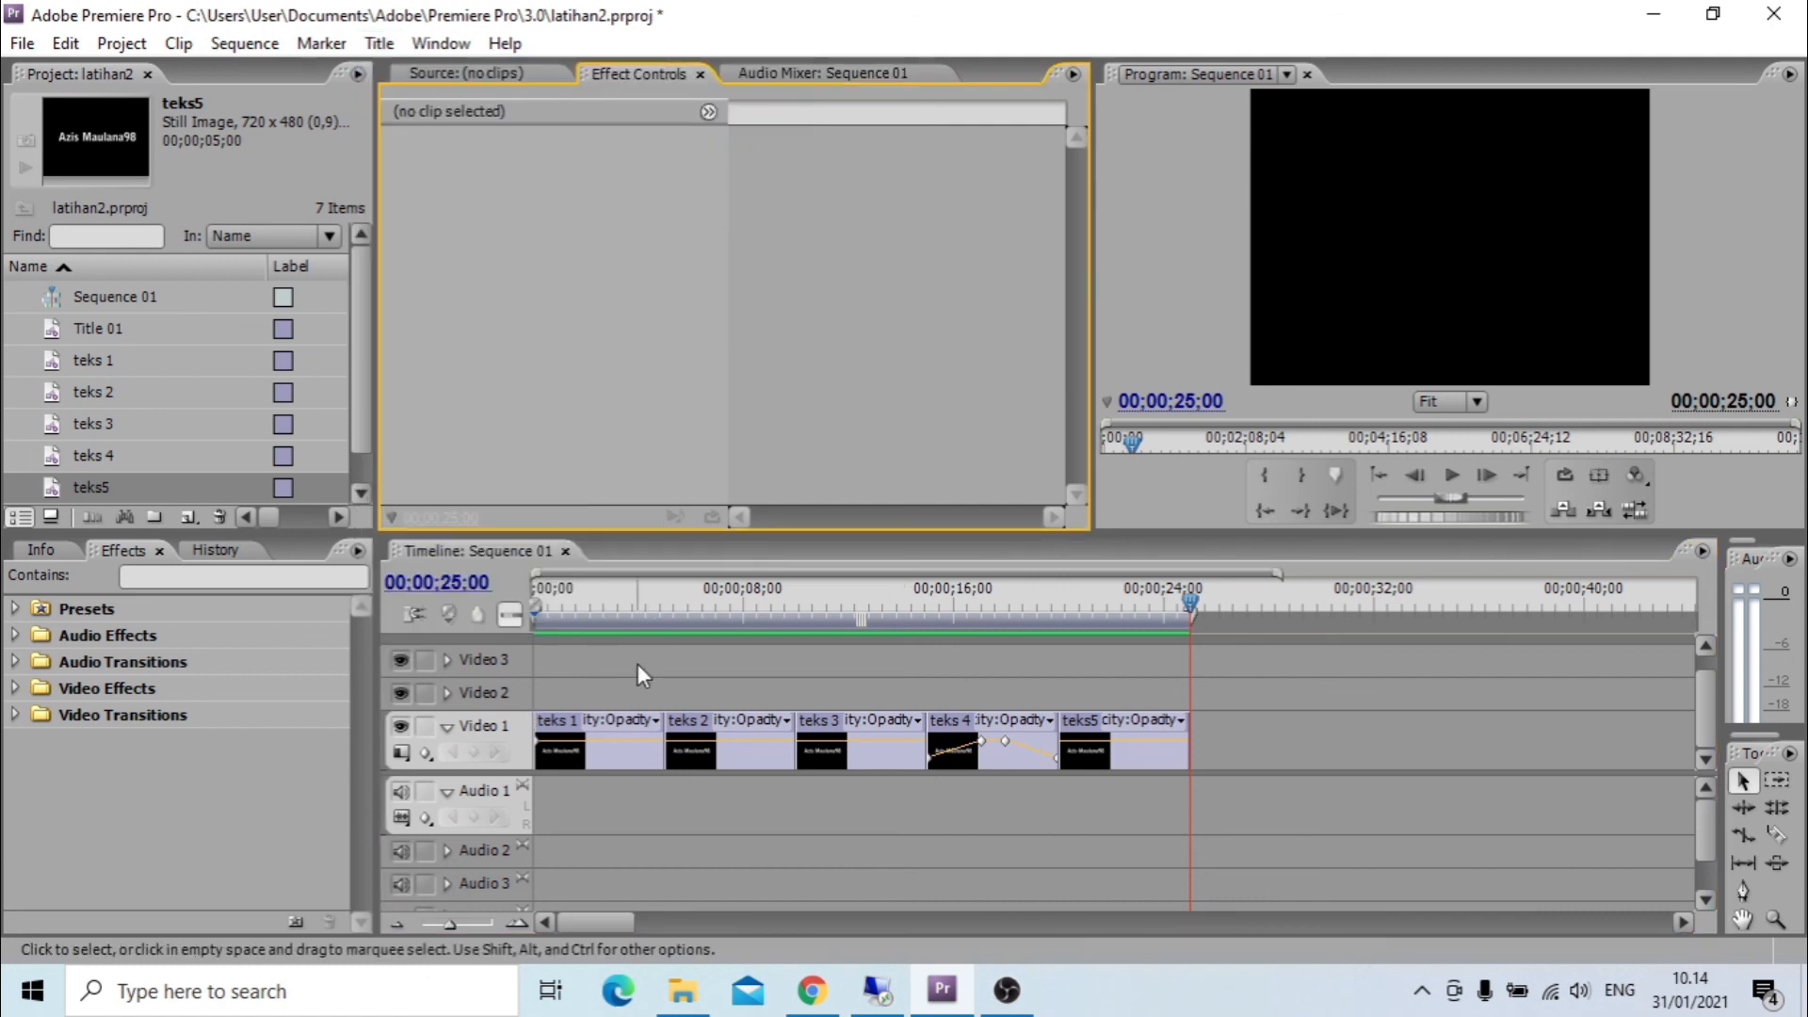